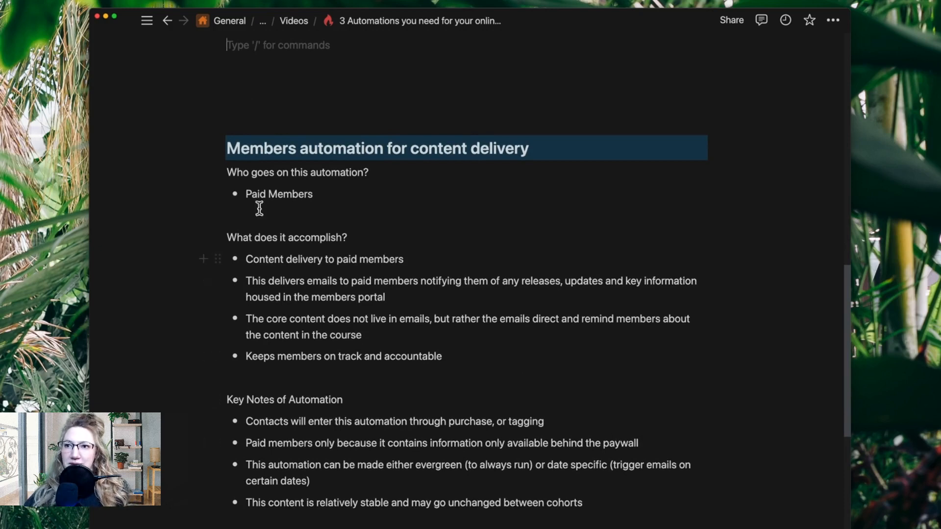
Examine the notes on the members automation for content delivery: its audience, what it accomplishes and its key notes
{"action": "left_click_drag", "start_coordinate": [248, 196], "coordinate": [324, 195]}
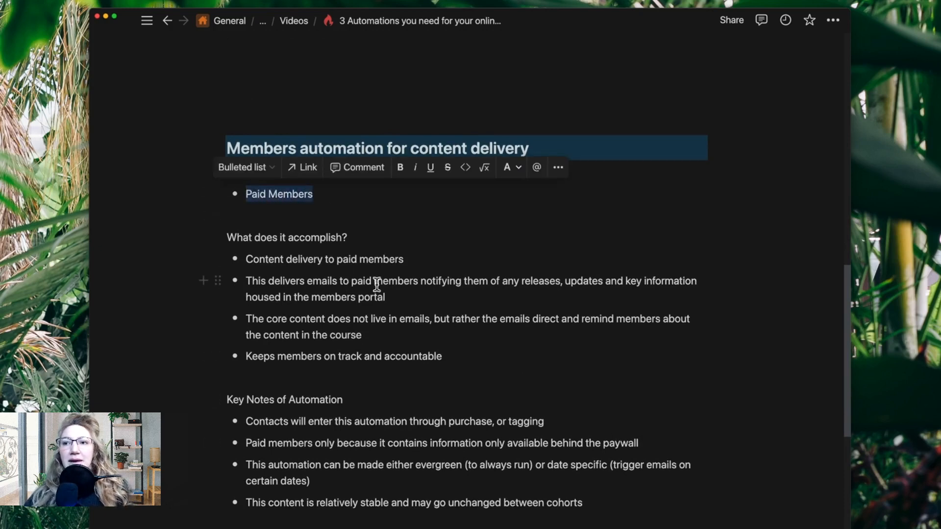
{"action": "left_click", "coordinate": [376, 287]}
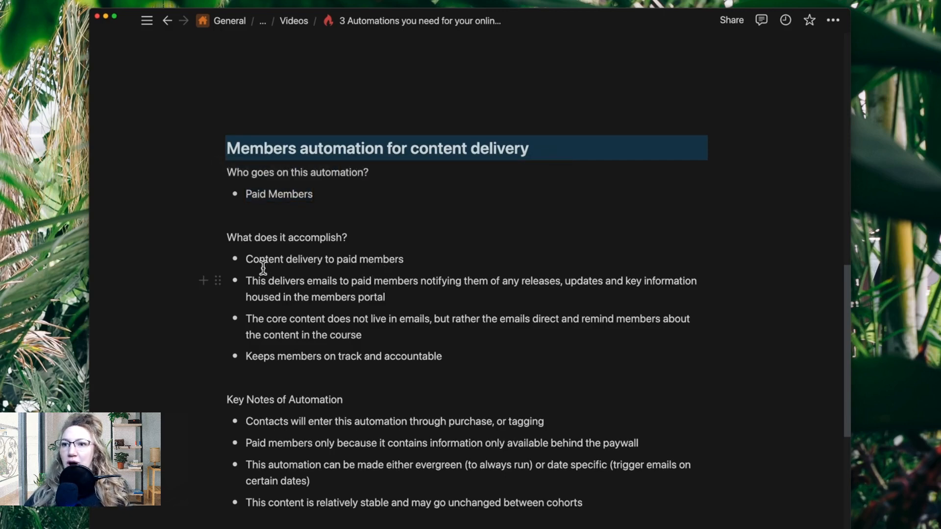
{"action": "left_click_drag", "start_coordinate": [249, 263], "coordinate": [416, 266]}
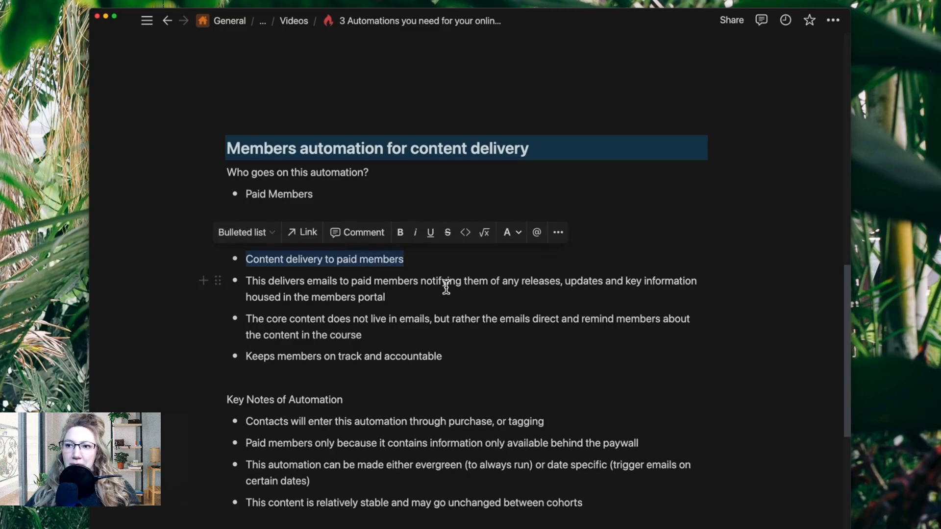
{"action": "left_click", "coordinate": [446, 285]}
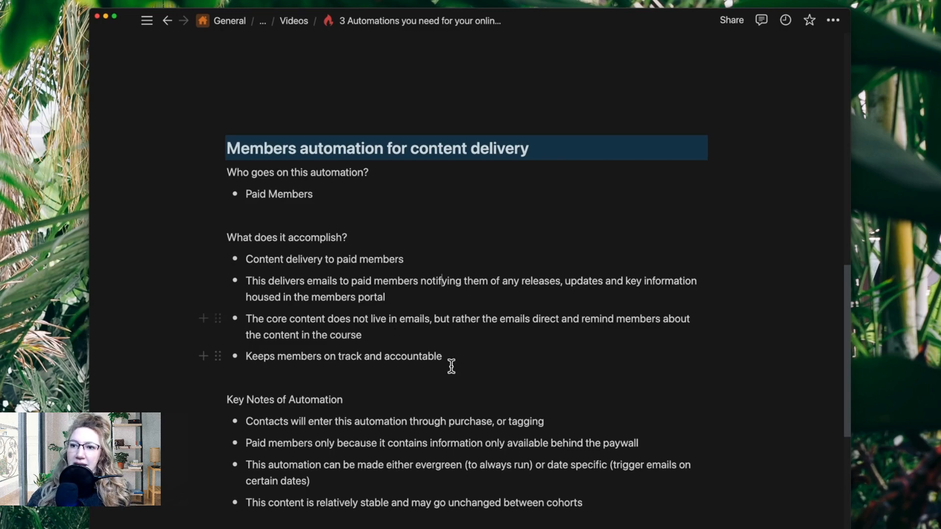
{"action": "left_click_drag", "start_coordinate": [249, 361], "coordinate": [488, 361]}
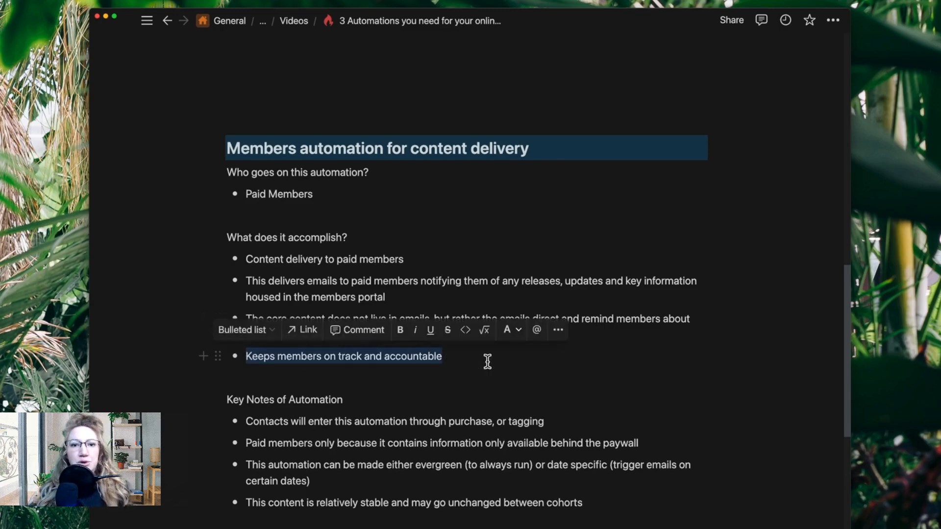
{"action": "left_click", "coordinate": [428, 433]}
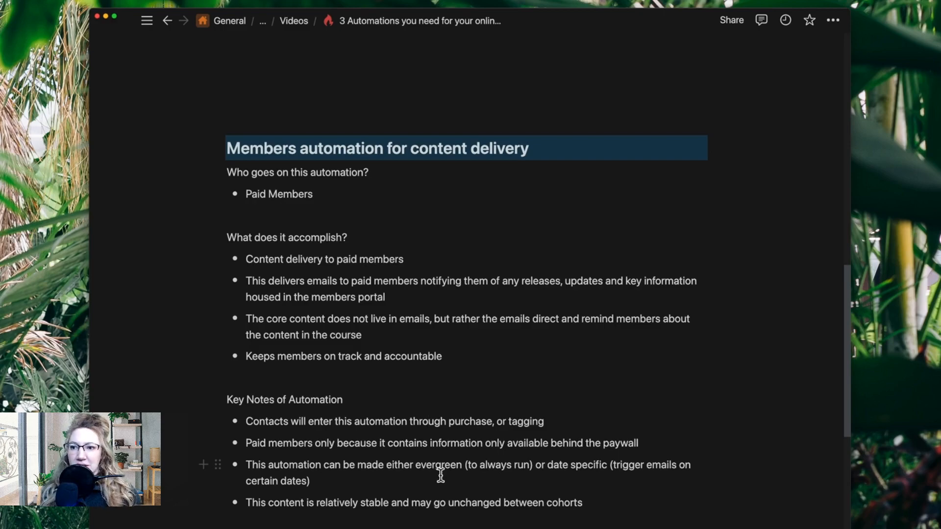
Compare the bonus content or live call delivery notes with the members automation notes, and read the closing statement about general assumptions
{"action": "scroll", "coordinate": [450, 483], "scroll_direction": "down", "scroll_amount": 7}
{"action": "scroll", "coordinate": [453, 483], "scroll_direction": "down", "scroll_amount": 3}
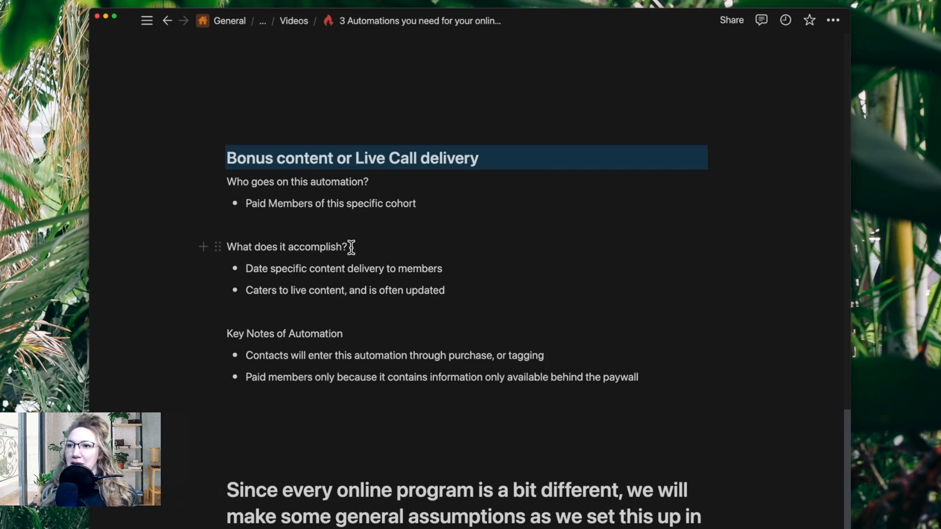
{"action": "left_click_drag", "start_coordinate": [245, 204], "coordinate": [443, 206]}
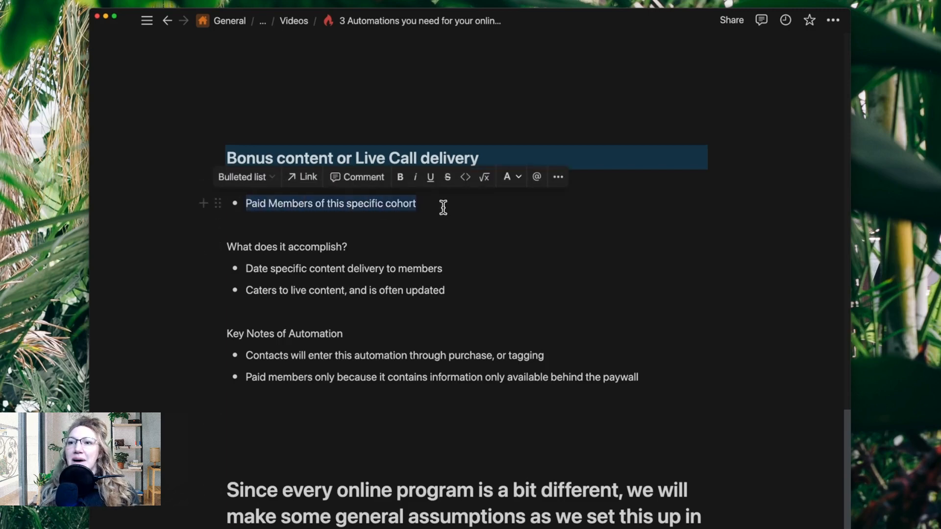
{"action": "left_click", "coordinate": [444, 210]}
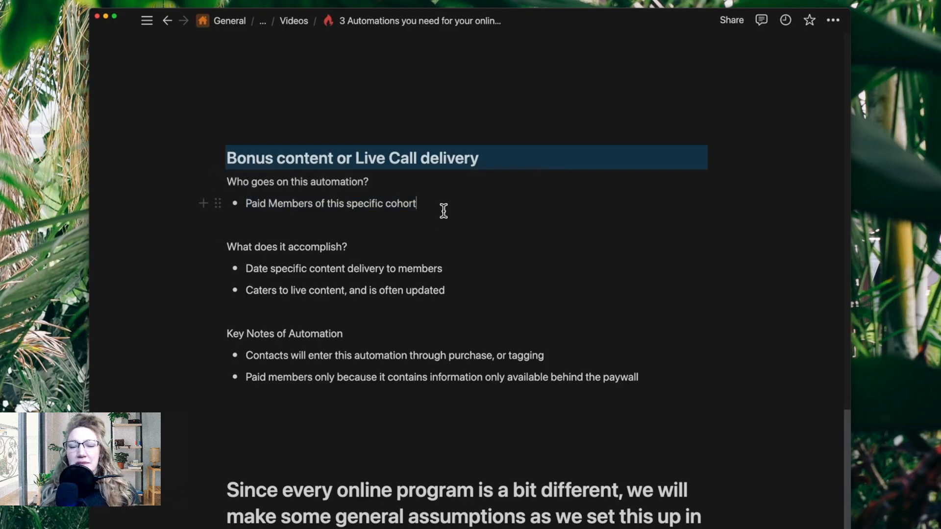
{"action": "scroll", "coordinate": [443, 289], "scroll_direction": "up", "scroll_amount": 5}
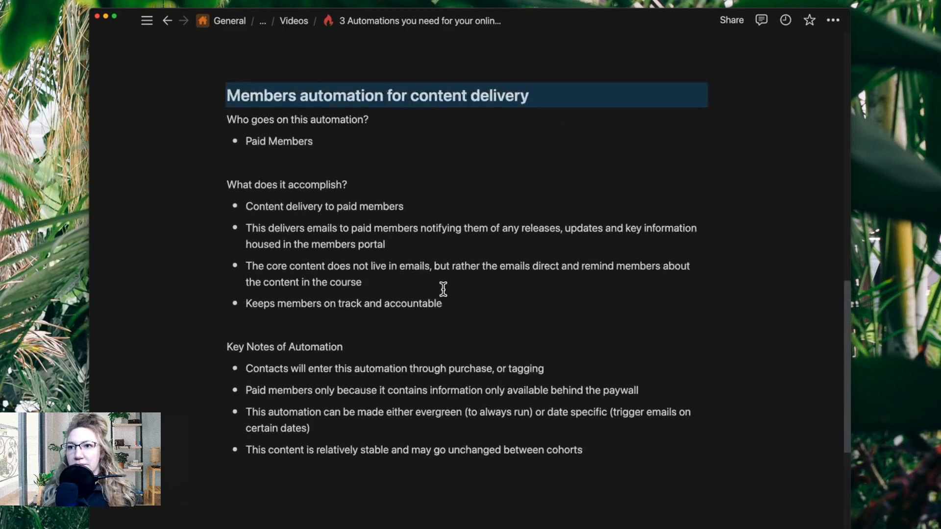
{"action": "scroll", "coordinate": [443, 289], "scroll_direction": "down", "scroll_amount": 10}
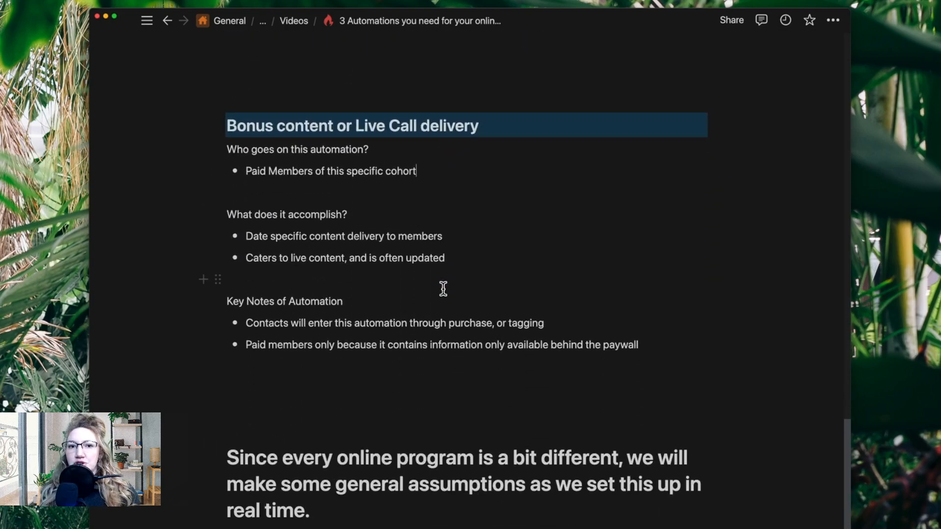
{"action": "scroll", "coordinate": [443, 289], "scroll_direction": "up", "scroll_amount": 8}
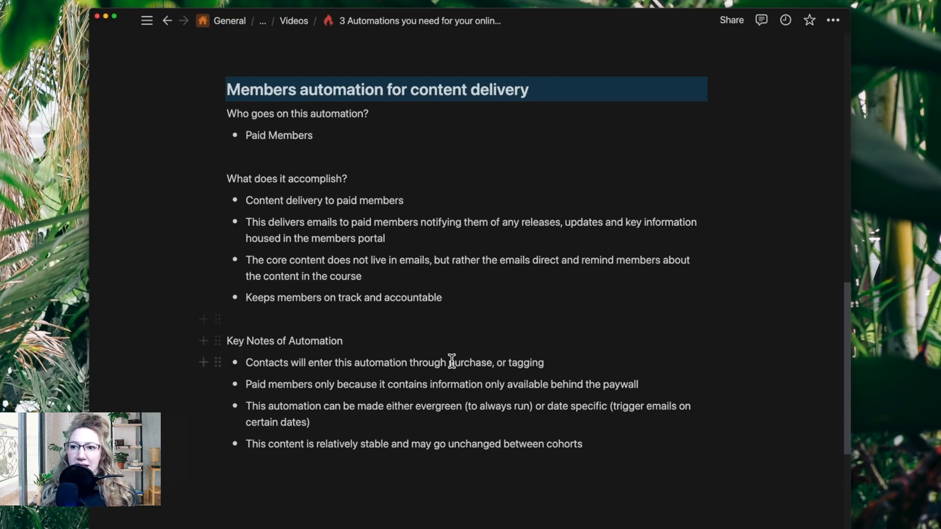
{"action": "scroll", "coordinate": [453, 363], "scroll_direction": "down", "scroll_amount": 1}
{"action": "scroll", "coordinate": [455, 357], "scroll_direction": "down", "scroll_amount": 10}
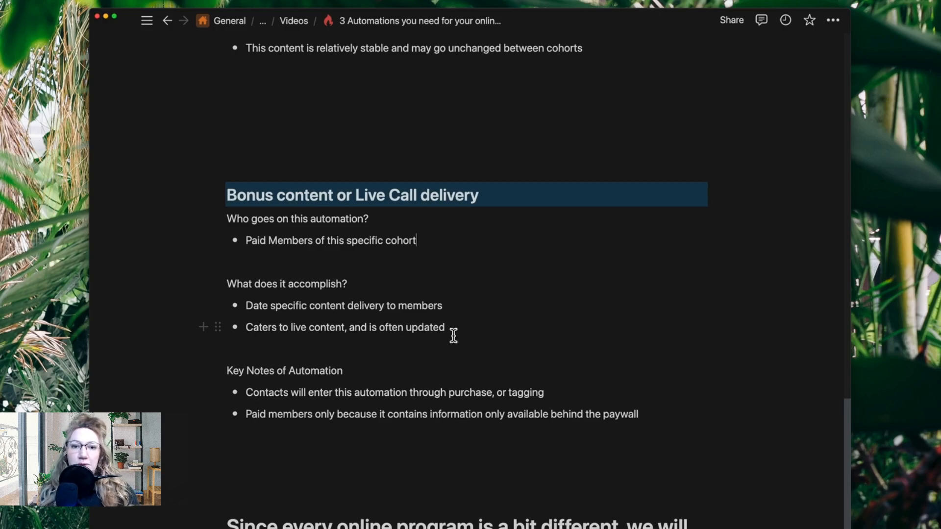
{"action": "scroll", "coordinate": [453, 336], "scroll_direction": "down", "scroll_amount": 2}
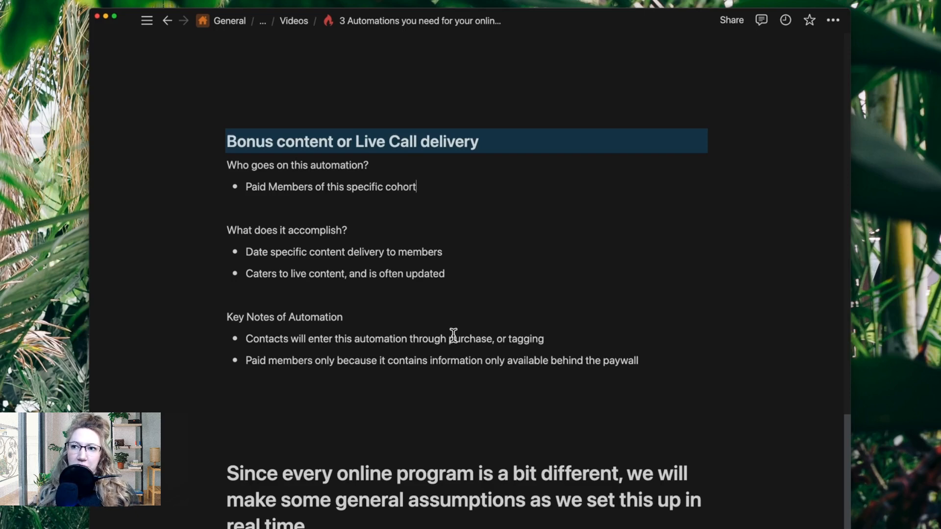
{"action": "scroll", "coordinate": [453, 336], "scroll_direction": "up", "scroll_amount": 1}
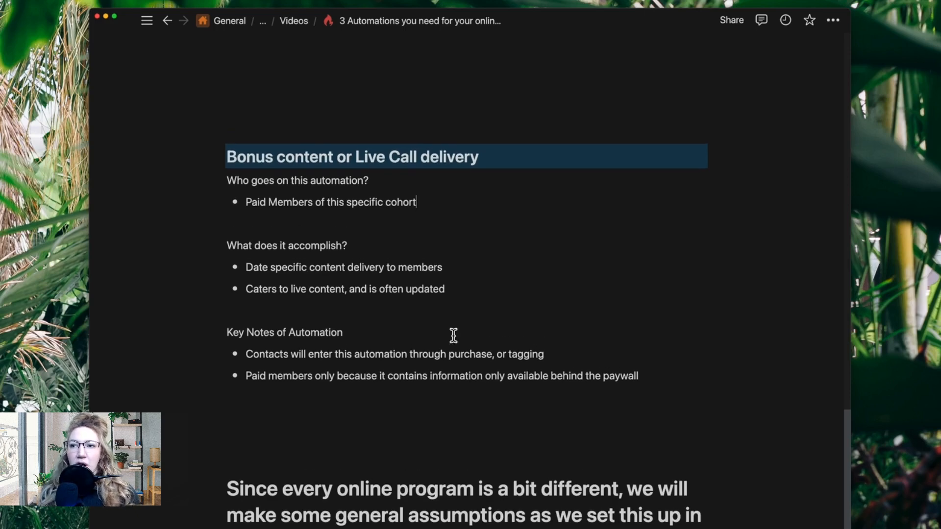
{"action": "scroll", "coordinate": [454, 335], "scroll_direction": "up", "scroll_amount": 10}
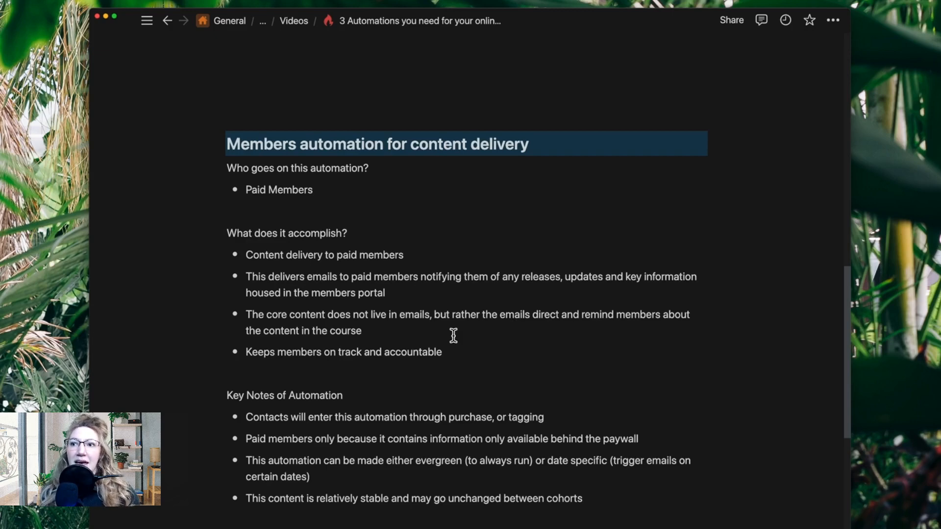
{"action": "scroll", "coordinate": [454, 336], "scroll_direction": "down", "scroll_amount": 10}
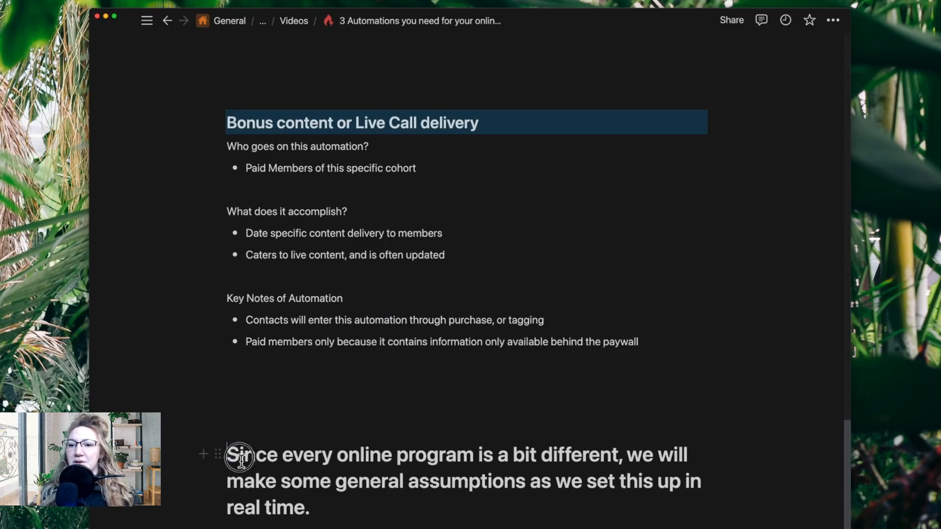
{"action": "left_click_drag", "start_coordinate": [235, 454], "coordinate": [349, 509]}
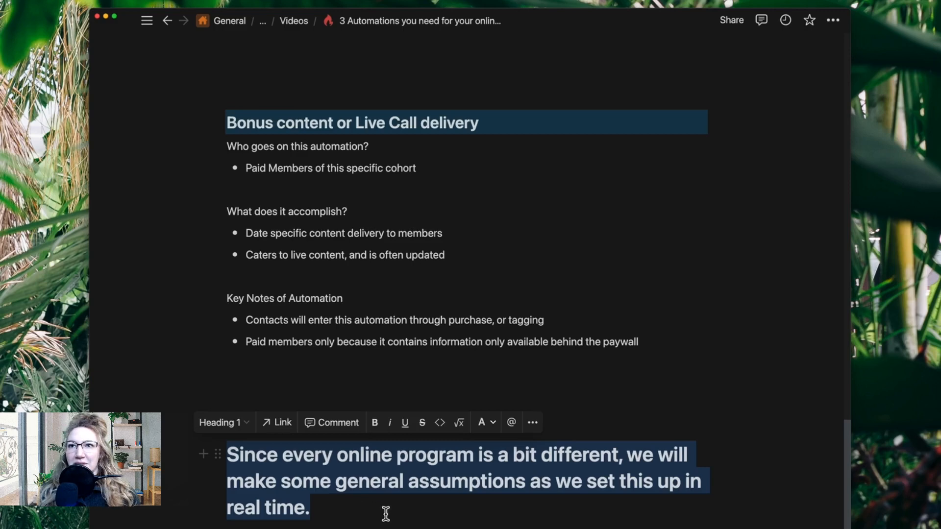
{"action": "left_click", "coordinate": [441, 342]}
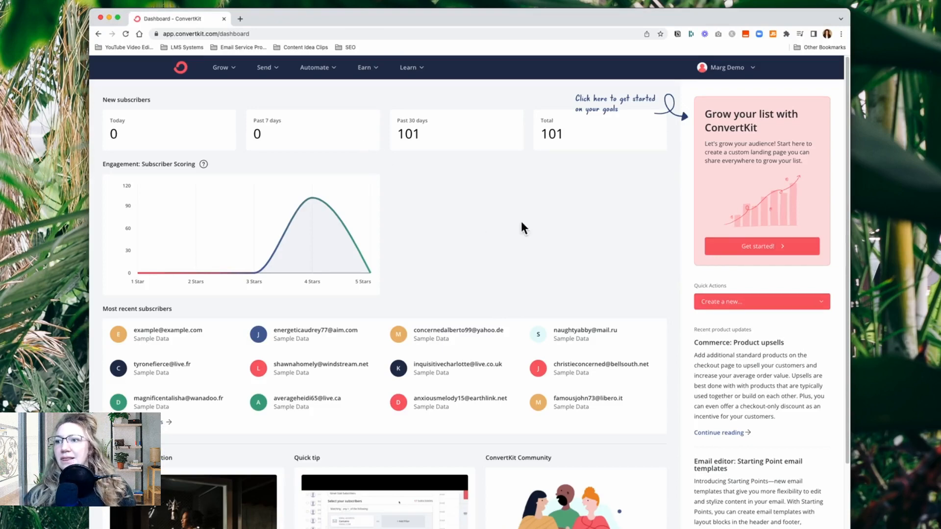
Switch to ConvertKit and create a new empty visual automation from scratch
{"action": "left_click", "coordinate": [335, 73]}
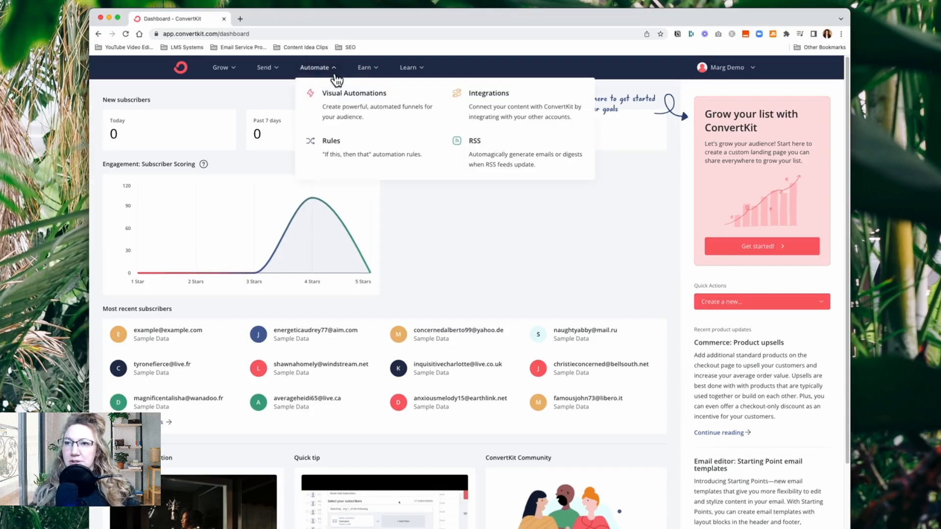
{"action": "left_click", "coordinate": [374, 107]}
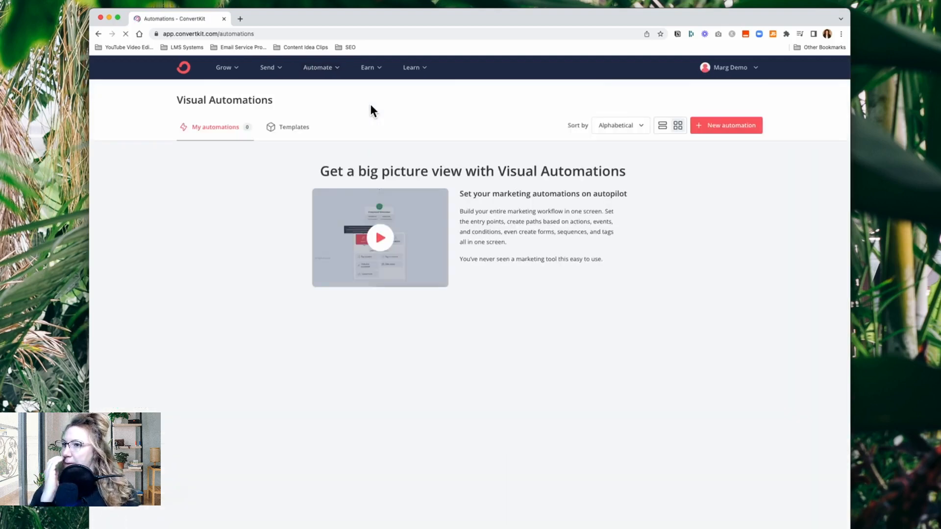
{"action": "left_click", "coordinate": [731, 128]}
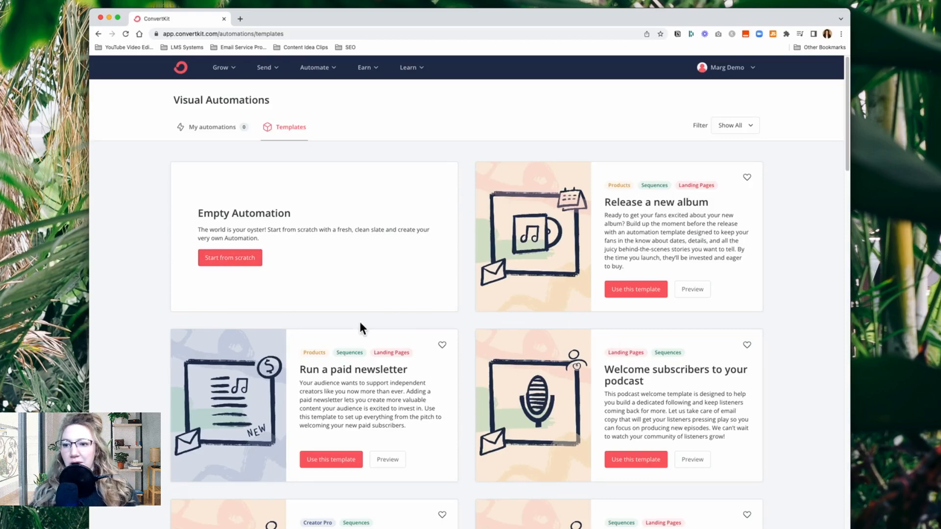
{"action": "scroll", "coordinate": [576, 441], "scroll_direction": "down", "scroll_amount": 6}
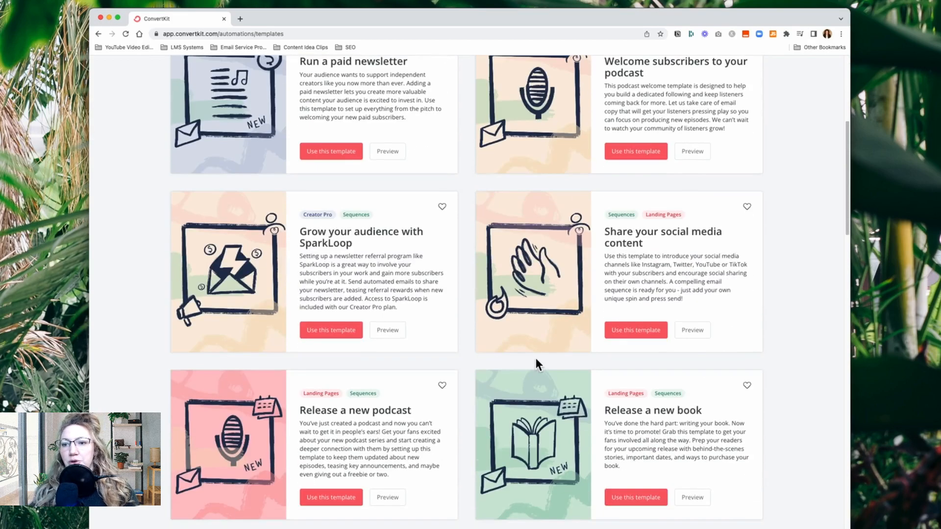
{"action": "scroll", "coordinate": [536, 358], "scroll_direction": "up", "scroll_amount": 6}
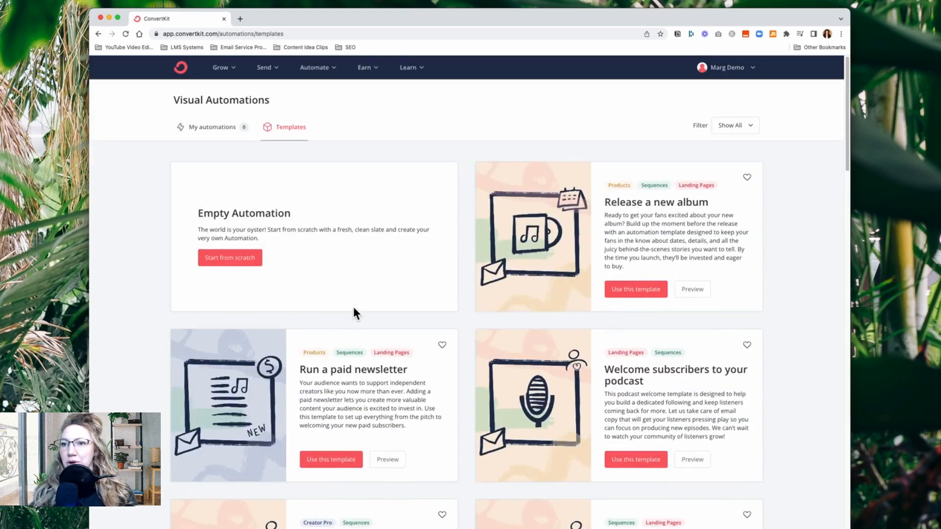
{"action": "left_click", "coordinate": [243, 264]}
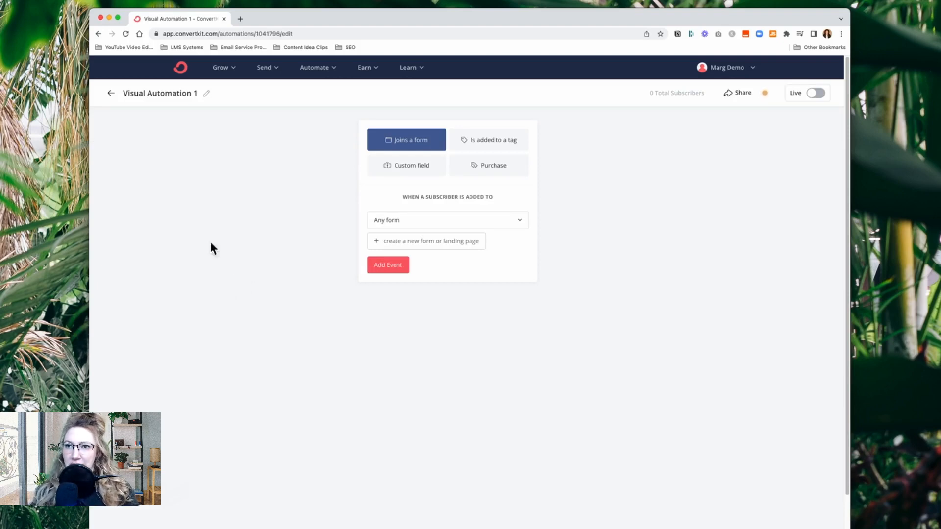
Rename the new visual automation as "OCA Leads 2023 Onboarding"
{"action": "left_click", "coordinate": [208, 94]}
{"action": "left_click_drag", "start_coordinate": [198, 95], "coordinate": [124, 94]}
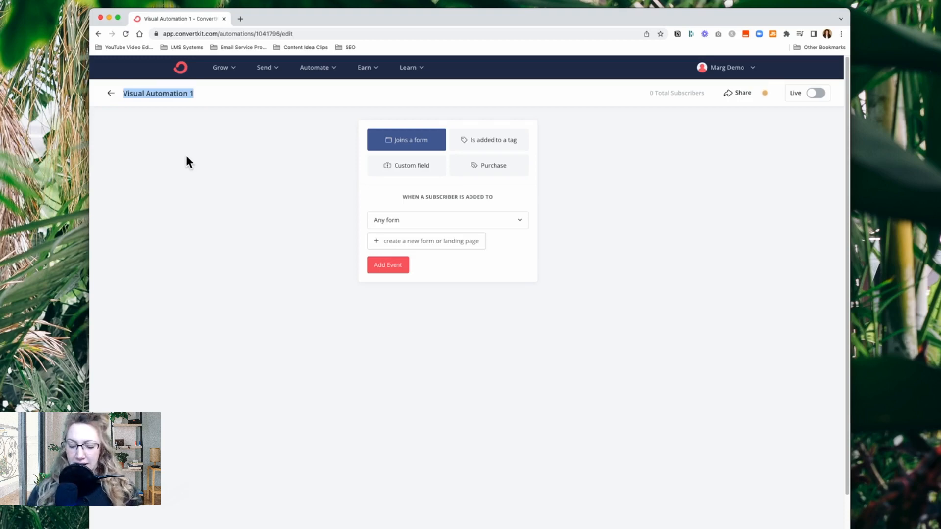
{"action": "type", "text": "OCA"}
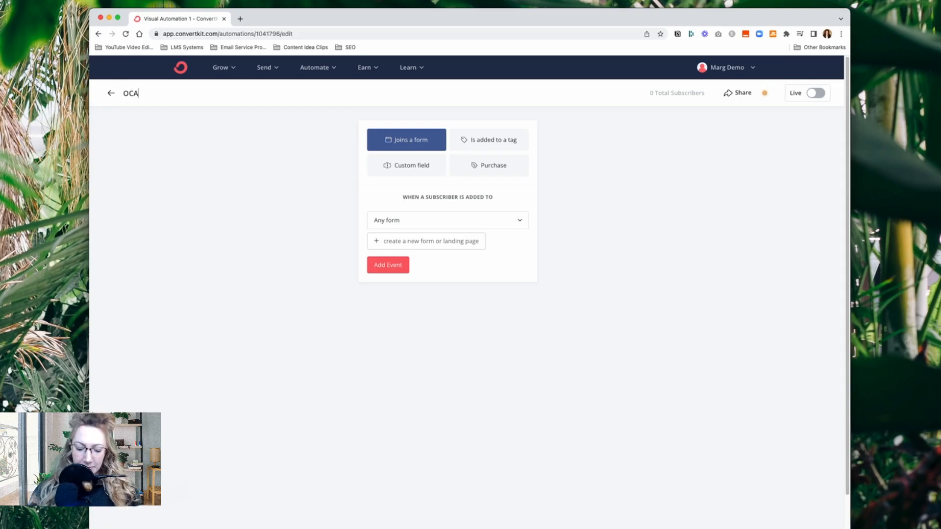
{"action": "type", "text": " Lead"}
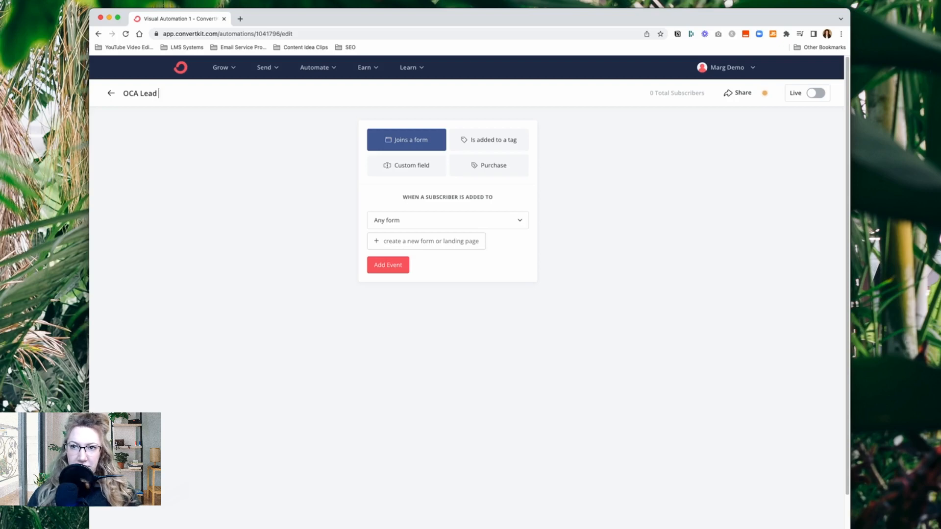
{"action": "type", "text": "s"}
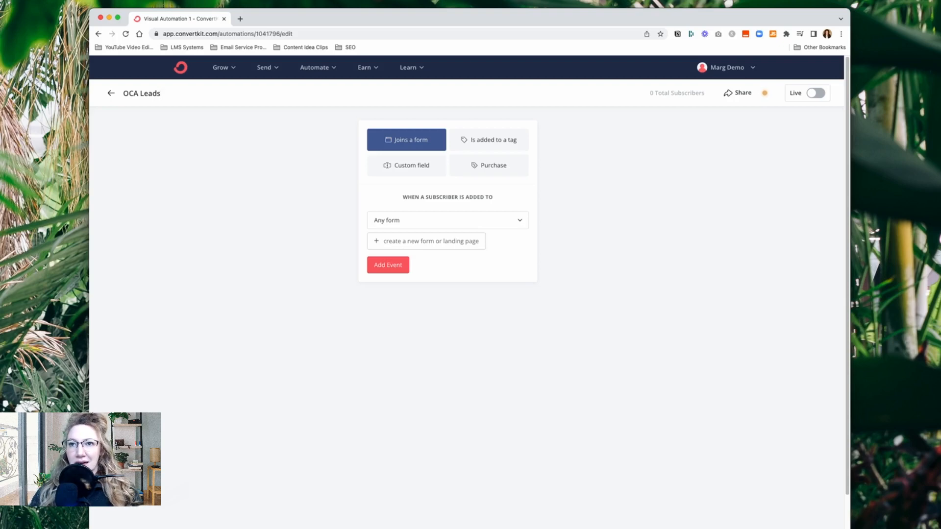
{"action": "key", "text": "BackSpace"}
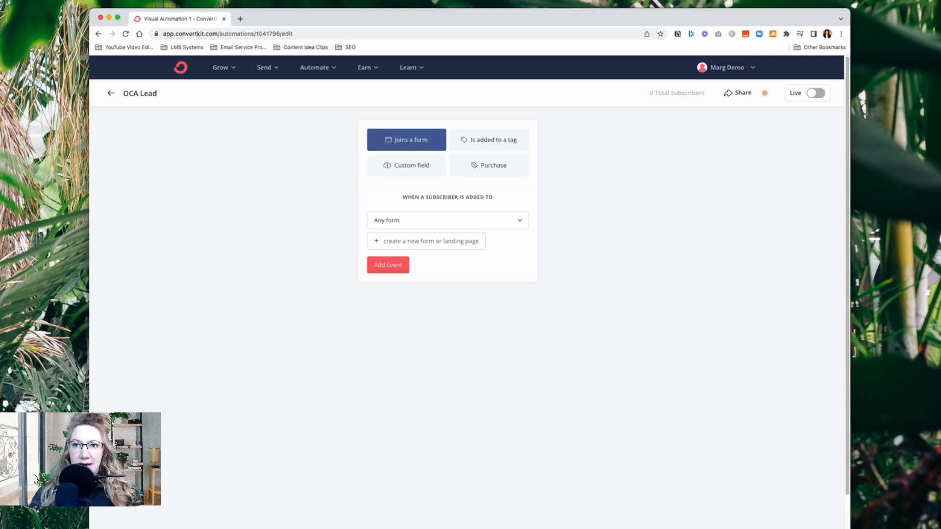
{"action": "type", "text": "s 2023"}
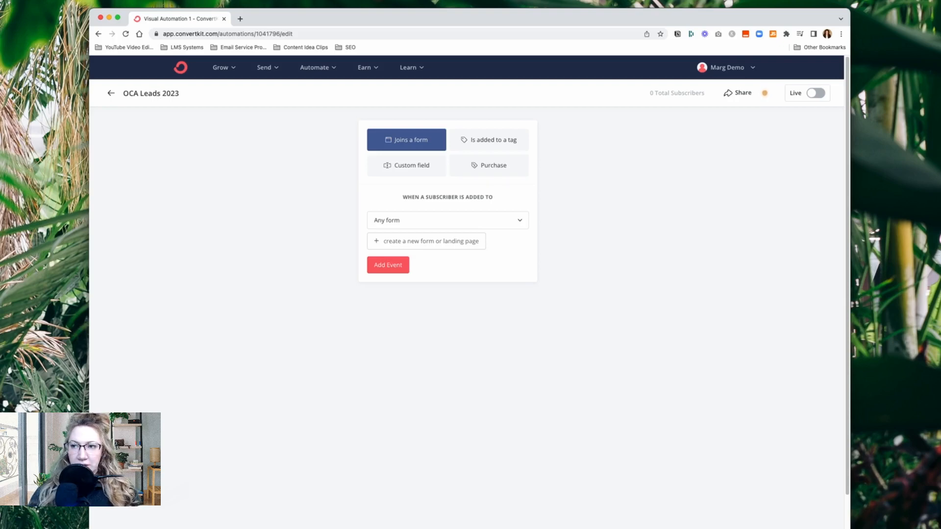
{"action": "type", "text": " Onb"}
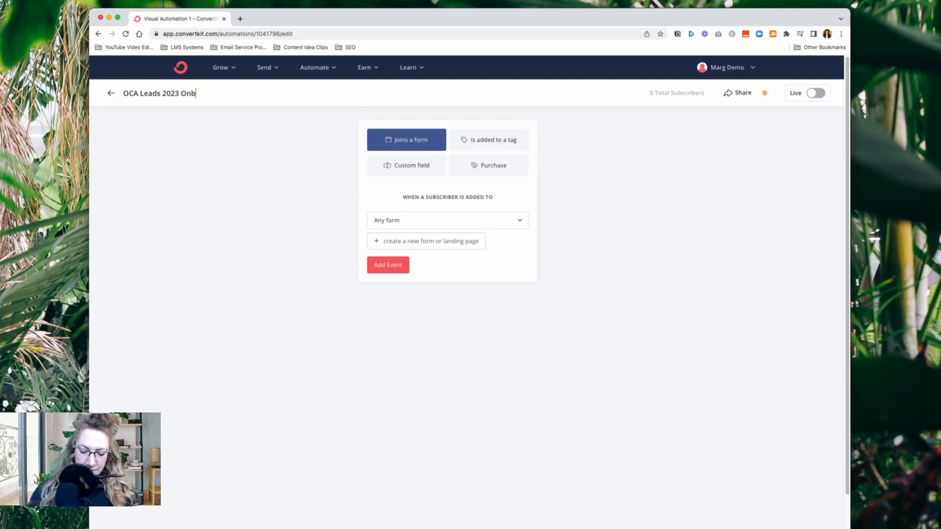
{"action": "type", "text": "oarding"}
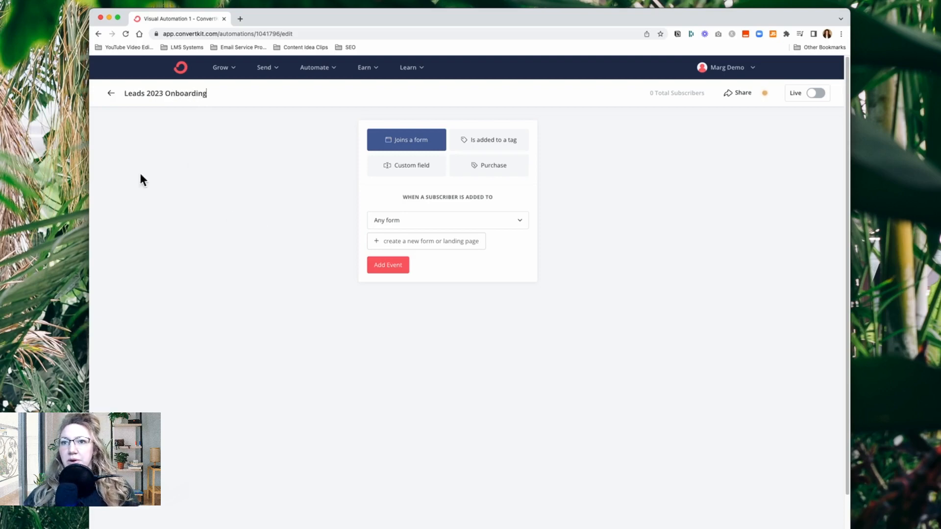
{"action": "left_click", "coordinate": [155, 95]}
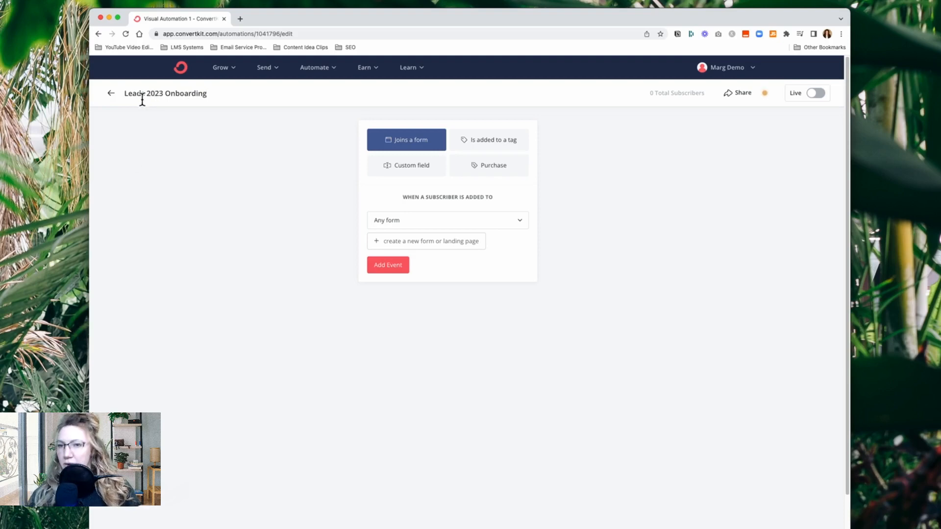
{"action": "key", "text": "Left"}
{"action": "key", "text": "Left"}
{"action": "key", "text": "Left"}
{"action": "key", "text": "Left"}
{"action": "key", "text": "Left"}
{"action": "key", "text": "Left"}
{"action": "key", "text": "Left"}
{"action": "key", "text": "Left"}
{"action": "key", "text": "Left"}
{"action": "key", "text": "Left"}
{"action": "key", "text": "Left"}
{"action": "key", "text": "Left"}
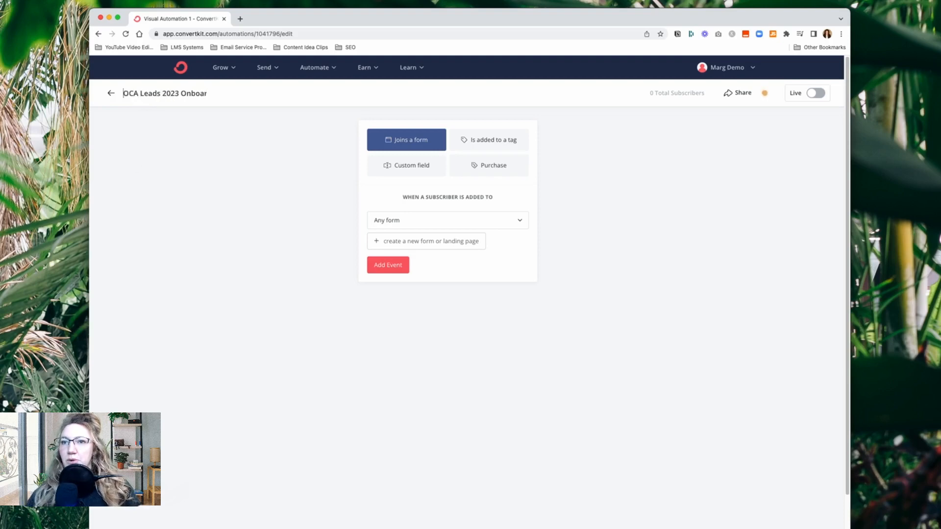
Check the individual parts of the automation's title and finish editing it
{"action": "left_click_drag", "start_coordinate": [140, 95], "coordinate": [182, 95]}
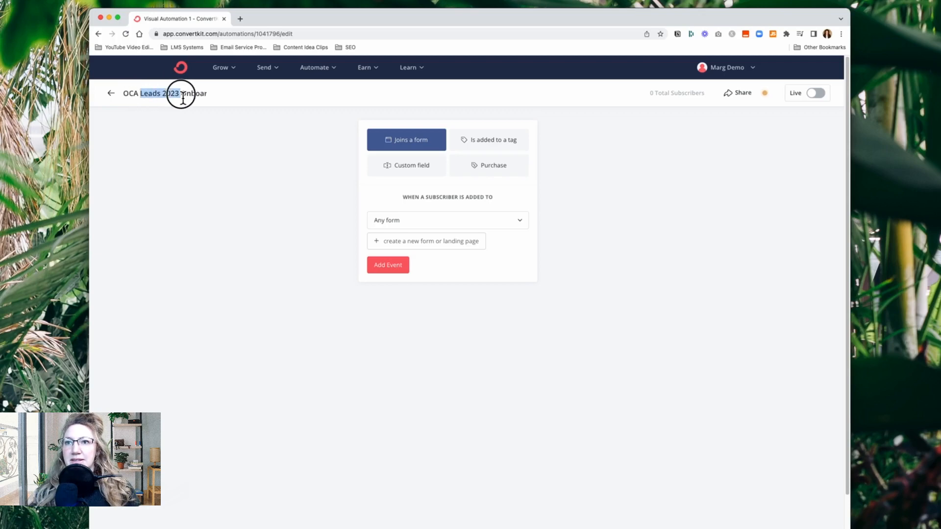
{"action": "double_click", "coordinate": [185, 95]}
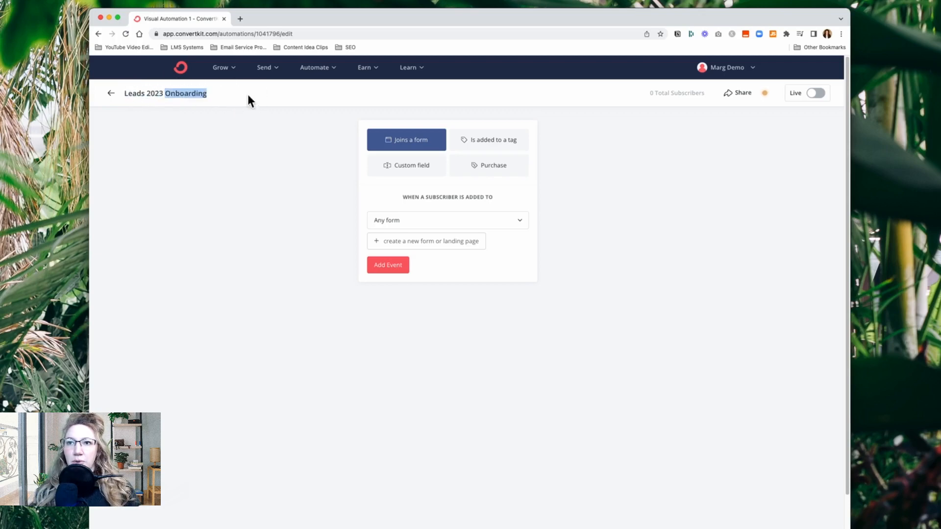
{"action": "left_click", "coordinate": [169, 205]}
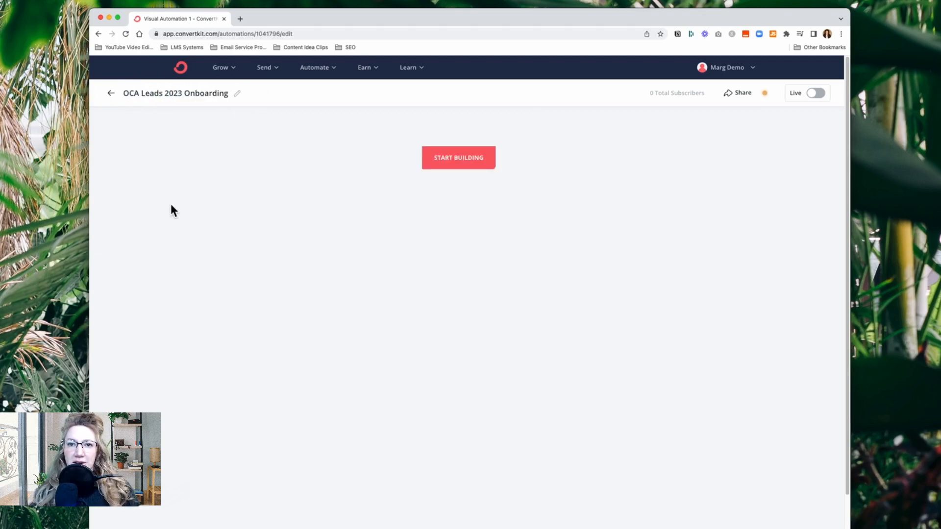
Start building the automation with a joins-a-form event, creating a new inline form from the Clare template
{"action": "left_click", "coordinate": [465, 166]}
{"action": "left_click", "coordinate": [242, 202]}
{"action": "left_click", "coordinate": [487, 165]}
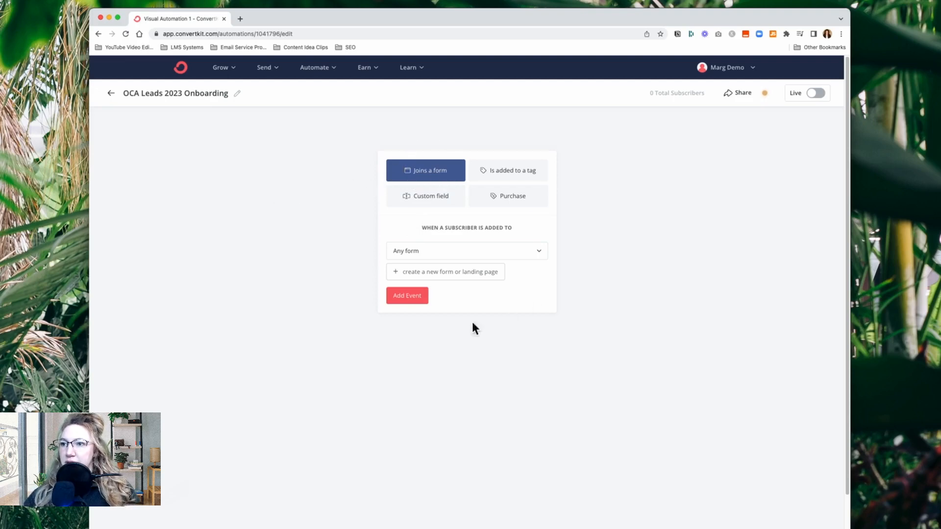
{"action": "left_click", "coordinate": [448, 261]}
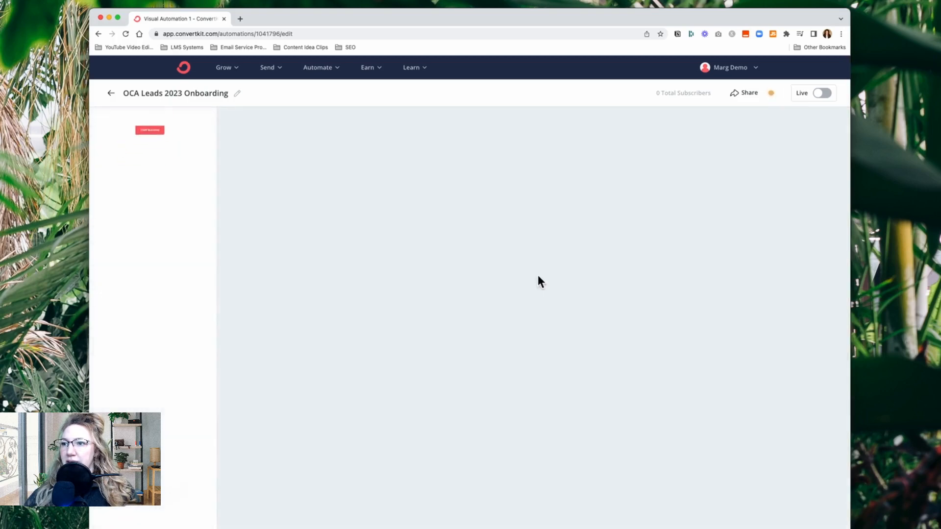
{"action": "left_click", "coordinate": [469, 182]}
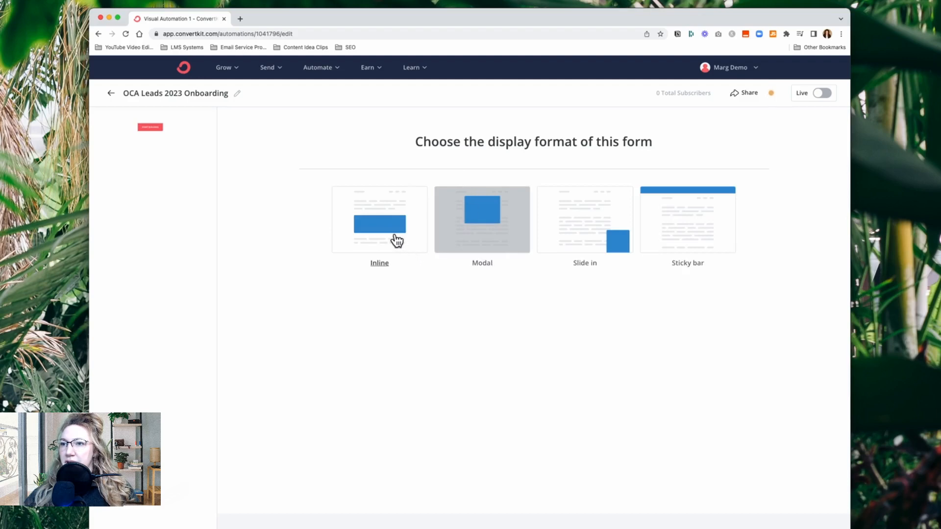
{"action": "left_click", "coordinate": [395, 240]}
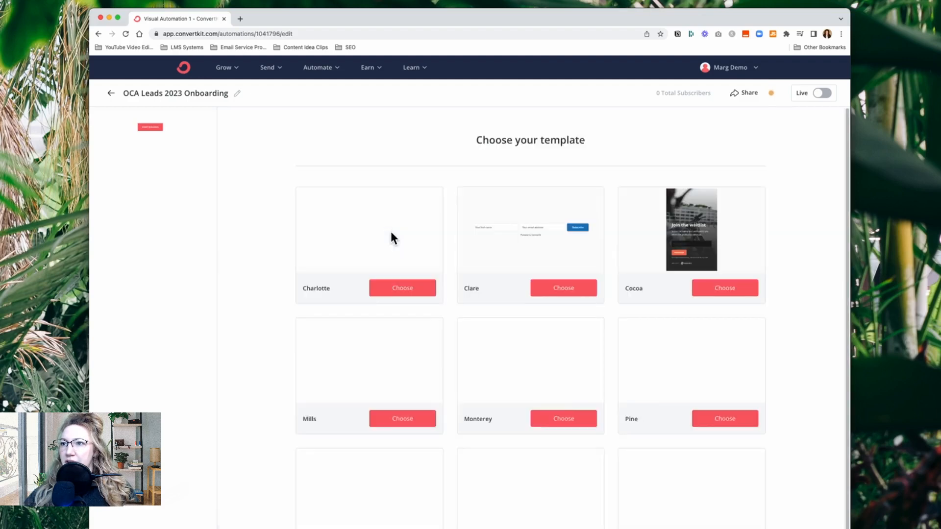
{"action": "left_click", "coordinate": [563, 291]}
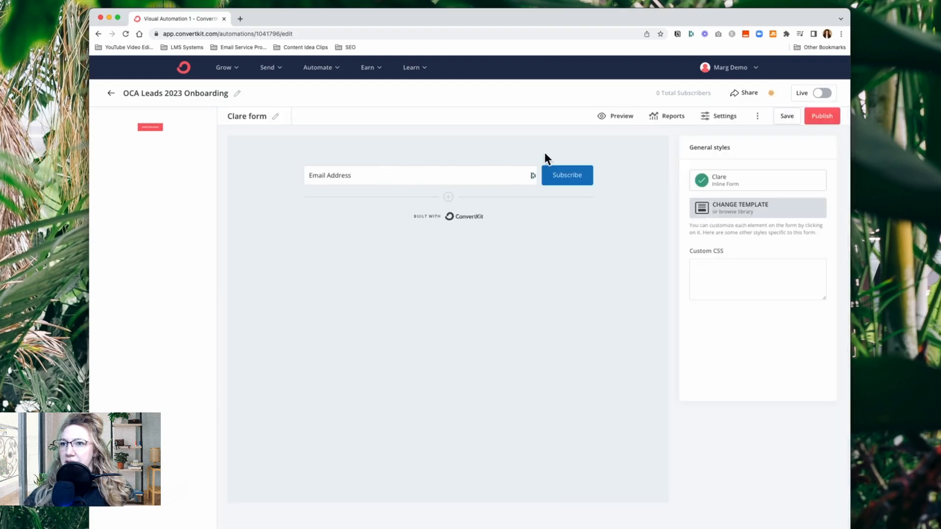
Rename the new form as "OCA Leads Optin Form", publish it and dismiss the embed options
{"action": "left_click", "coordinate": [275, 117]}
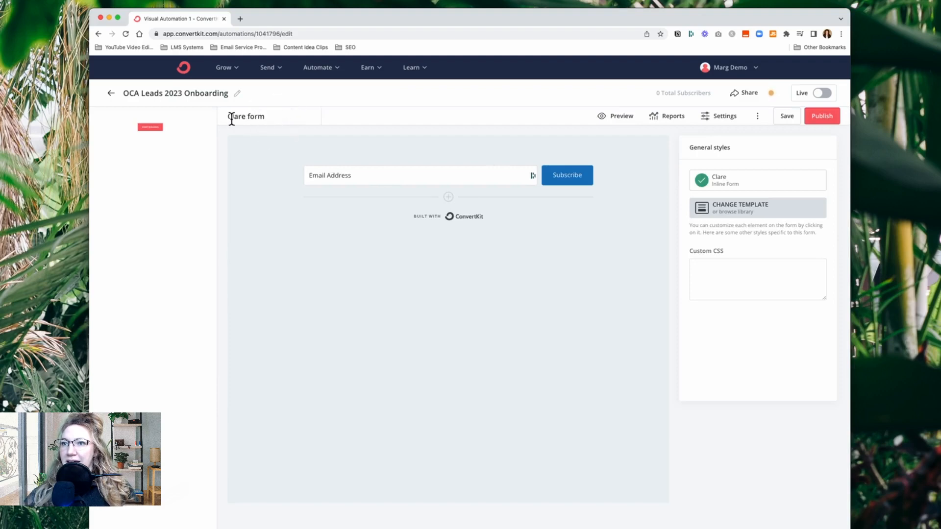
{"action": "left_click_drag", "start_coordinate": [231, 116], "coordinate": [269, 116]}
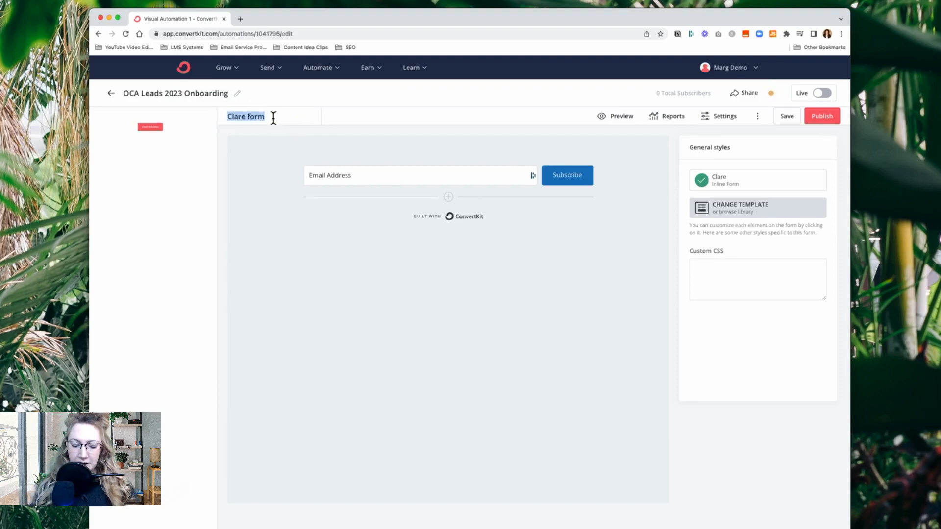
{"action": "type", "text": "OCA L"}
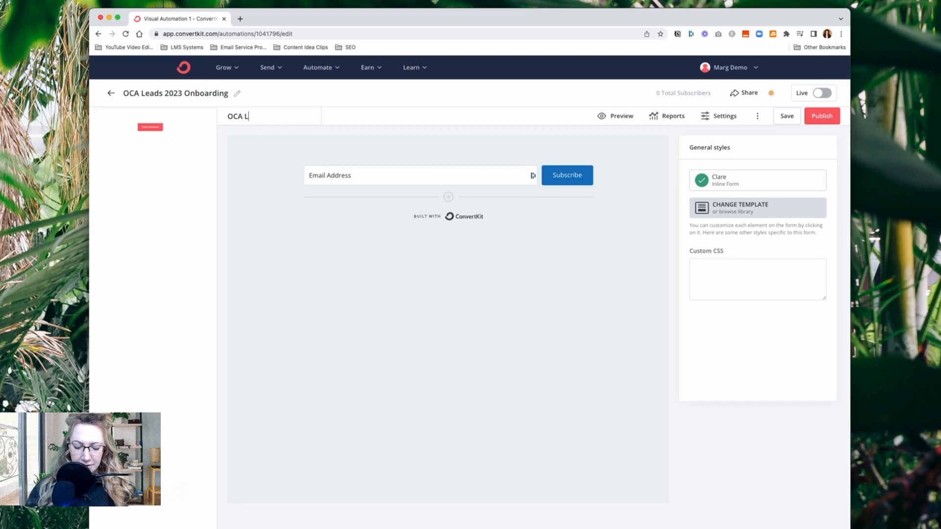
{"action": "type", "text": "ea"}
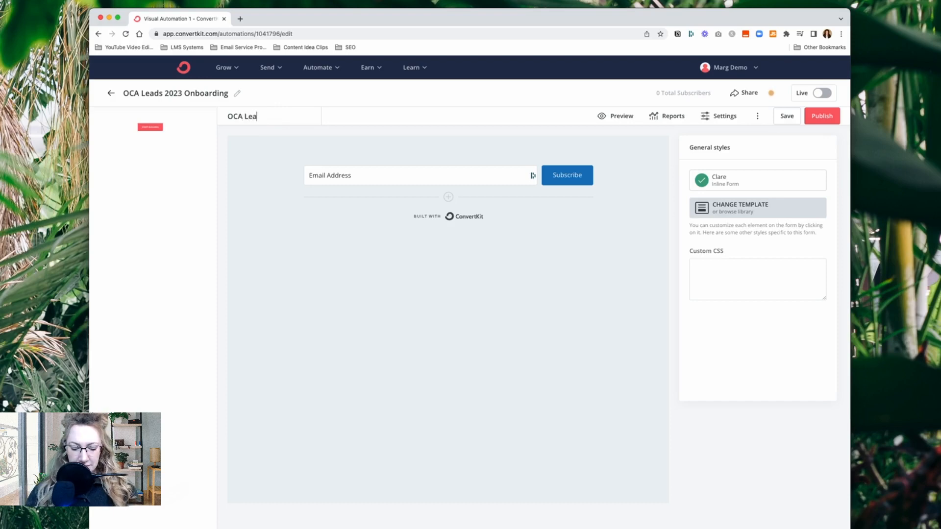
{"action": "type", "text": "ds Optin Form"}
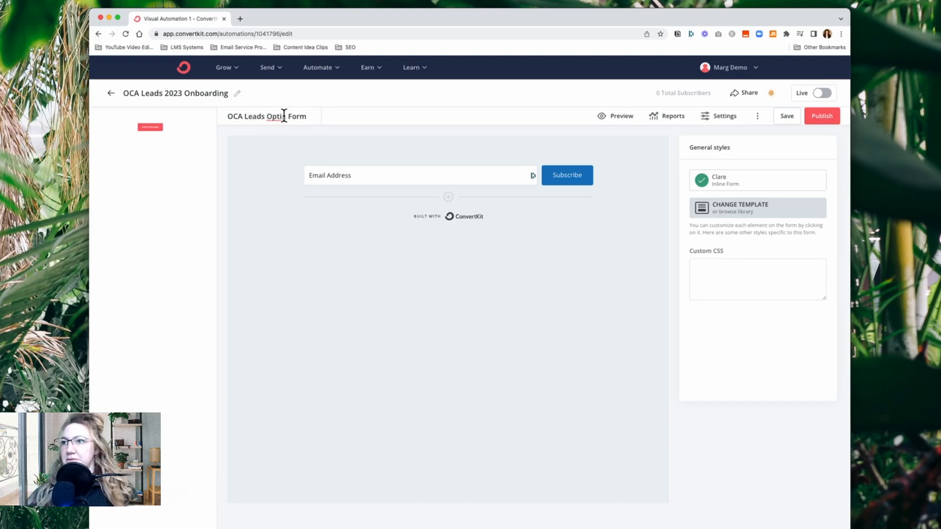
{"action": "left_click", "coordinate": [827, 119]}
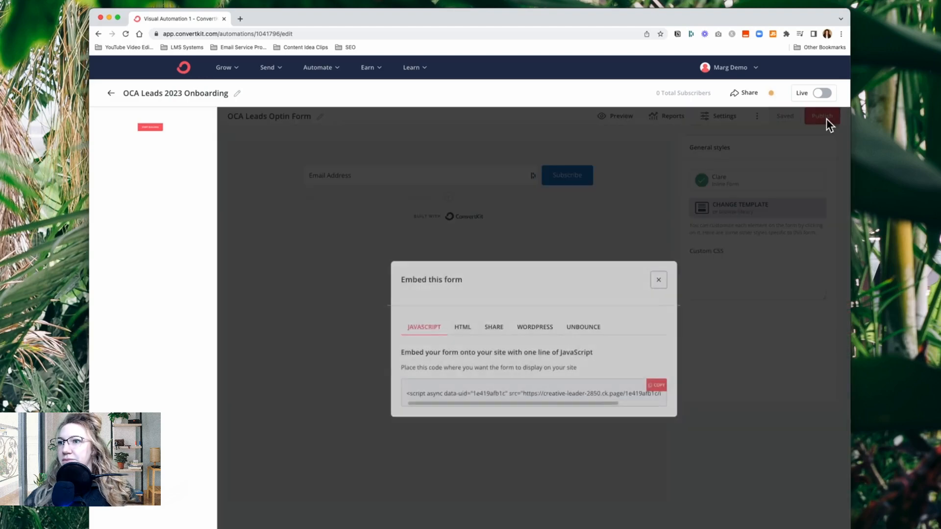
{"action": "left_click", "coordinate": [658, 279]}
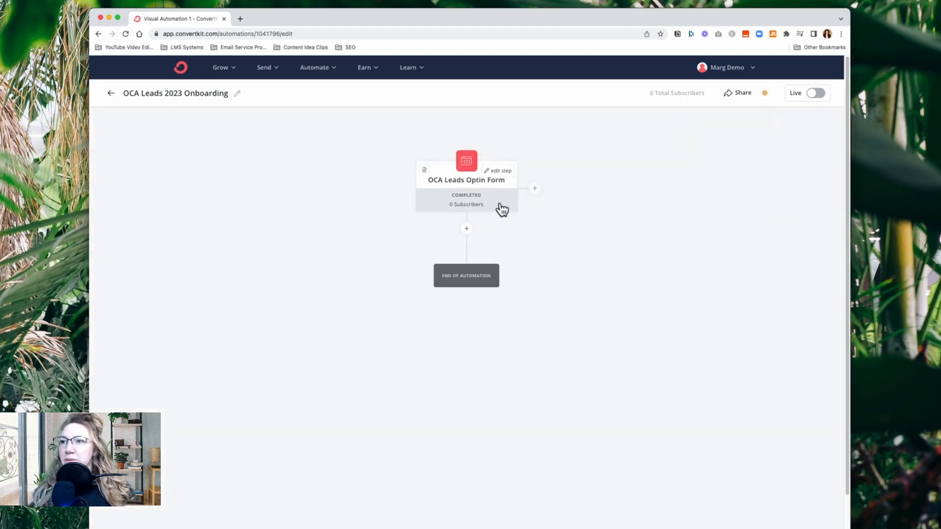
Open the editor of the optin form's entry event and return to the automation overview
{"action": "left_click", "coordinate": [470, 191]}
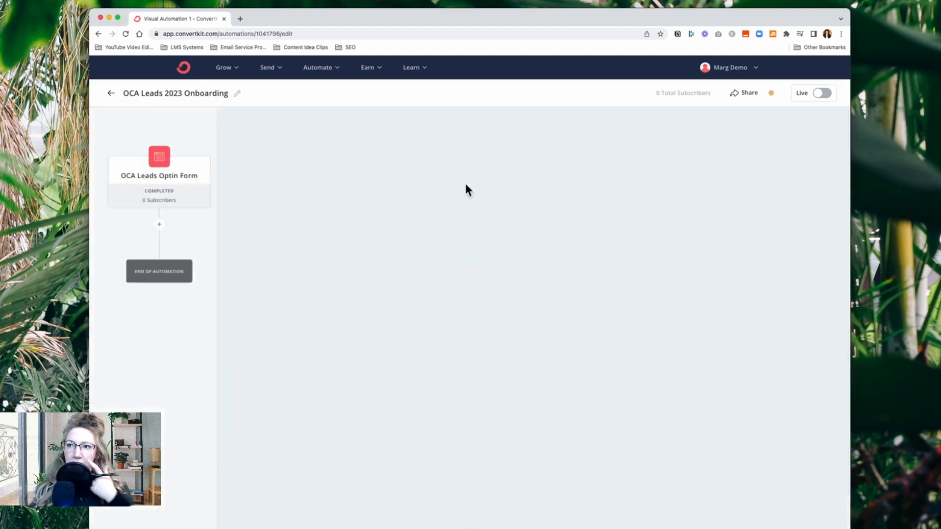
{"action": "left_click", "coordinate": [783, 121]}
{"action": "left_click", "coordinate": [172, 316]}
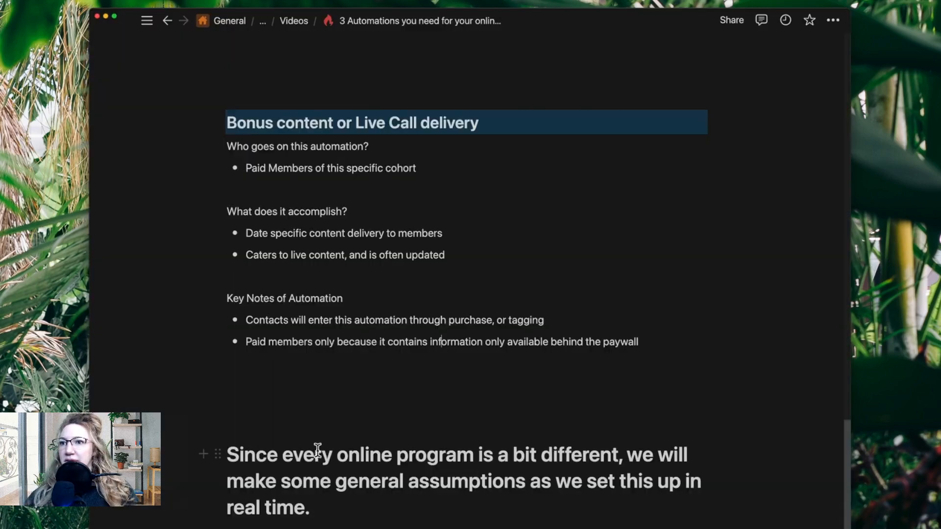
Switch to the Notion notes and read the leads automation's key note about always adding a trigger tag
{"action": "scroll", "coordinate": [316, 446], "scroll_direction": "up", "scroll_amount": 15}
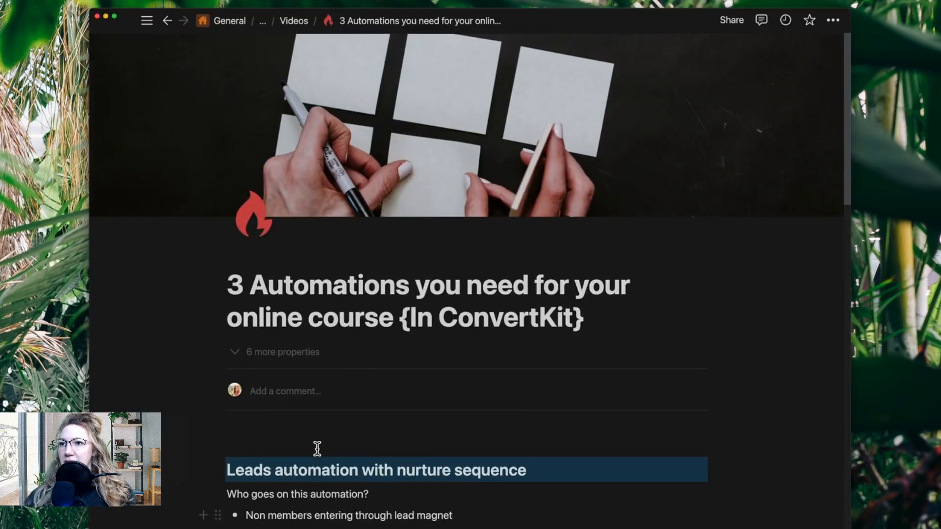
{"action": "scroll", "coordinate": [318, 444], "scroll_direction": "down", "scroll_amount": 7}
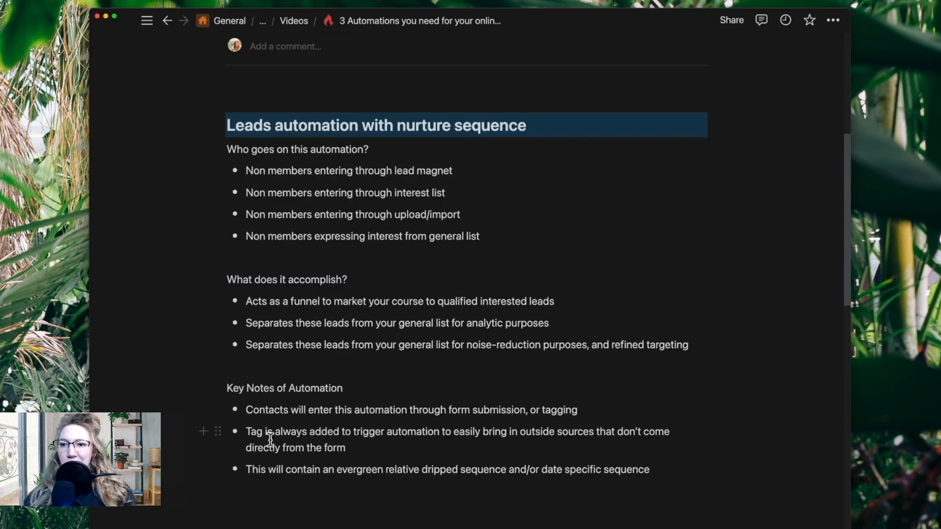
{"action": "left_click_drag", "start_coordinate": [248, 432], "coordinate": [369, 451]}
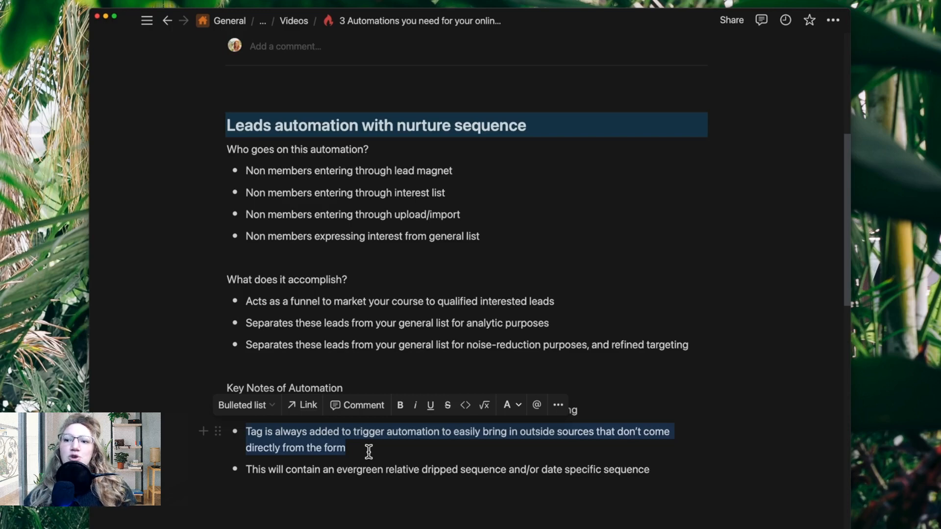
Switch back to ConvertKit and add a second entry event for subscribers tagged with a new tag, "OCA Lead 2023"
{"action": "key", "text": "super+Tab"}
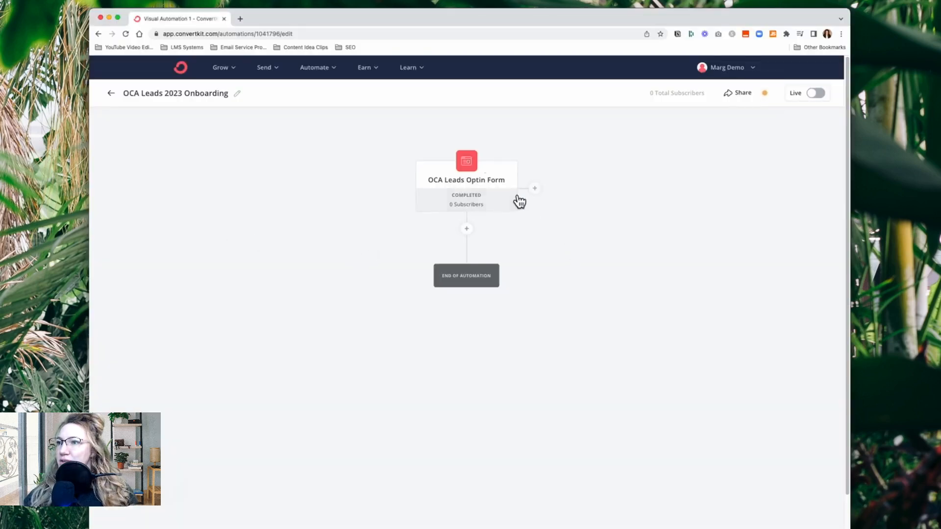
{"action": "left_click", "coordinate": [535, 188]}
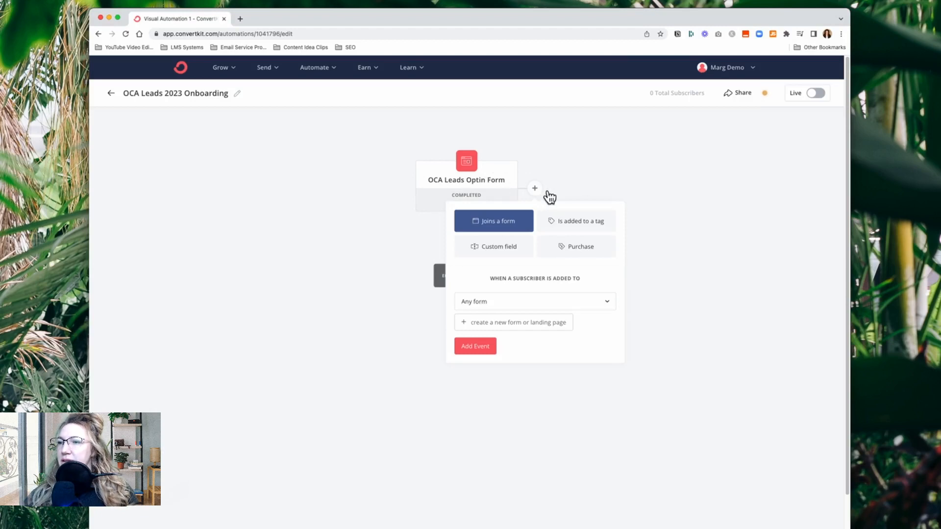
{"action": "left_click", "coordinate": [590, 226]}
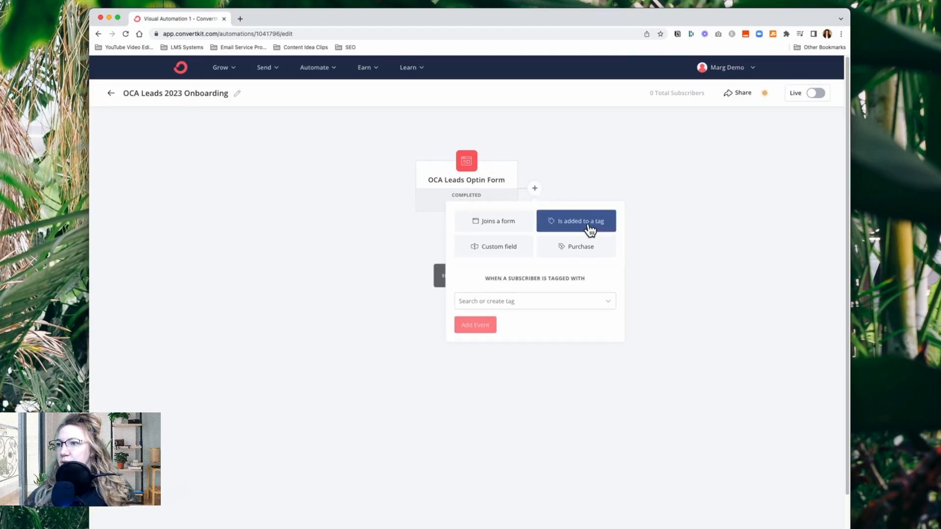
{"action": "left_click", "coordinate": [520, 301]}
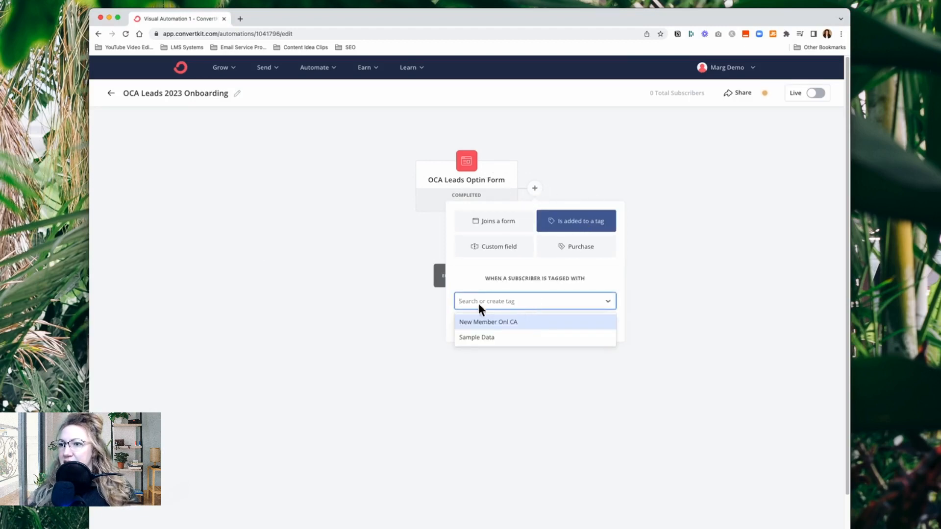
{"action": "left_click", "coordinate": [495, 302]}
{"action": "left_click", "coordinate": [495, 301]}
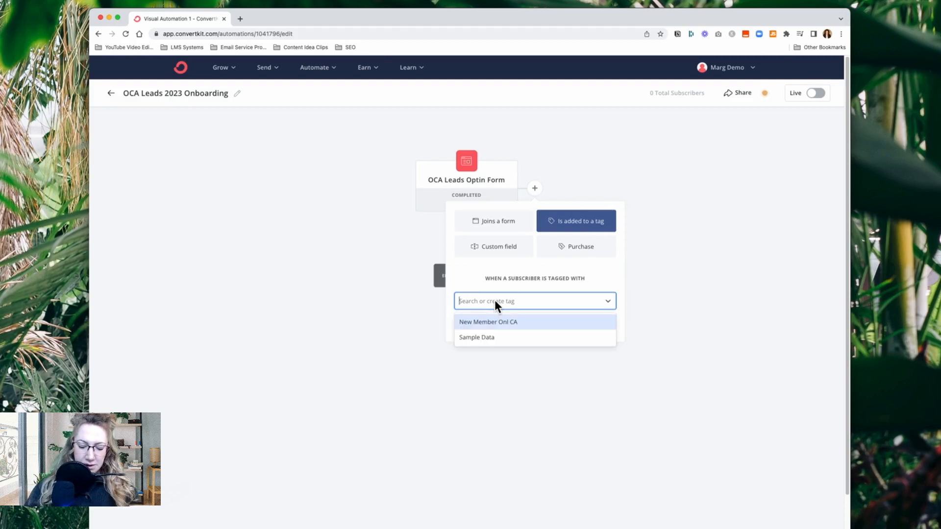
{"action": "type", "text": "OCA "}
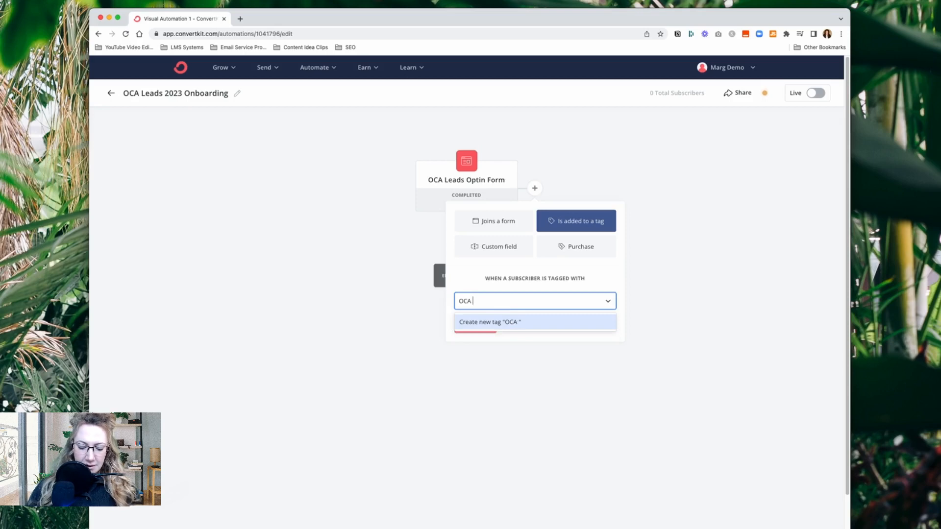
{"action": "type", "text": "Lead"}
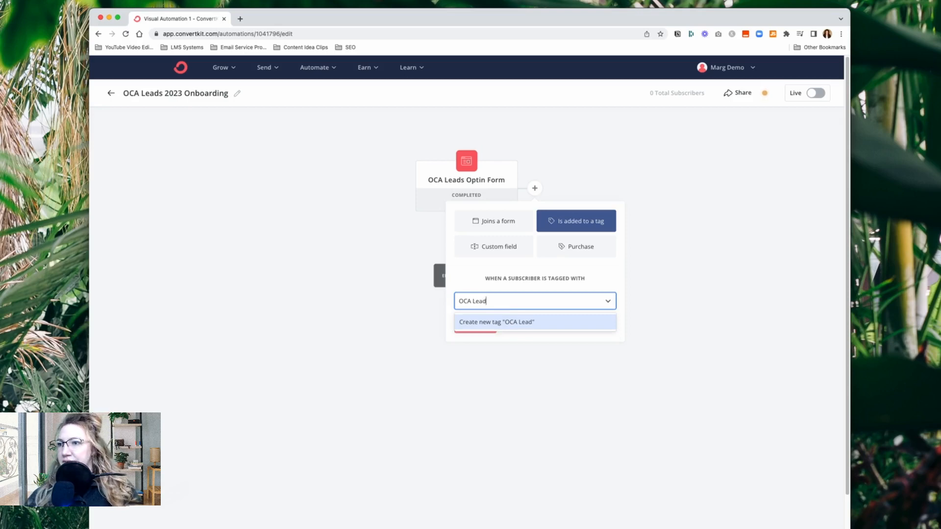
{"action": "type", "text": " 2023"}
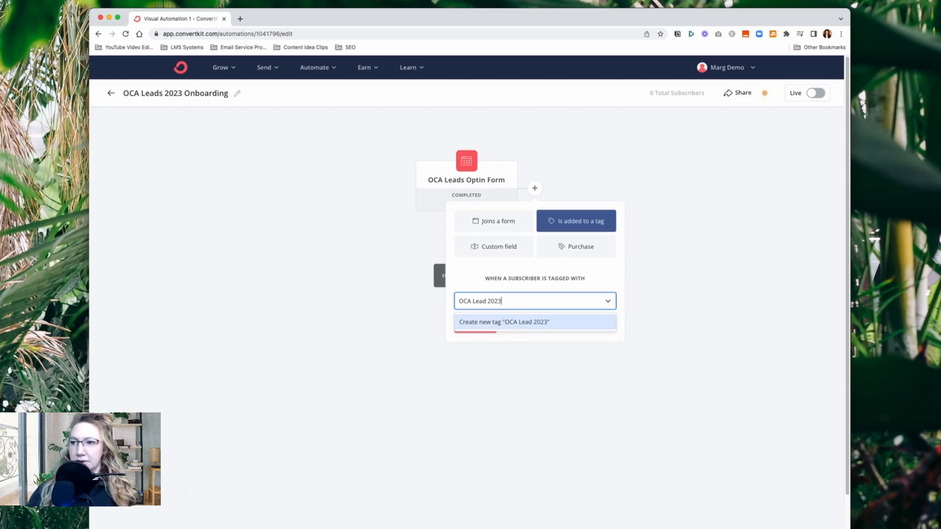
{"action": "left_click", "coordinate": [531, 323]}
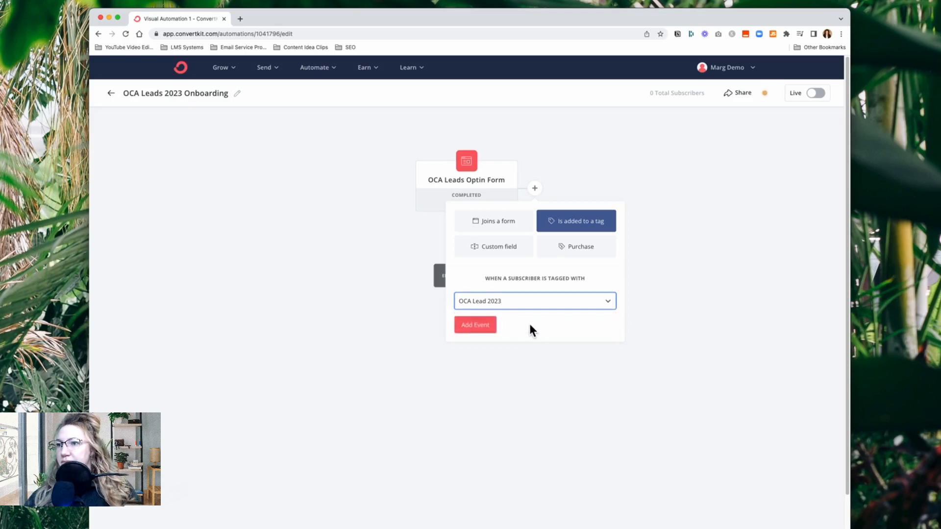
{"action": "left_click", "coordinate": [486, 329]}
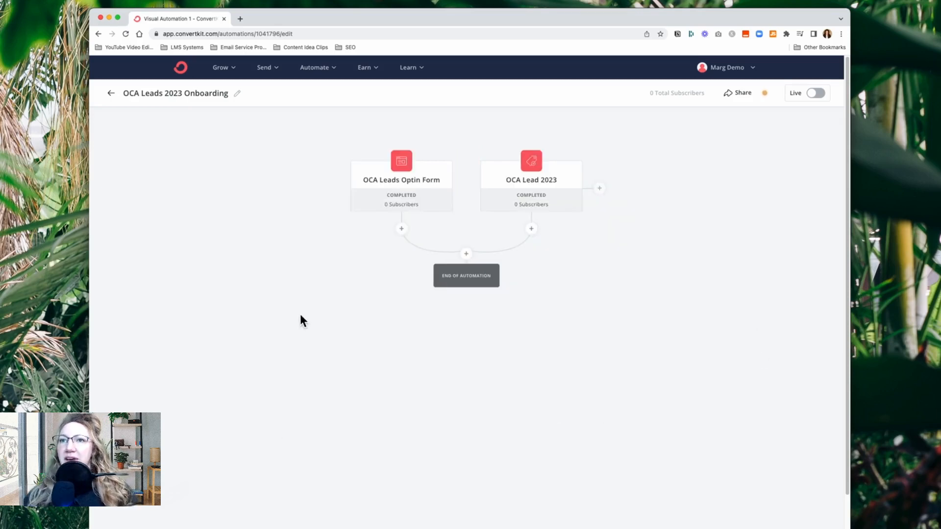
Add an email sequence action where the two entry events merge, using a new sequence named "OCA Lead Welcome 2023"
{"action": "mouse_move", "coordinate": [388, 201]}
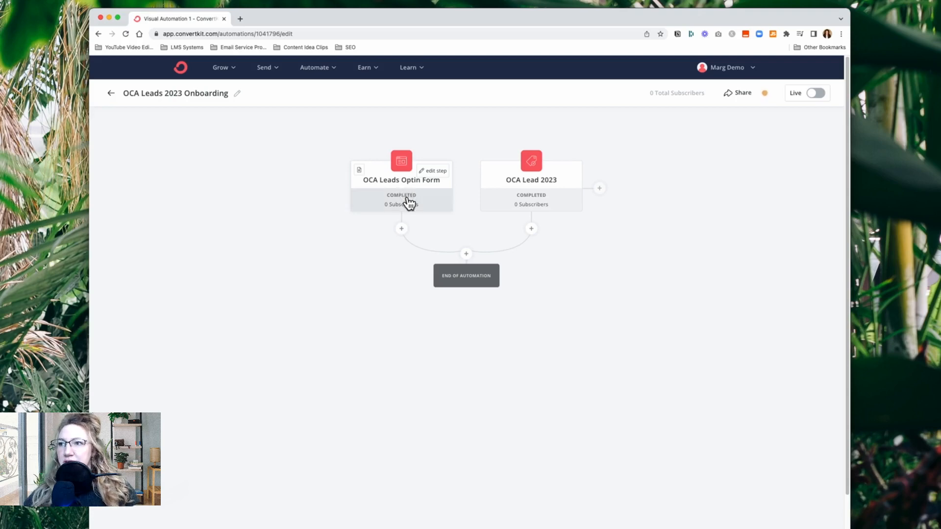
{"action": "mouse_move", "coordinate": [544, 202]}
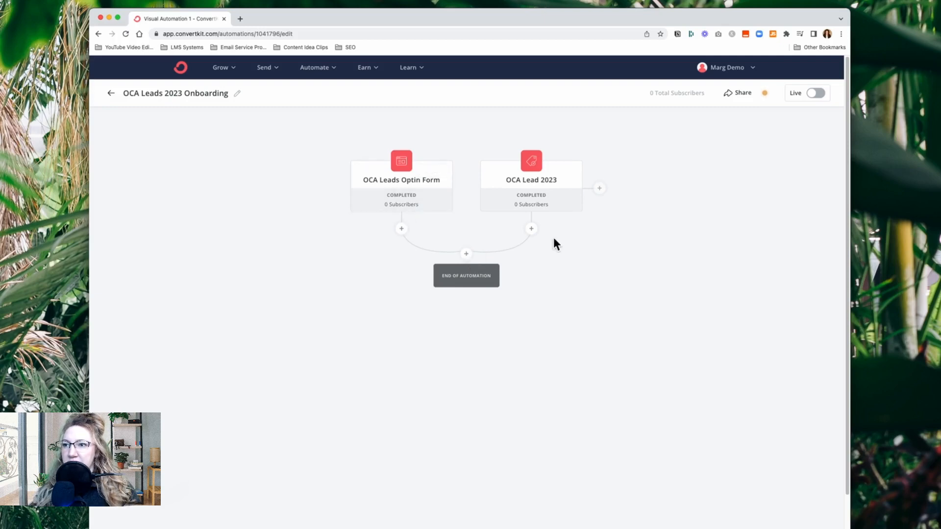
{"action": "left_click", "coordinate": [466, 253]}
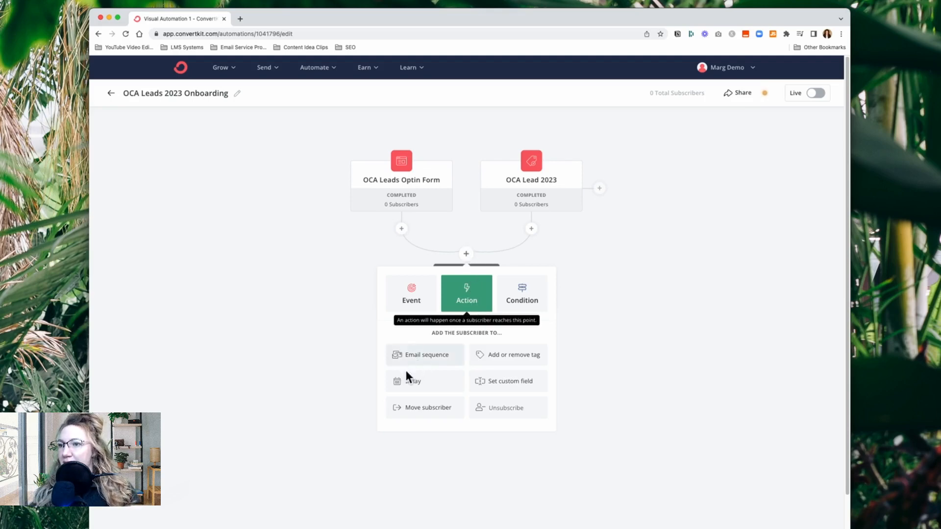
{"action": "left_click", "coordinate": [429, 361]}
{"action": "left_click", "coordinate": [436, 357]}
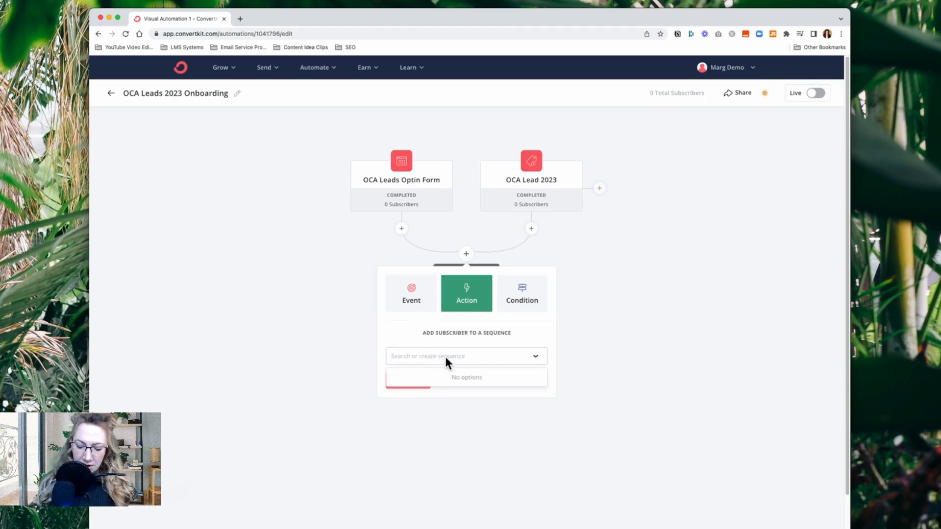
{"action": "type", "text": "OCA "}
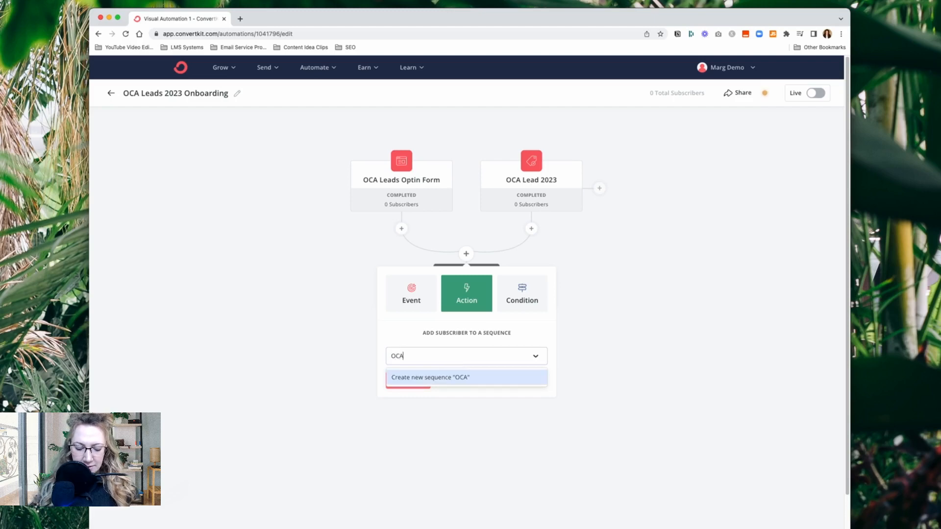
{"action": "type", "text": "Lead "}
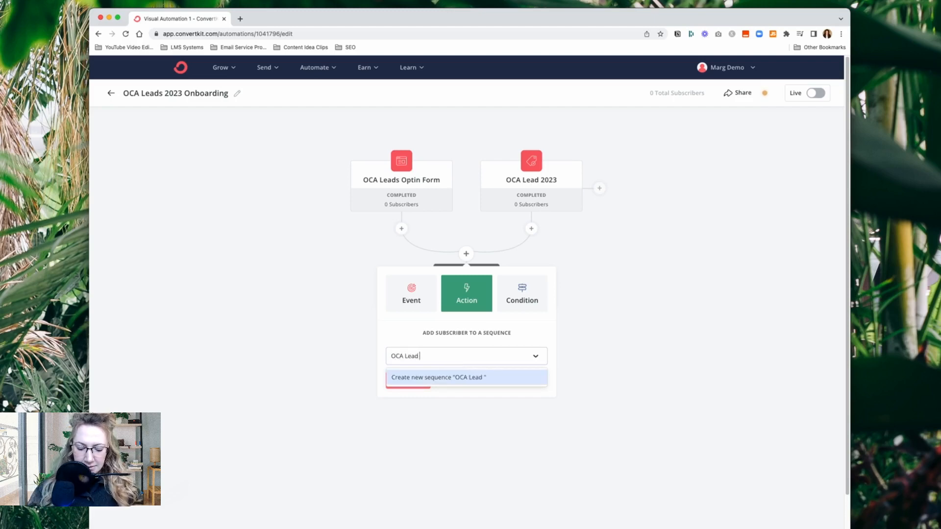
{"action": "type", "text": "Welcome"}
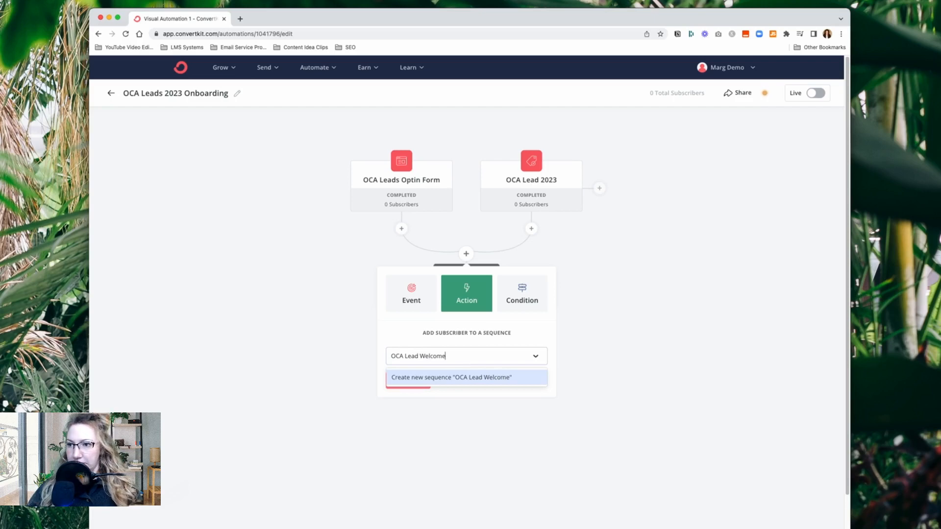
{"action": "type", "text": " 2023"}
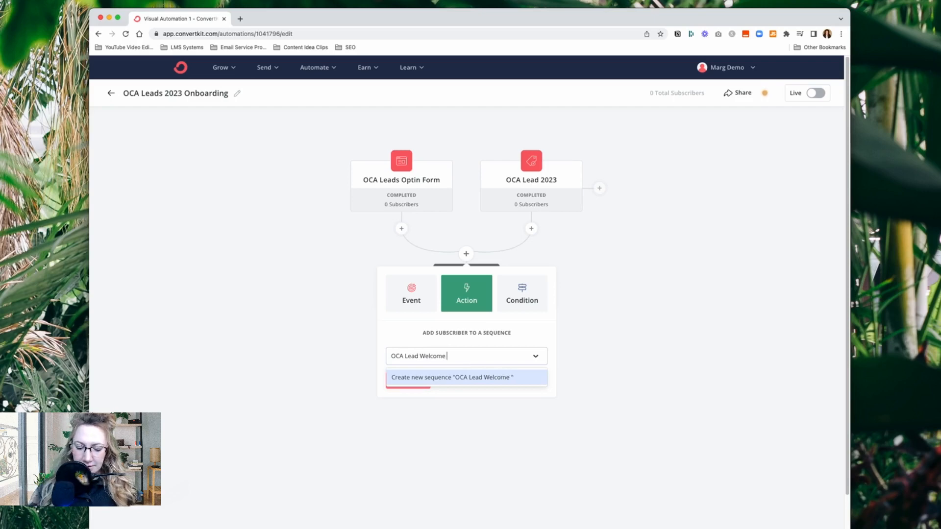
{"action": "left_click", "coordinate": [430, 382]}
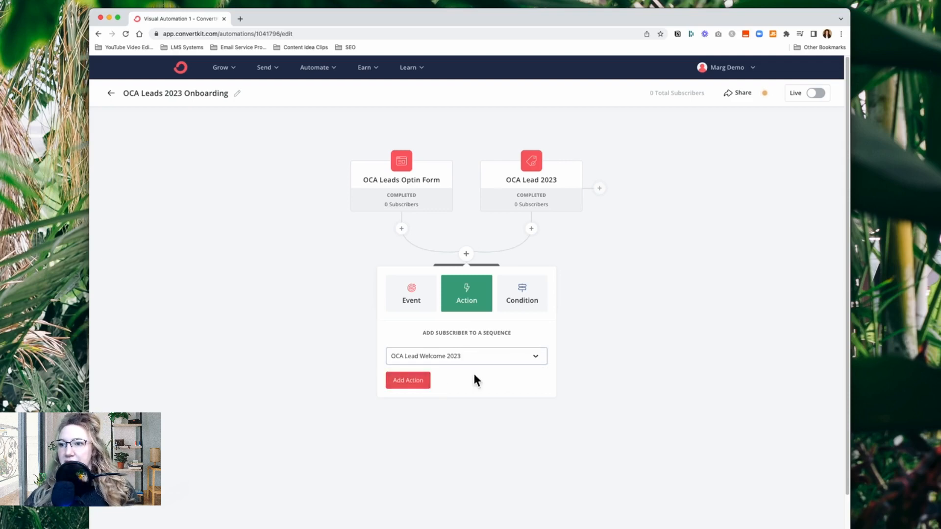
{"action": "left_click", "coordinate": [412, 384]}
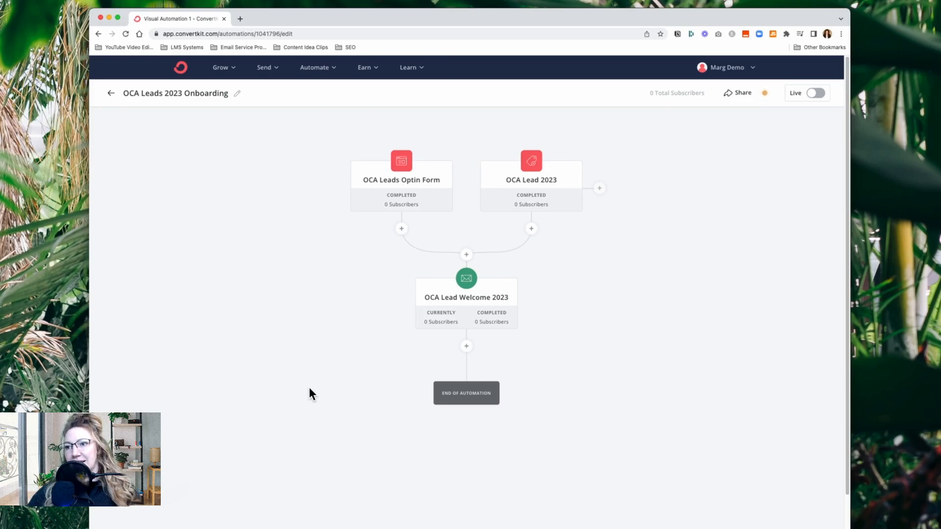
Check the delay options after the OCA Lead Welcome 2023 sequence, but add a date event for March 1, 2023 8:00 AM there instead
{"action": "left_click", "coordinate": [468, 347]}
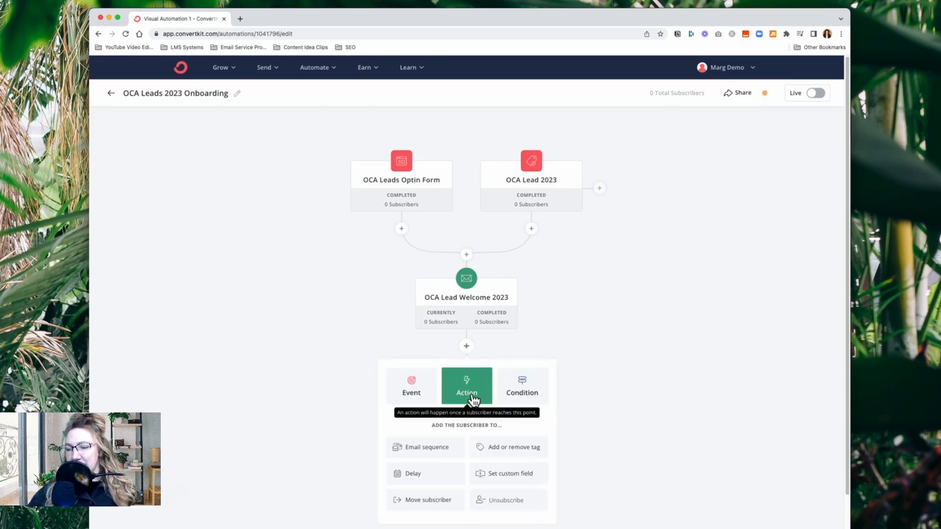
{"action": "left_click", "coordinate": [416, 479]}
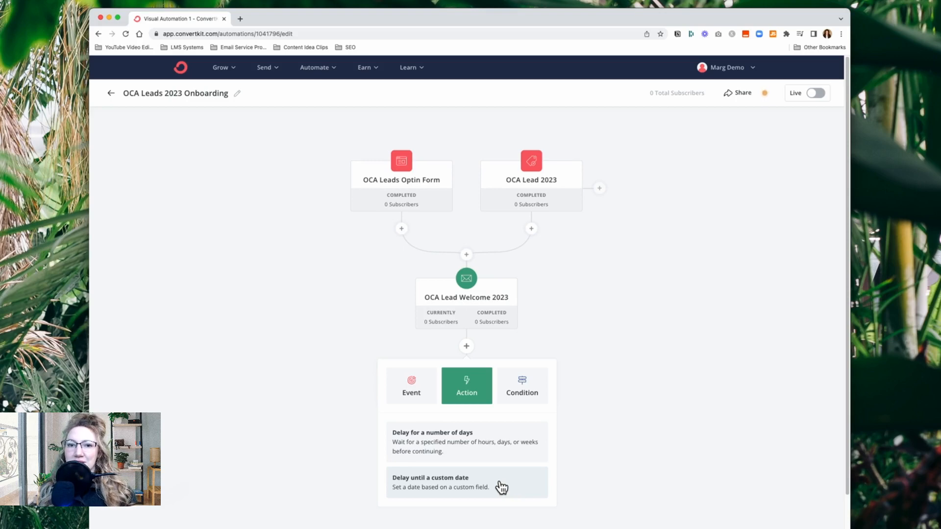
{"action": "left_click", "coordinate": [474, 396]}
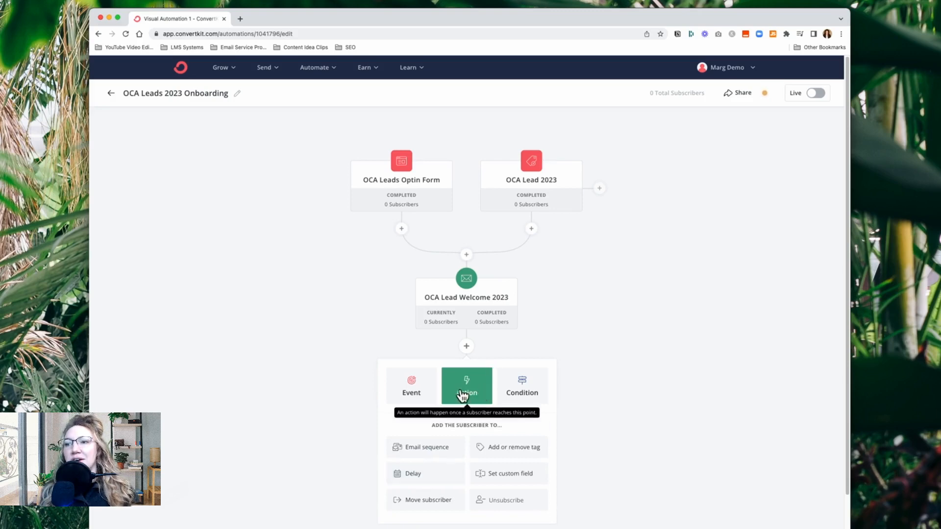
{"action": "left_click", "coordinate": [417, 395]}
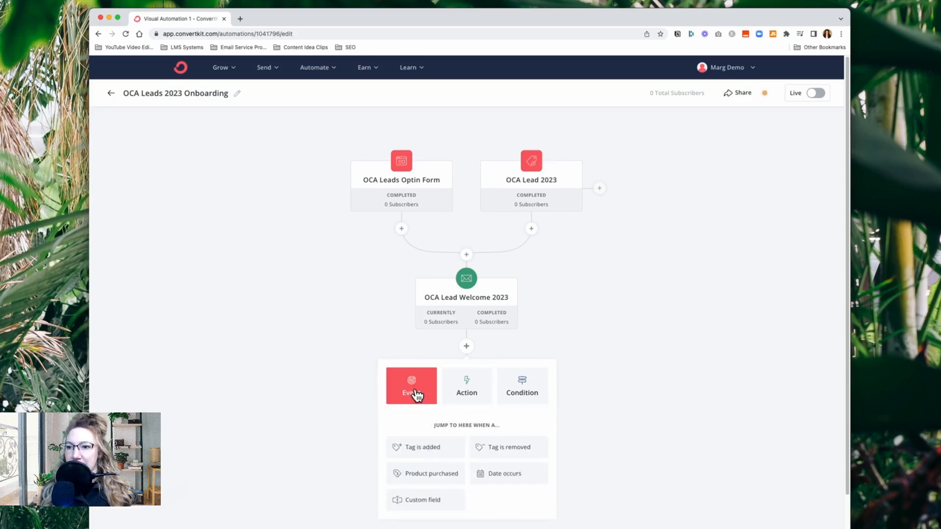
{"action": "left_click", "coordinate": [505, 474]}
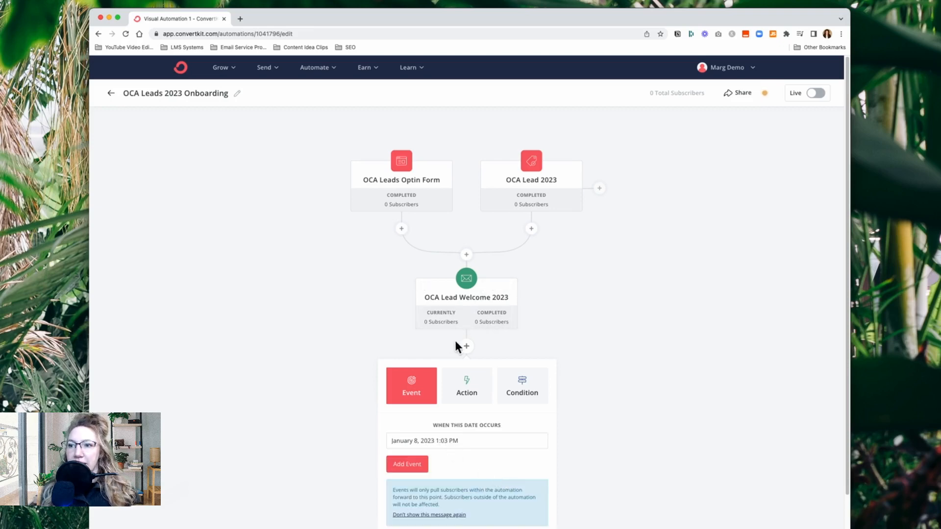
{"action": "left_click", "coordinate": [464, 444]}
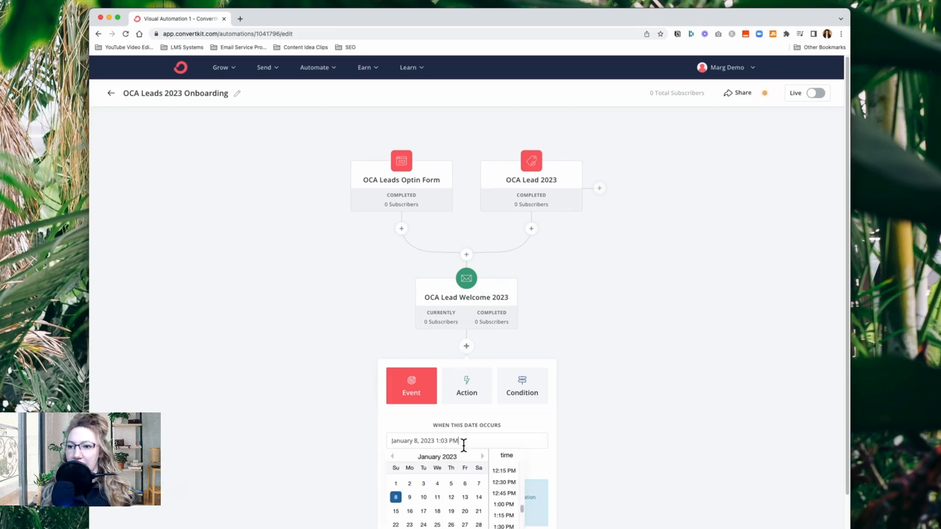
{"action": "left_click", "coordinate": [484, 457]}
{"action": "left_click", "coordinate": [485, 456]}
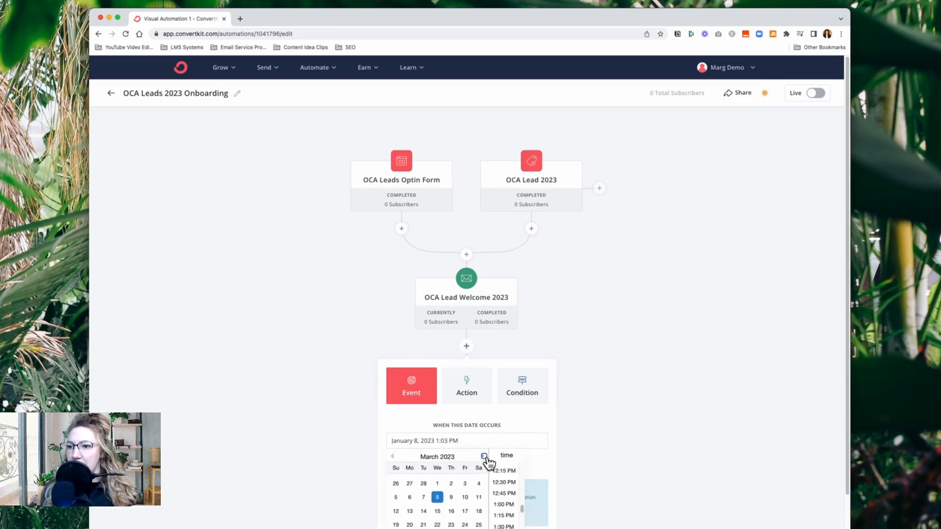
{"action": "left_click", "coordinate": [440, 484]}
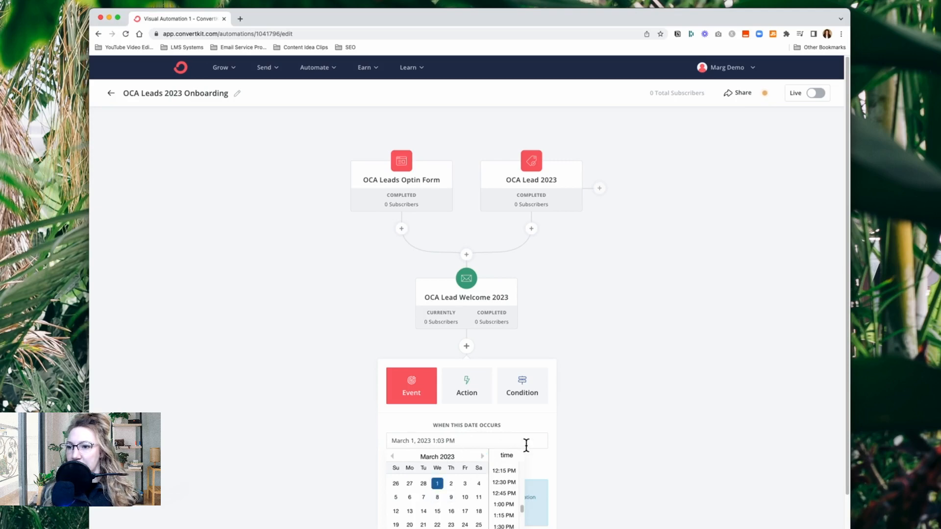
{"action": "scroll", "coordinate": [515, 492], "scroll_direction": "up", "scroll_amount": 3}
{"action": "scroll", "coordinate": [516, 493], "scroll_direction": "up", "scroll_amount": 2}
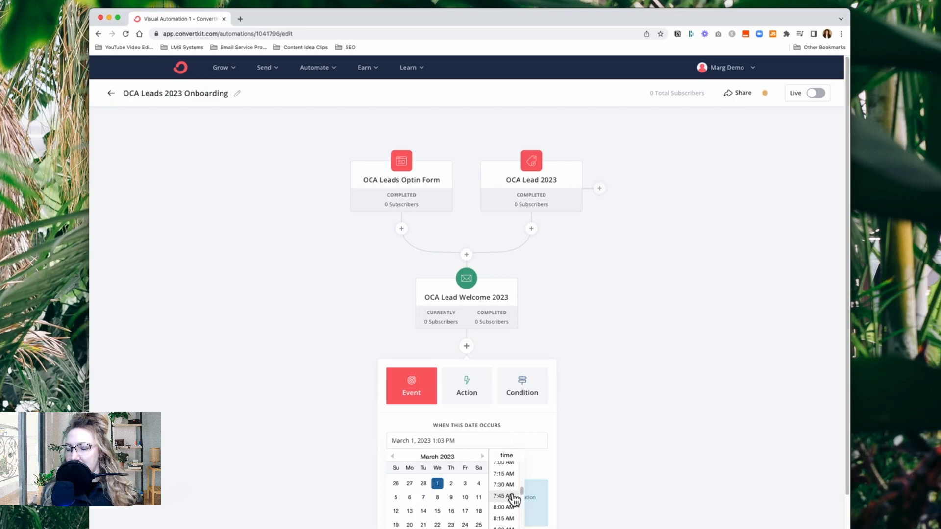
{"action": "left_click", "coordinate": [512, 500]}
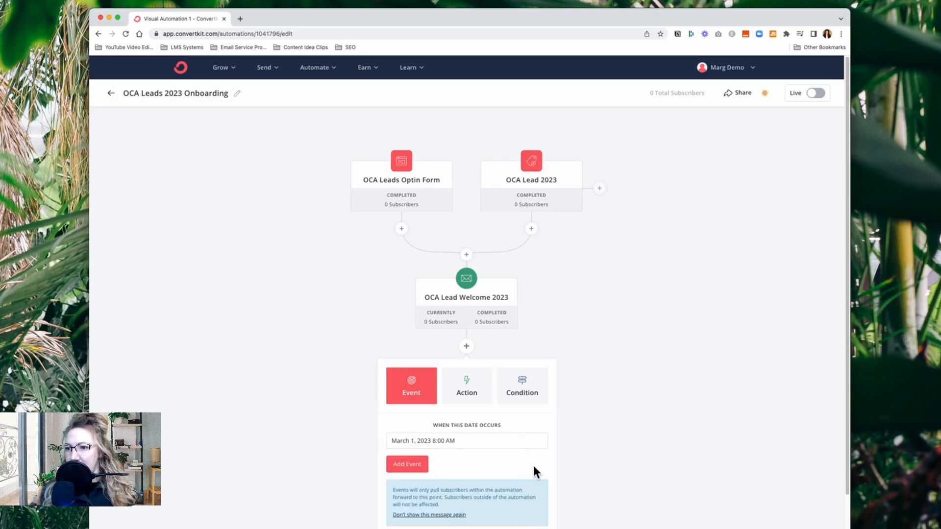
{"action": "left_click", "coordinate": [417, 467]}
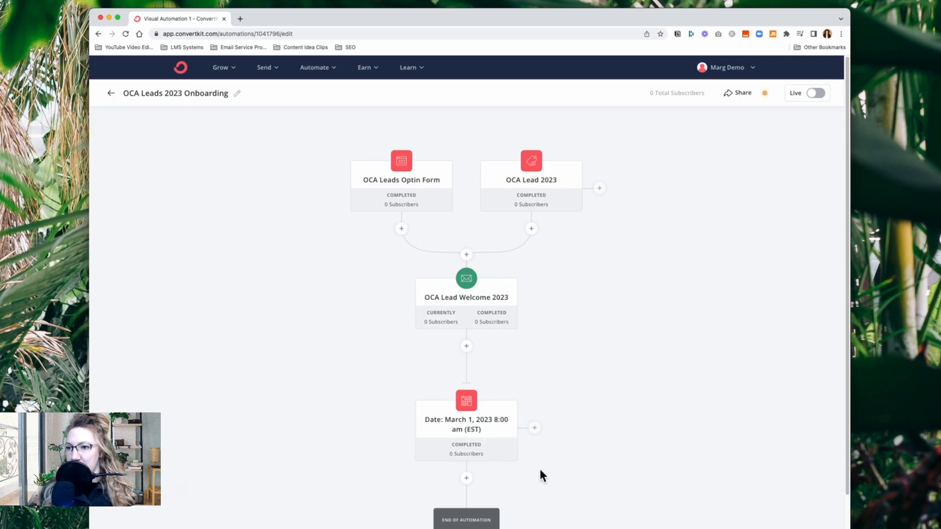
Start an email sequence action below the March 1 date event and enter "OCA Lead Nurture Sequence" as the sequence name
{"action": "scroll", "coordinate": [539, 469], "scroll_direction": "down", "scroll_amount": 2}
{"action": "left_click", "coordinate": [466, 411]}
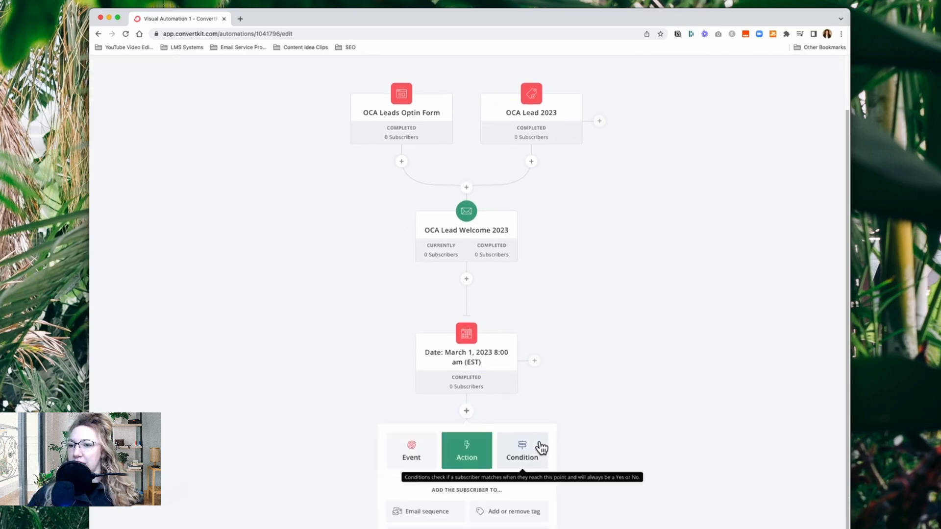
{"action": "scroll", "coordinate": [539, 448], "scroll_direction": "down", "scroll_amount": 2}
{"action": "left_click", "coordinate": [433, 435]}
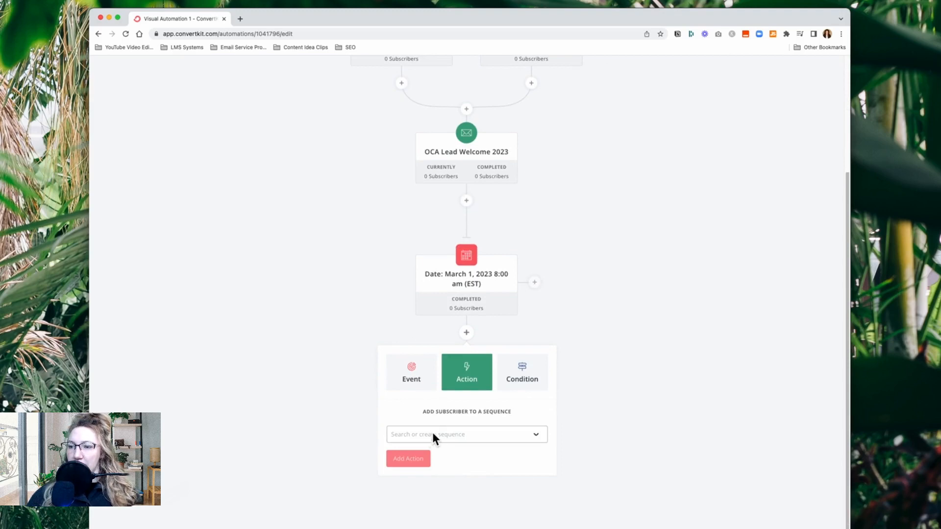
{"action": "left_click", "coordinate": [438, 435]}
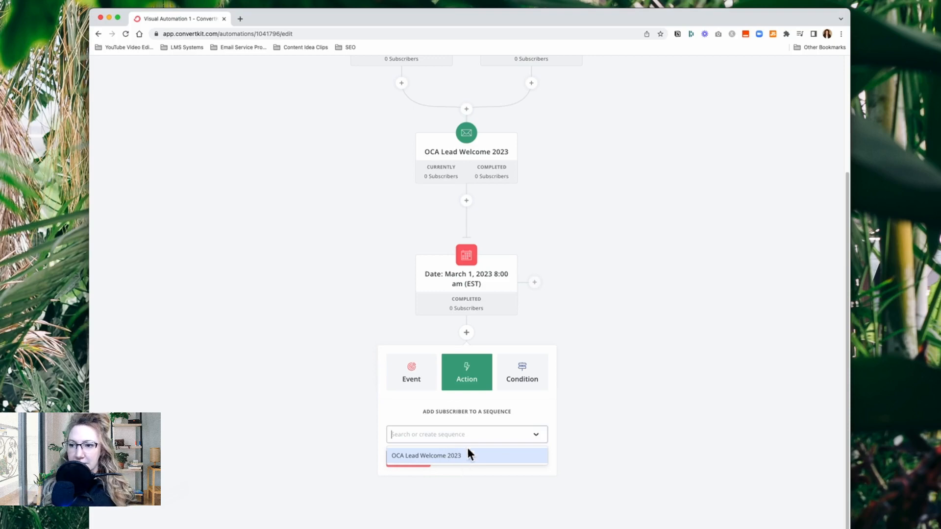
{"action": "left_click", "coordinate": [467, 434]}
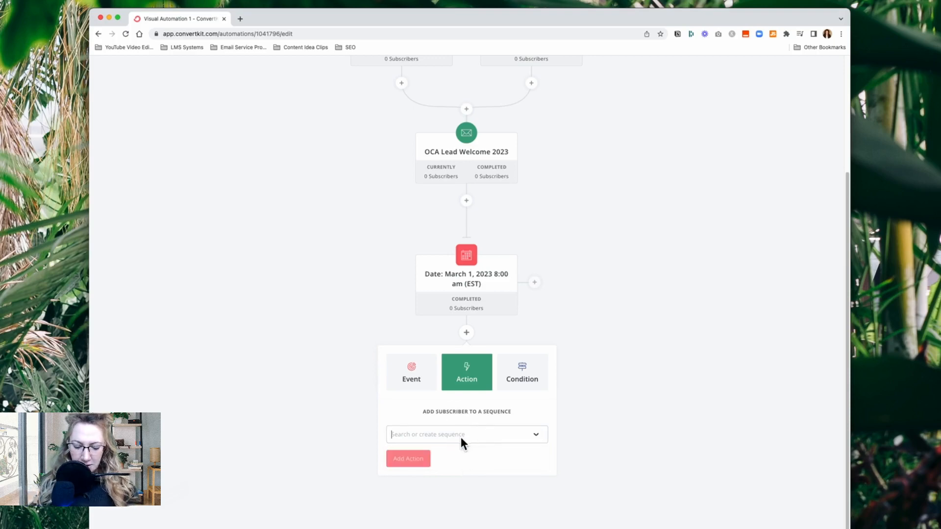
{"action": "left_click", "coordinate": [461, 438]}
{"action": "type", "text": "OCA L"}
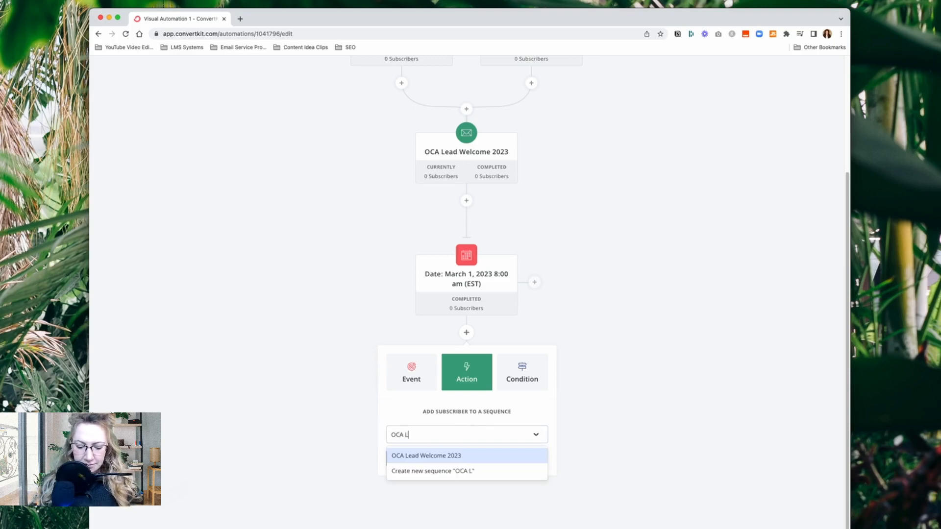
{"action": "type", "text": "ead"}
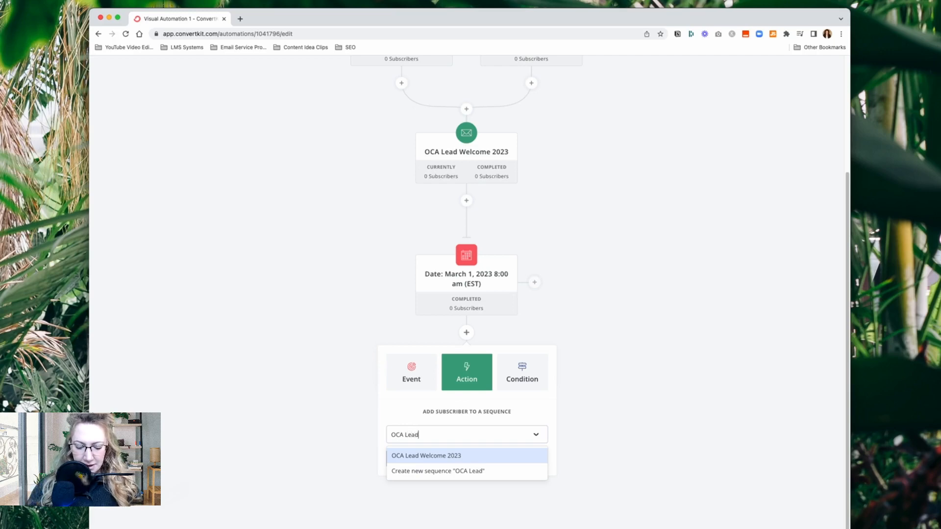
{"action": "type", "text": " Nurture "}
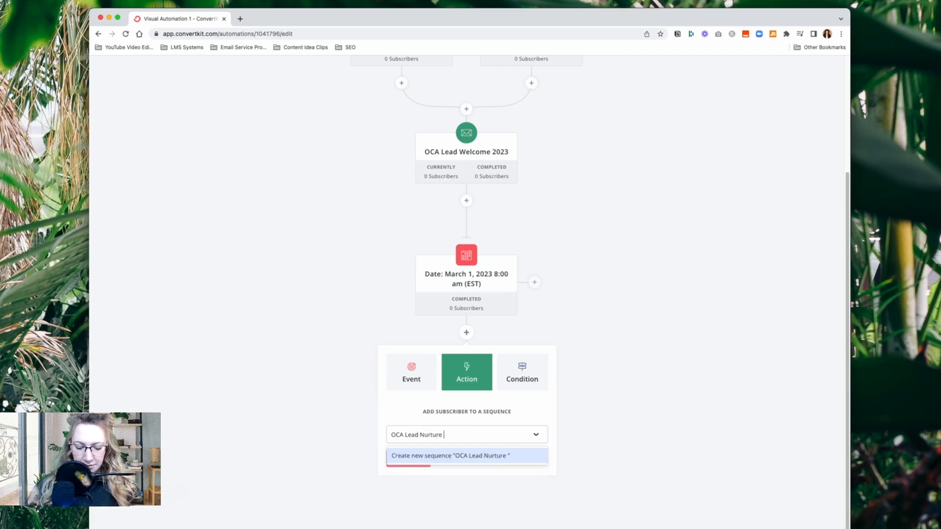
{"action": "type", "text": "Sequence"}
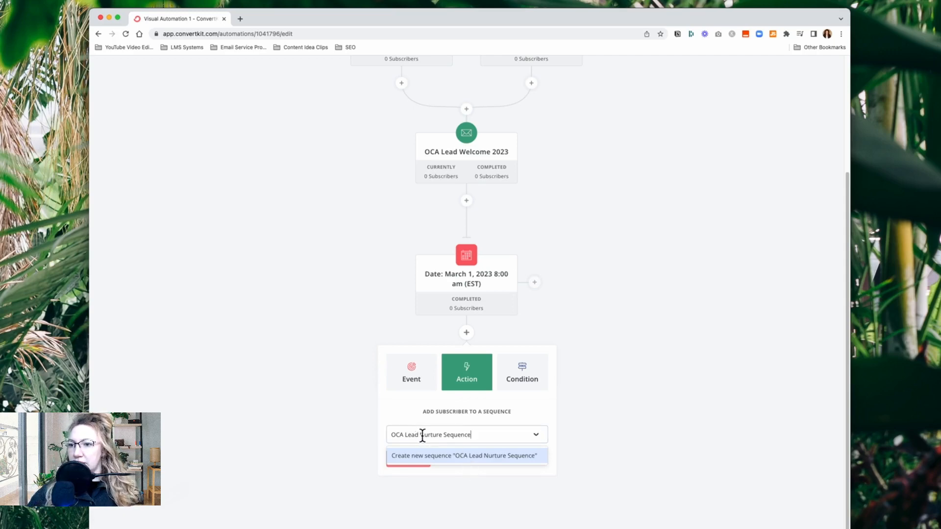
Change the sequence name to "OCA Lead PROMO 2023", create that sequence and add it to the automation
{"action": "left_click_drag", "start_coordinate": [420, 436], "coordinate": [493, 438]}
{"action": "type", "text": "PROMO"}
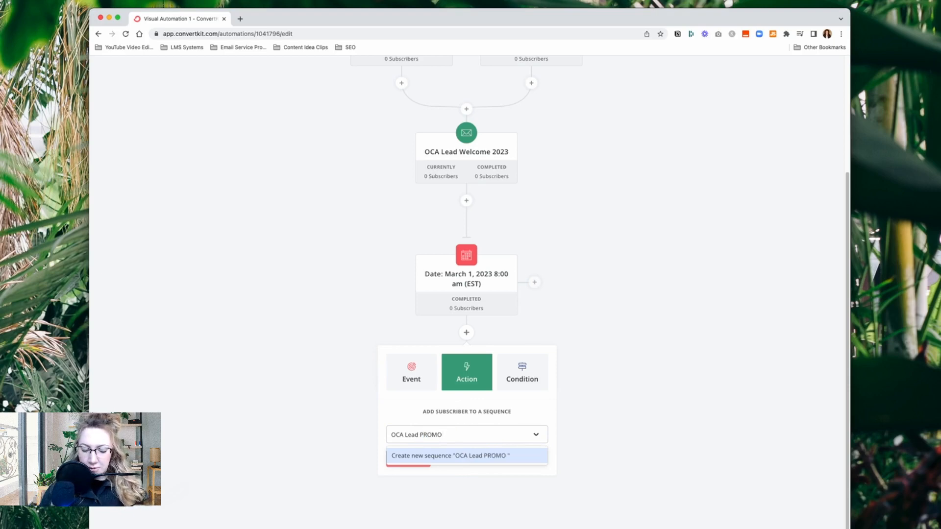
{"action": "type", "text": " 2023"}
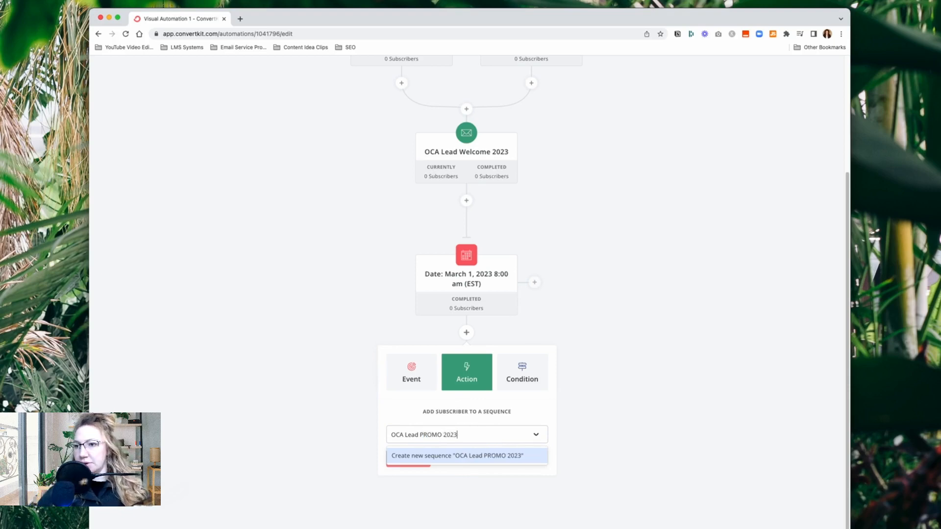
{"action": "left_click", "coordinate": [469, 457]}
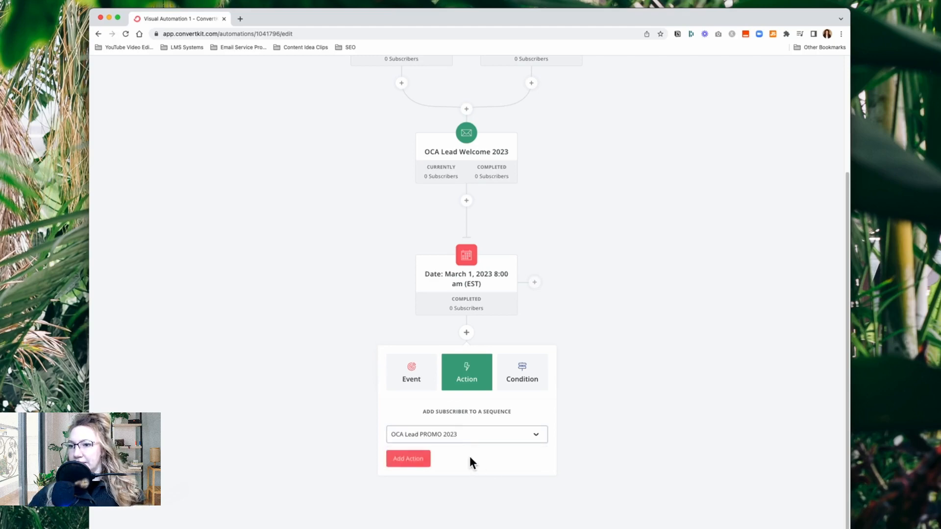
{"action": "left_click", "coordinate": [419, 463]}
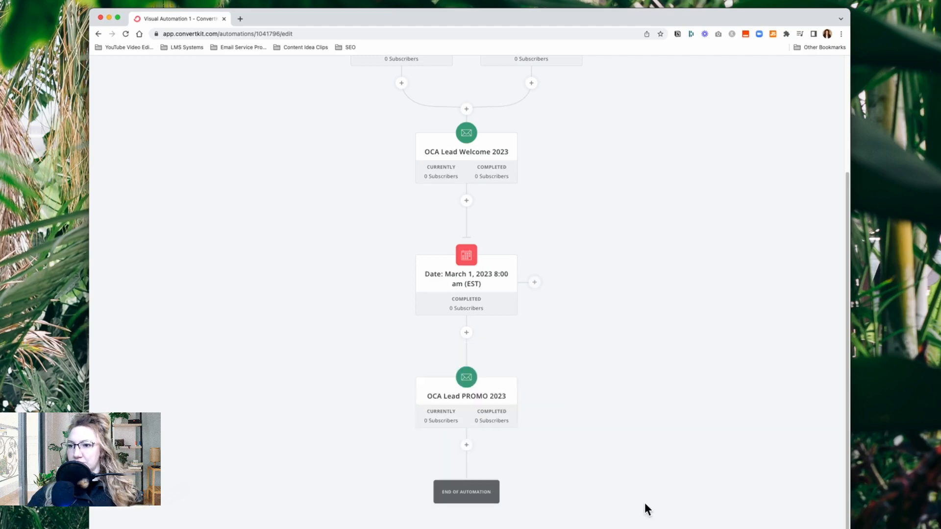
{"action": "scroll", "coordinate": [340, 412], "scroll_direction": "up", "scroll_amount": 5}
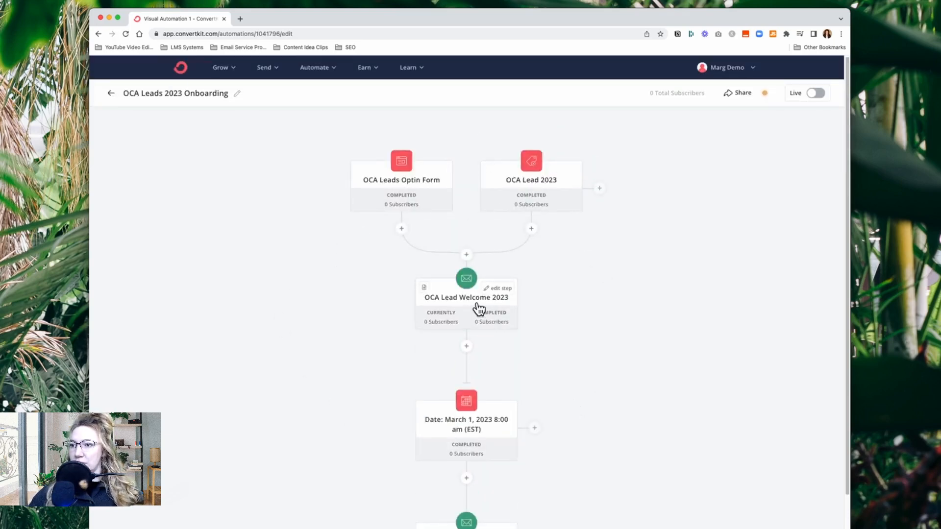
{"action": "scroll", "coordinate": [536, 358], "scroll_direction": "down", "scroll_amount": 2}
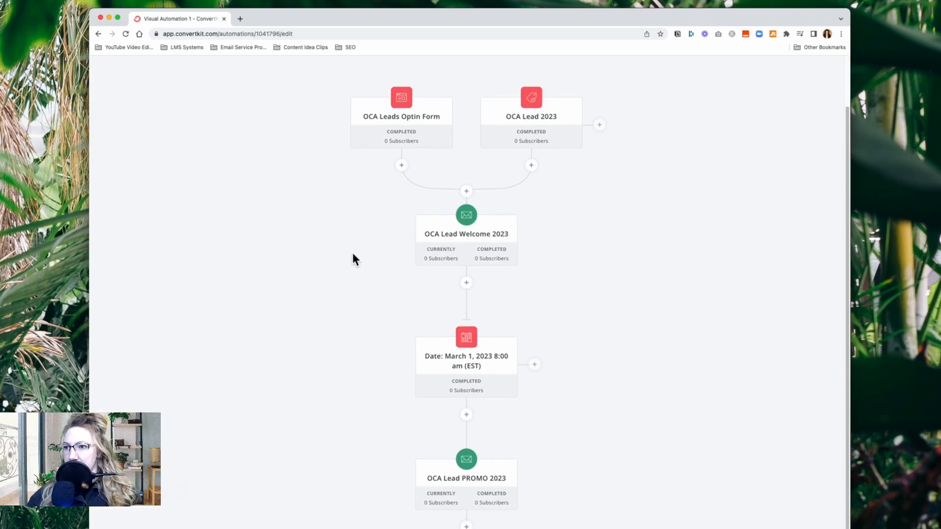
Set the first email of the OCA Lead PROMO 2023 sequence to send 0 days after the last email and return to the automation
{"action": "mouse_move", "coordinate": [454, 244]}
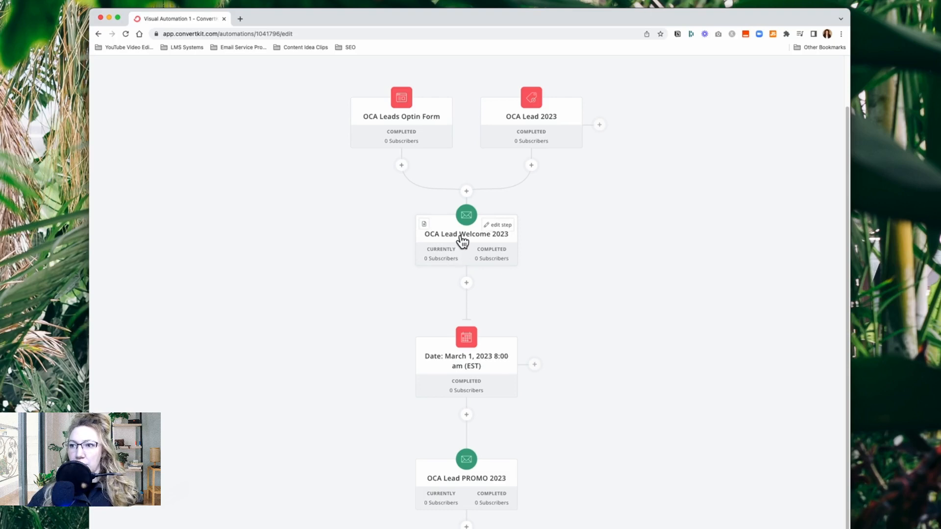
{"action": "mouse_move", "coordinate": [466, 393]}
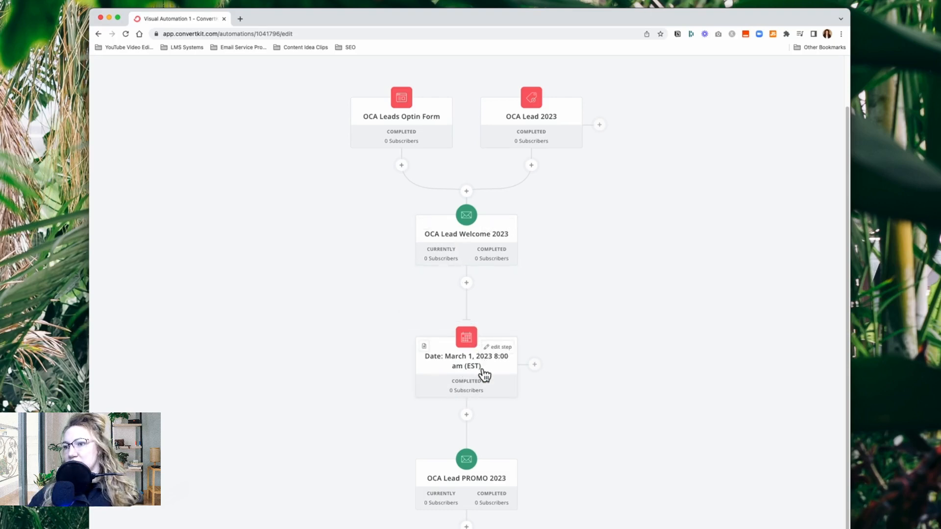
{"action": "mouse_move", "coordinate": [448, 486]}
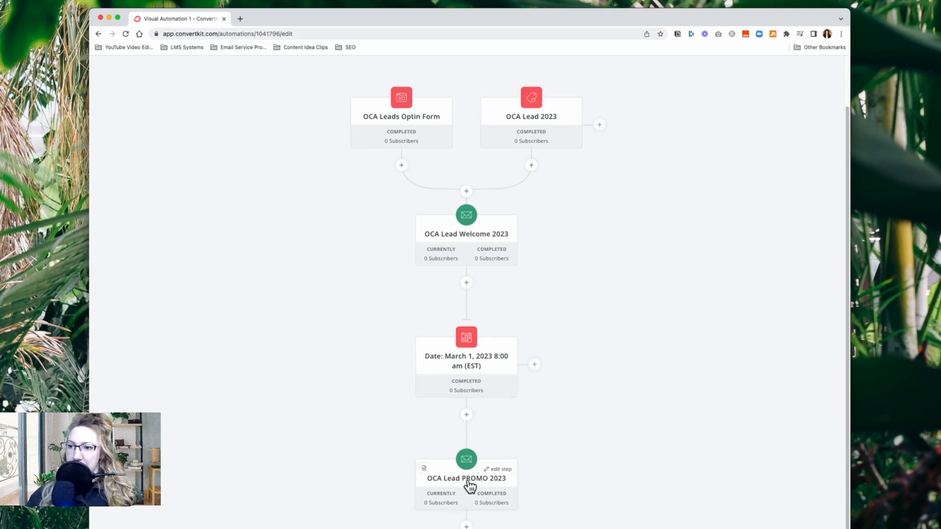
{"action": "scroll", "coordinate": [629, 434], "scroll_direction": "down", "scroll_amount": 3}
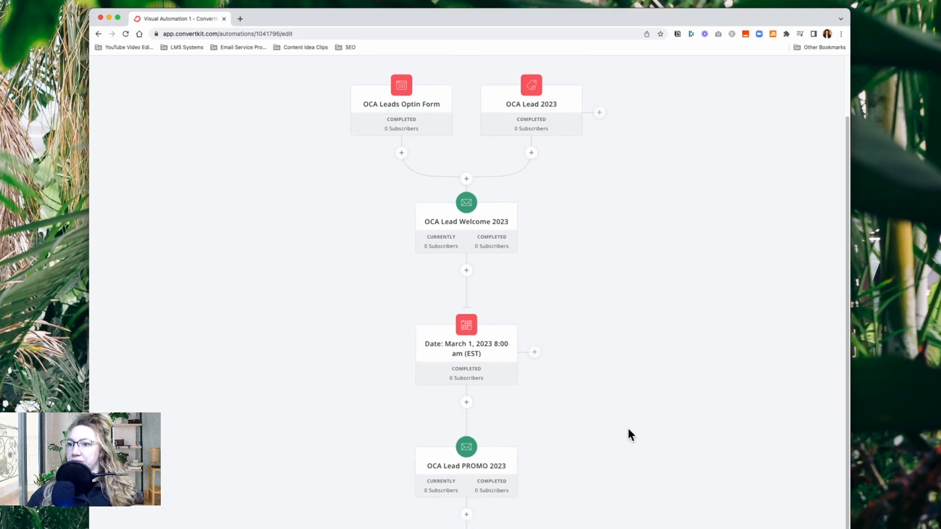
{"action": "mouse_move", "coordinate": [498, 416]}
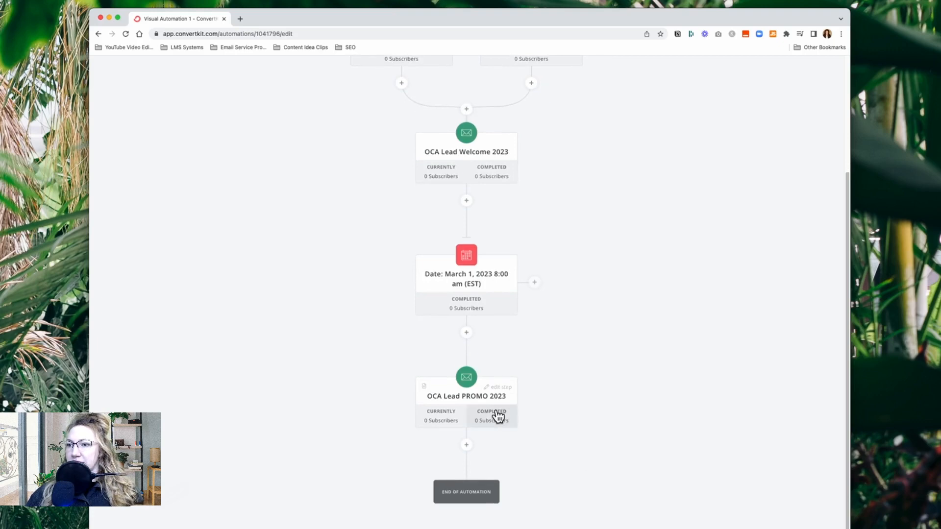
{"action": "left_click", "coordinate": [469, 402]}
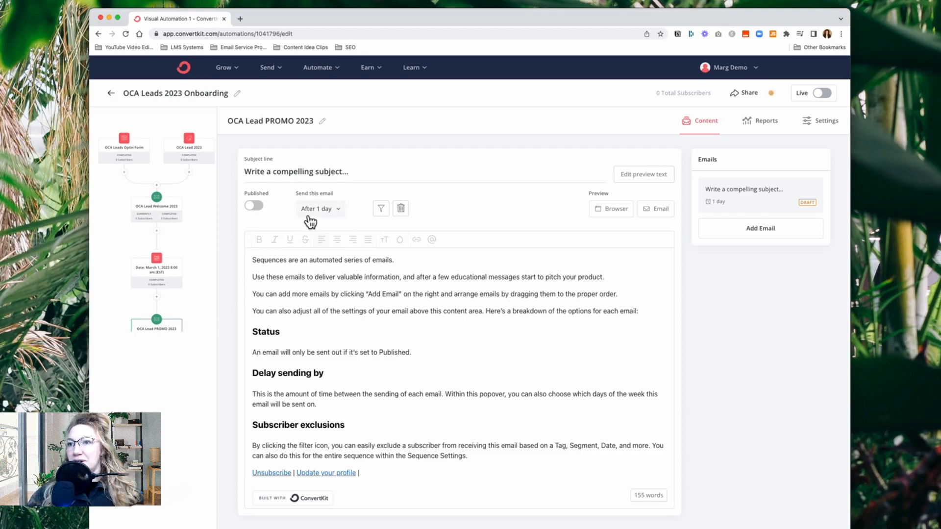
{"action": "left_click", "coordinate": [338, 208]}
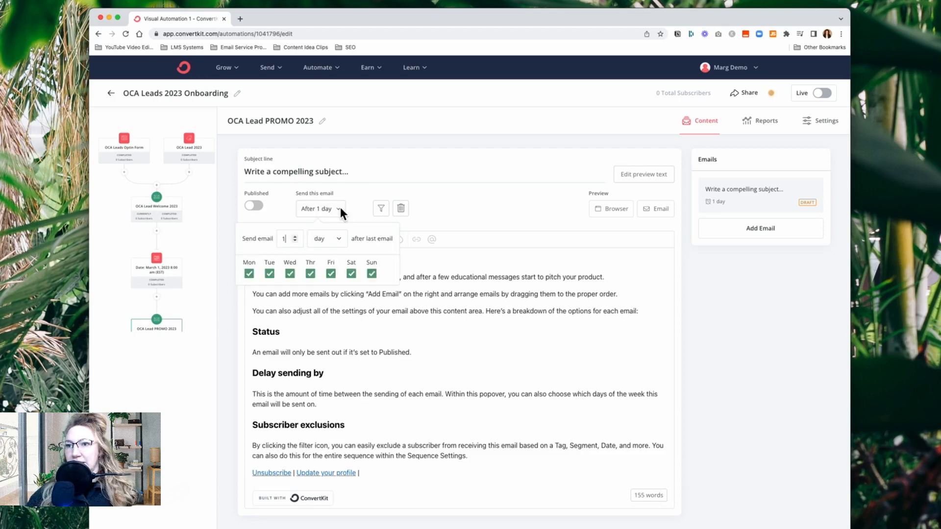
{"action": "left_click", "coordinate": [296, 240]}
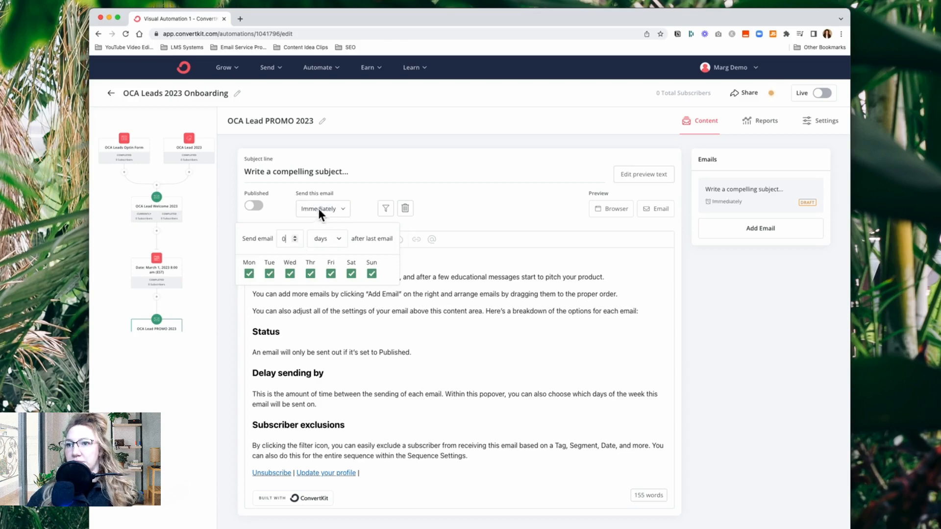
{"action": "left_click", "coordinate": [227, 242]}
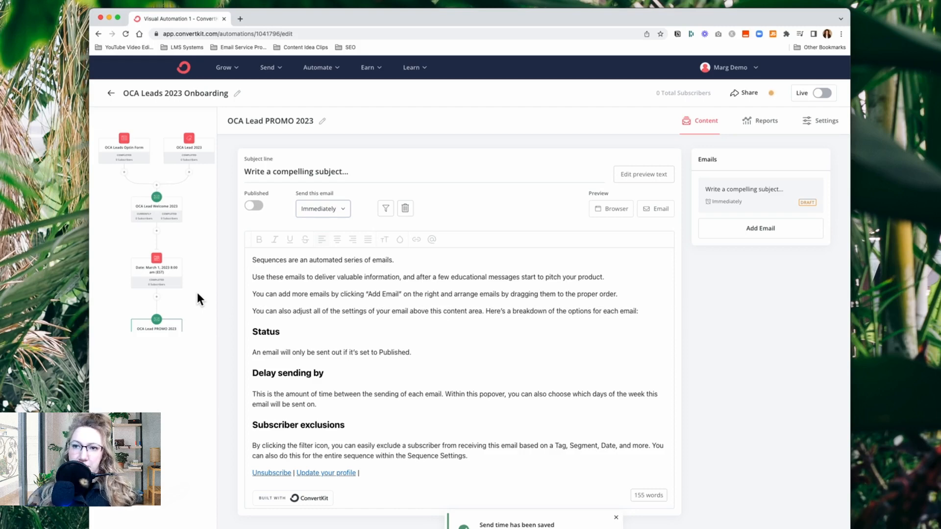
{"action": "left_click", "coordinate": [197, 299]}
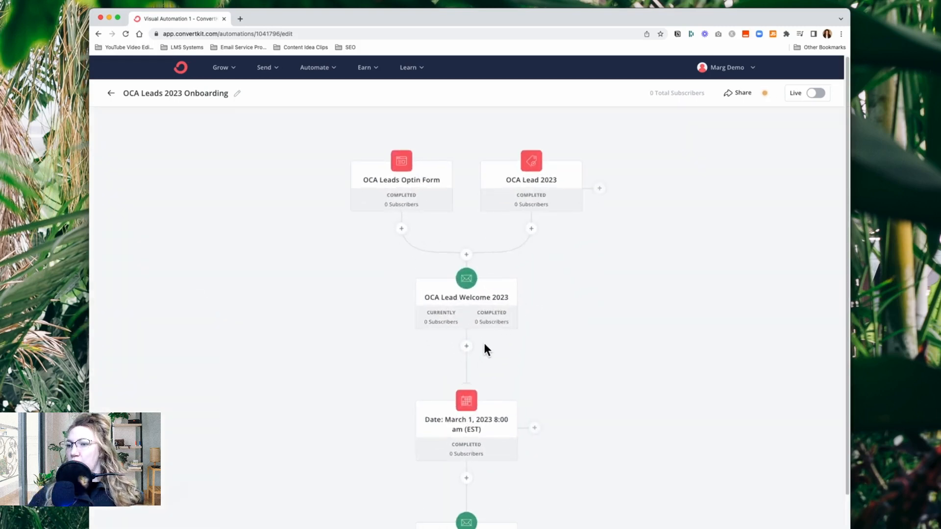
Check the action options below the OCA Lead Welcome 2023 sequence and review the send timing of the first OCA Lead PROMO 2023 email
{"action": "left_click", "coordinate": [467, 347]}
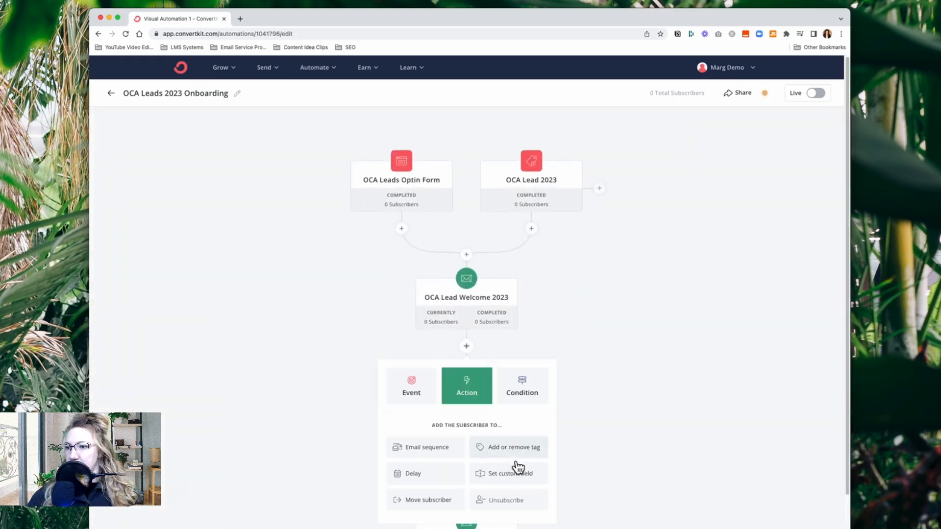
{"action": "left_click", "coordinate": [267, 392]}
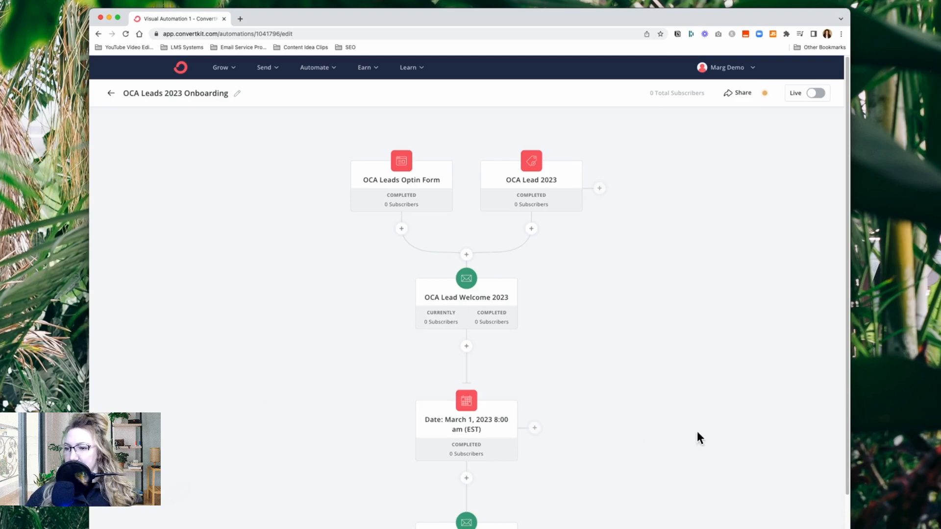
{"action": "scroll", "coordinate": [697, 432], "scroll_direction": "down", "scroll_amount": 5}
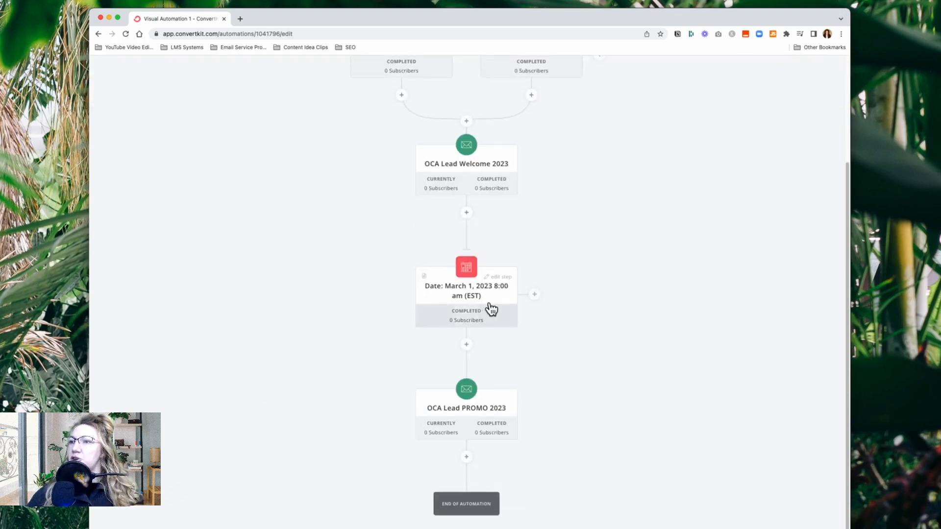
{"action": "mouse_move", "coordinate": [479, 300]}
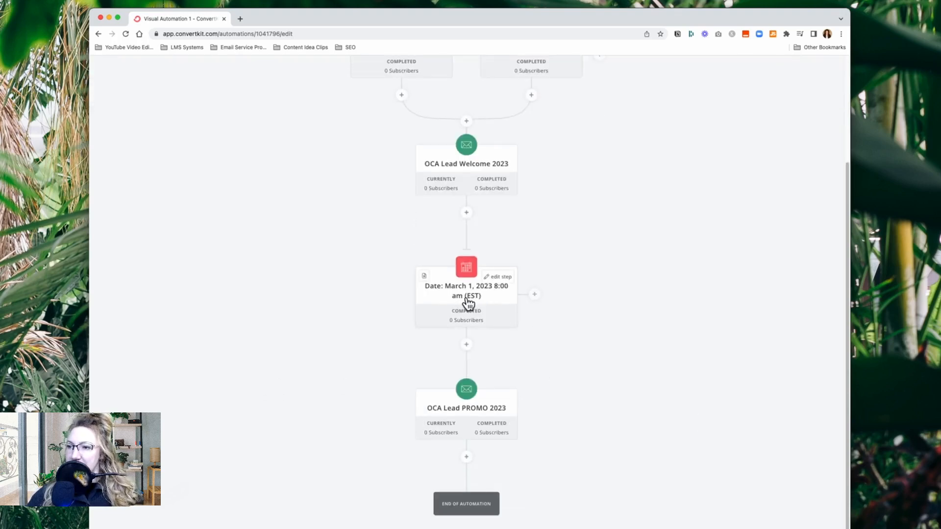
{"action": "left_click", "coordinate": [473, 417]}
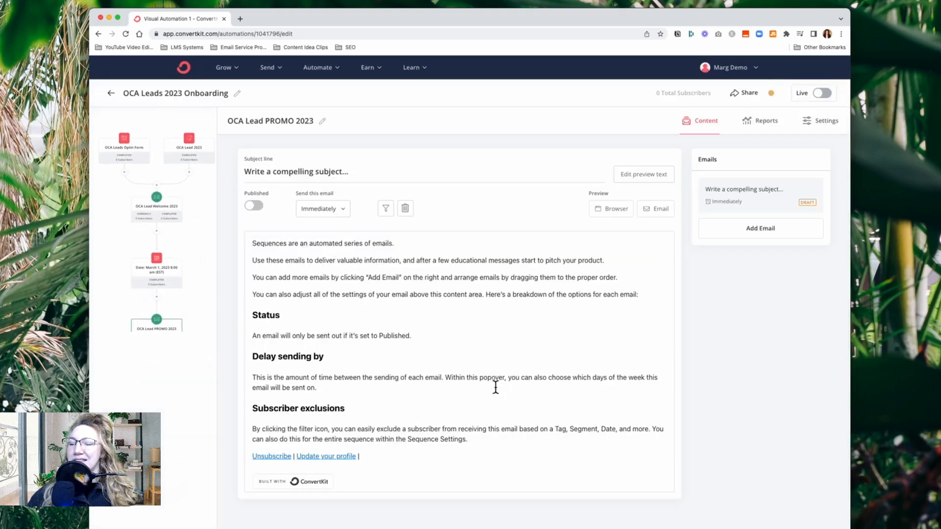
{"action": "left_click", "coordinate": [344, 209]}
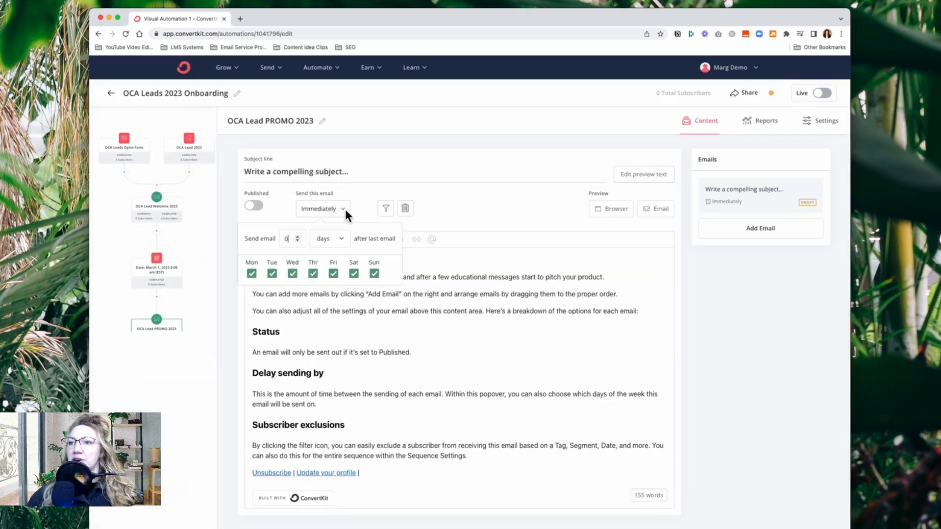
{"action": "left_click", "coordinate": [199, 302]}
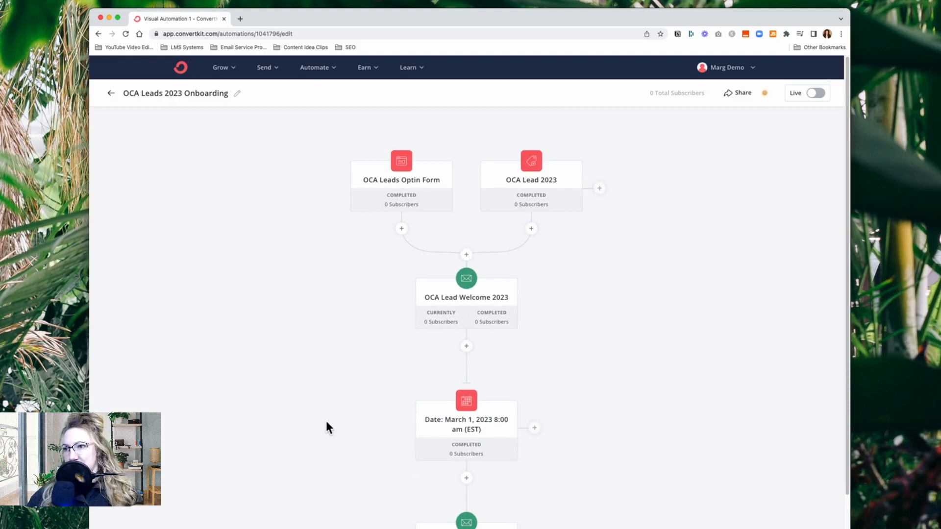
{"action": "scroll", "coordinate": [319, 420], "scroll_direction": "down", "scroll_amount": 3}
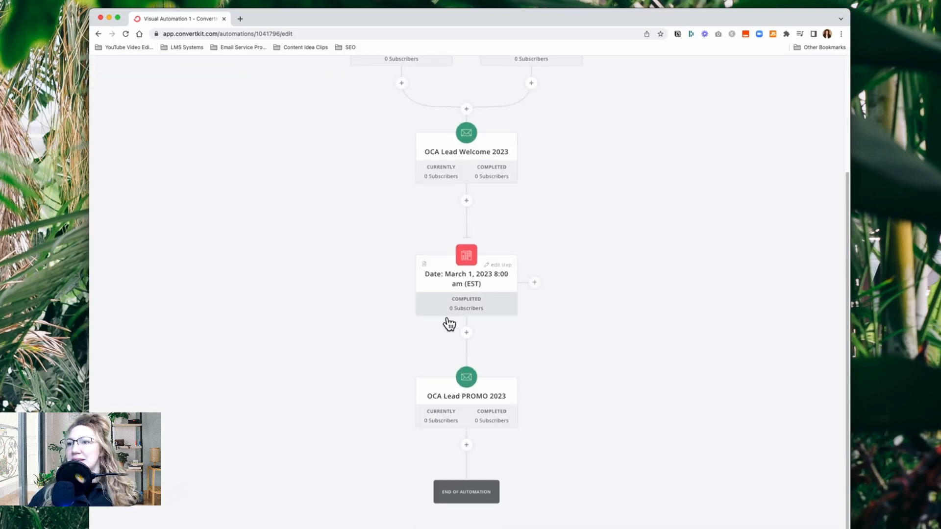
{"action": "left_click", "coordinate": [474, 294]}
{"action": "left_click", "coordinate": [284, 377]}
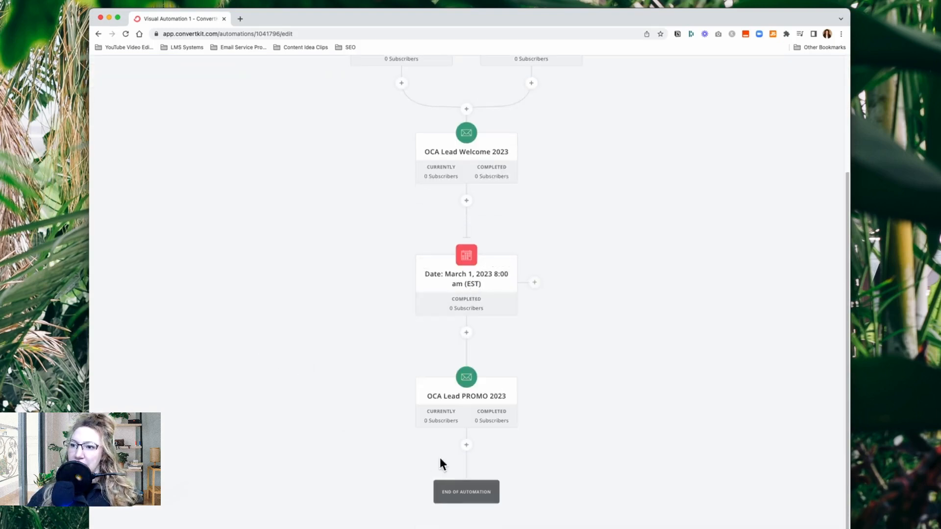
Add a second email to the OCA Lead PROMO 2023 sequence and set it to send 4 days after the last email
{"action": "left_click", "coordinate": [474, 406]}
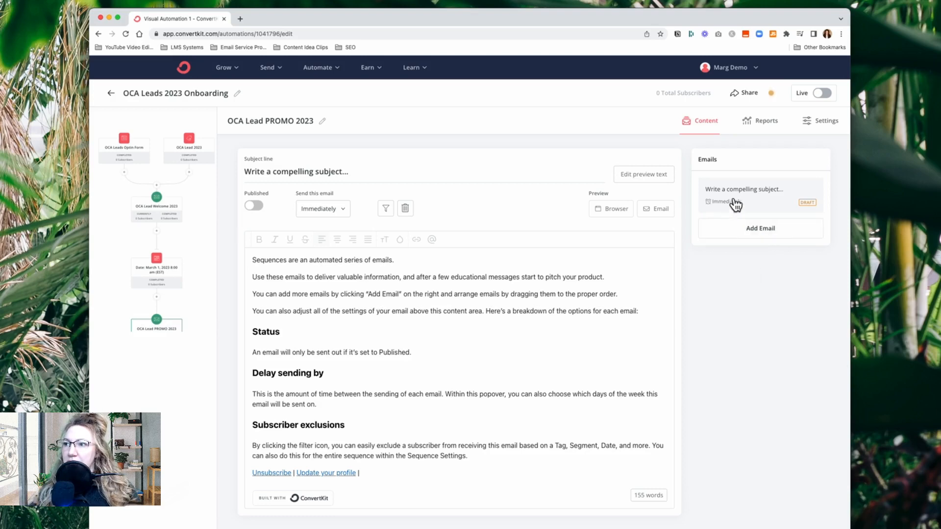
{"action": "left_click", "coordinate": [770, 239]}
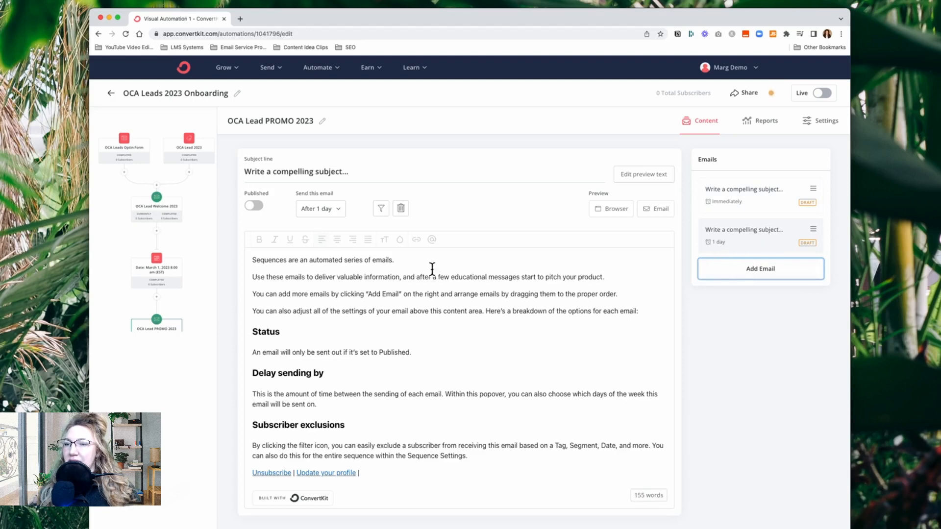
{"action": "left_click", "coordinate": [338, 212]}
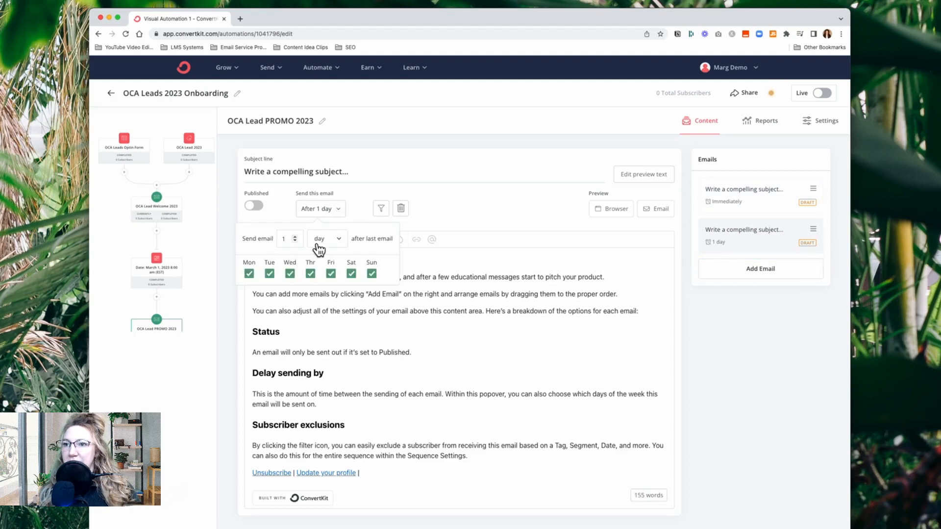
{"action": "left_click", "coordinate": [295, 238]}
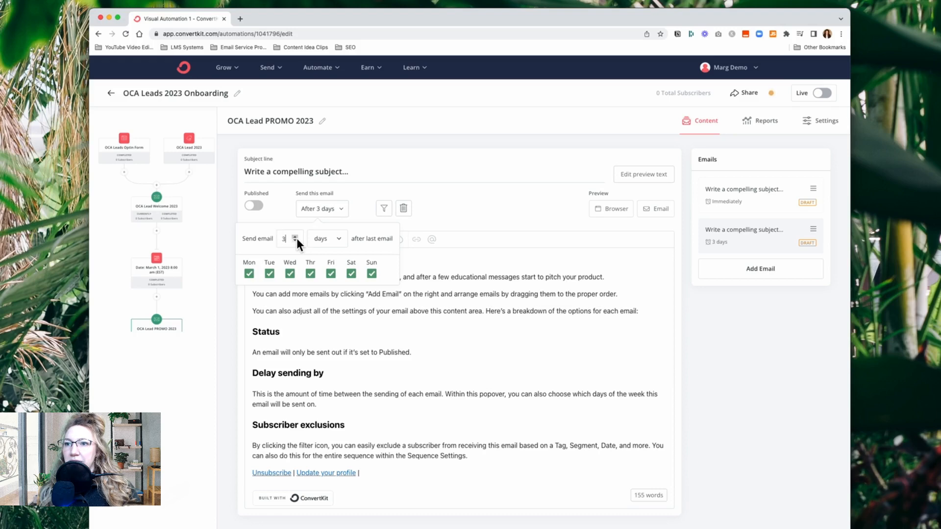
{"action": "left_click", "coordinate": [294, 236]}
{"action": "left_click", "coordinate": [496, 211]}
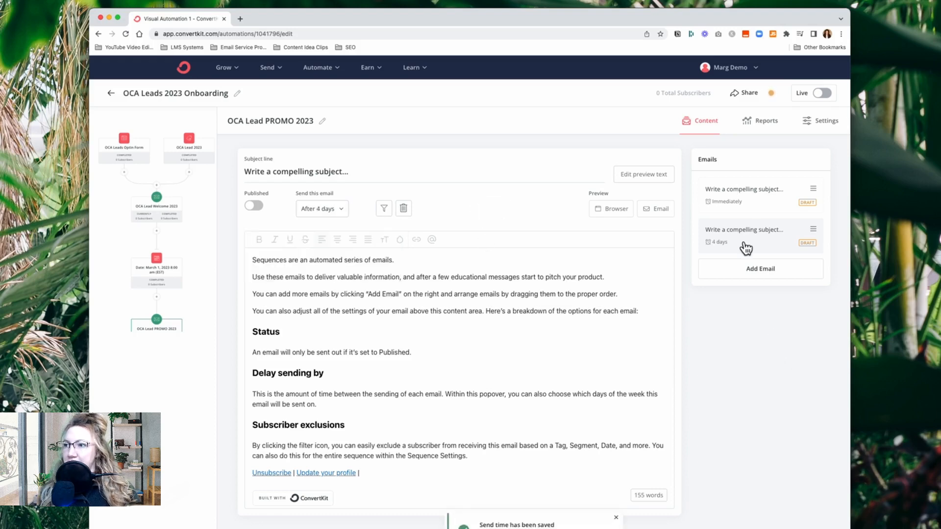
Add a third email to the promo sequence and set it to send 7 days after the last email
{"action": "left_click", "coordinate": [751, 268]}
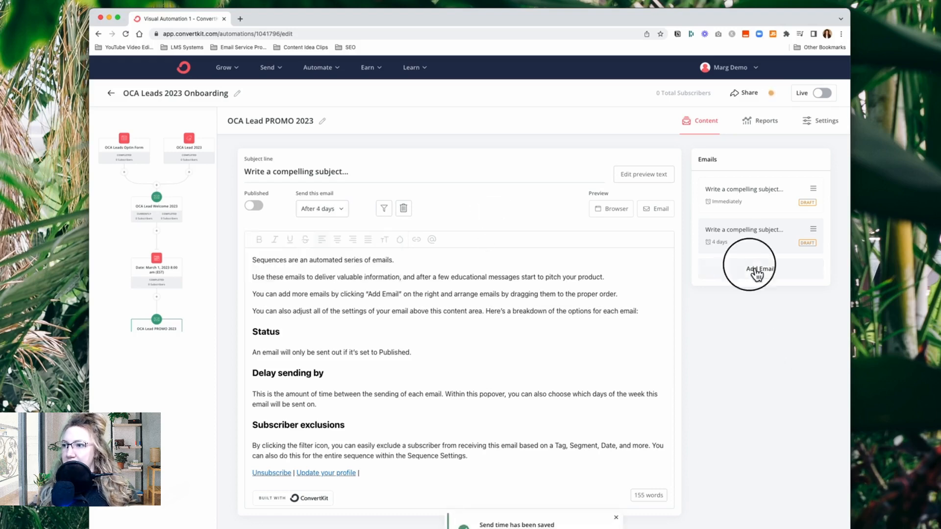
{"action": "left_click", "coordinate": [337, 212]}
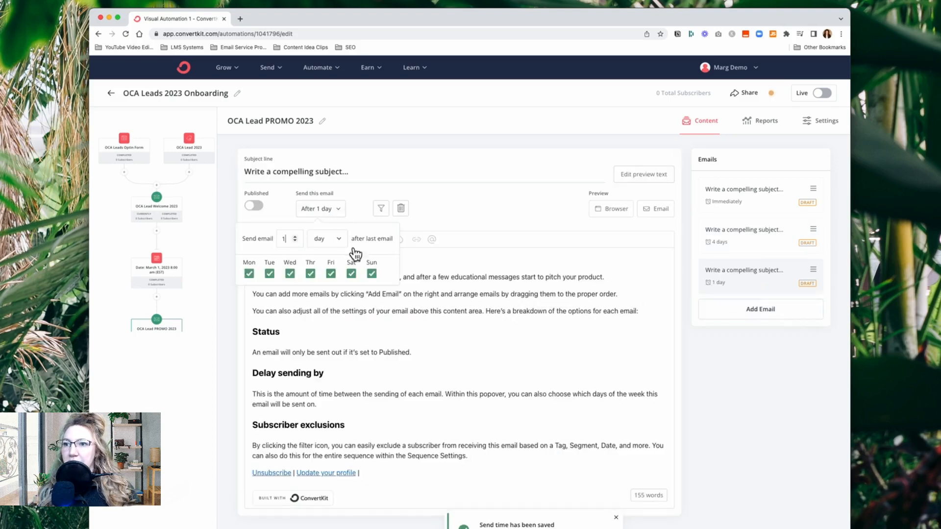
{"action": "double_click", "coordinate": [295, 237]}
{"action": "left_click", "coordinate": [297, 237]}
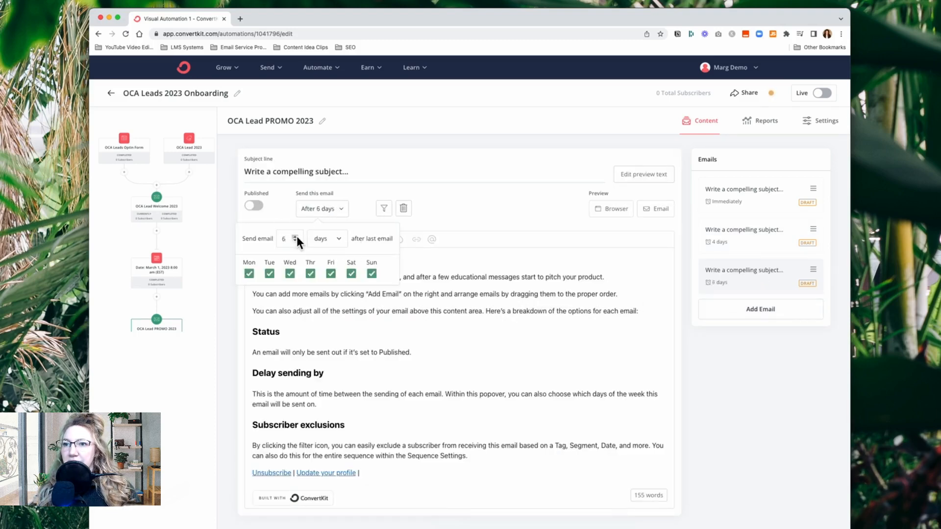
{"action": "left_click", "coordinate": [298, 236]}
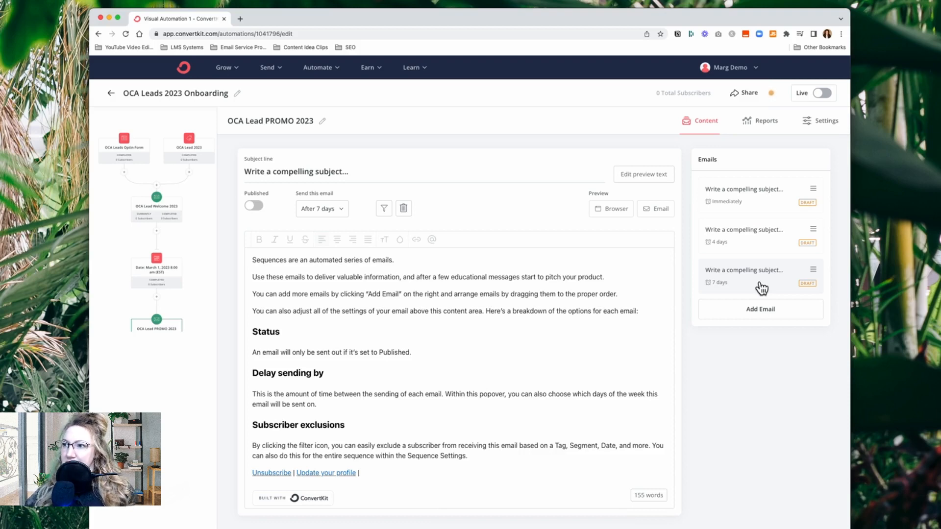
Review the three emails of the OCA Lead PROMO 2023 sequence with their send timings, and return to the automation overview
{"action": "left_click", "coordinate": [761, 208]}
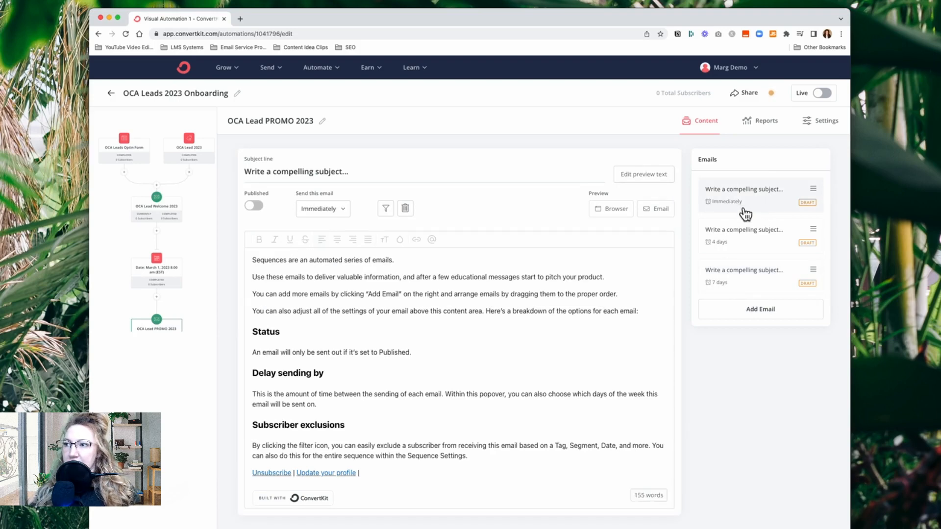
{"action": "left_click", "coordinate": [767, 250]}
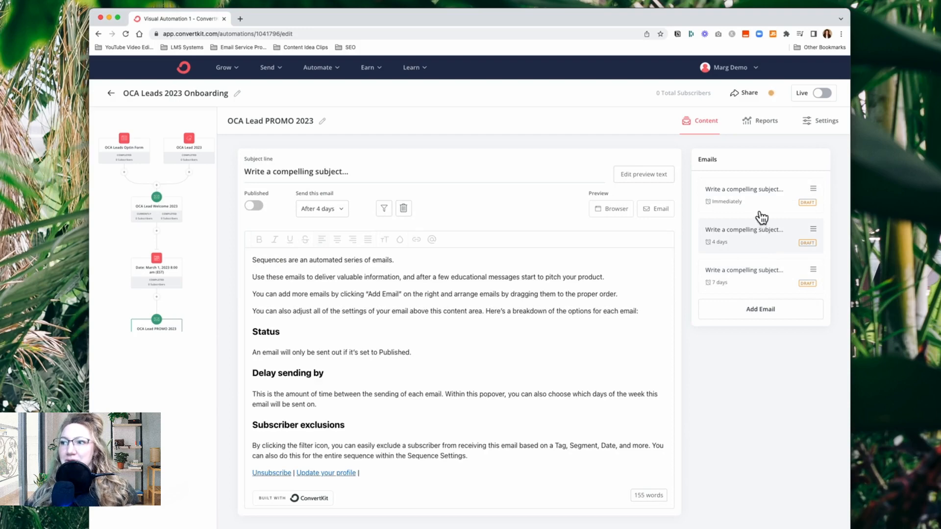
{"action": "left_click", "coordinate": [766, 283]}
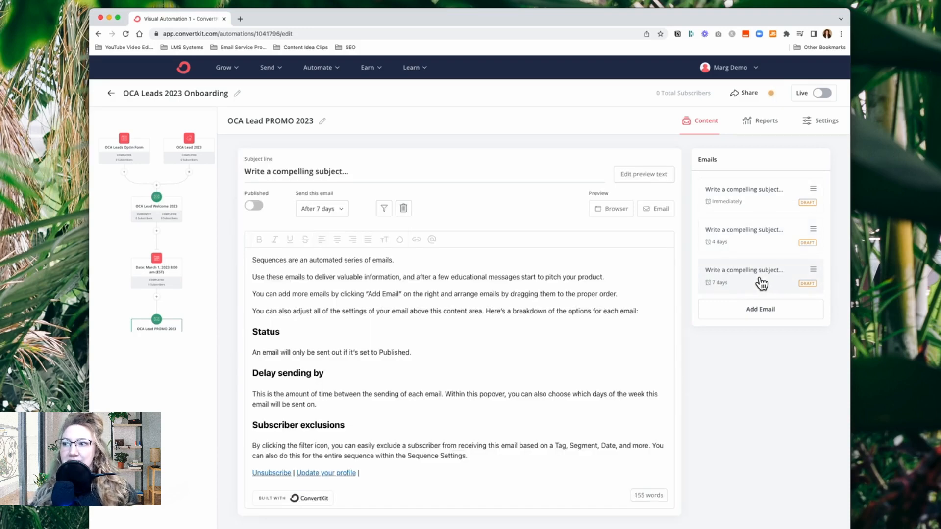
{"action": "left_click", "coordinate": [761, 245]}
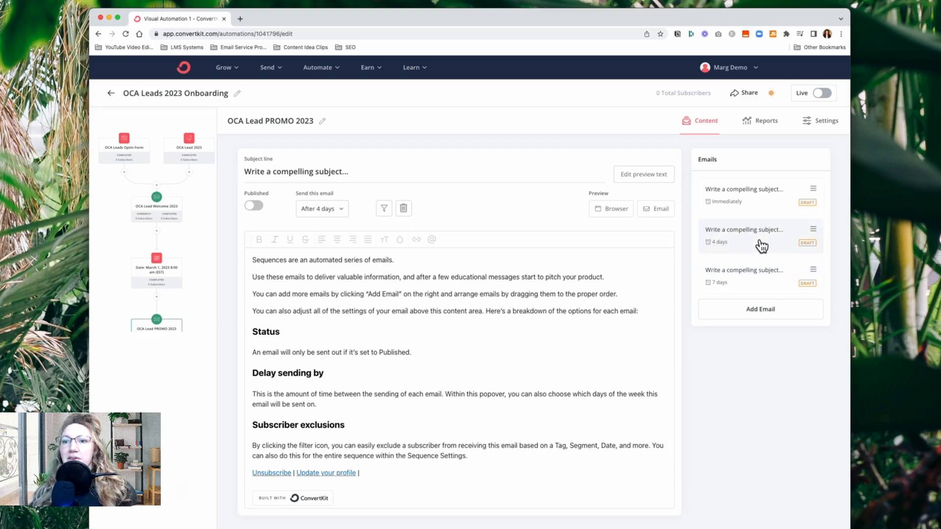
{"action": "left_click", "coordinate": [757, 209]}
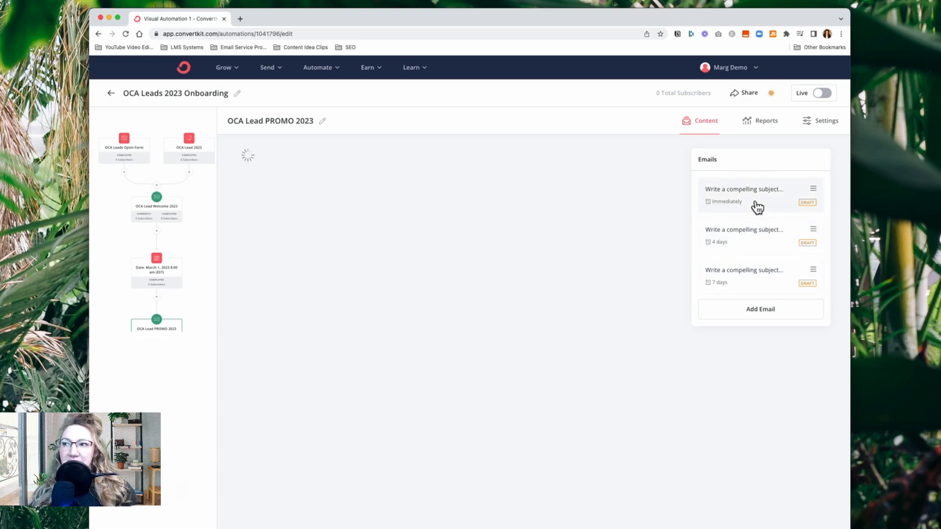
{"action": "left_click", "coordinate": [757, 286]}
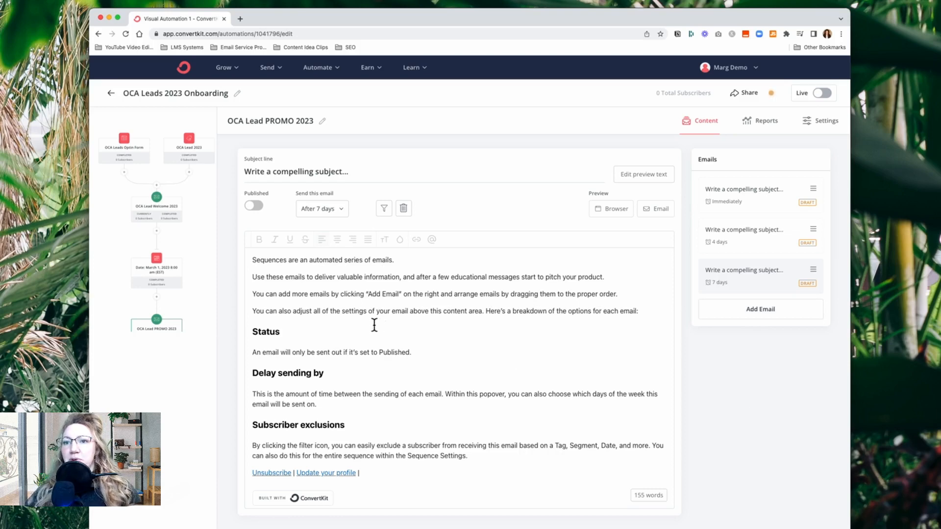
{"action": "left_click", "coordinate": [201, 305]}
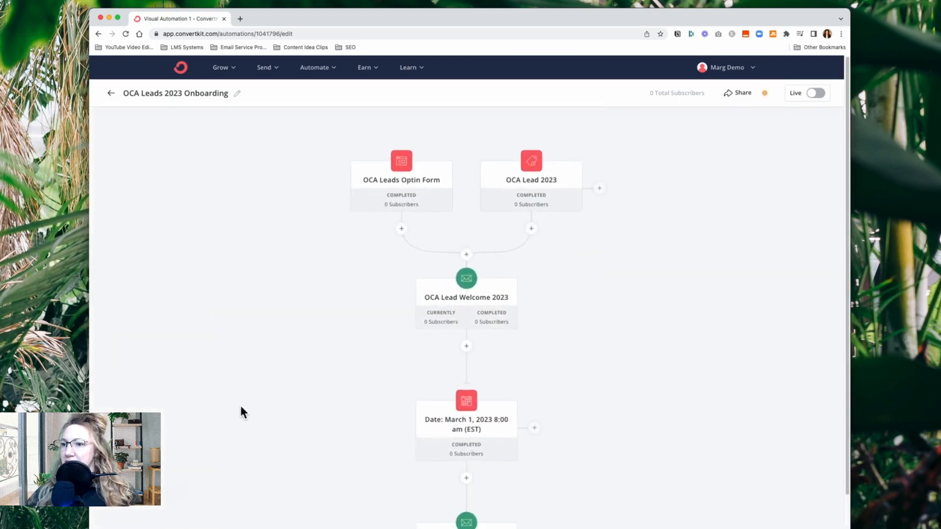
Review the onboarding flow from its entry points downward, check the timings of the OCA Lead PROMO 2023 emails, and return to the overview
{"action": "scroll", "coordinate": [241, 408], "scroll_direction": "down", "scroll_amount": 3}
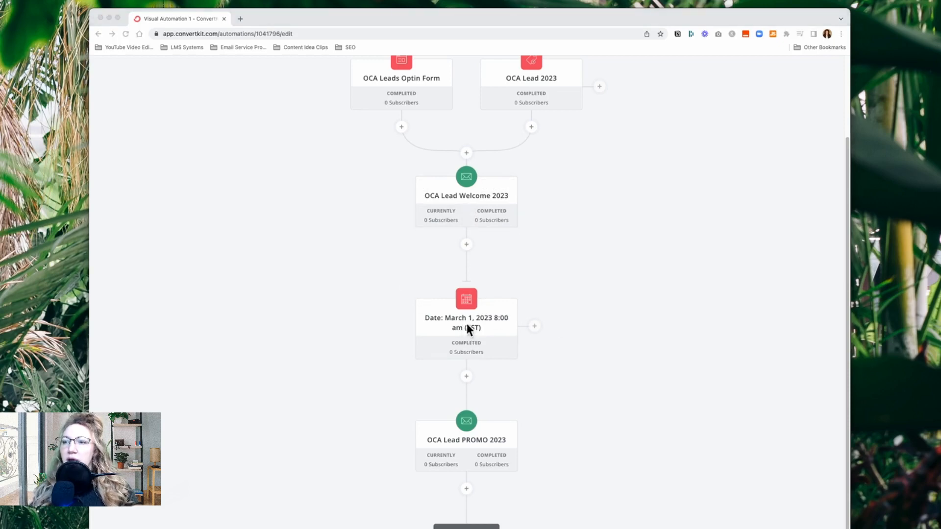
{"action": "left_click", "coordinate": [343, 339]}
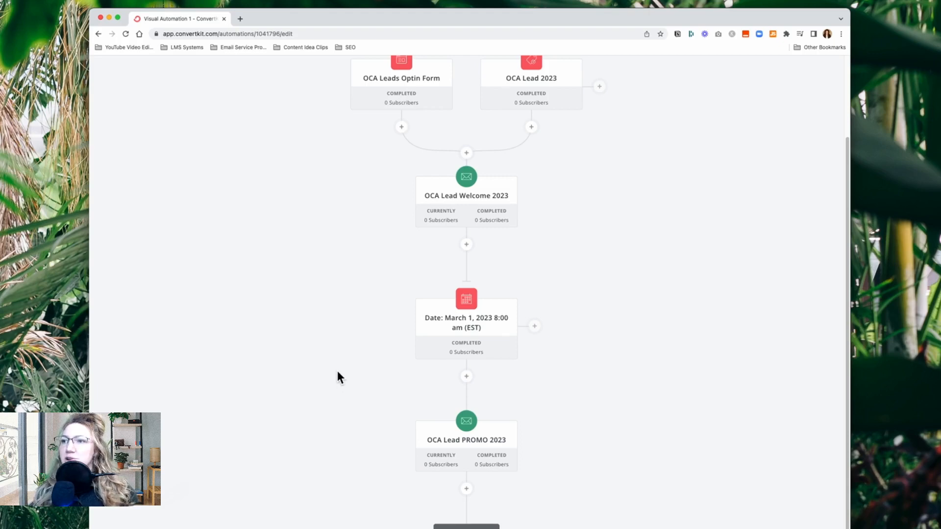
{"action": "scroll", "coordinate": [338, 371], "scroll_direction": "up", "scroll_amount": 2}
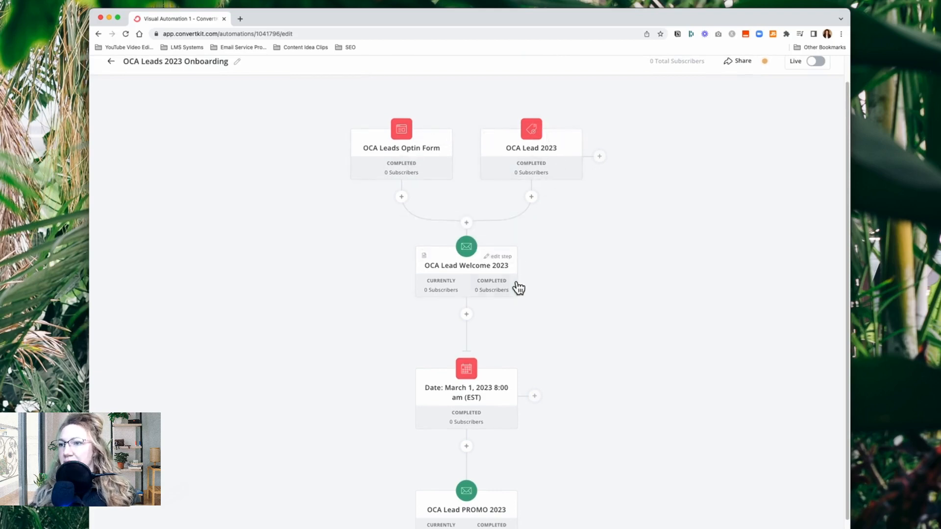
{"action": "scroll", "coordinate": [577, 279], "scroll_direction": "down", "scroll_amount": 1}
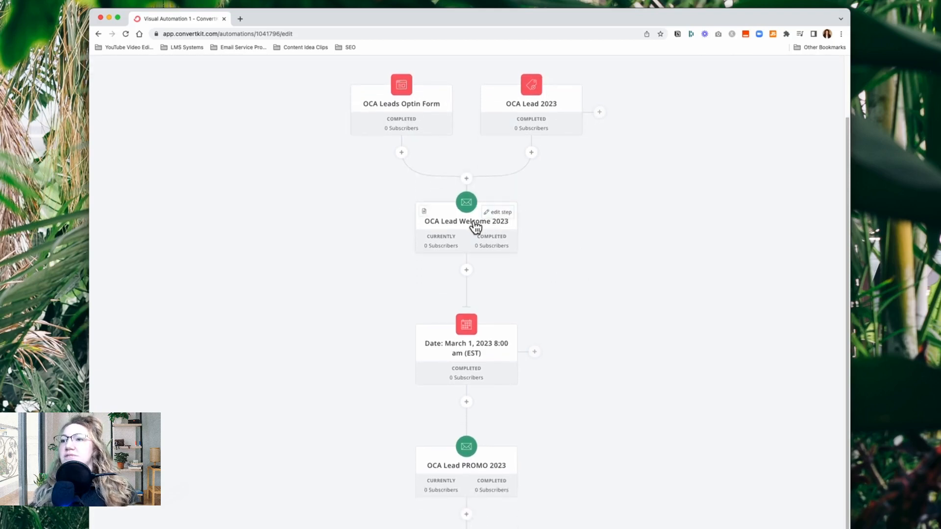
{"action": "scroll", "coordinate": [299, 338], "scroll_direction": "down", "scroll_amount": 2}
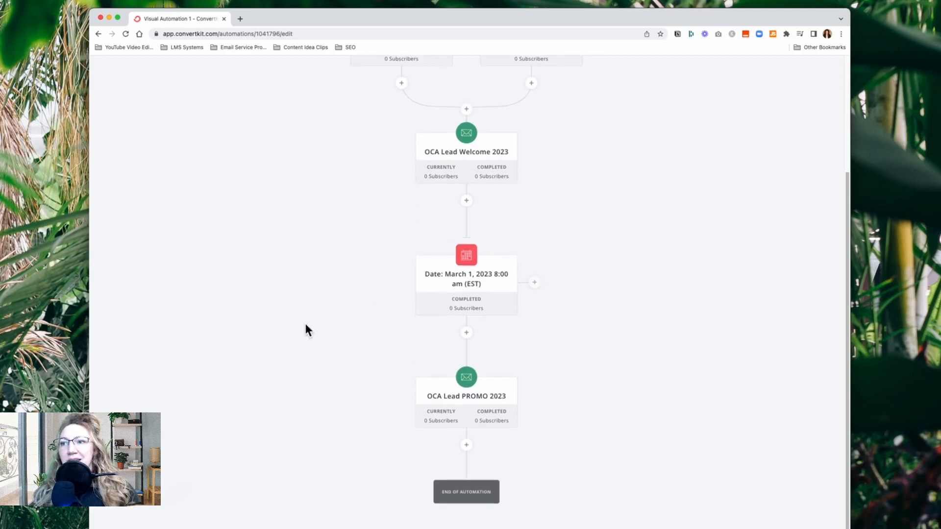
{"action": "left_click", "coordinate": [470, 405]}
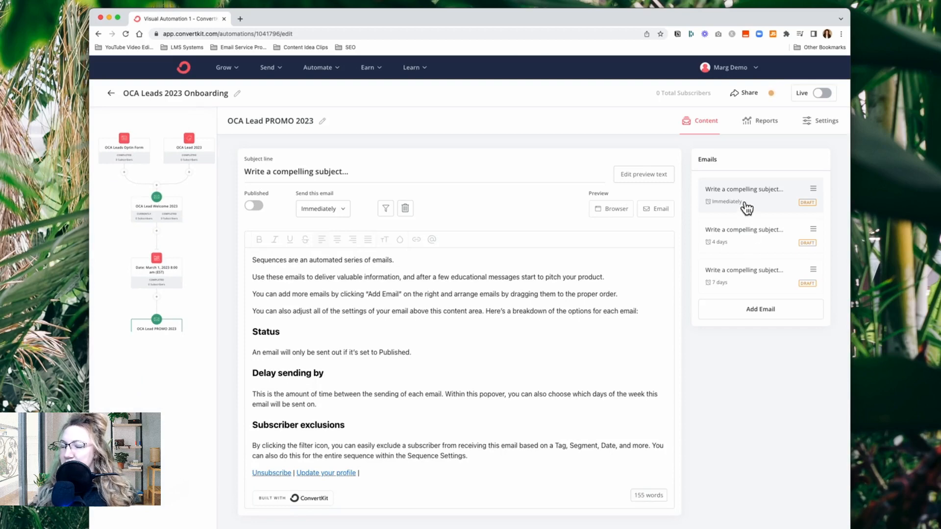
{"action": "left_click", "coordinate": [759, 249]}
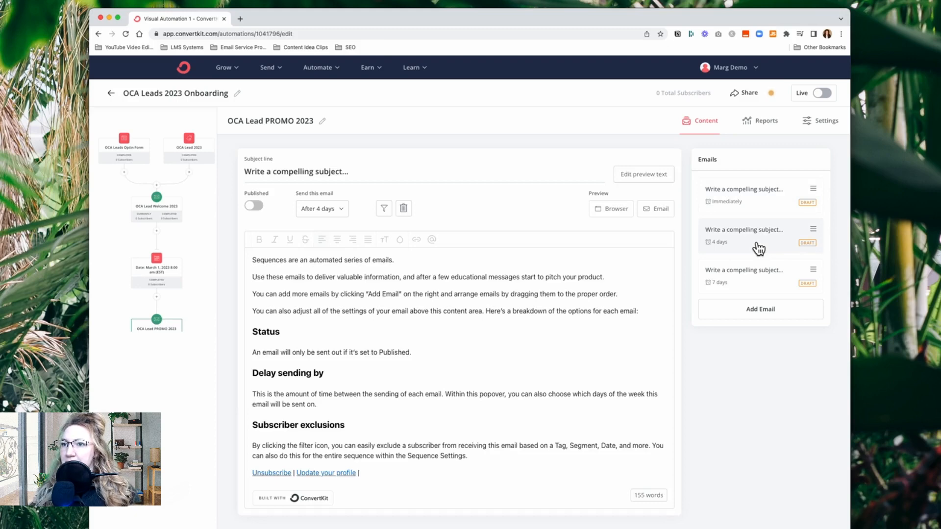
{"action": "left_click", "coordinate": [751, 286]}
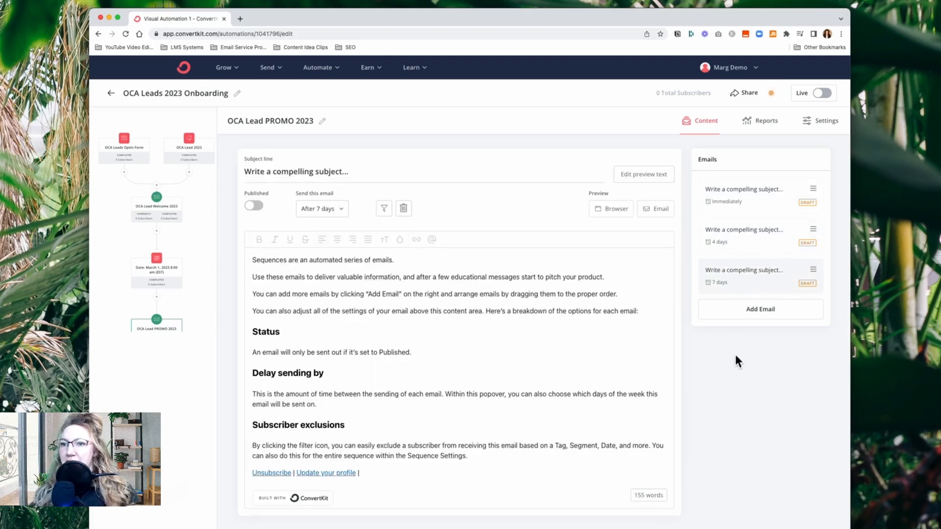
{"action": "left_click", "coordinate": [201, 309]}
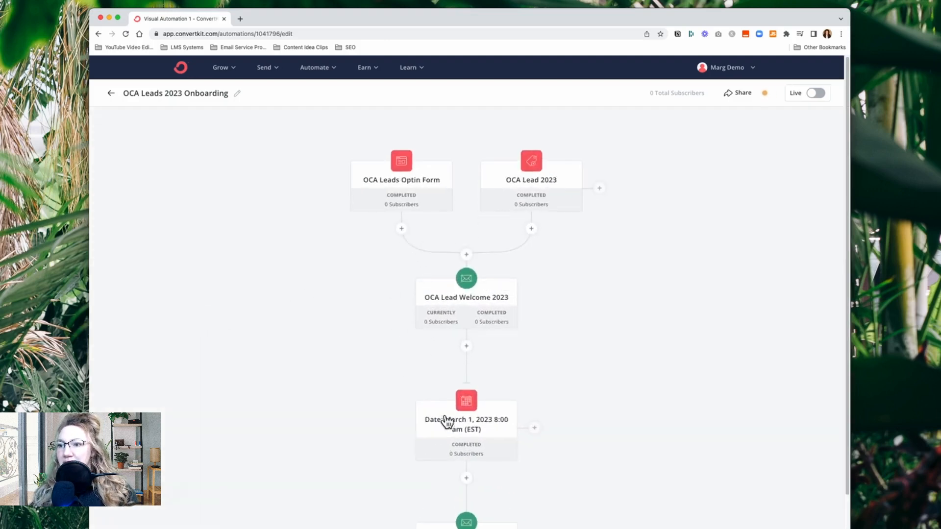
Check the March 1, 2023 date event and the email list of the OCA Lead PROMO 2023 sequence, and return to the automation overview
{"action": "left_click", "coordinate": [477, 433]}
{"action": "left_click", "coordinate": [350, 419]}
{"action": "scroll", "coordinate": [350, 419], "scroll_direction": "down", "scroll_amount": 3}
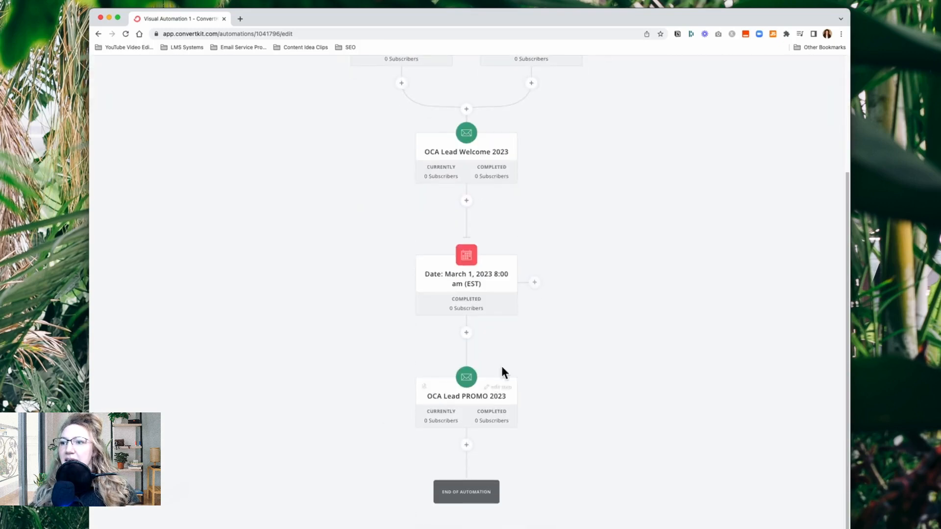
{"action": "left_click", "coordinate": [477, 408]}
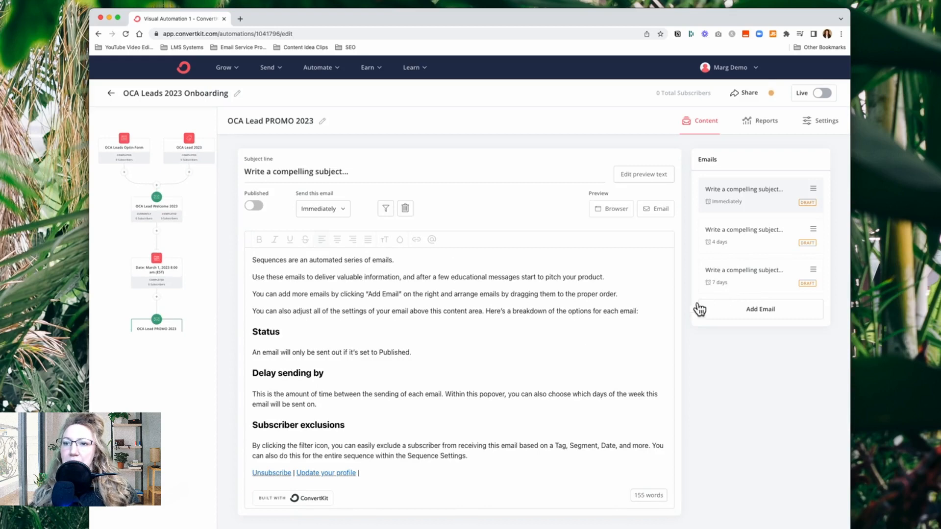
{"action": "left_click", "coordinate": [192, 313]}
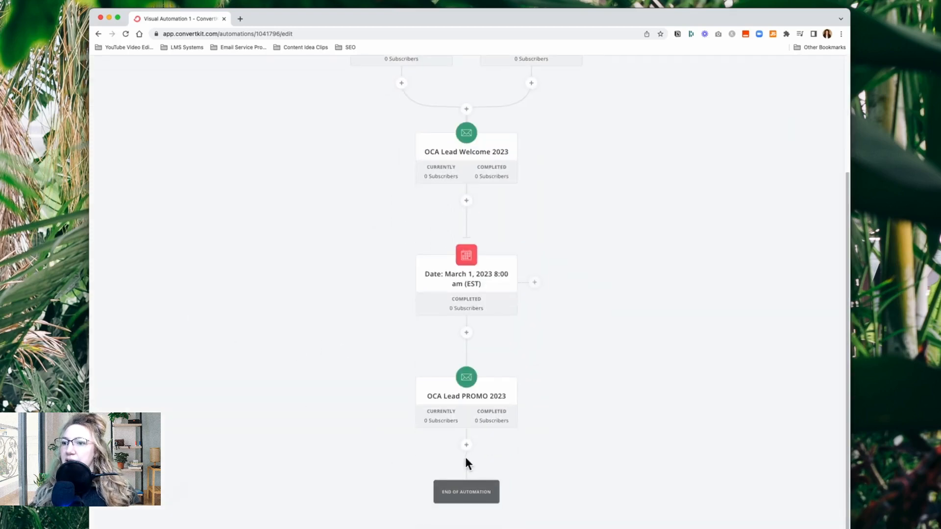
{"action": "left_click", "coordinate": [467, 446]}
{"action": "left_click", "coordinate": [417, 493]}
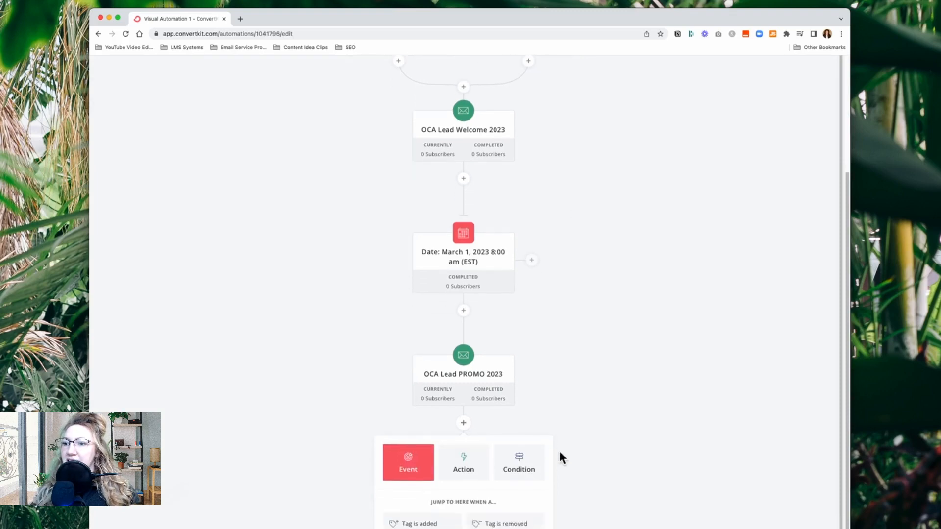
{"action": "left_click", "coordinate": [241, 439]}
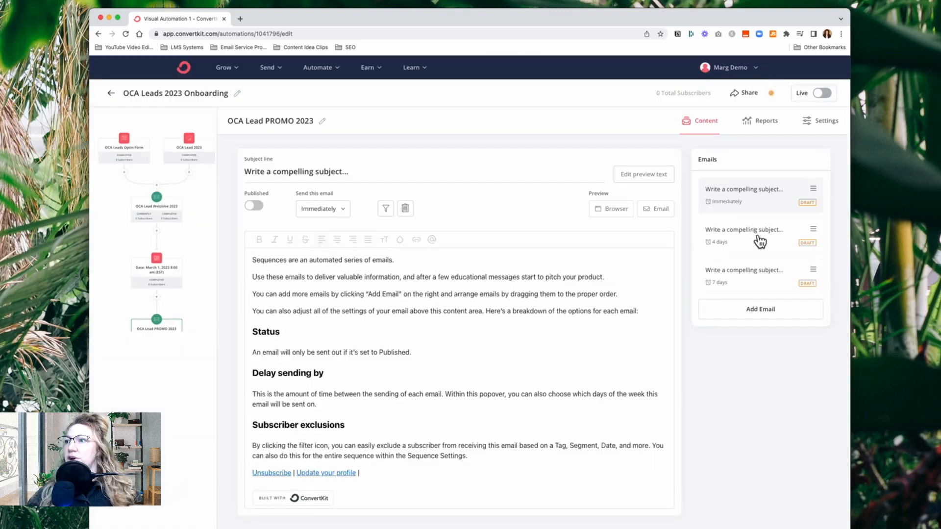
Compare the send delays of the individual promo emails with the date event in the flow, and return to the automation overview
{"action": "left_click", "coordinate": [757, 233]}
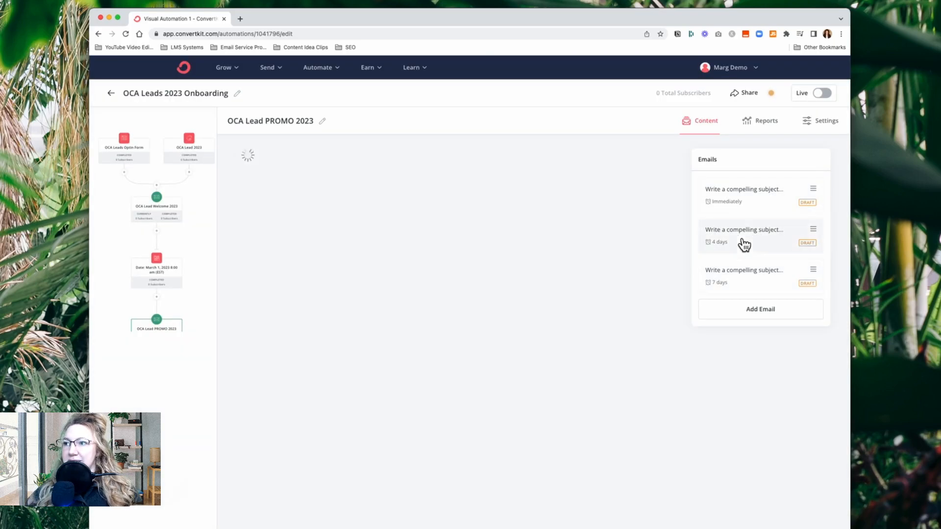
{"action": "left_click", "coordinate": [745, 211]}
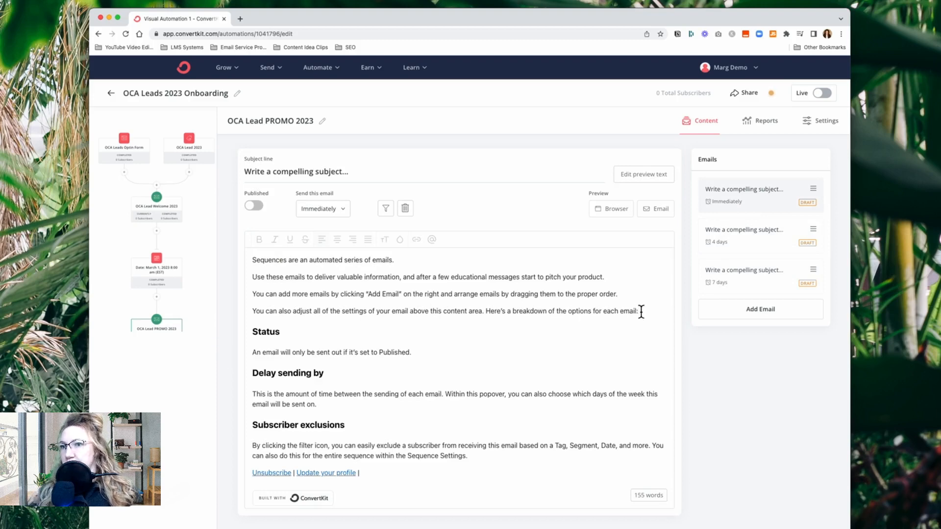
{"action": "left_click", "coordinate": [201, 314]}
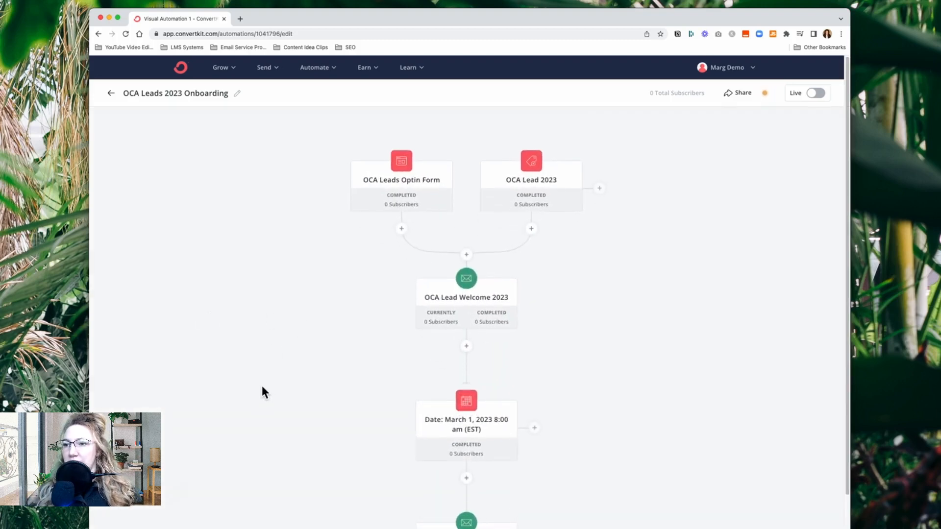
{"action": "scroll", "coordinate": [262, 388], "scroll_direction": "down", "scroll_amount": 3}
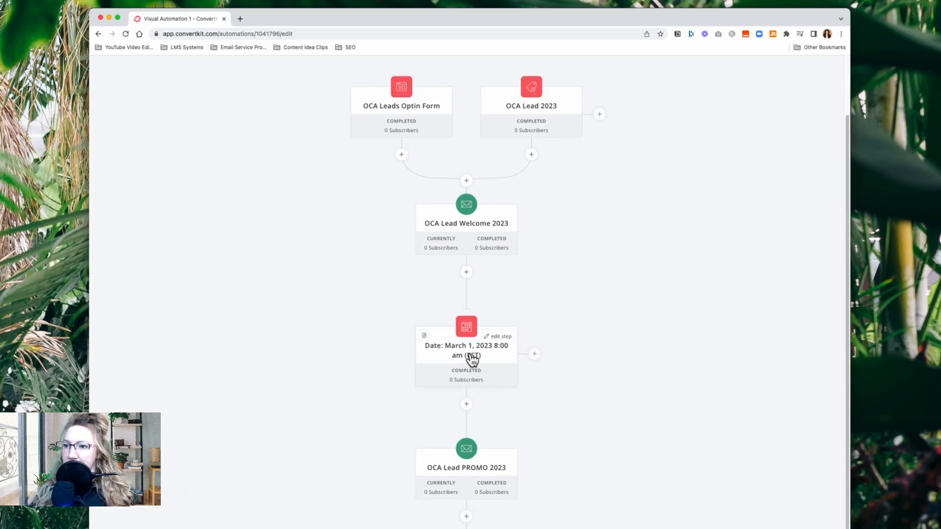
{"action": "scroll", "coordinate": [466, 392], "scroll_direction": "down", "scroll_amount": 3}
{"action": "left_click", "coordinate": [463, 396]}
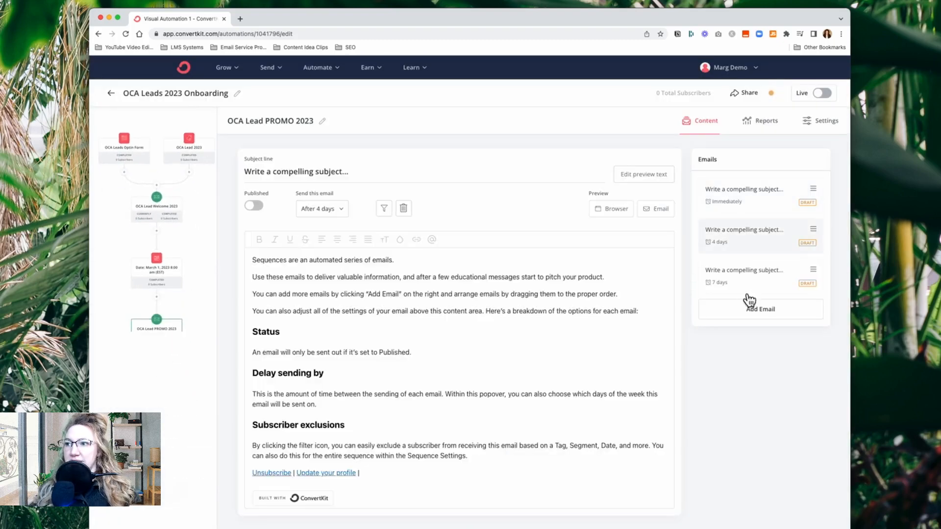
{"action": "left_click", "coordinate": [750, 286]}
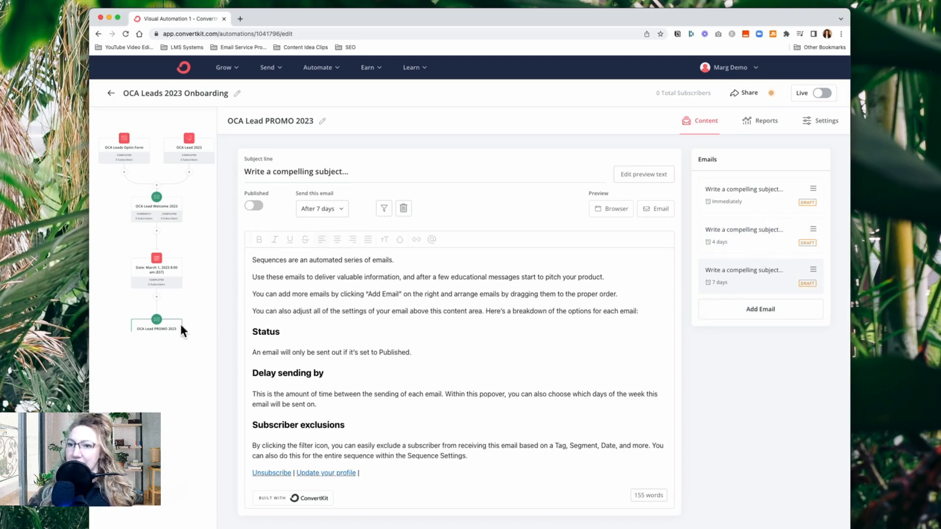
{"action": "left_click", "coordinate": [193, 308]}
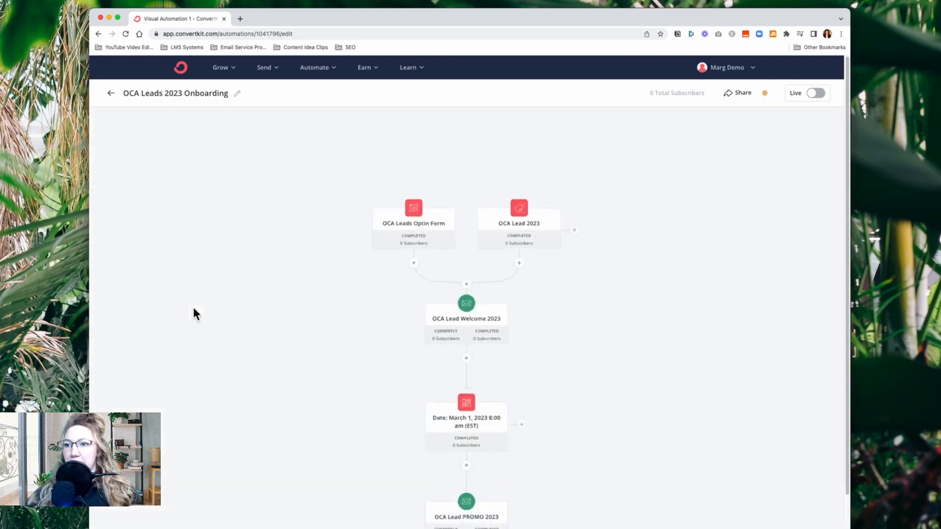
Add a delay action of 100 days below the OCA Lead PROMO 2023 sequence
{"action": "scroll", "coordinate": [304, 366], "scroll_direction": "down", "scroll_amount": 3}
{"action": "scroll", "coordinate": [339, 363], "scroll_direction": "up", "scroll_amount": 3}
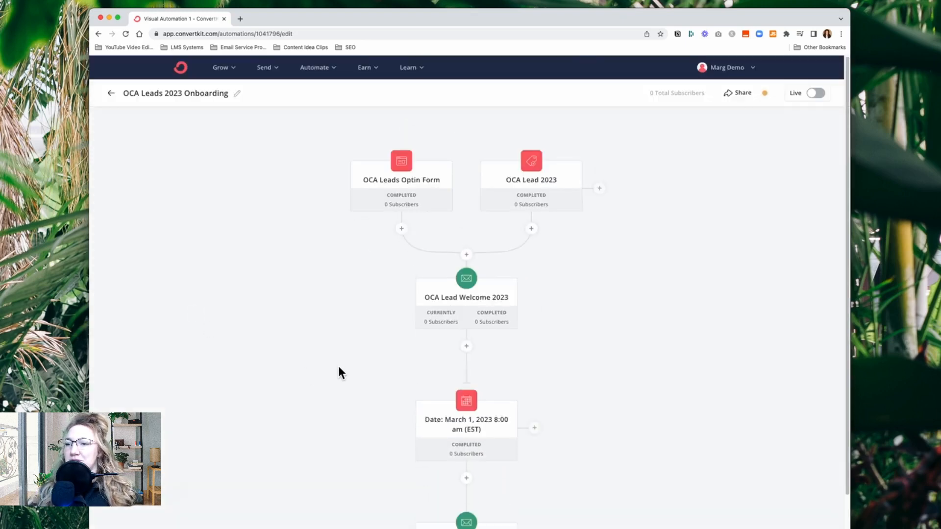
{"action": "scroll", "coordinate": [342, 375], "scroll_direction": "down", "scroll_amount": 3}
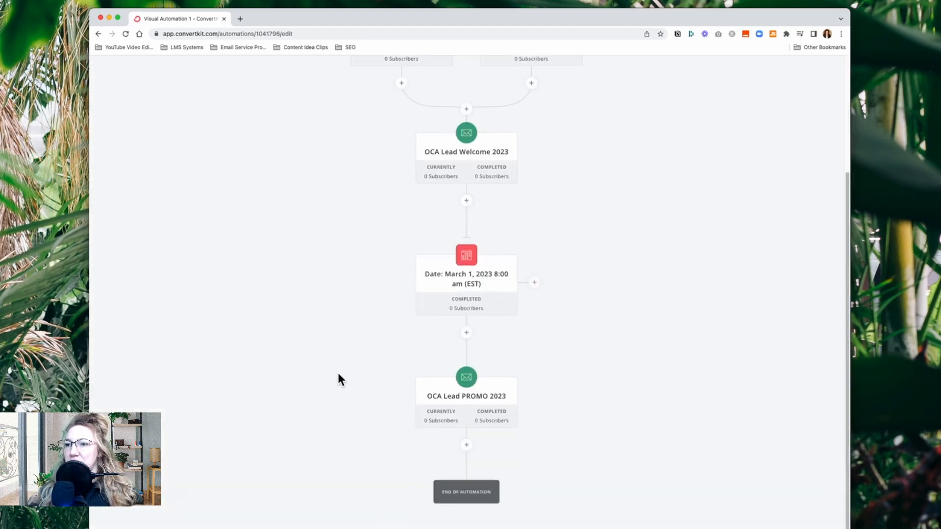
{"action": "left_click", "coordinate": [472, 448]}
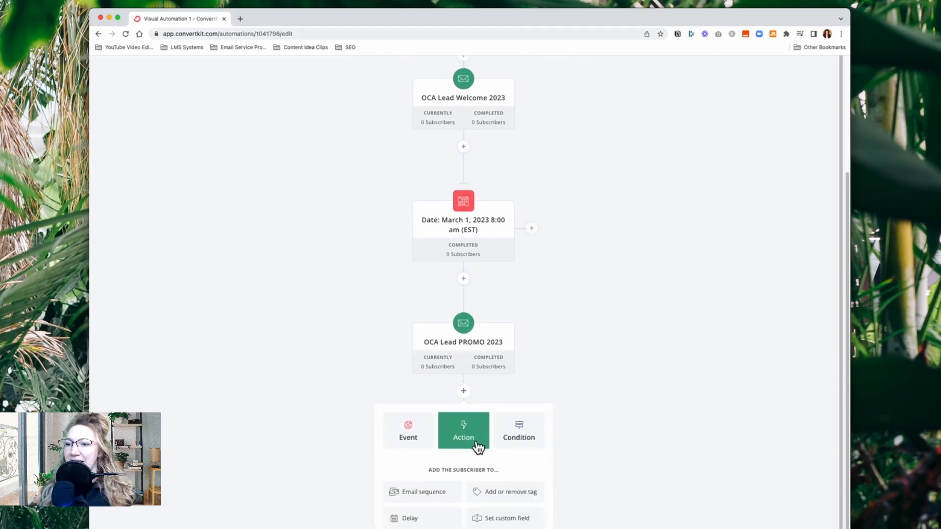
{"action": "left_click", "coordinate": [420, 521]}
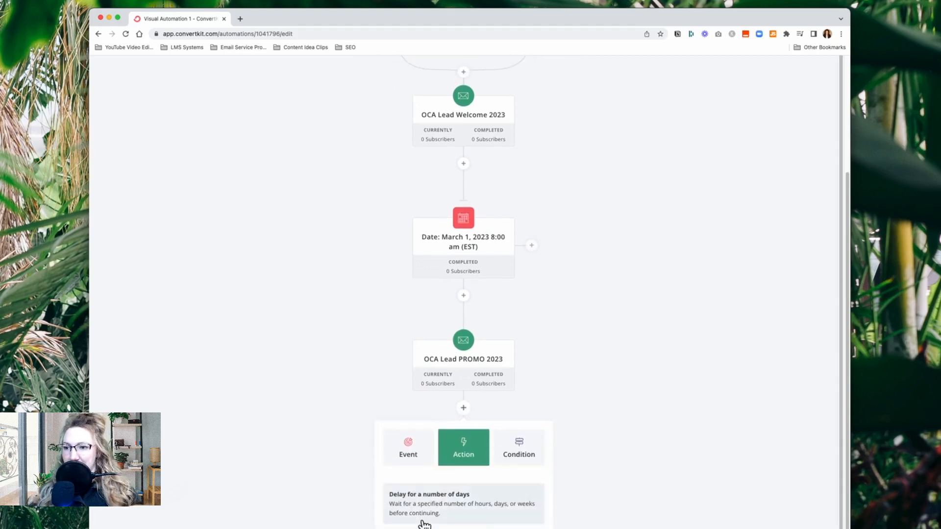
{"action": "left_click", "coordinate": [505, 502]}
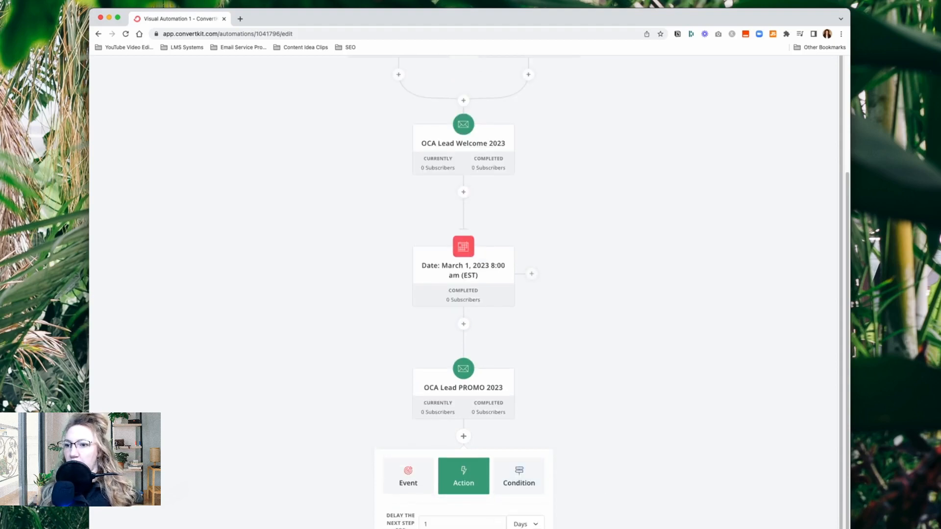
{"action": "double_click", "coordinate": [459, 517]}
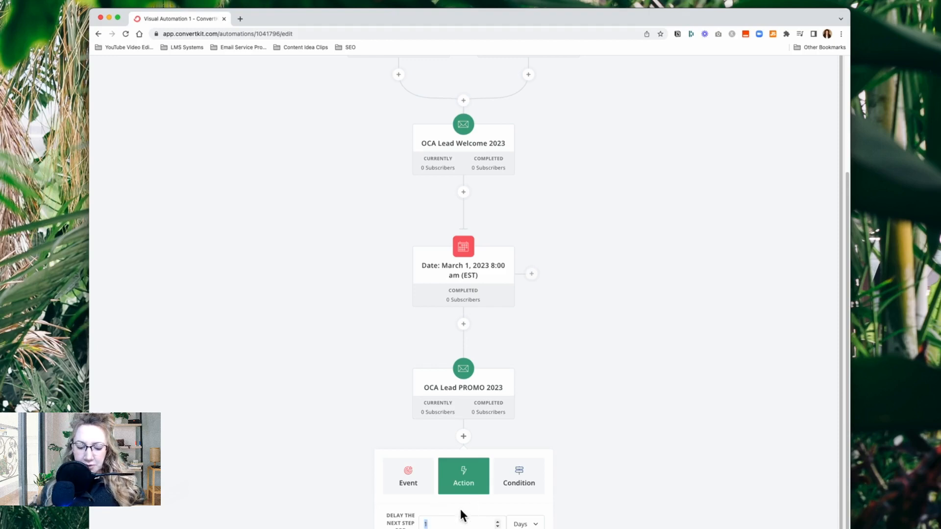
{"action": "type", "text": "1"}
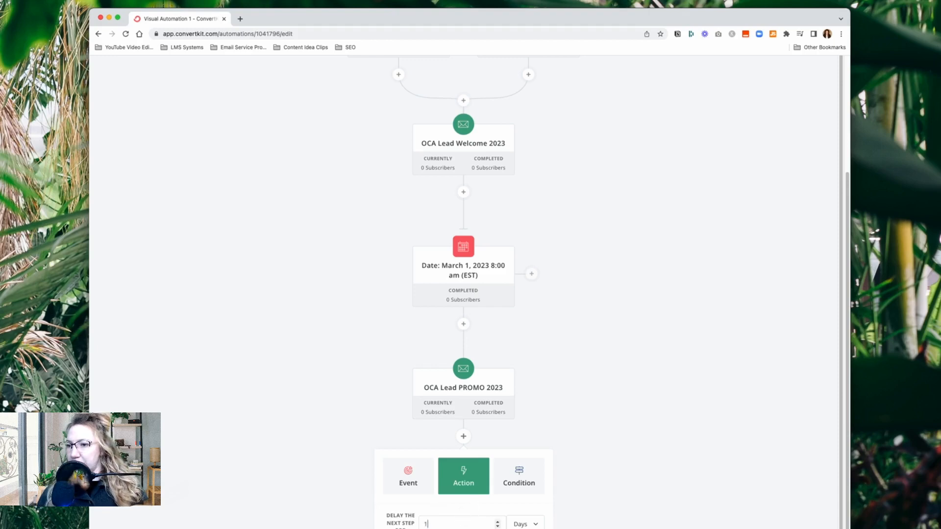
{"action": "type", "text": "00"}
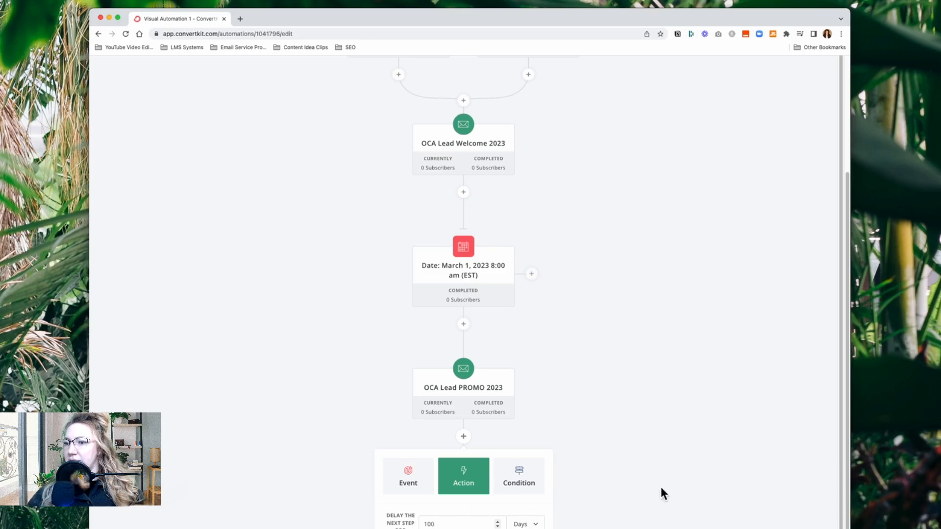
{"action": "left_click", "coordinate": [520, 528]}
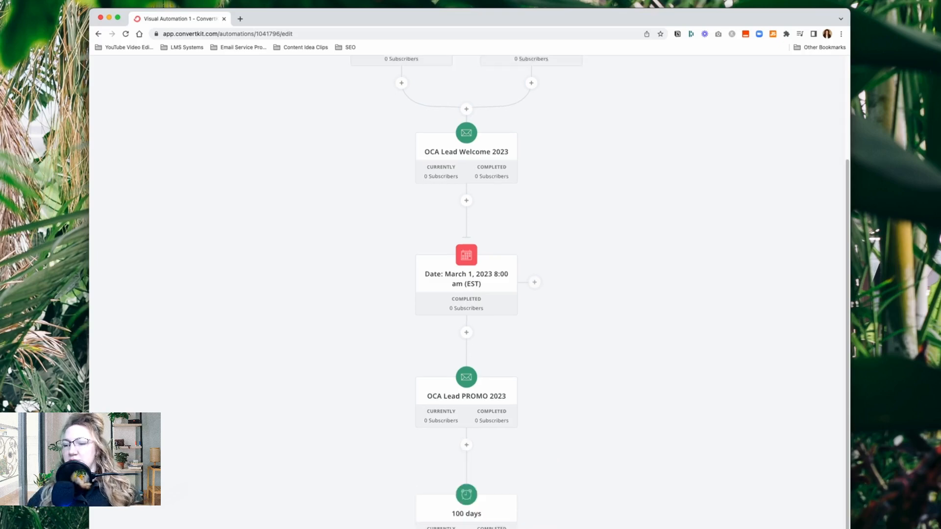
Review the whole automation from the entry points through the promo sequence to the 100-day delay
{"action": "scroll", "coordinate": [577, 527], "scroll_direction": "down", "scroll_amount": 2}
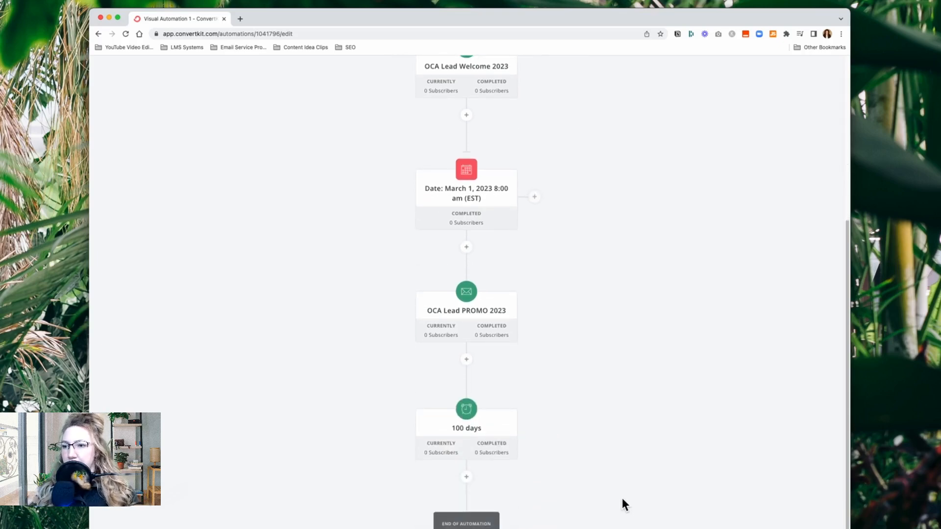
{"action": "scroll", "coordinate": [593, 425], "scroll_direction": "up", "scroll_amount": 5}
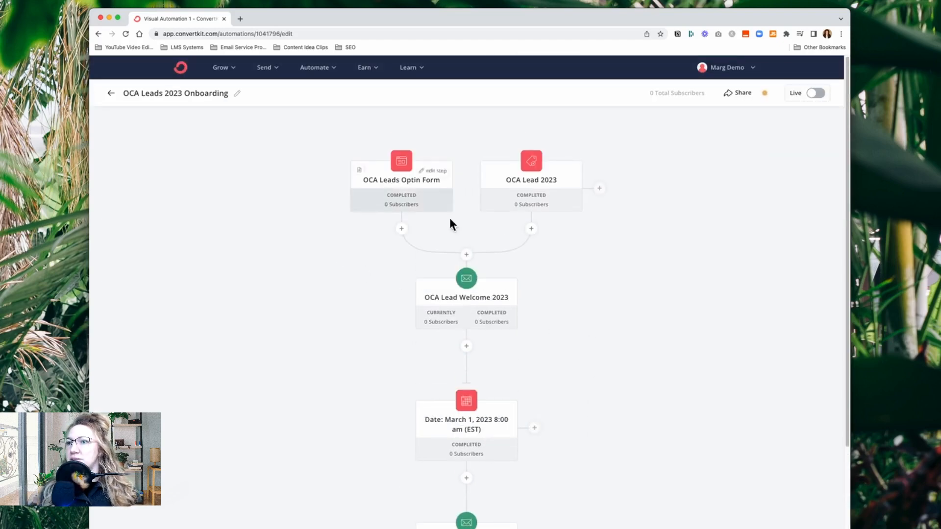
{"action": "scroll", "coordinate": [587, 373], "scroll_direction": "down", "scroll_amount": 5}
{"action": "mouse_move", "coordinate": [505, 304]}
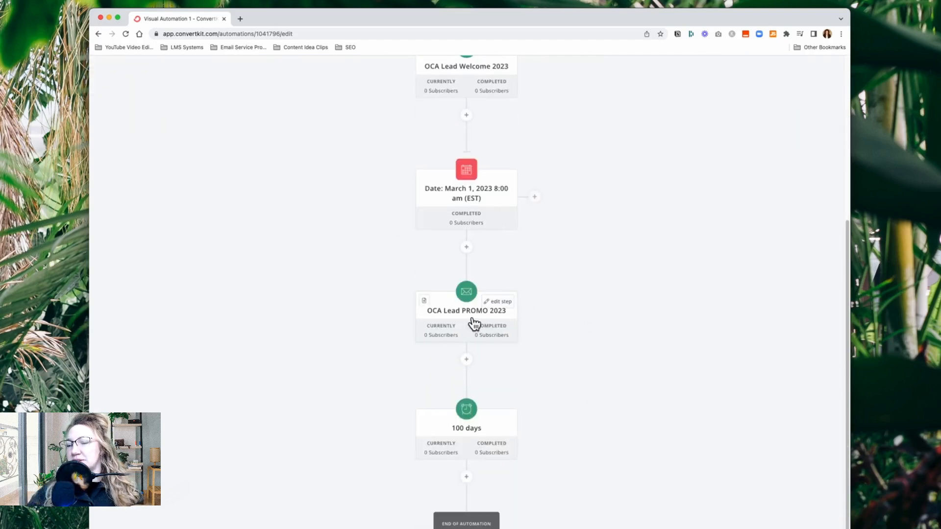
{"action": "mouse_move", "coordinate": [469, 432]}
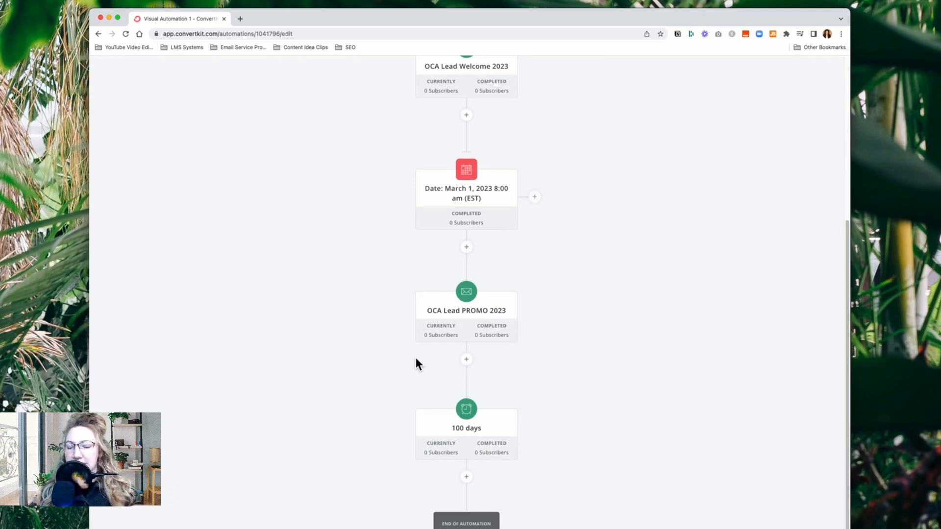
{"action": "mouse_move", "coordinate": [453, 317]}
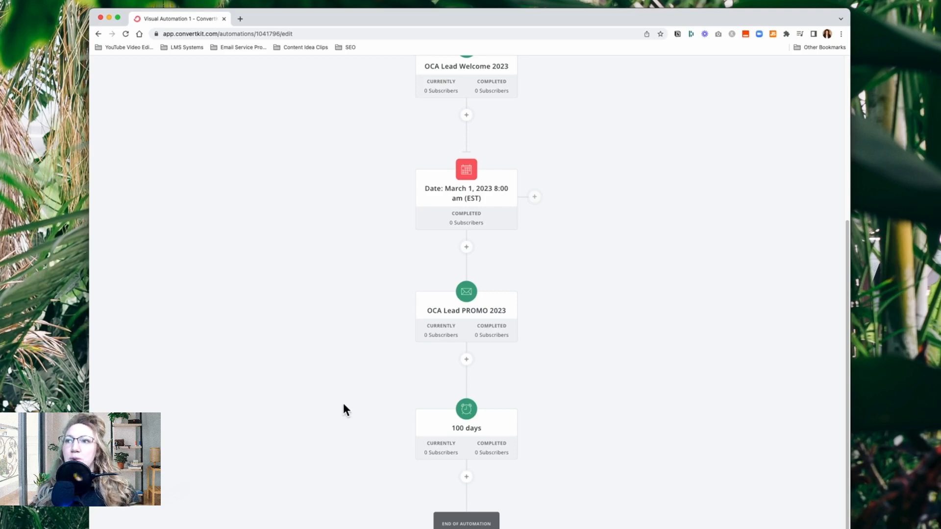
{"action": "scroll", "coordinate": [344, 405], "scroll_direction": "up", "scroll_amount": 5}
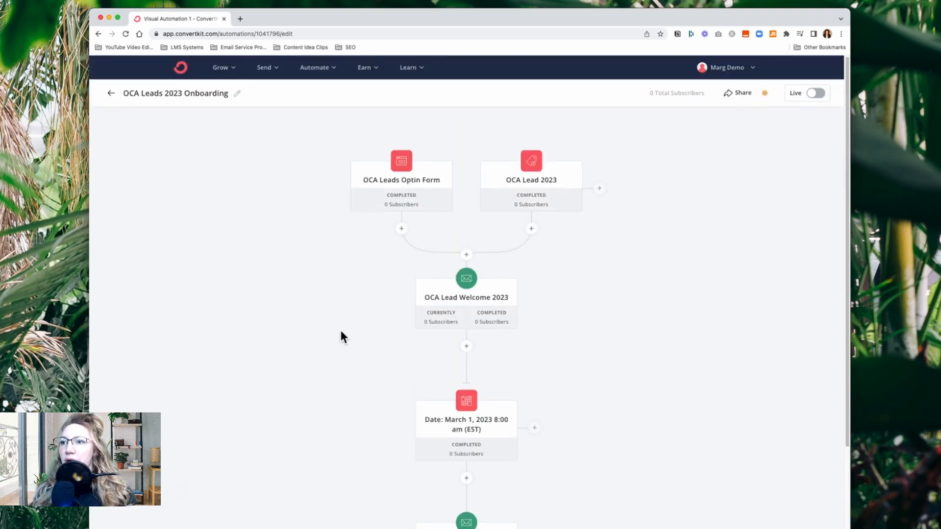
{"action": "scroll", "coordinate": [342, 337], "scroll_direction": "down", "scroll_amount": 5}
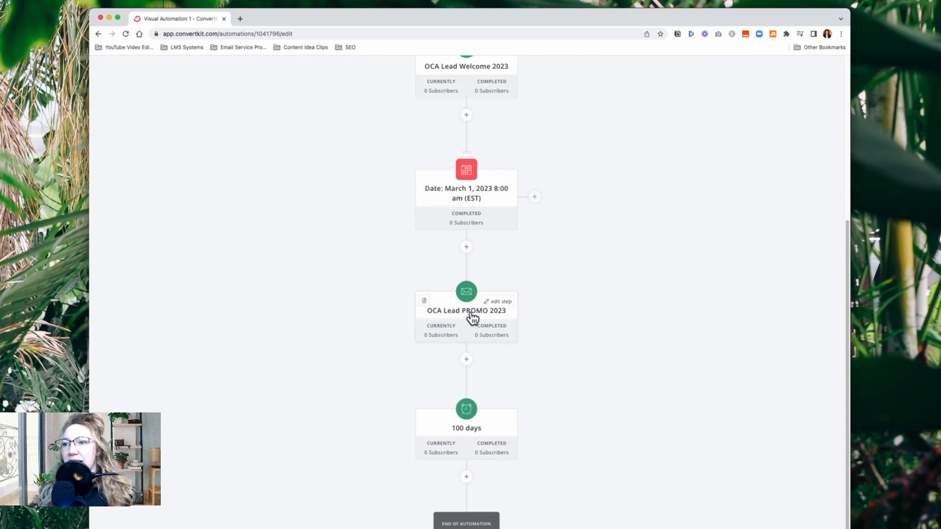
{"action": "left_click", "coordinate": [470, 435]}
{"action": "left_click", "coordinate": [543, 469]}
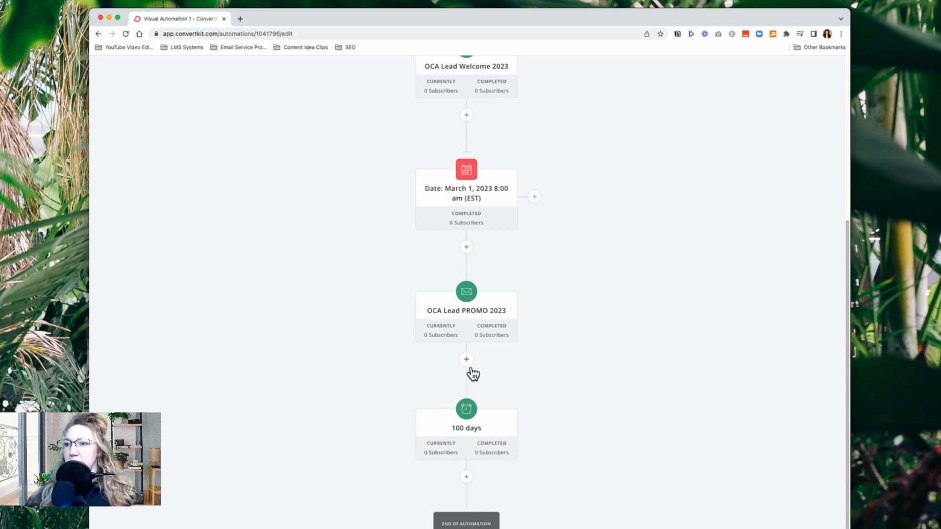
{"action": "left_click", "coordinate": [467, 477]}
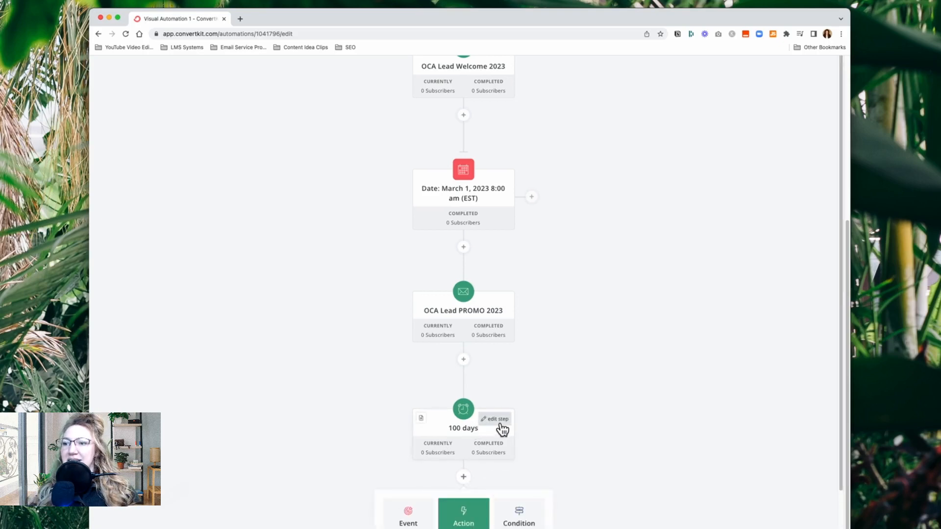
{"action": "left_click", "coordinate": [317, 424]}
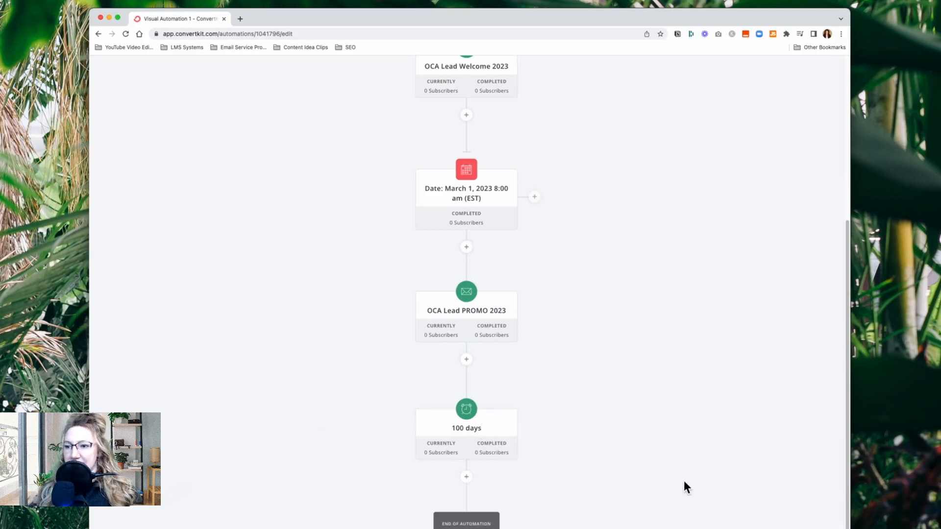
Turn the OCA Leads 2023 Onboarding automation live and confirm turning it on
{"action": "scroll", "coordinate": [680, 483], "scroll_direction": "up", "scroll_amount": 10}
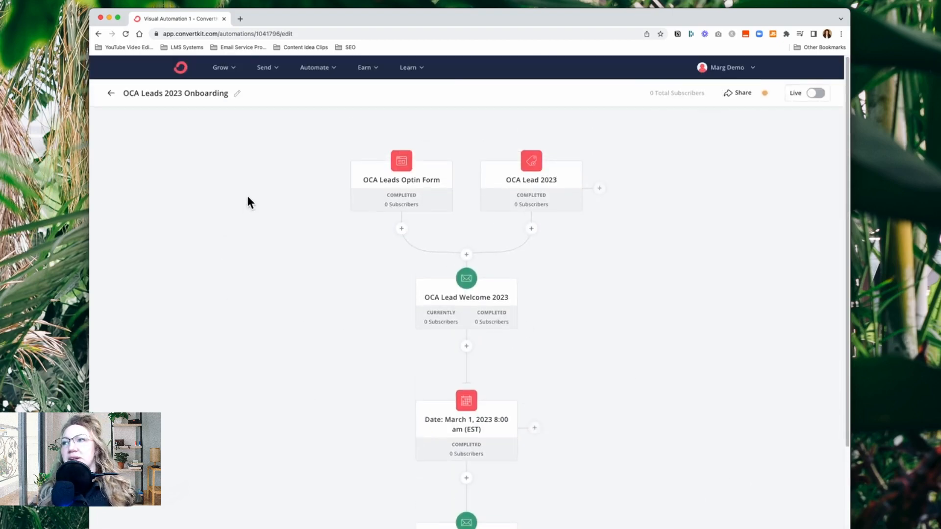
{"action": "left_click", "coordinate": [823, 98]}
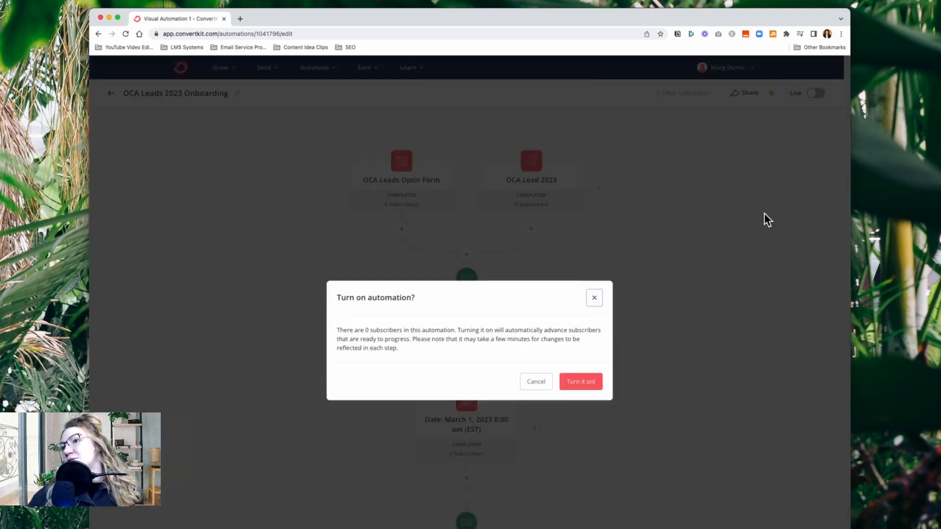
{"action": "left_click", "coordinate": [585, 384]}
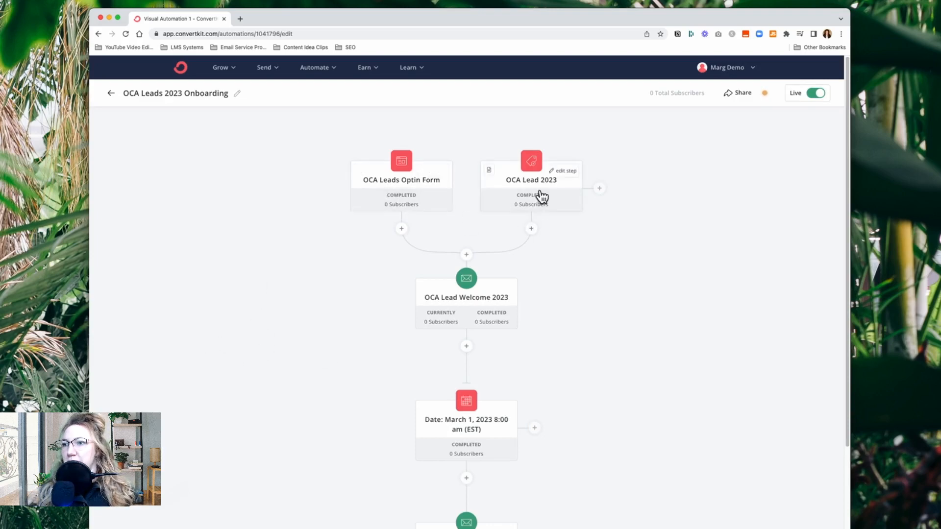
Check the email list of the OCA Lead PROMO 2023 sequence and review the live automation down to its end
{"action": "scroll", "coordinate": [549, 358], "scroll_direction": "down", "scroll_amount": 3}
{"action": "scroll", "coordinate": [606, 335], "scroll_direction": "down", "scroll_amount": 5}
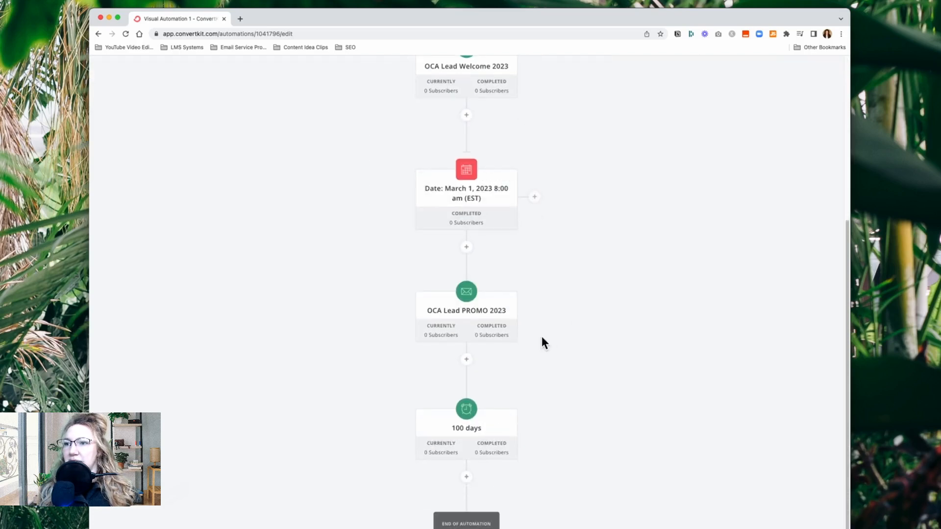
{"action": "left_click", "coordinate": [468, 319]}
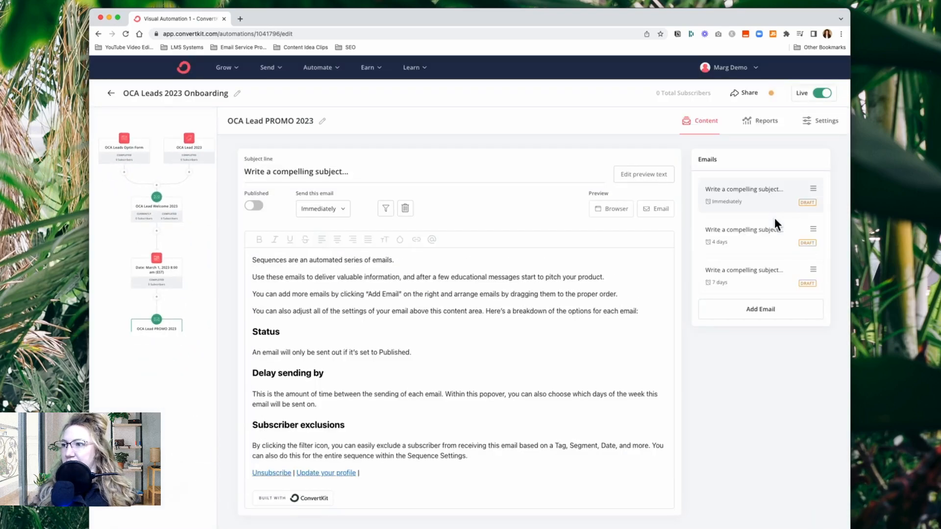
{"action": "left_click", "coordinate": [200, 355]}
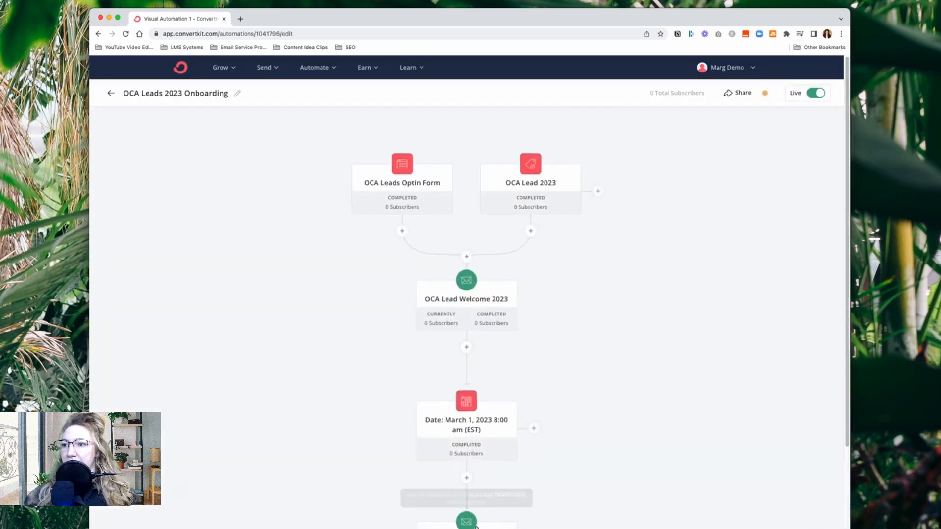
{"action": "scroll", "coordinate": [475, 524], "scroll_direction": "down", "scroll_amount": 5}
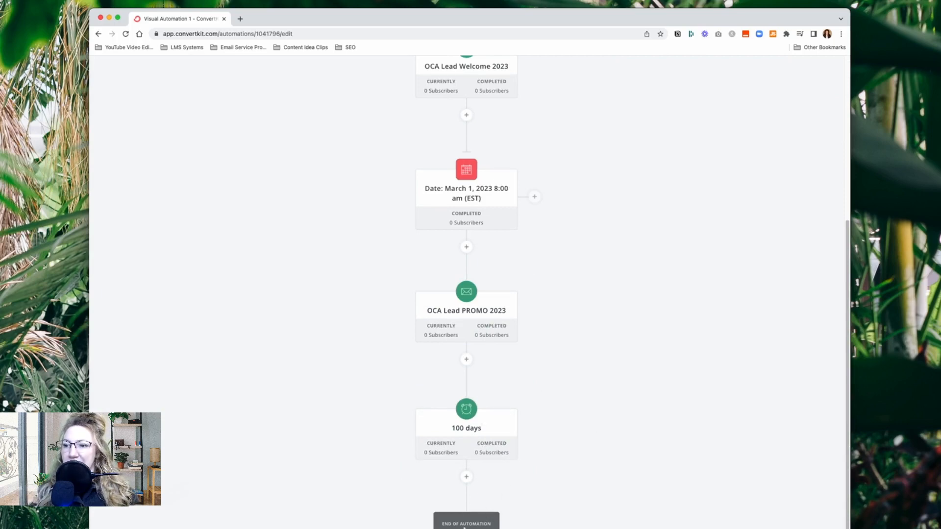
{"action": "scroll", "coordinate": [613, 498], "scroll_direction": "up", "scroll_amount": 5}
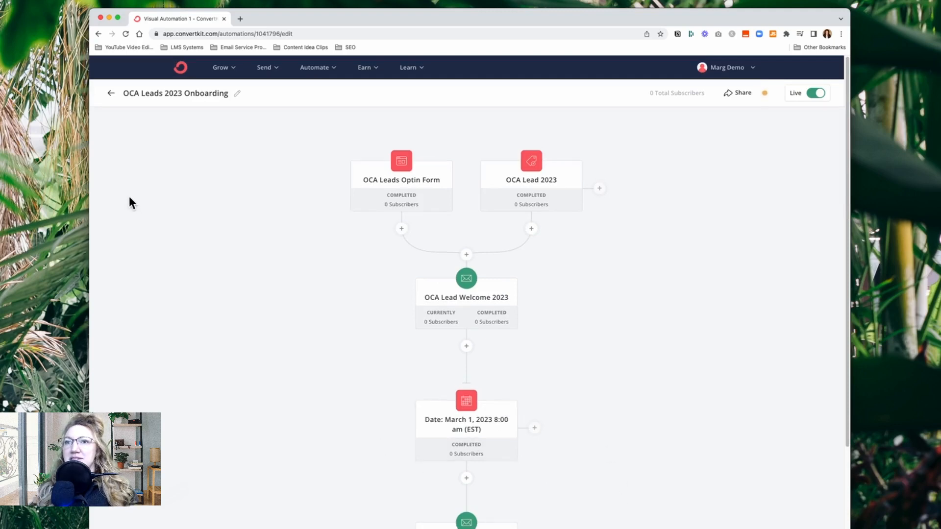
Return to the list of visual automations and create a new empty automation from scratch
{"action": "left_click", "coordinate": [111, 94]}
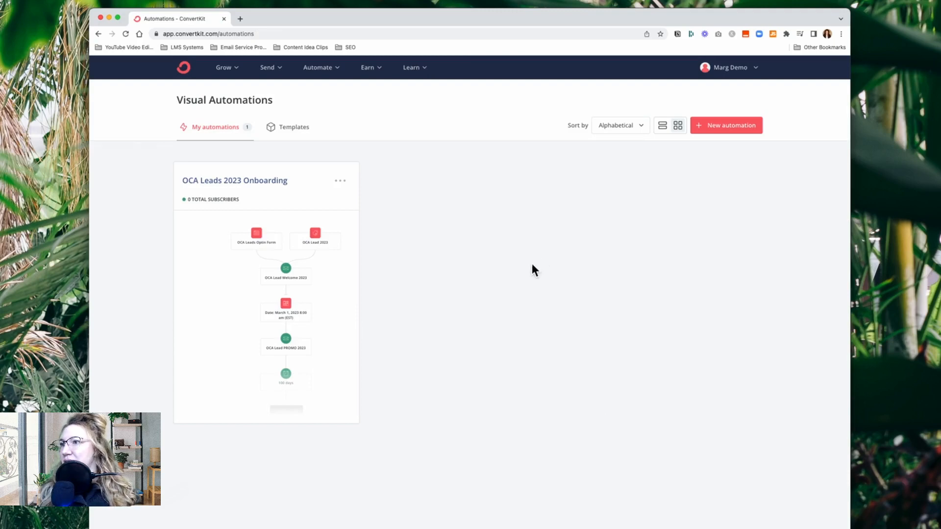
{"action": "left_click", "coordinate": [730, 128]}
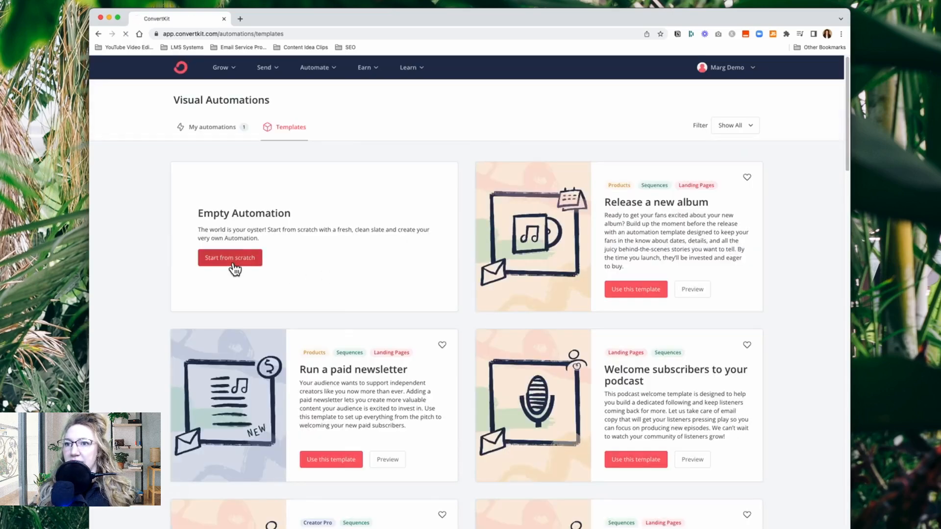
{"action": "left_click", "coordinate": [233, 265]}
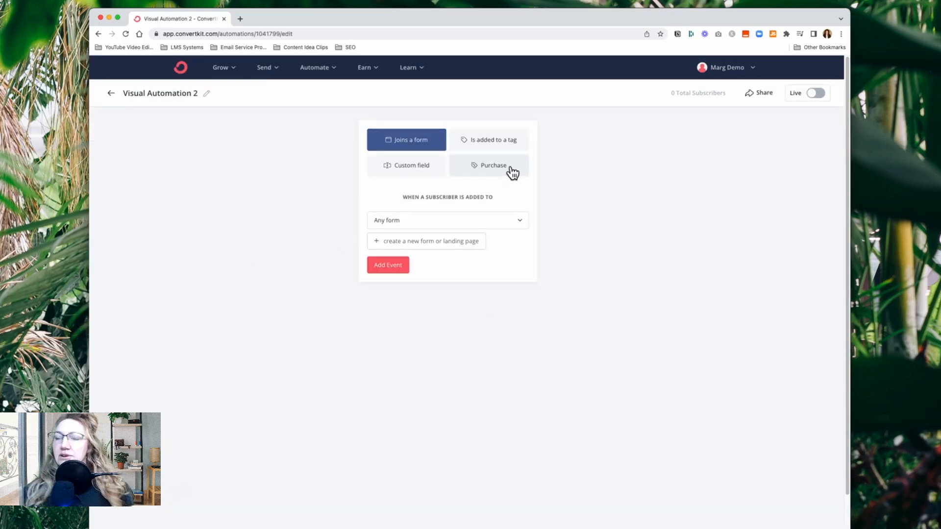
Rename the new automation as OCA Members 2023
{"action": "left_click", "coordinate": [207, 93]}
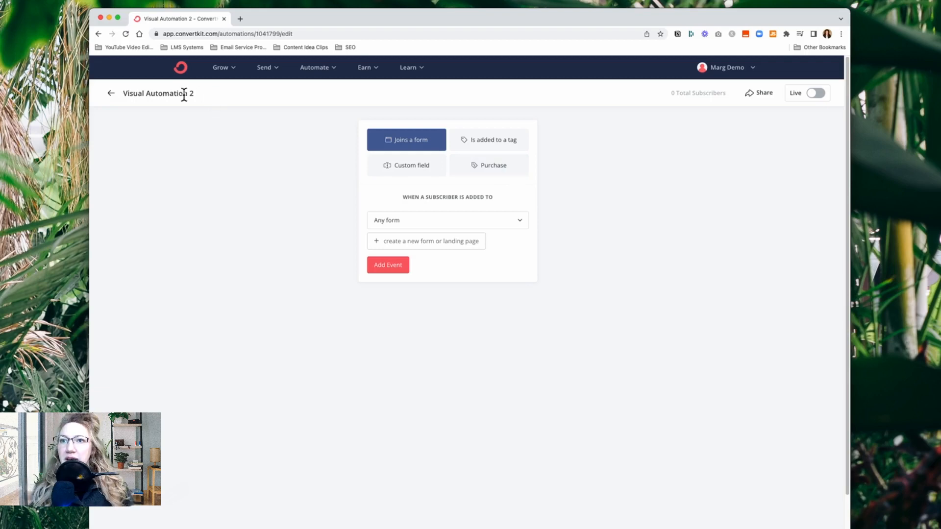
{"action": "left_click_drag", "start_coordinate": [196, 94], "coordinate": [98, 96]}
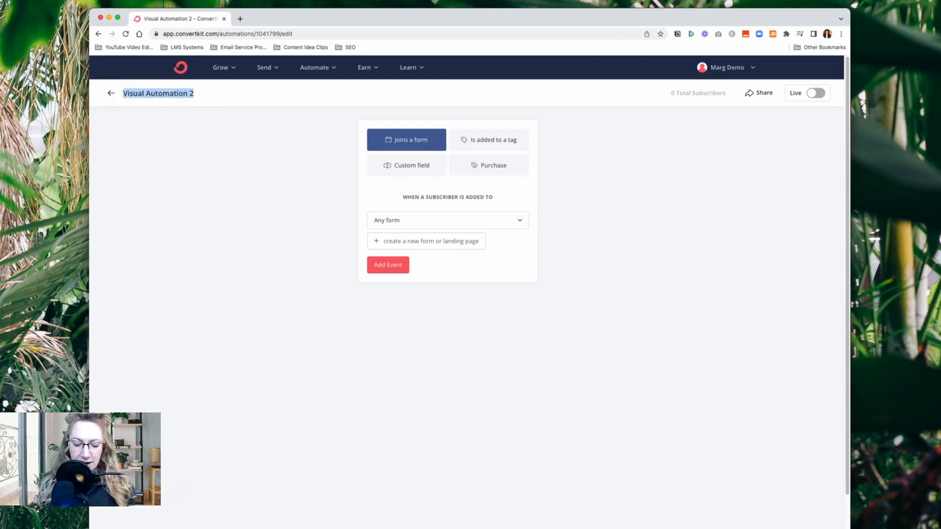
{"action": "type", "text": "OCA Members"}
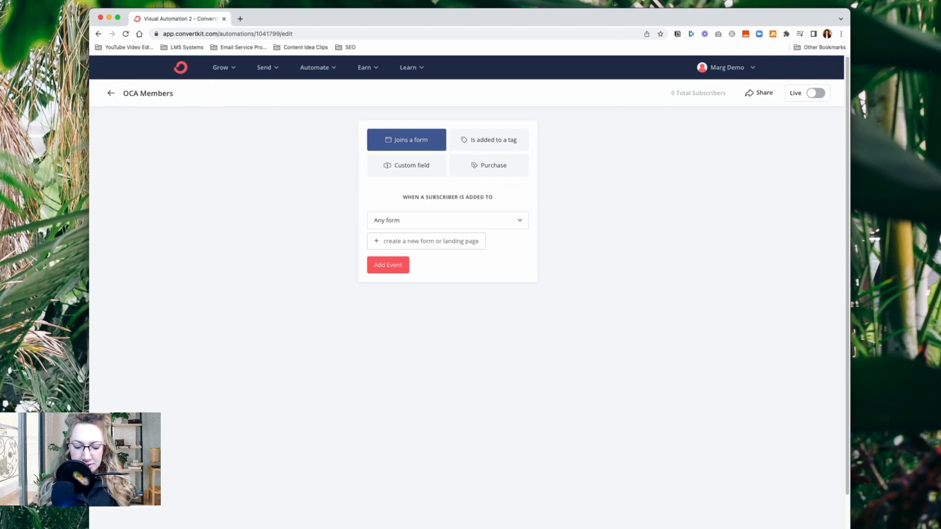
{"action": "type", "text": " 20"}
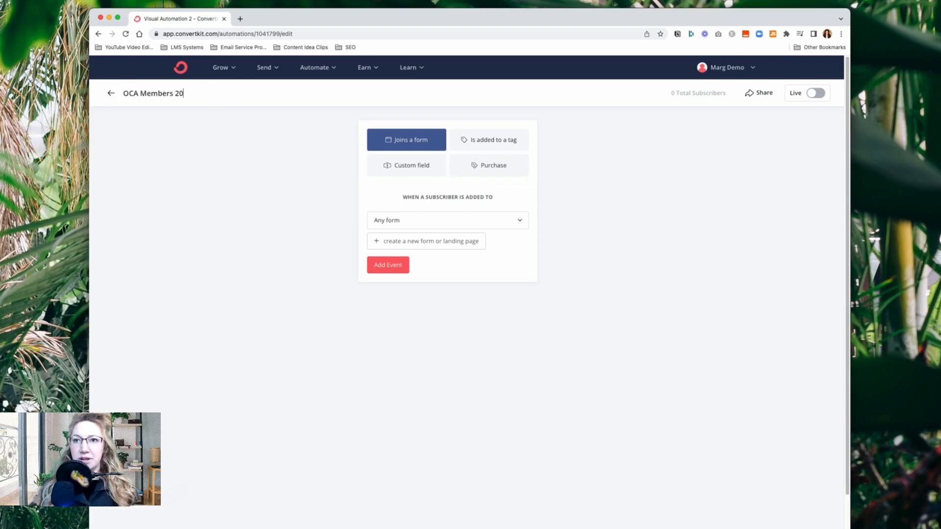
{"action": "type", "text": "23"}
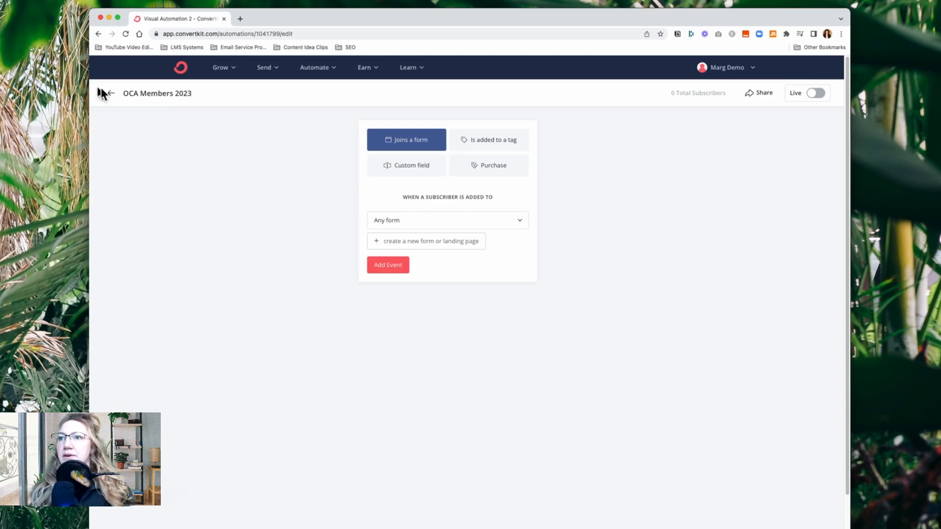
{"action": "left_click", "coordinate": [212, 141]}
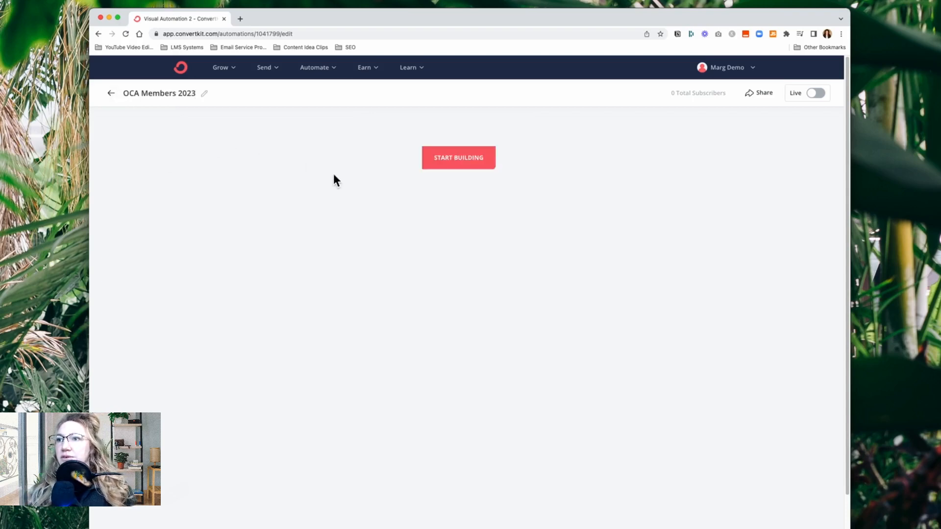
Add a purchase event as the entry point, covering all integrations and any product
{"action": "left_click", "coordinate": [470, 166]}
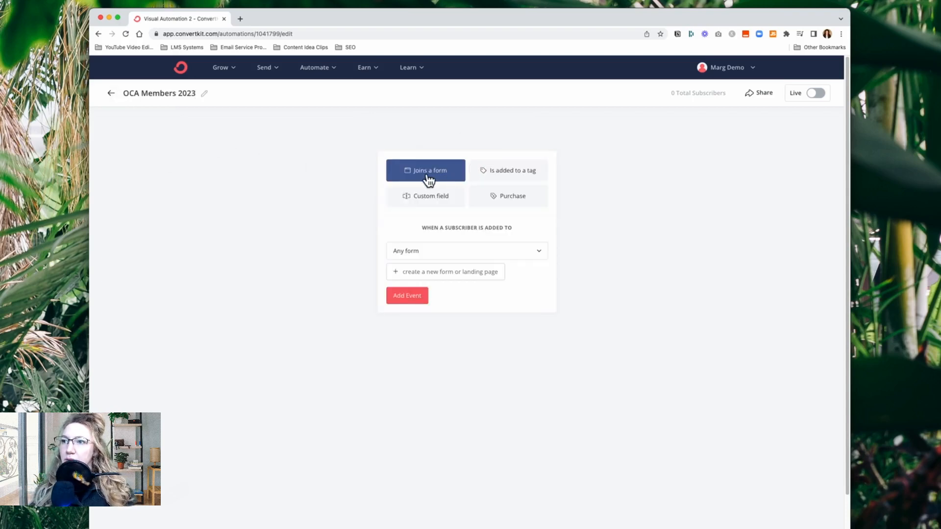
{"action": "left_click", "coordinate": [510, 208]}
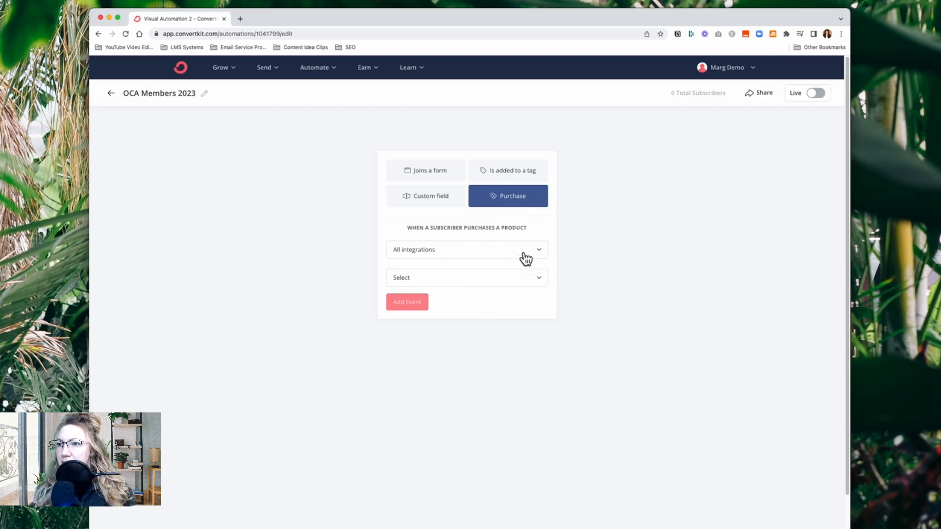
{"action": "left_click", "coordinate": [524, 283]}
{"action": "left_click", "coordinate": [409, 302]}
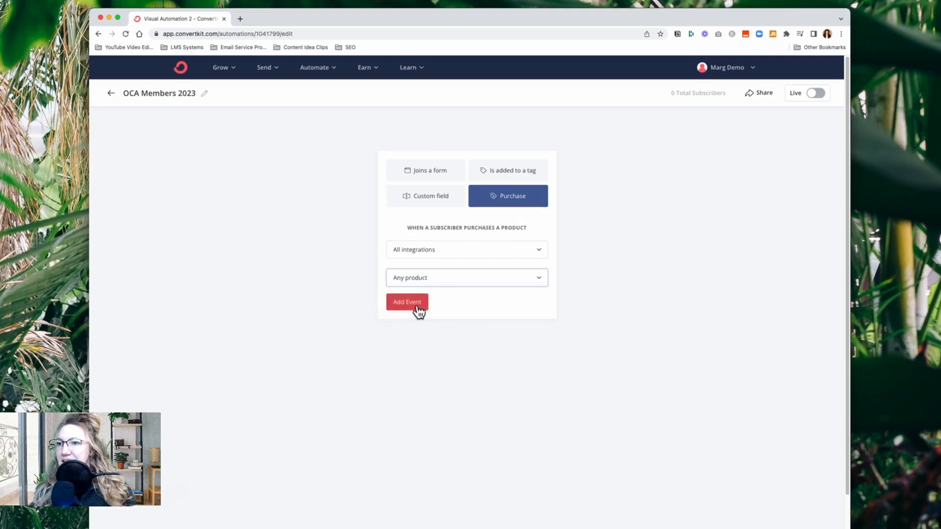
{"action": "left_click", "coordinate": [406, 302]}
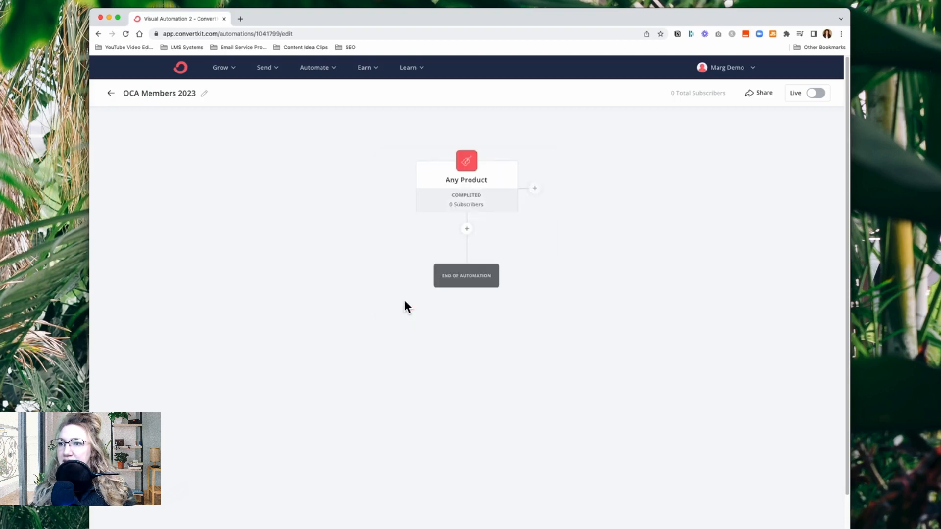
Add a second entry point triggered by a newly created tag named OCA Member 2023
{"action": "left_click", "coordinate": [536, 189]}
{"action": "left_click", "coordinate": [587, 227]}
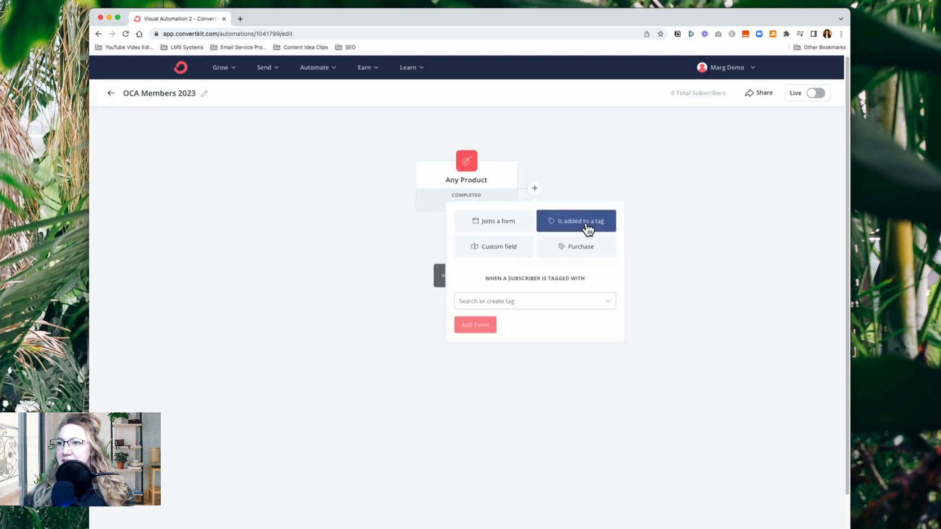
{"action": "left_click", "coordinate": [511, 304]}
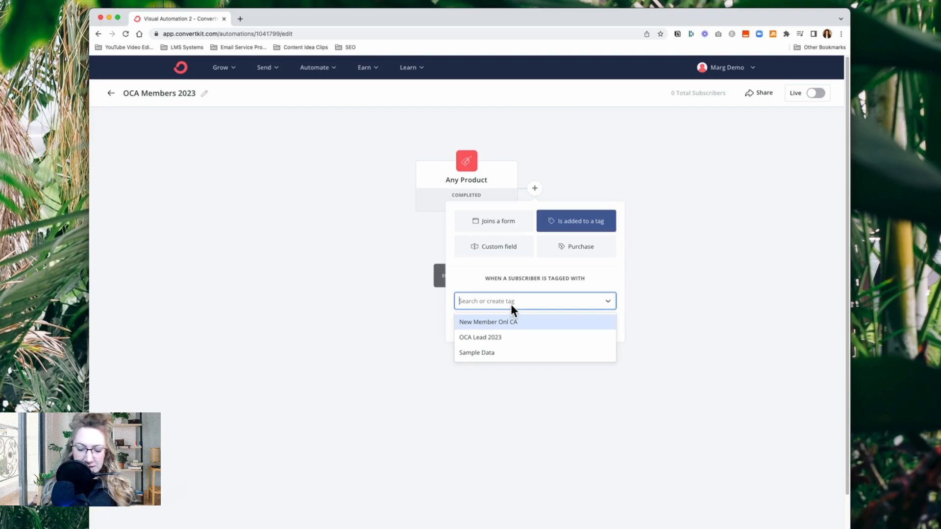
{"action": "type", "text": "OCA Member"}
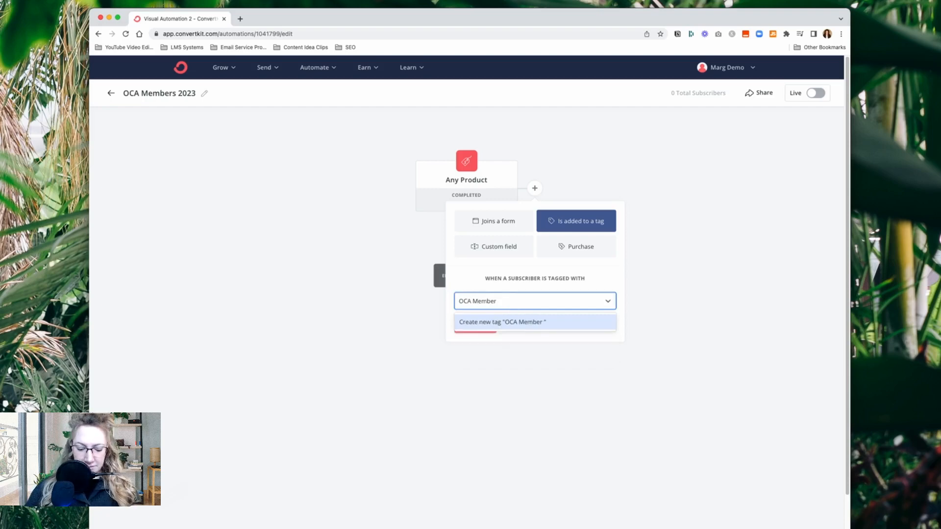
{"action": "type", "text": " 2023"}
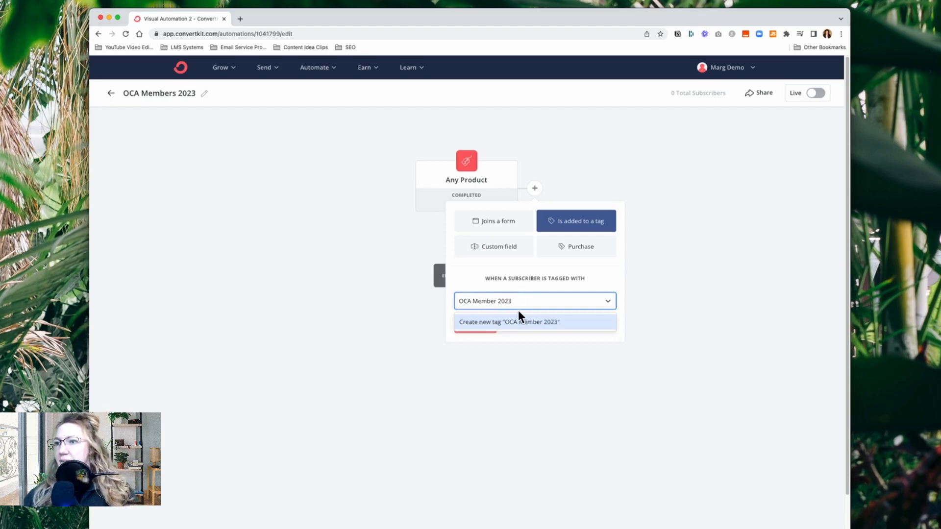
{"action": "left_click", "coordinate": [519, 321]}
{"action": "left_click", "coordinate": [486, 327]}
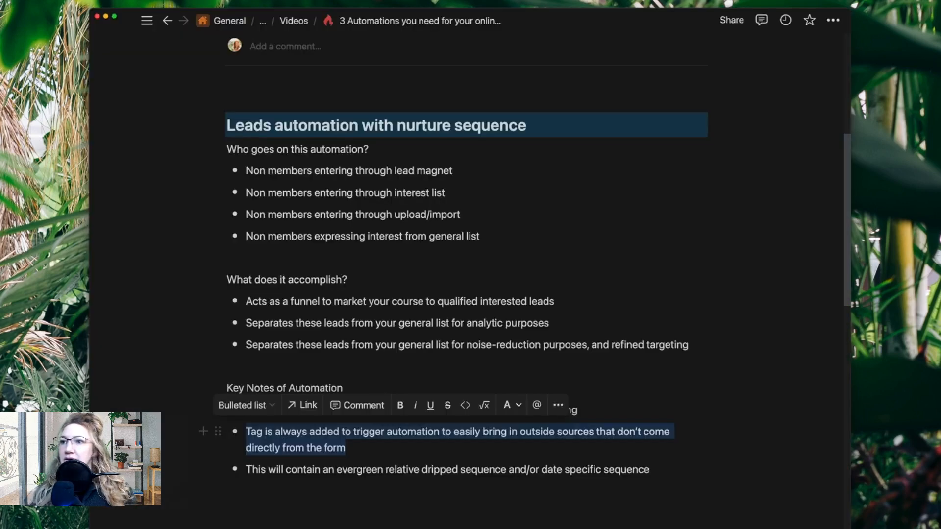
Switch back to the ConvertKit automation and add a new email sequence named OCA Members Welcome Email where both entry points merge
{"action": "scroll", "coordinate": [403, 330], "scroll_direction": "down", "scroll_amount": 10}
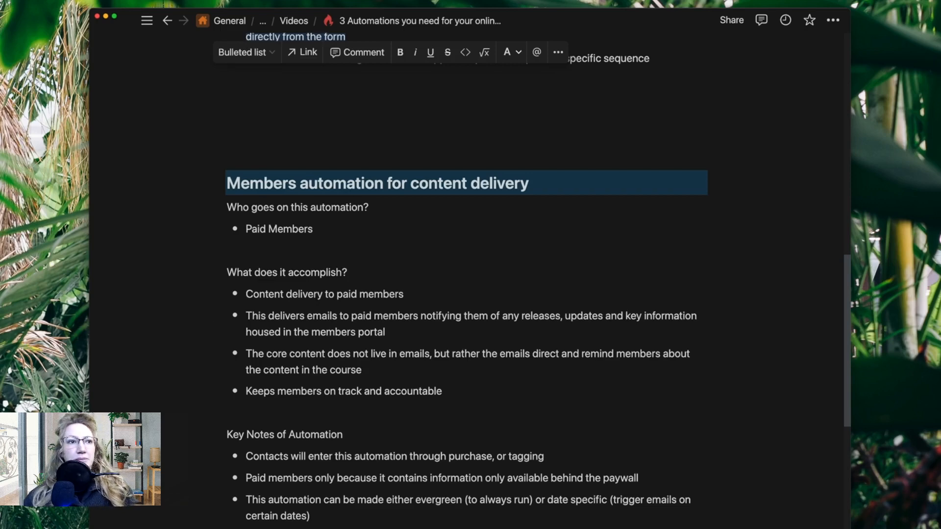
{"action": "key", "text": "super+Tab"}
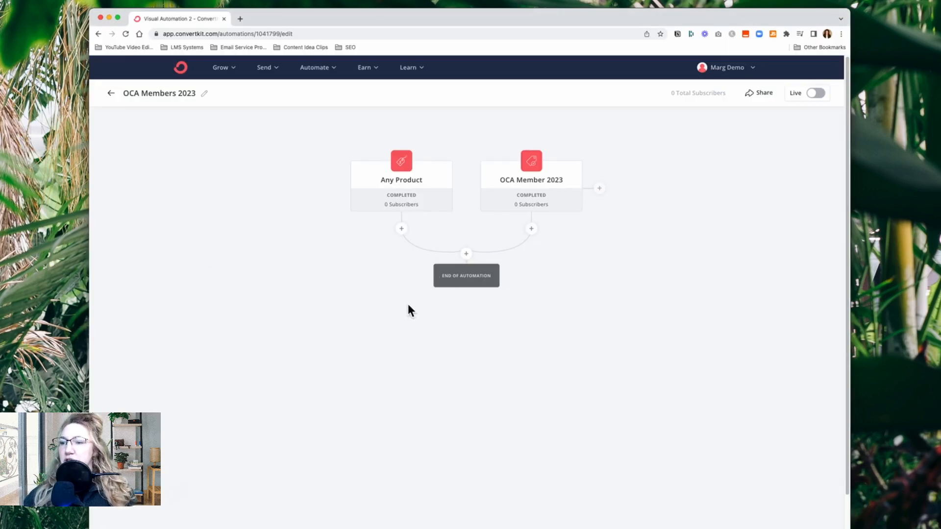
{"action": "left_click", "coordinate": [470, 254]}
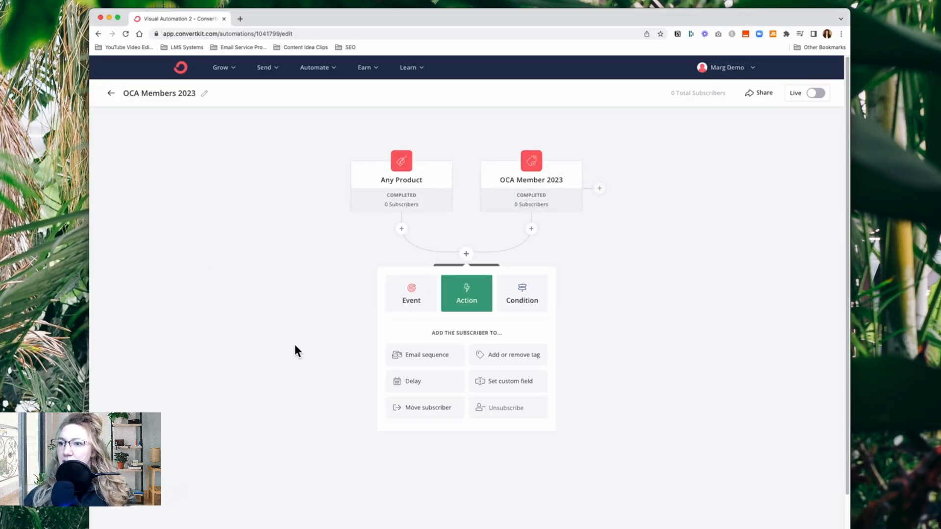
{"action": "left_click", "coordinate": [424, 358]}
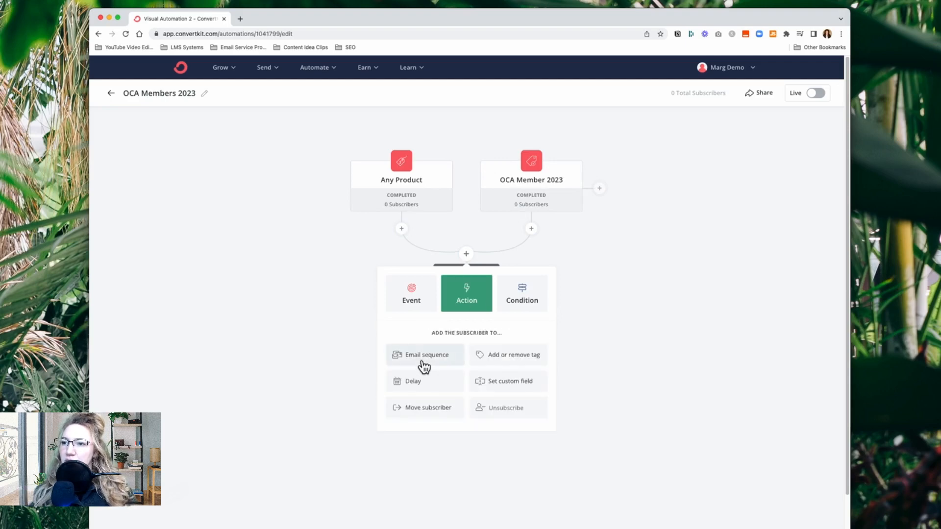
{"action": "left_click", "coordinate": [423, 361]}
{"action": "left_click", "coordinate": [427, 357]}
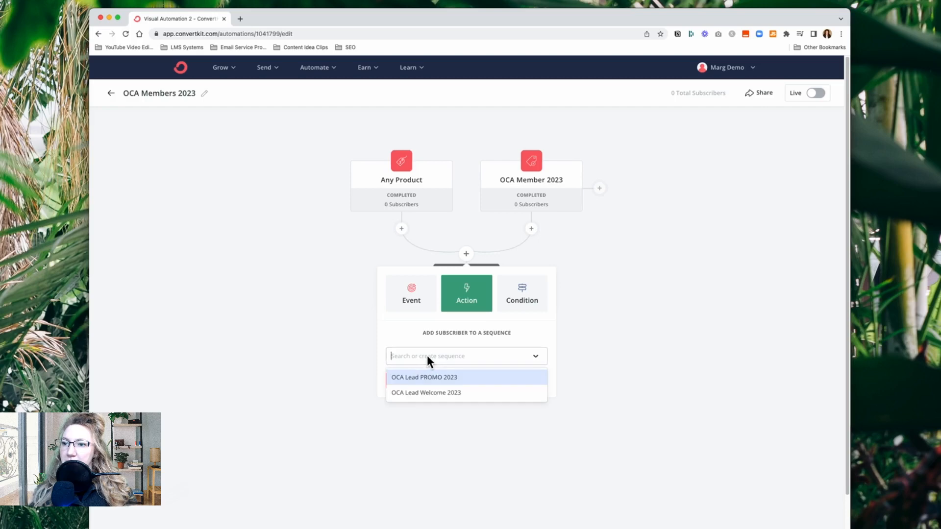
{"action": "type", "text": "OCA "}
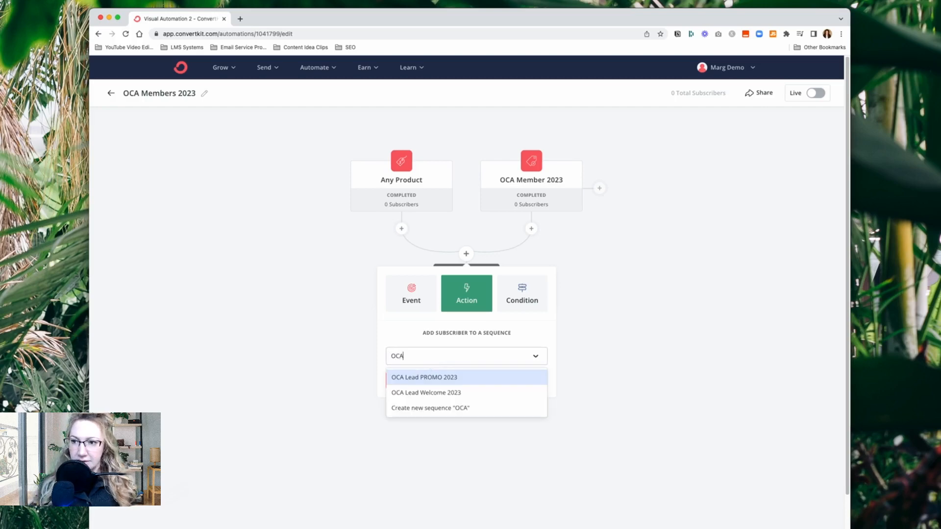
{"action": "type", "text": "Member"}
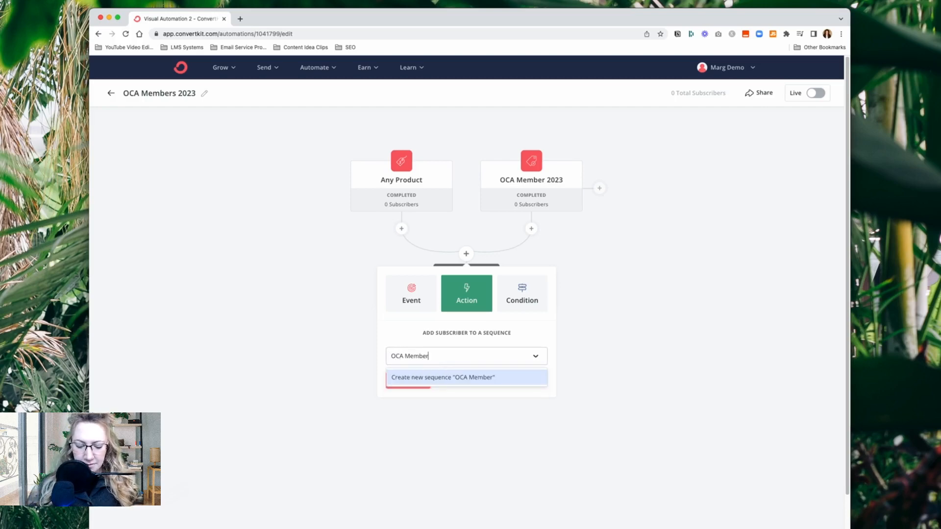
{"action": "type", "text": "s Welcome"}
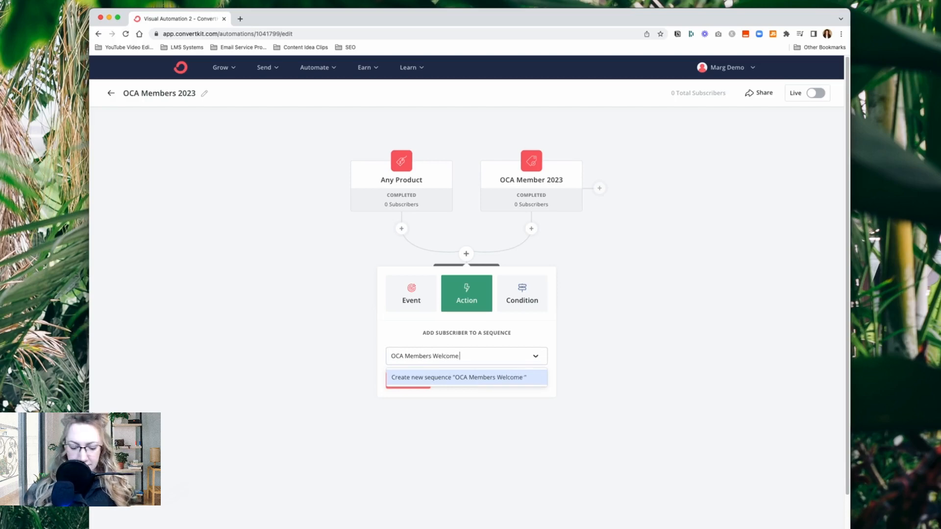
{"action": "type", "text": " Email"}
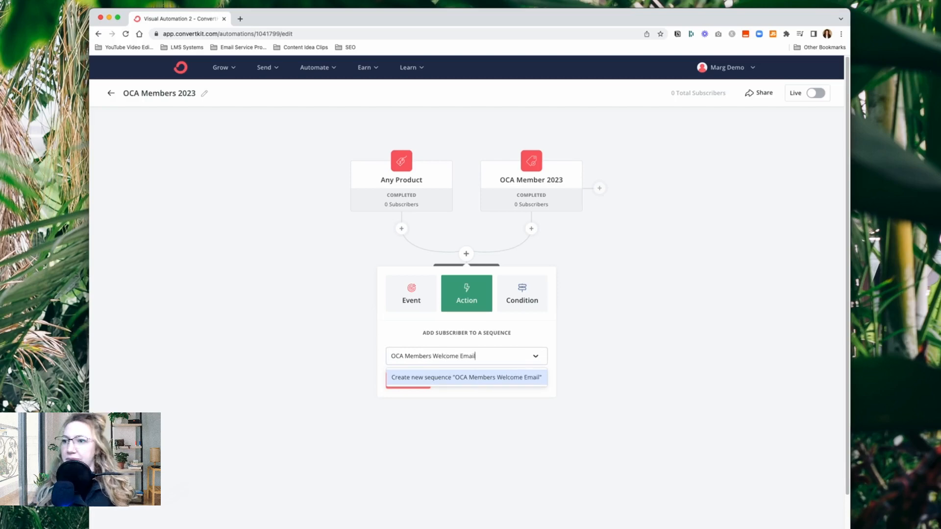
{"action": "left_click", "coordinate": [444, 378]}
{"action": "left_click", "coordinate": [401, 384]}
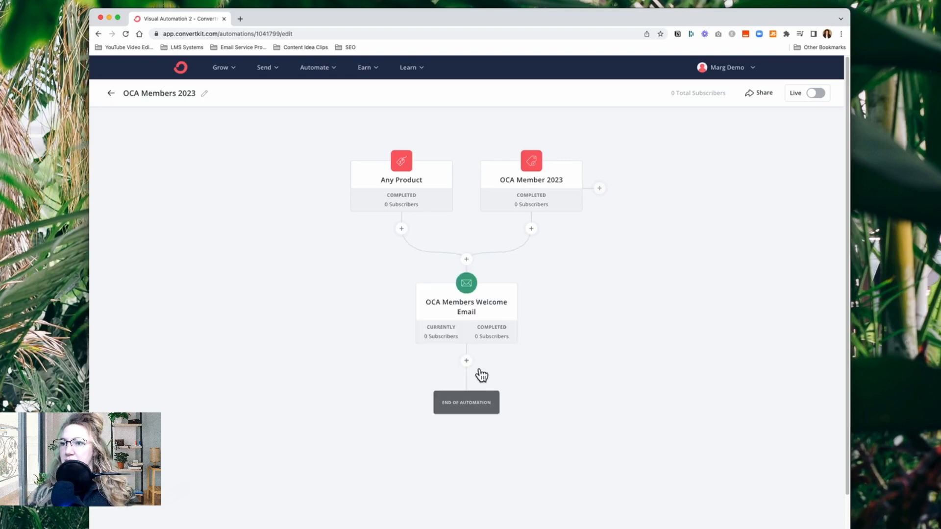
Add a date event for May 1, 2023 at 9:00 AM below the welcome email sequence
{"action": "left_click", "coordinate": [466, 361]}
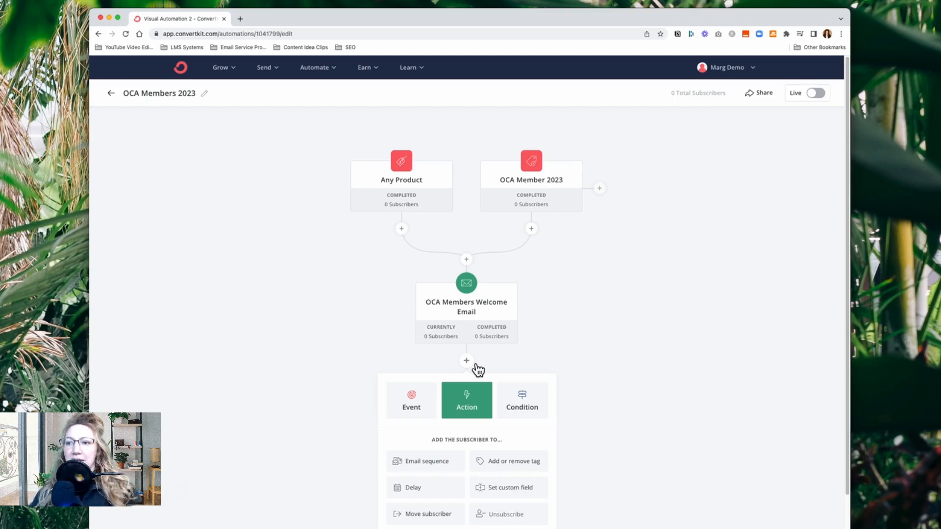
{"action": "left_click", "coordinate": [412, 404]}
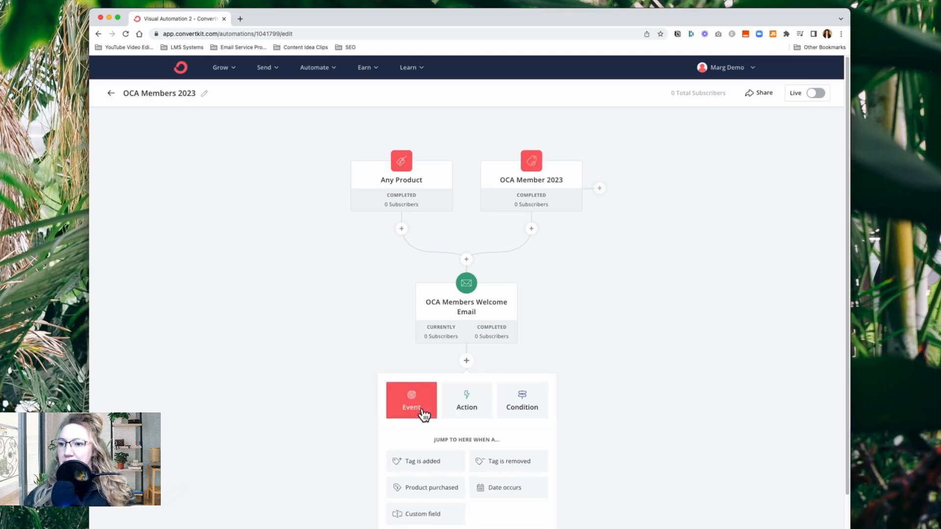
{"action": "left_click", "coordinate": [510, 487]}
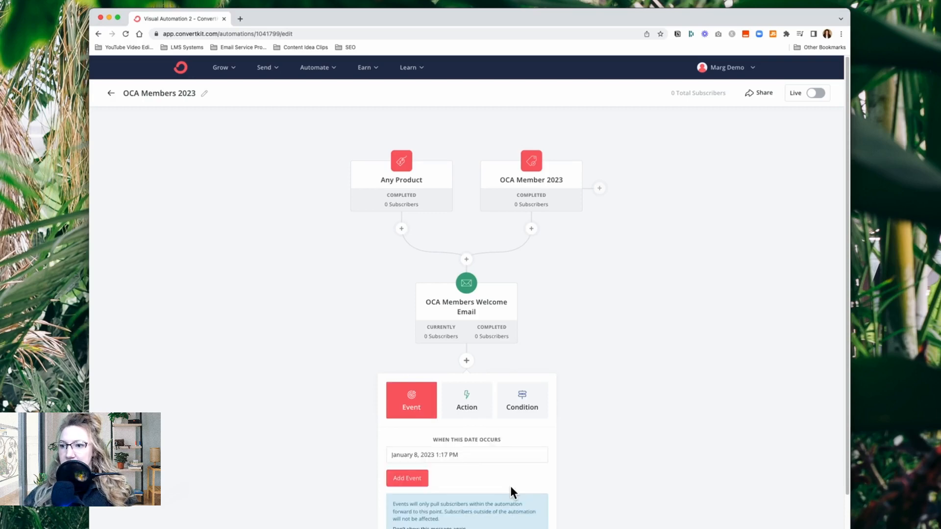
{"action": "left_click", "coordinate": [470, 457]}
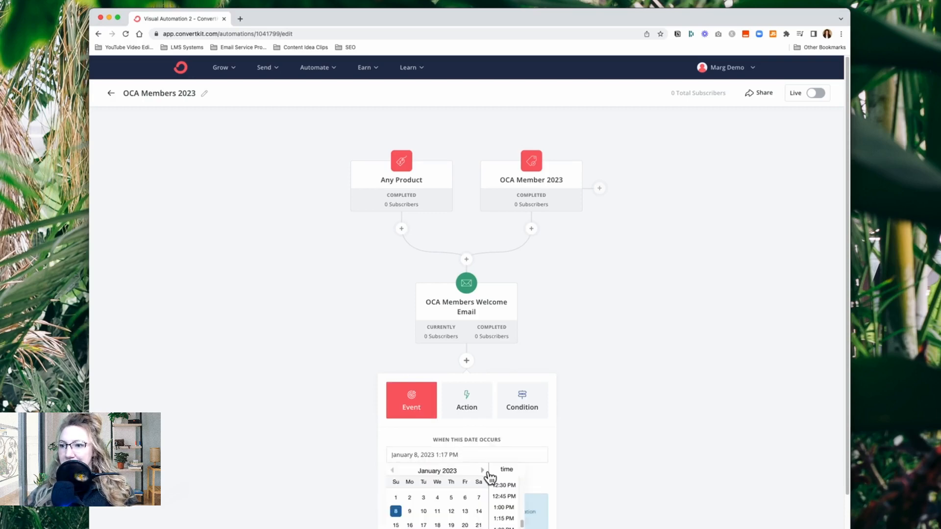
{"action": "left_click", "coordinate": [485, 471]}
{"action": "left_click", "coordinate": [484, 471]}
{"action": "left_click", "coordinate": [484, 471]}
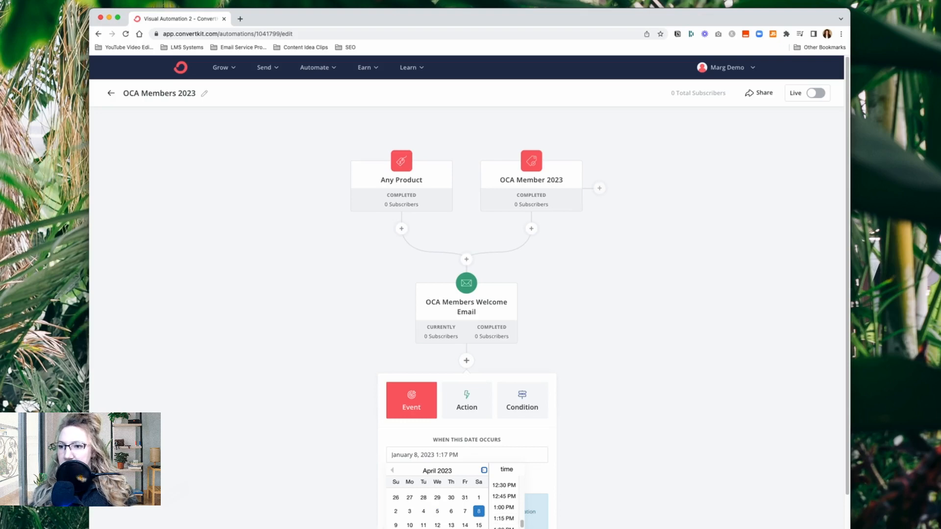
{"action": "left_click", "coordinate": [483, 470]}
{"action": "left_click", "coordinate": [409, 498]}
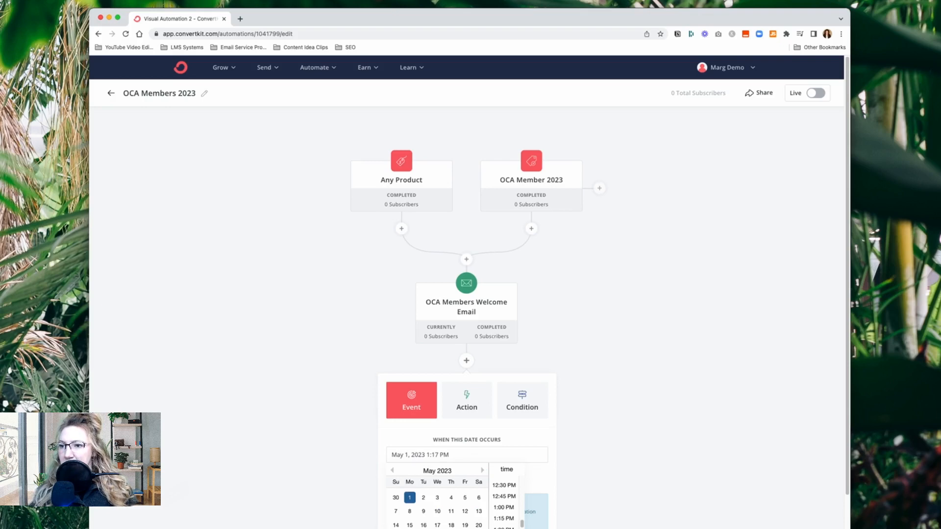
{"action": "scroll", "coordinate": [510, 505], "scroll_direction": "up", "scroll_amount": 5}
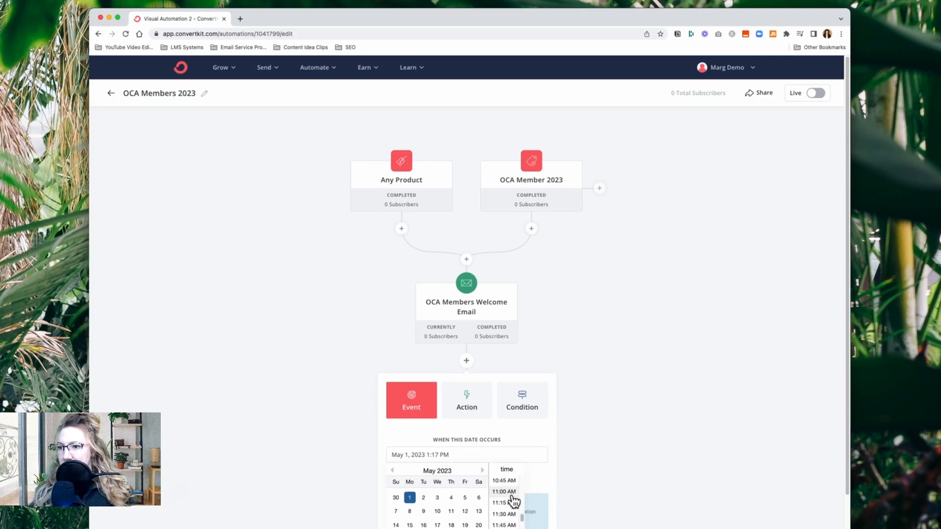
{"action": "scroll", "coordinate": [513, 501], "scroll_direction": "up", "scroll_amount": 4}
{"action": "left_click", "coordinate": [513, 496]}
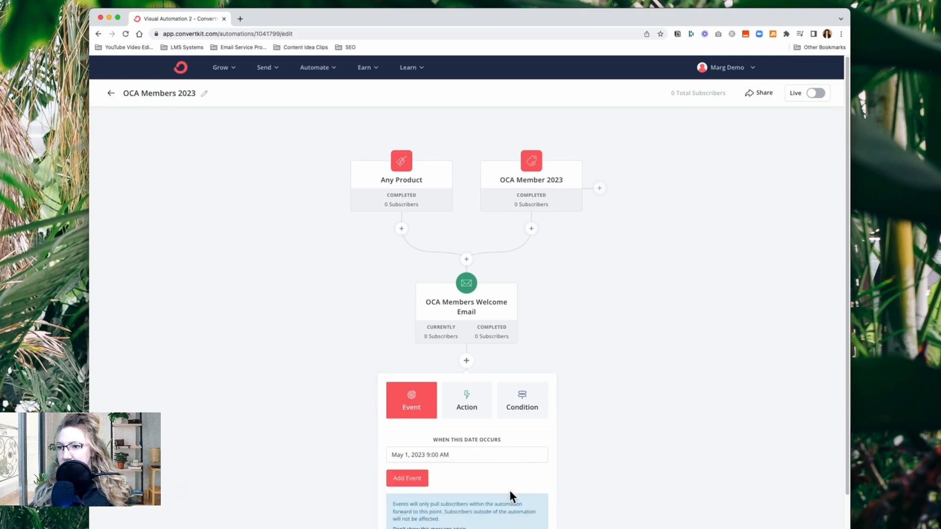
{"action": "left_click", "coordinate": [398, 481]}
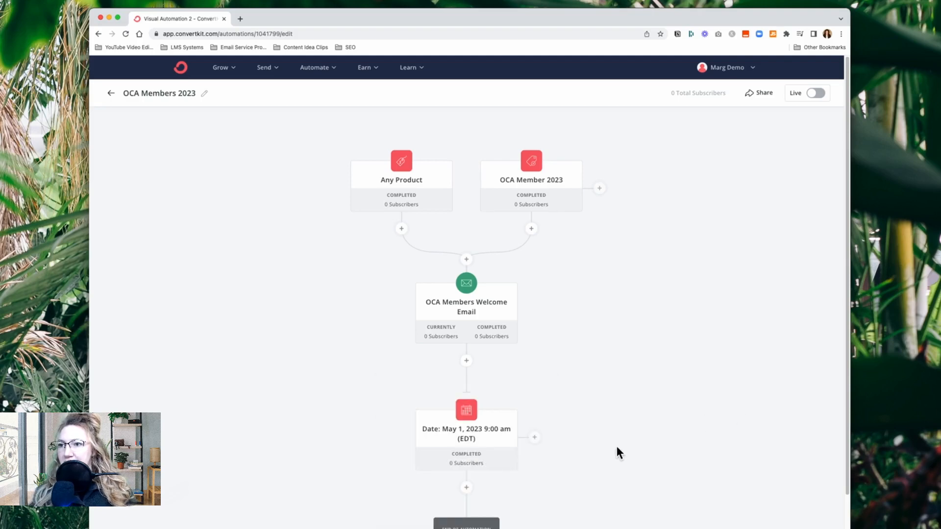
Add a new email sequence named OCA Members 2023 Content Delivery after the date event
{"action": "scroll", "coordinate": [617, 448], "scroll_direction": "down", "scroll_amount": 3}
{"action": "scroll", "coordinate": [617, 448], "scroll_direction": "up", "scroll_amount": 3}
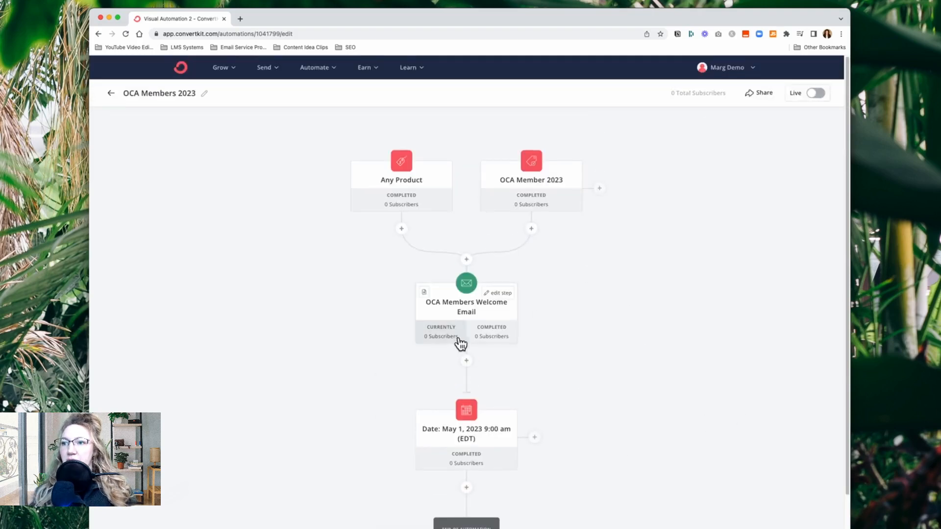
{"action": "scroll", "coordinate": [596, 499], "scroll_direction": "down", "scroll_amount": 3}
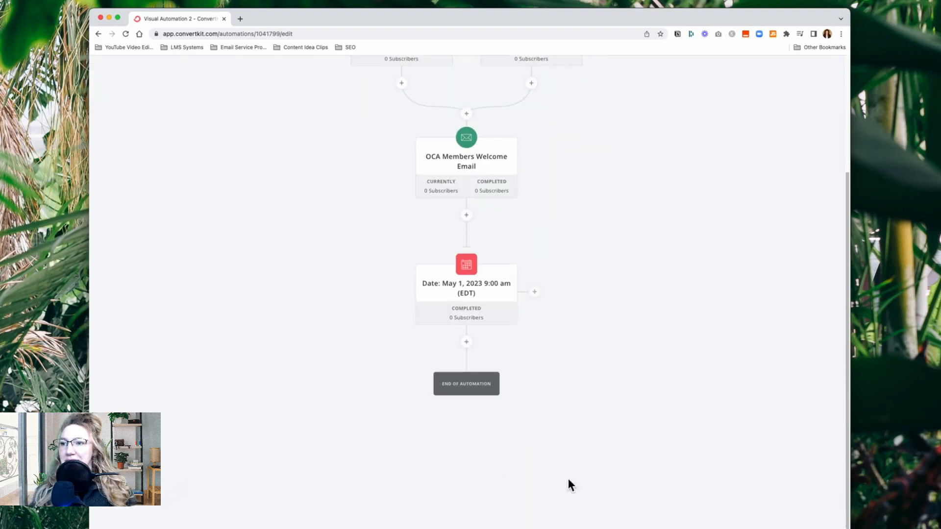
{"action": "left_click", "coordinate": [466, 343]}
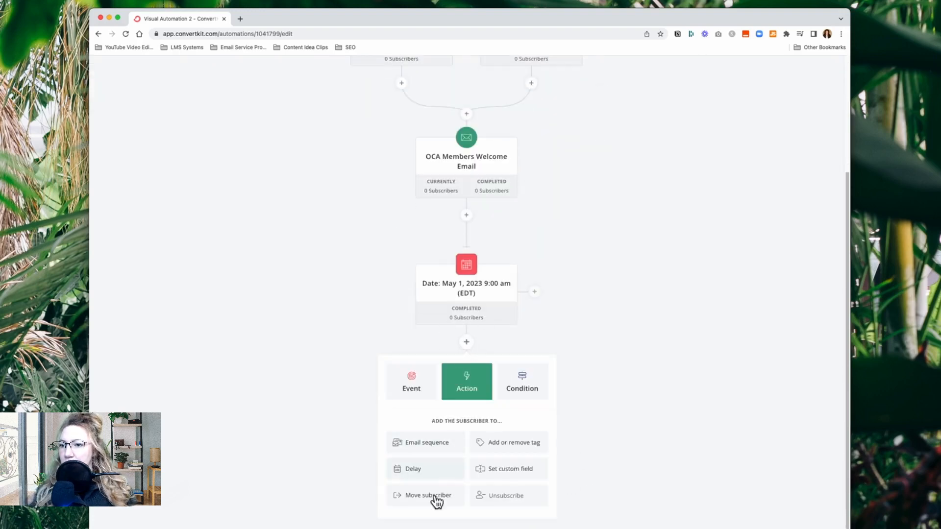
{"action": "left_click", "coordinate": [434, 444]}
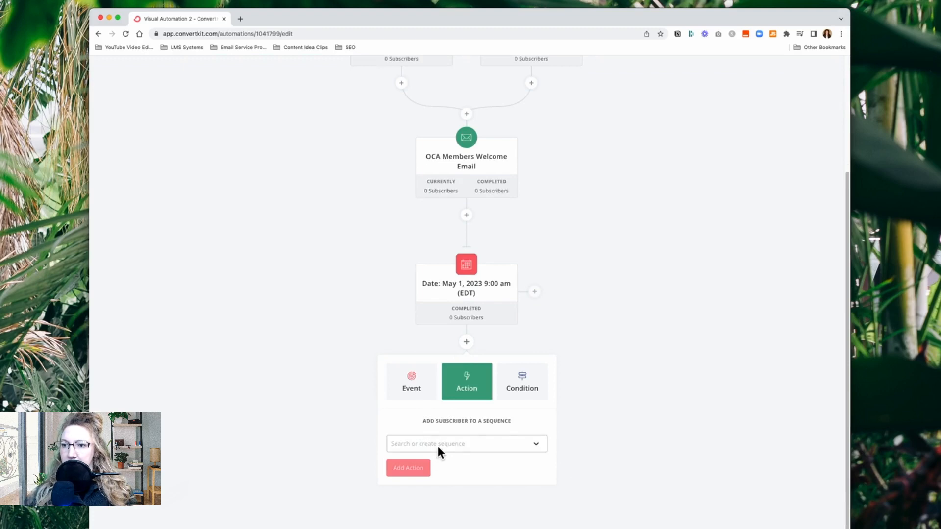
{"action": "left_click", "coordinate": [438, 444]}
{"action": "type", "text": "OCA Membr"}
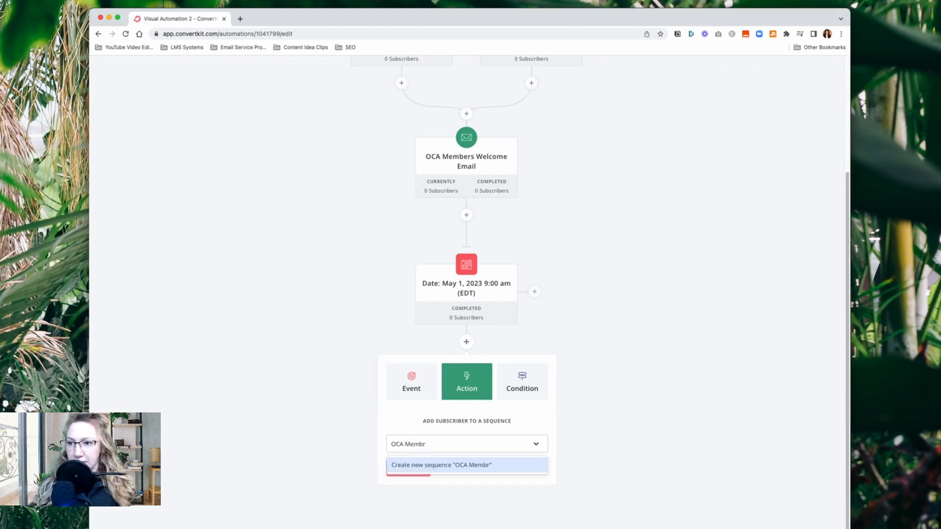
{"action": "key", "text": "BackSpace"}
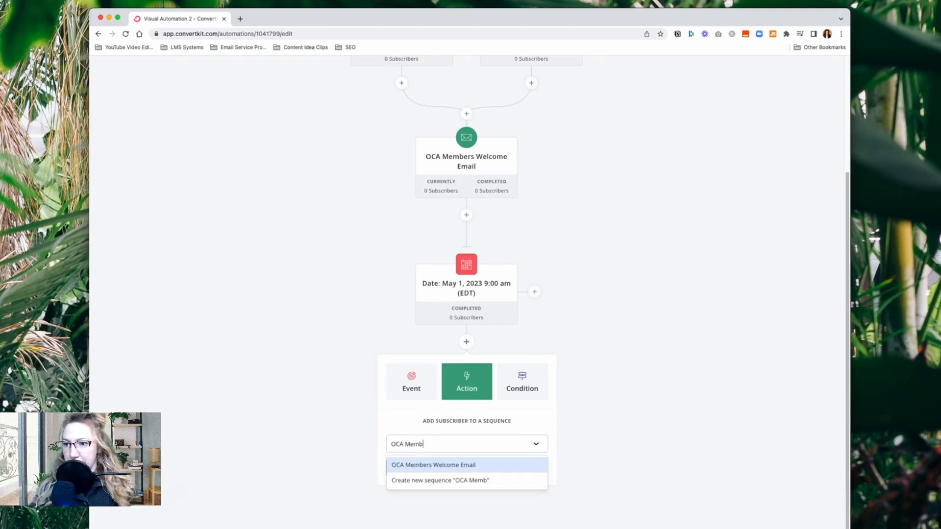
{"action": "type", "text": "ers 20"}
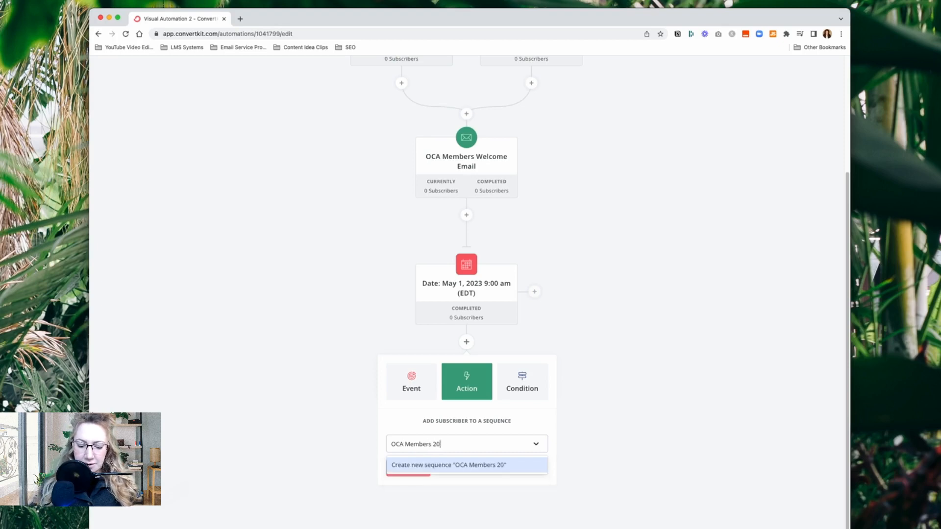
{"action": "type", "text": "23 C"}
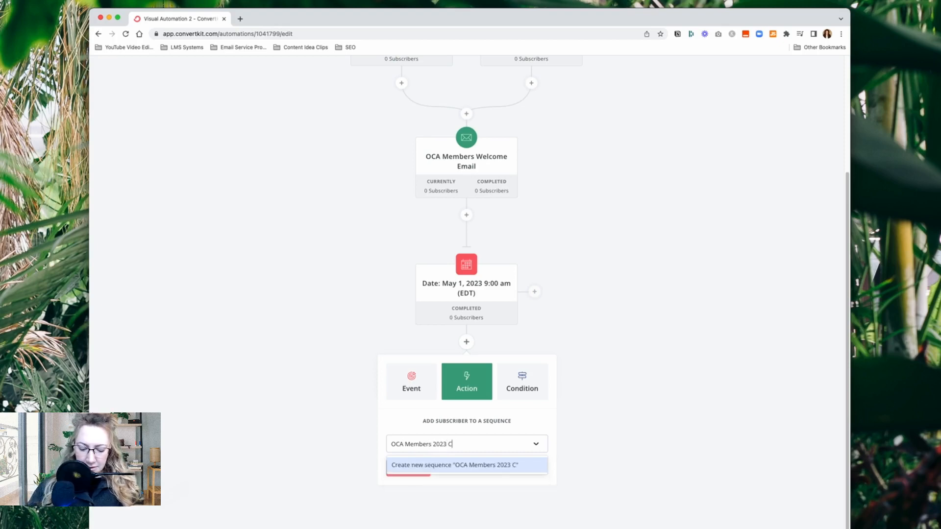
{"action": "type", "text": "ontent Del"}
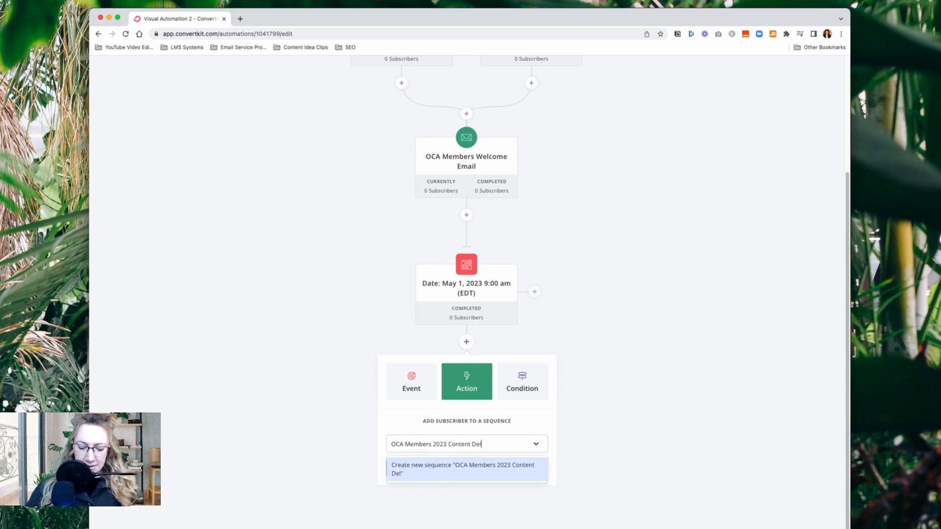
{"action": "type", "text": "ivery"}
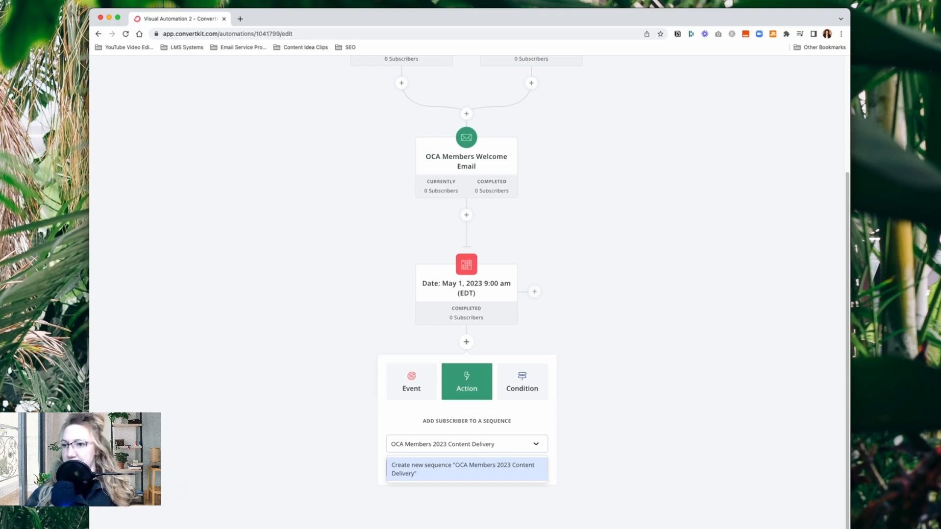
{"action": "left_click", "coordinate": [443, 474]}
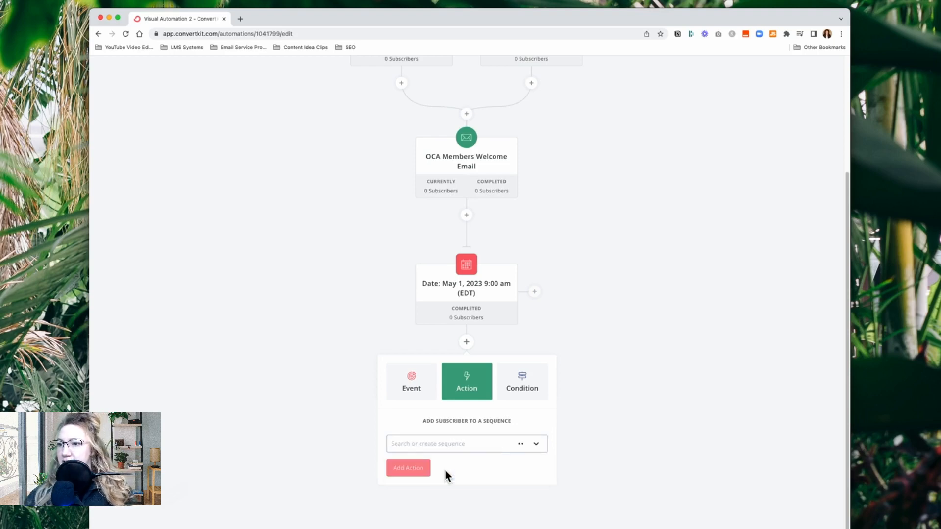
{"action": "left_click", "coordinate": [417, 472]}
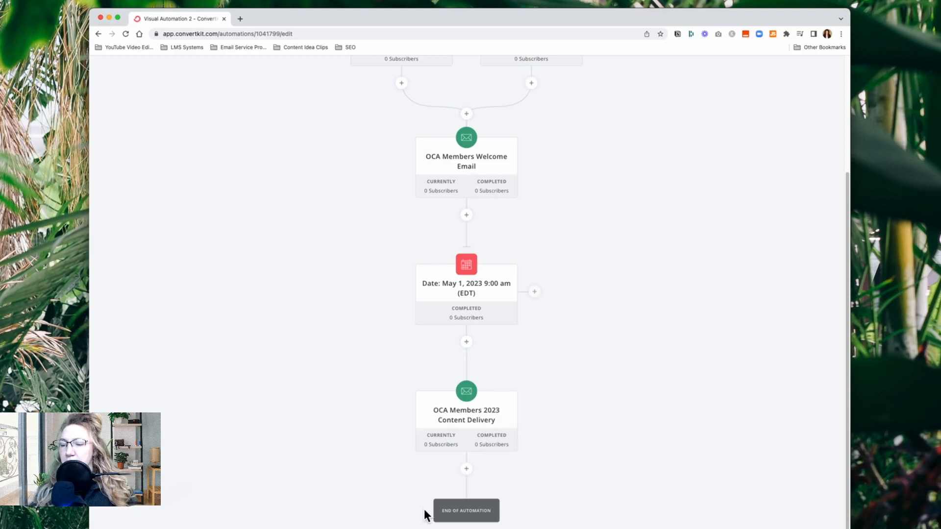
Add a 100-day delay below the OCA Members 2023 Content Delivery sequence
{"action": "left_click", "coordinate": [466, 469]}
{"action": "scroll", "coordinate": [490, 483], "scroll_direction": "down", "scroll_amount": 2}
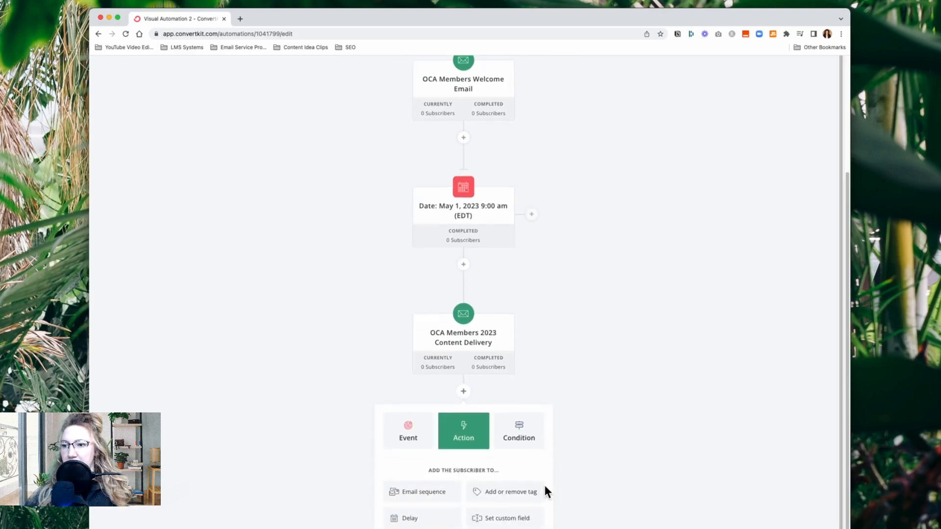
{"action": "left_click", "coordinate": [421, 522]}
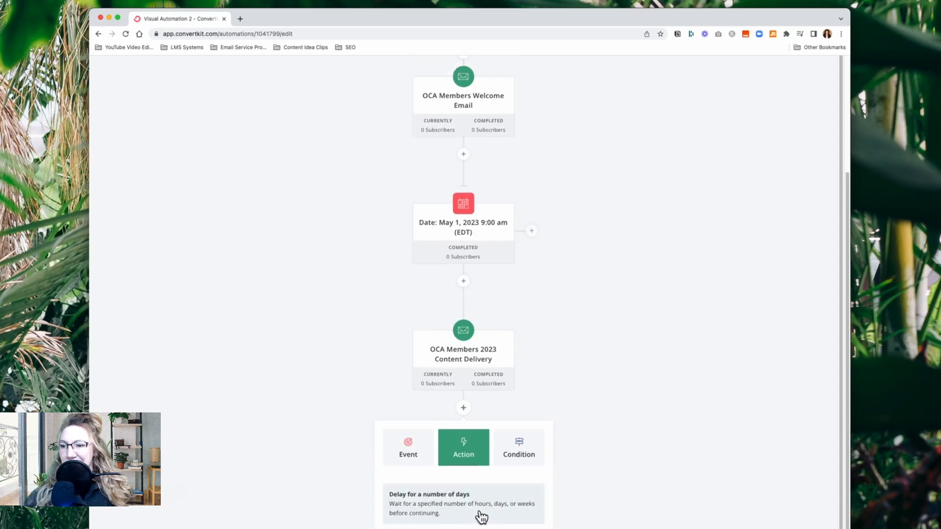
{"action": "left_click", "coordinate": [501, 498]}
{"action": "left_click", "coordinate": [462, 519]}
{"action": "key", "text": "BackSpace"}
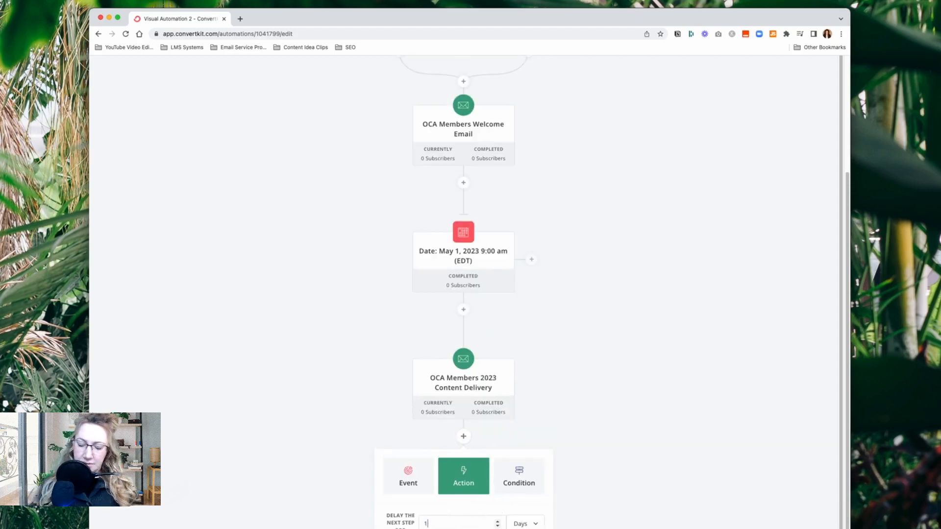
{"action": "type", "text": "100"}
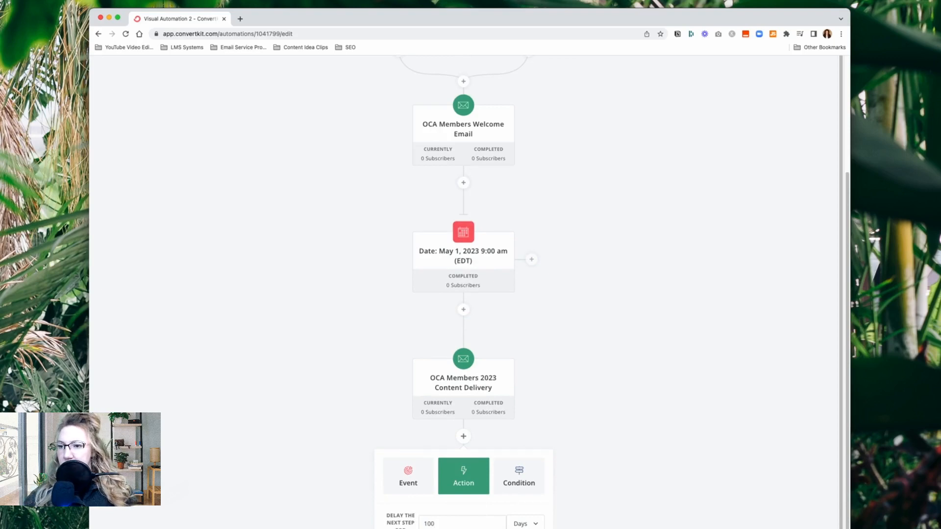
{"action": "key", "text": "Return"}
{"action": "scroll", "coordinate": [646, 435], "scroll_direction": "down", "scroll_amount": 3}
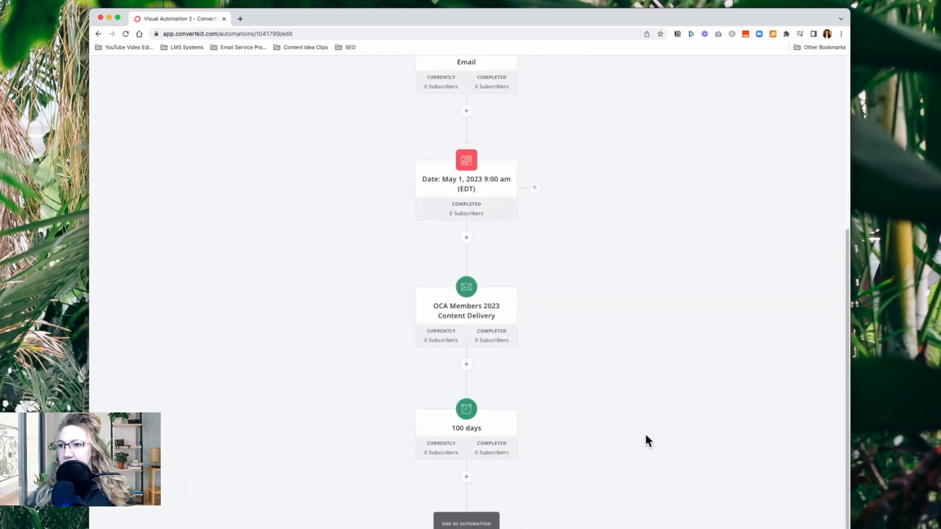
Open the OCA Members 2023 Content Delivery sequence and set its first email to send immediately, 0 days after the last email
{"action": "scroll", "coordinate": [601, 431], "scroll_direction": "up", "scroll_amount": 10}
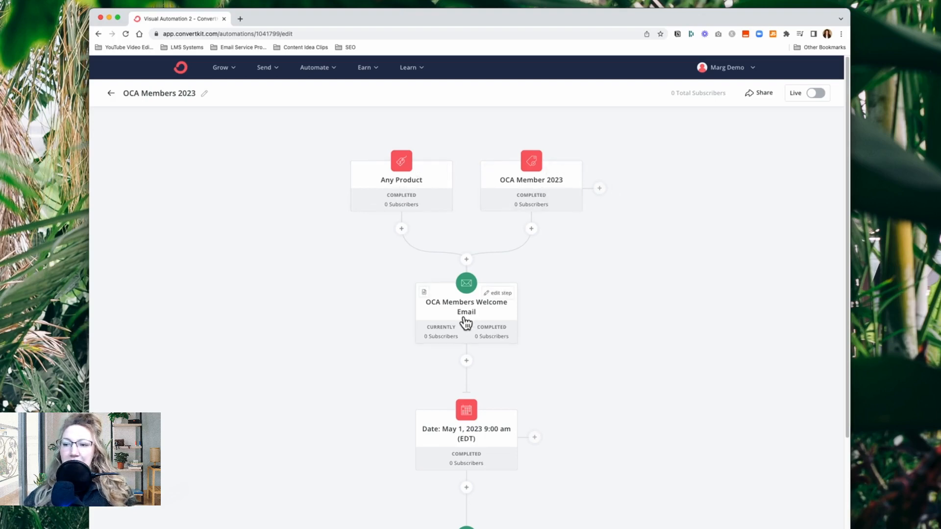
{"action": "scroll", "coordinate": [559, 374], "scroll_direction": "down", "scroll_amount": 5}
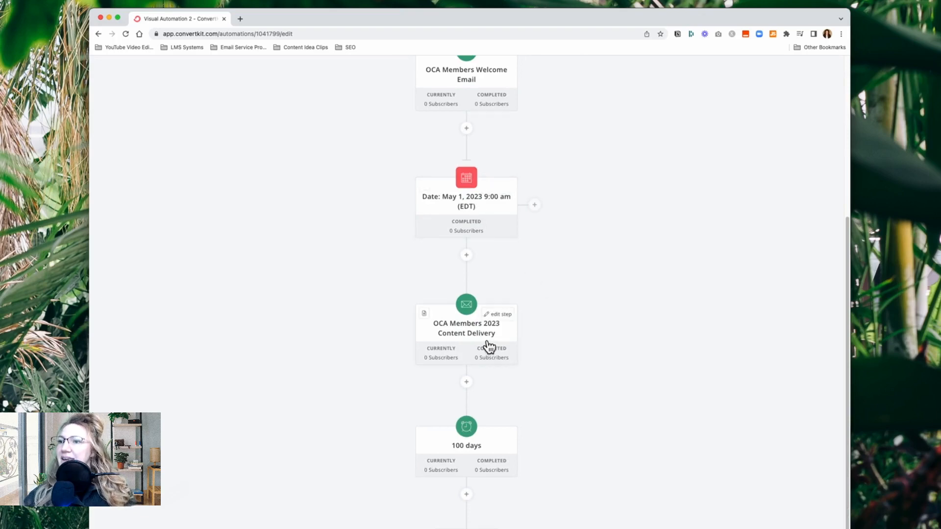
{"action": "left_click", "coordinate": [467, 338]}
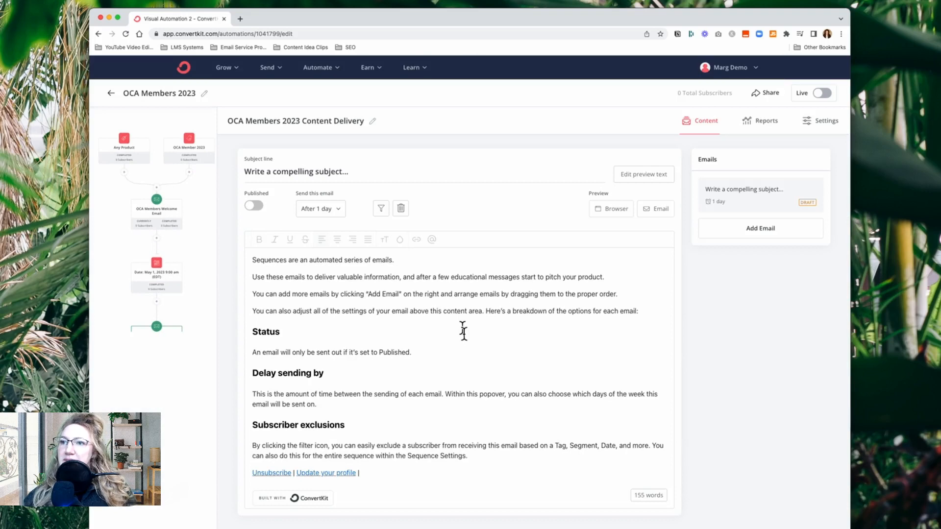
{"action": "left_click", "coordinate": [338, 211]}
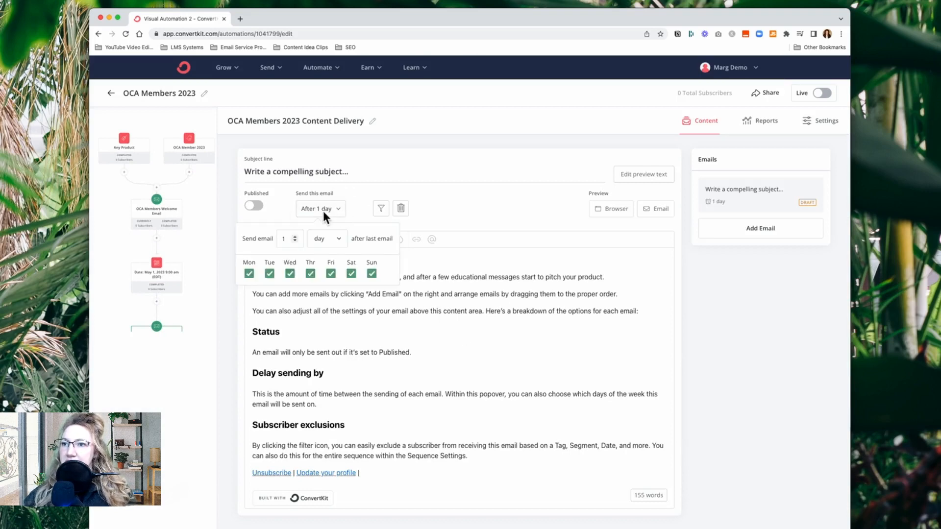
{"action": "left_click", "coordinate": [296, 242]}
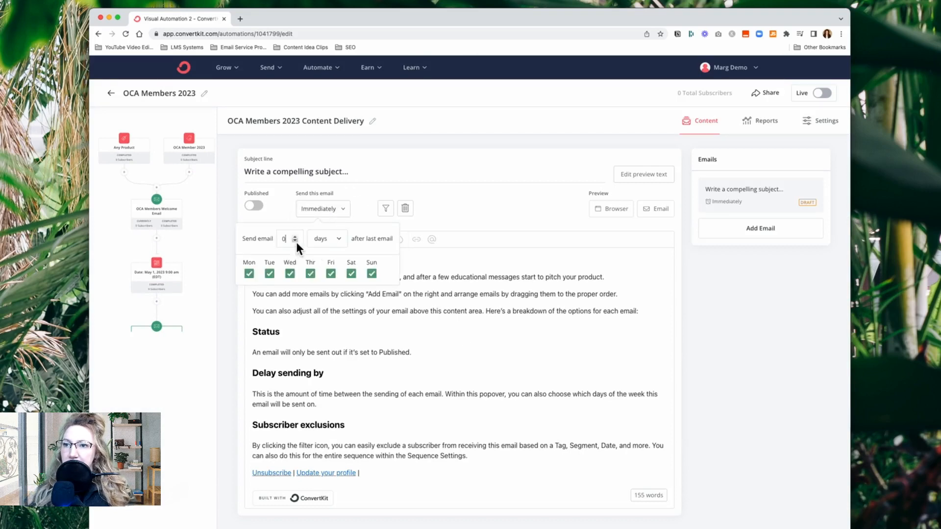
{"action": "left_click", "coordinate": [228, 231]}
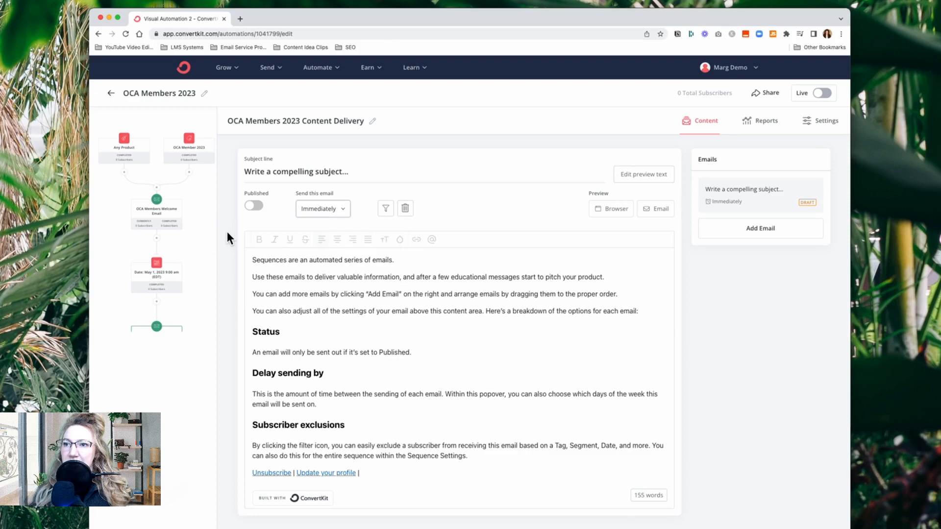
Add a second email to the content delivery sequence and set it to send 7 days after the last email
{"action": "left_click", "coordinate": [768, 239]}
{"action": "left_click", "coordinate": [323, 209]}
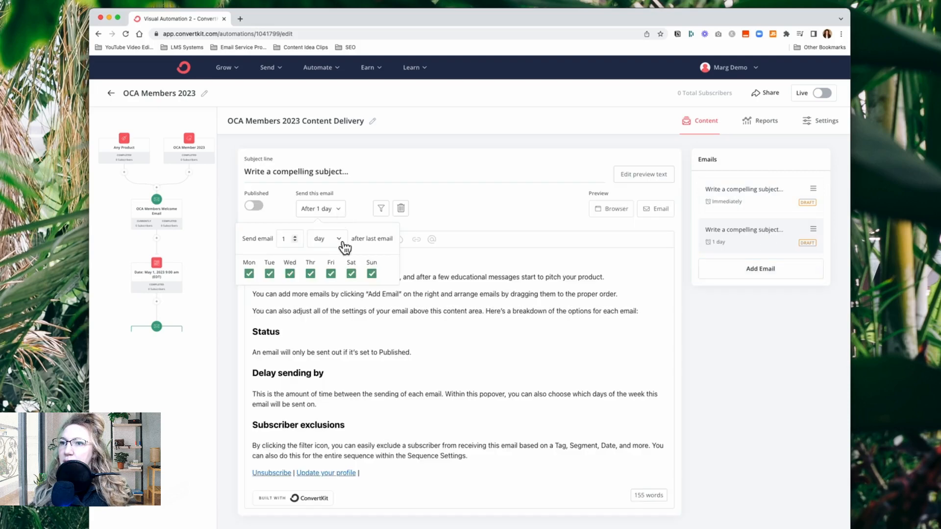
{"action": "left_click", "coordinate": [295, 238]}
{"action": "double_click", "coordinate": [295, 238]}
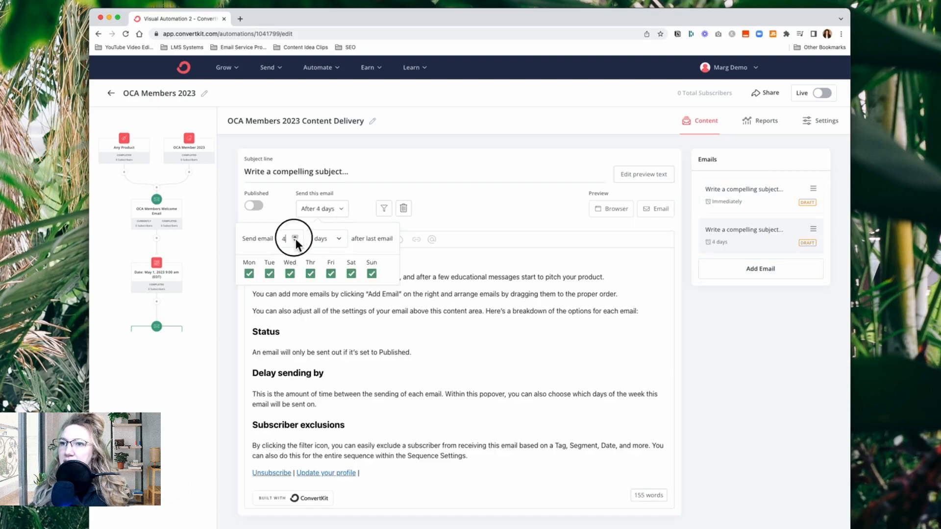
{"action": "left_click", "coordinate": [335, 241]}
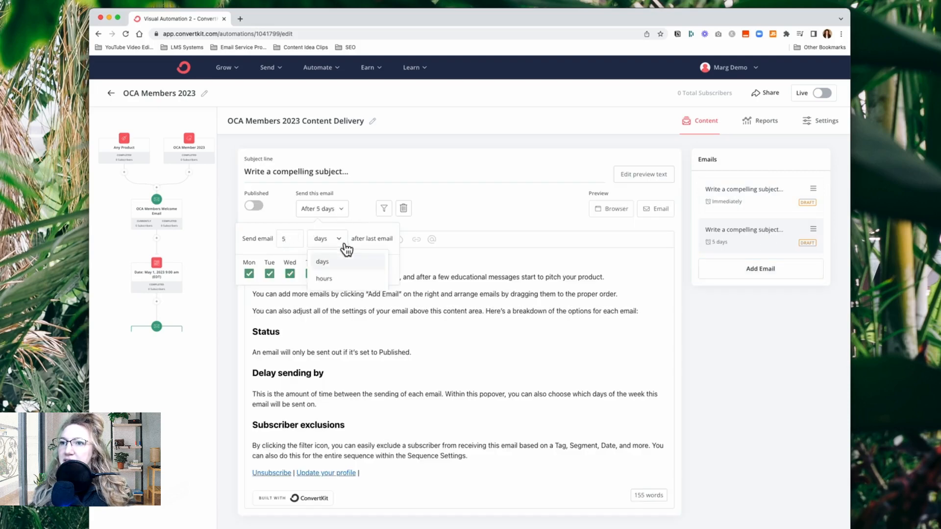
{"action": "left_click", "coordinate": [295, 236]}
{"action": "left_click", "coordinate": [461, 205]}
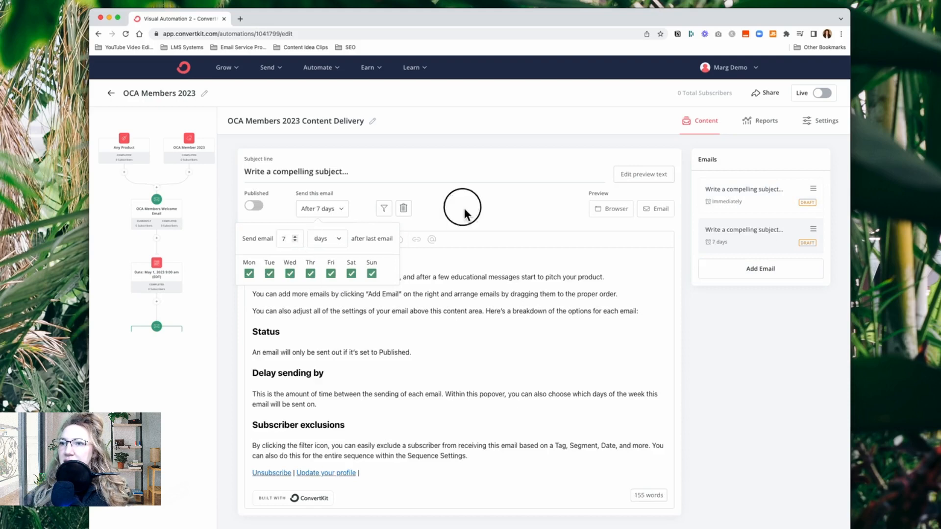
Add a third email to the sequence with a send time of 7 days after the previous one
{"action": "left_click", "coordinate": [768, 274]}
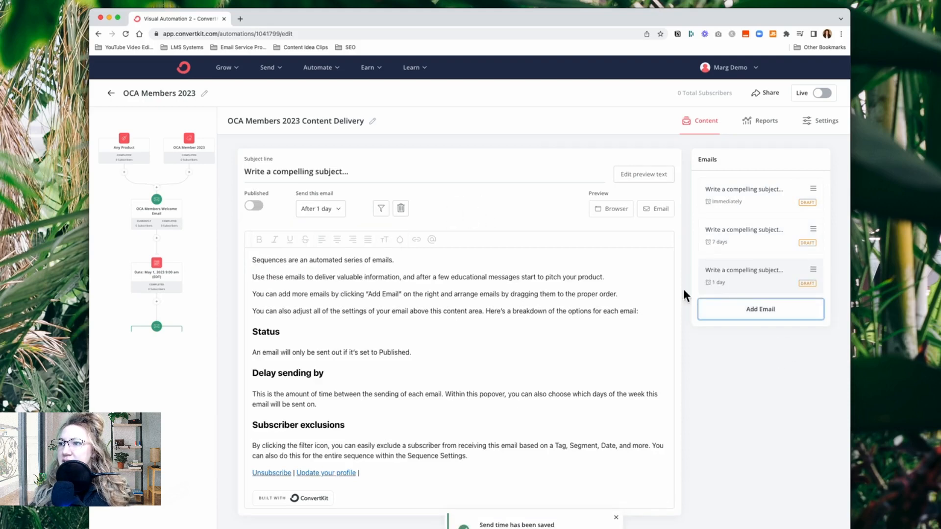
{"action": "left_click", "coordinate": [344, 210]}
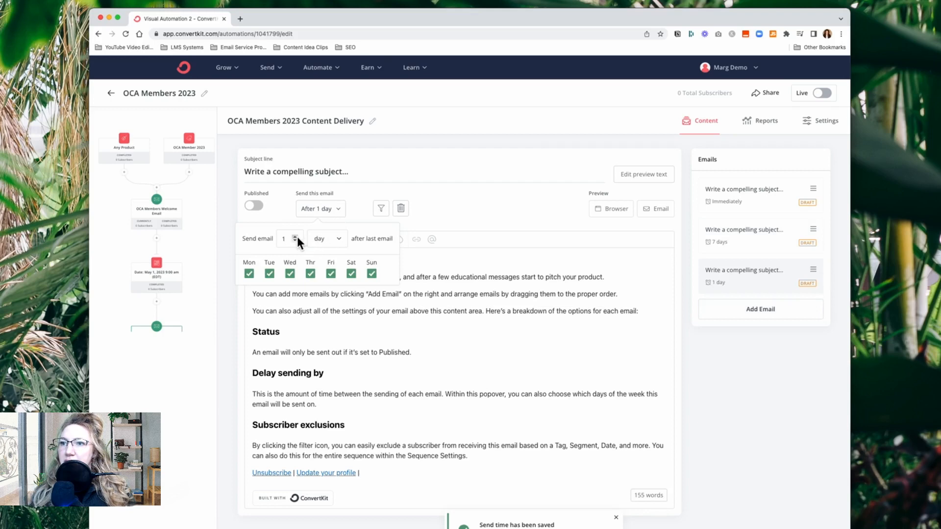
{"action": "left_click", "coordinate": [297, 237]}
{"action": "left_click", "coordinate": [297, 237]}
{"action": "left_click", "coordinate": [297, 237]}
{"action": "left_click", "coordinate": [297, 237]}
{"action": "left_click", "coordinate": [297, 236]}
{"action": "left_click", "coordinate": [297, 236]}
{"action": "left_click", "coordinate": [755, 368]}
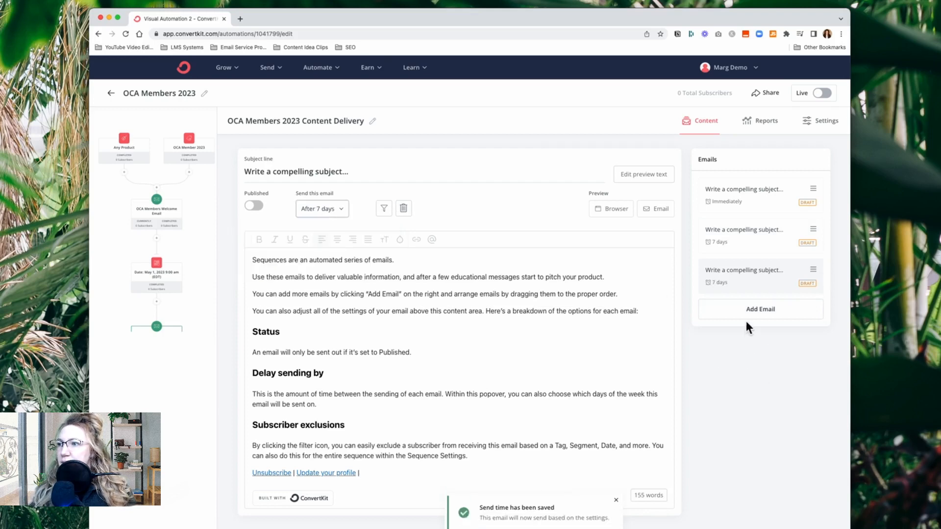
Add a fourth email to the sequence, also sent 7 days after the previous one
{"action": "left_click", "coordinate": [733, 314]}
{"action": "left_click", "coordinate": [343, 210]}
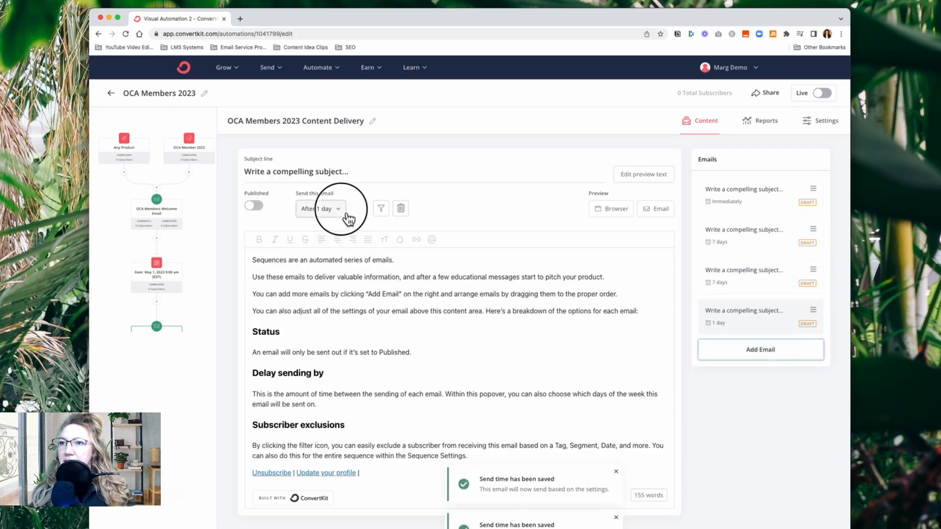
{"action": "left_click", "coordinate": [296, 238]}
{"action": "left_click", "coordinate": [296, 238]}
{"action": "left_click", "coordinate": [295, 237]}
{"action": "left_click", "coordinate": [296, 238]}
{"action": "left_click", "coordinate": [295, 237]}
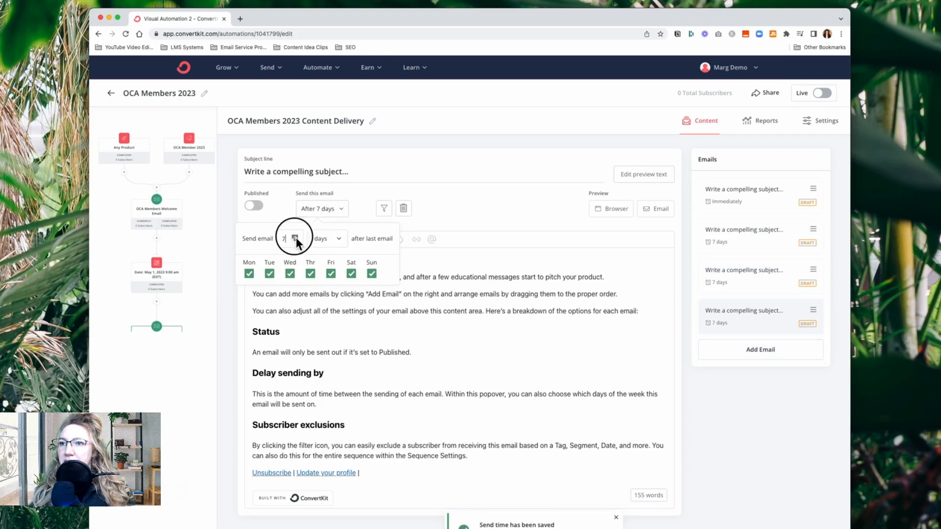
{"action": "left_click", "coordinate": [295, 237]}
{"action": "left_click", "coordinate": [772, 395]}
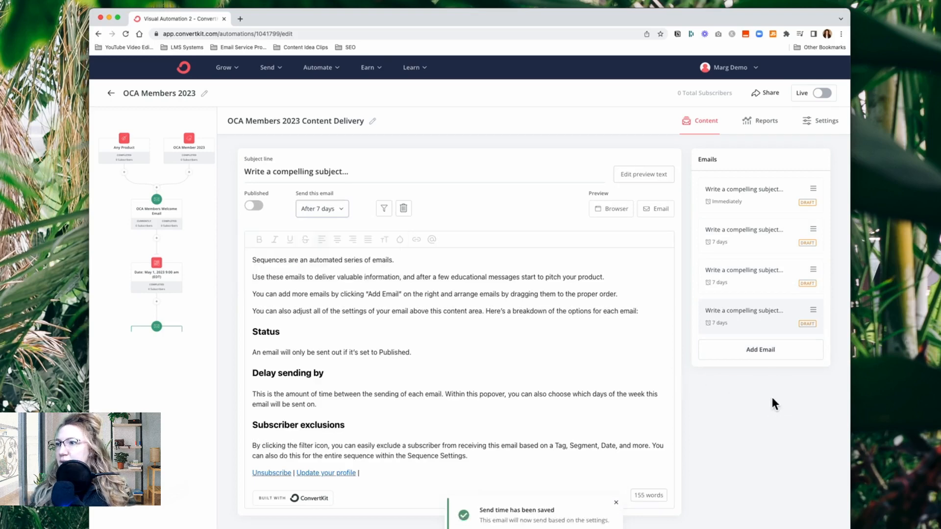
Go through the four draft emails in the content delivery sequence and check the send timing of each
{"action": "left_click", "coordinate": [726, 208]}
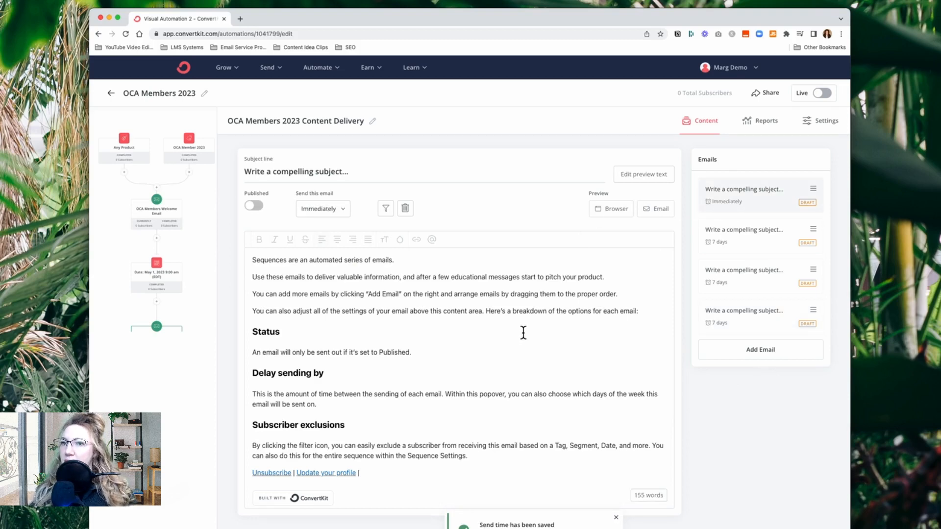
{"action": "left_click", "coordinate": [743, 243]}
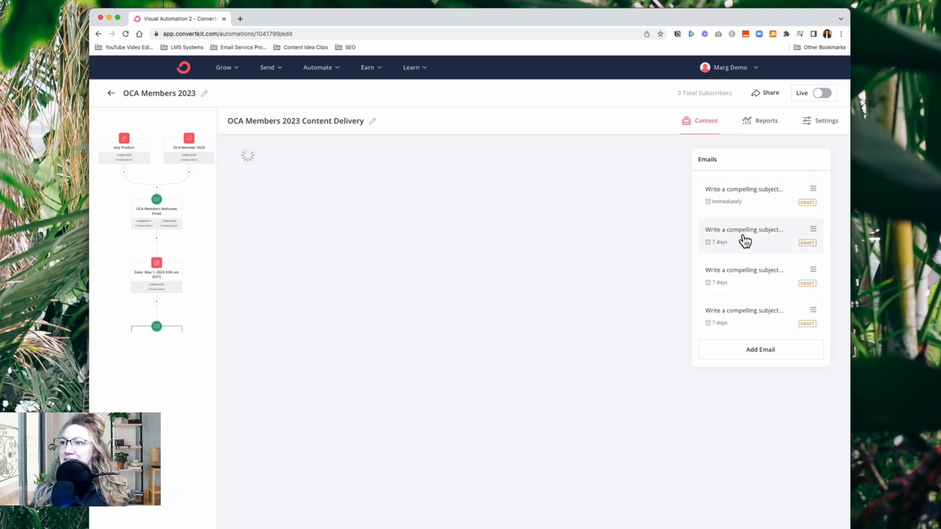
{"action": "left_click", "coordinate": [763, 287]}
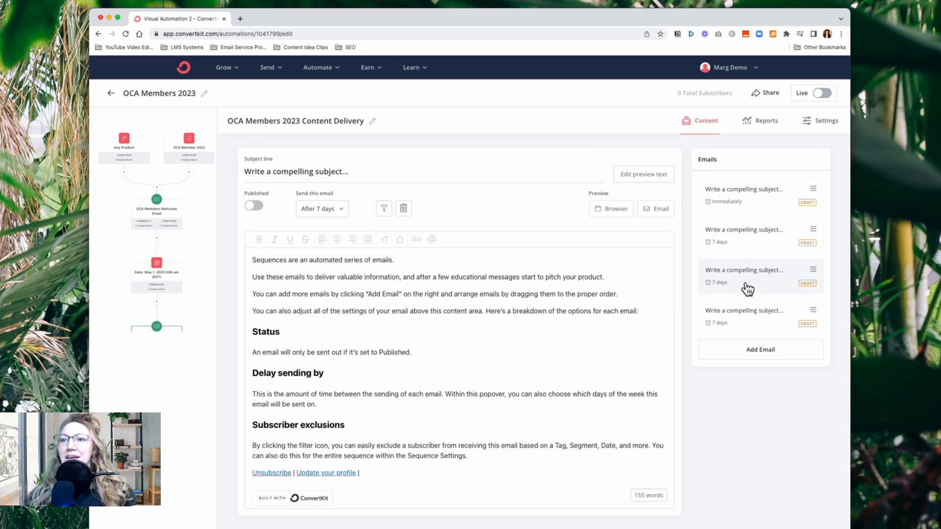
{"action": "left_click", "coordinate": [752, 247]}
{"action": "left_click", "coordinate": [751, 285]}
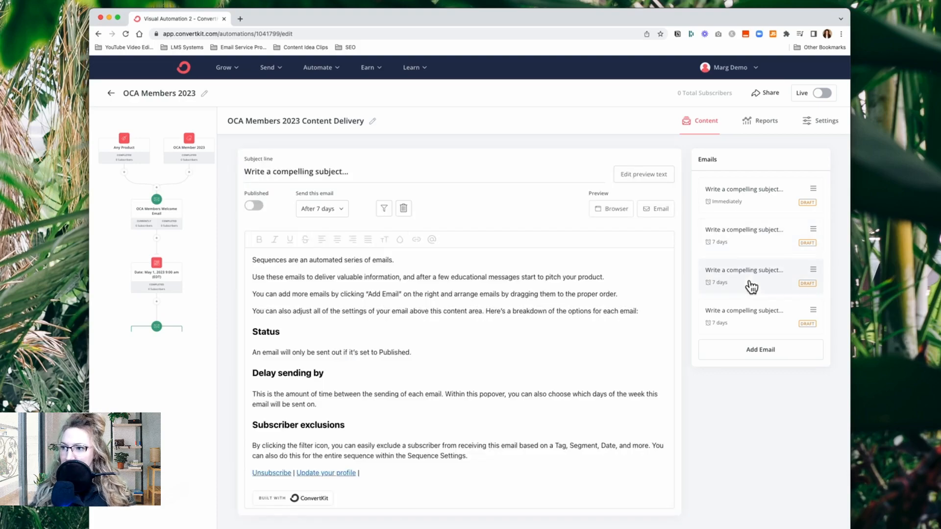
{"action": "left_click", "coordinate": [750, 323]}
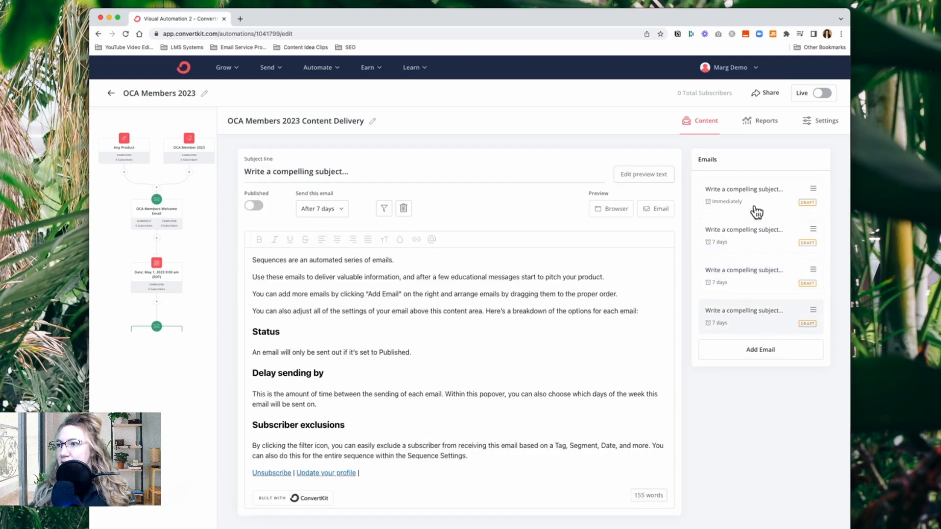
{"action": "left_click", "coordinate": [752, 209]}
{"action": "left_click", "coordinate": [743, 239]}
{"action": "left_click", "coordinate": [739, 278]}
{"action": "left_click", "coordinate": [736, 314]}
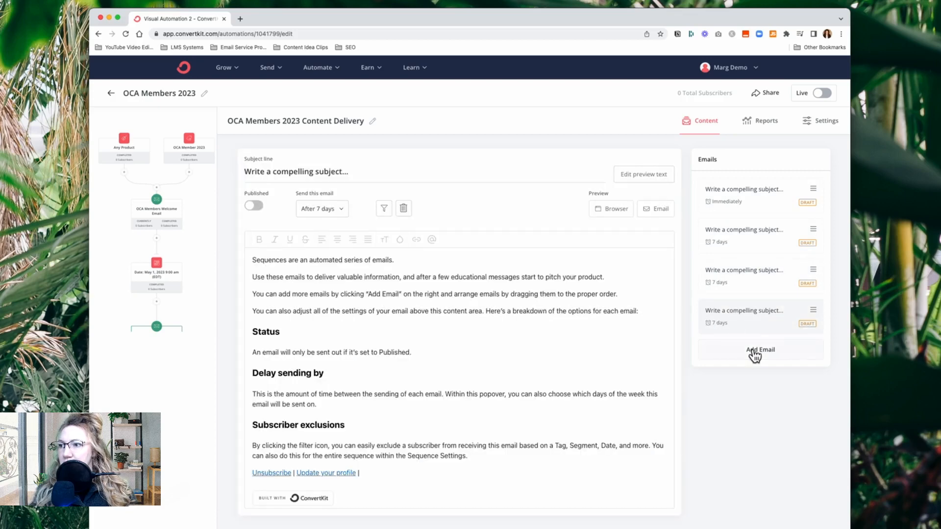
Add a fifth email to the sequence and set its send time to 7 days after the last email
{"action": "left_click", "coordinate": [755, 352]}
{"action": "left_click", "coordinate": [341, 211]}
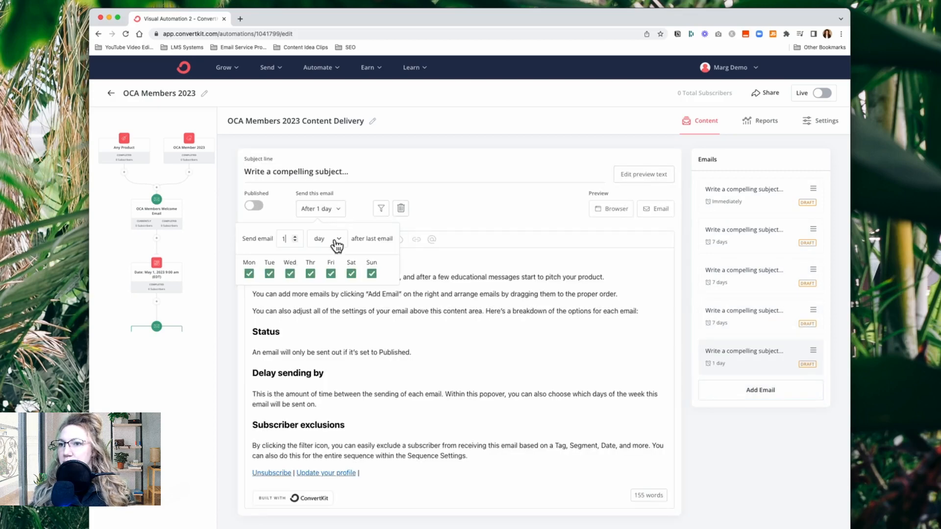
{"action": "left_click", "coordinate": [296, 237]}
{"action": "left_click", "coordinate": [295, 236]}
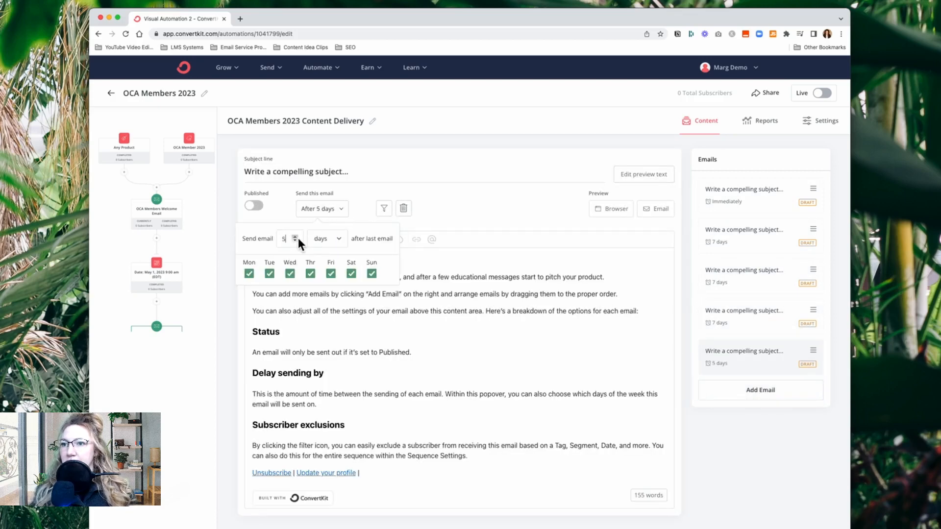
{"action": "left_click", "coordinate": [295, 236]}
{"action": "left_click", "coordinate": [295, 237]}
{"action": "left_click", "coordinate": [515, 225]}
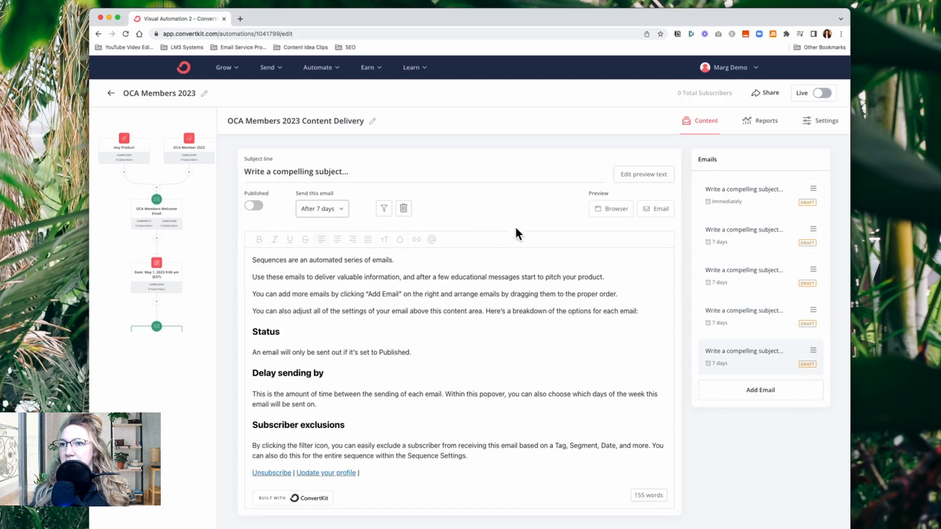
Add a sixth email to the sequence and schedule it 7 days after the fifth
{"action": "left_click", "coordinate": [744, 398]}
{"action": "left_click", "coordinate": [338, 211]}
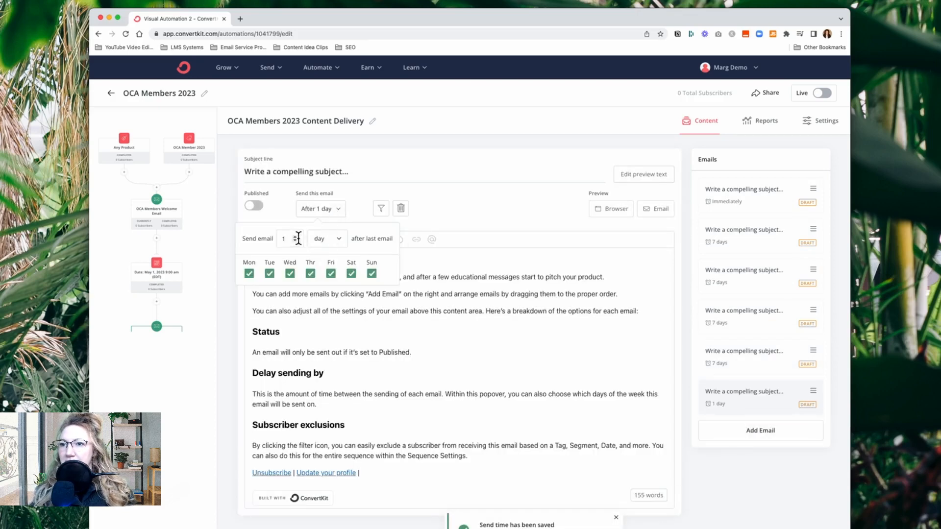
{"action": "left_click", "coordinate": [295, 237]}
{"action": "left_click", "coordinate": [295, 237]}
{"action": "left_click", "coordinate": [295, 236]}
{"action": "left_click", "coordinate": [295, 236]}
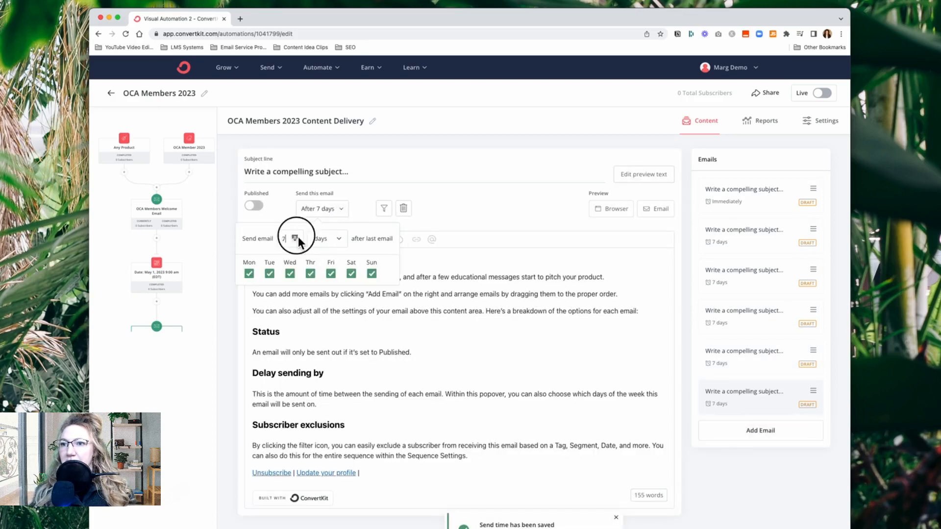
{"action": "left_click", "coordinate": [489, 230]}
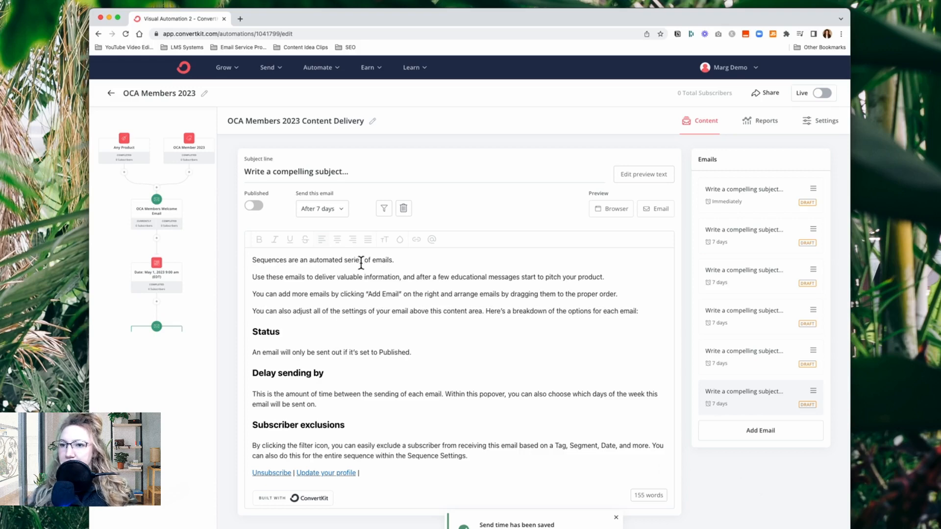
Return to the full OCA Members 2023 automation flow and look over its entry points and steps
{"action": "left_click", "coordinate": [205, 286]}
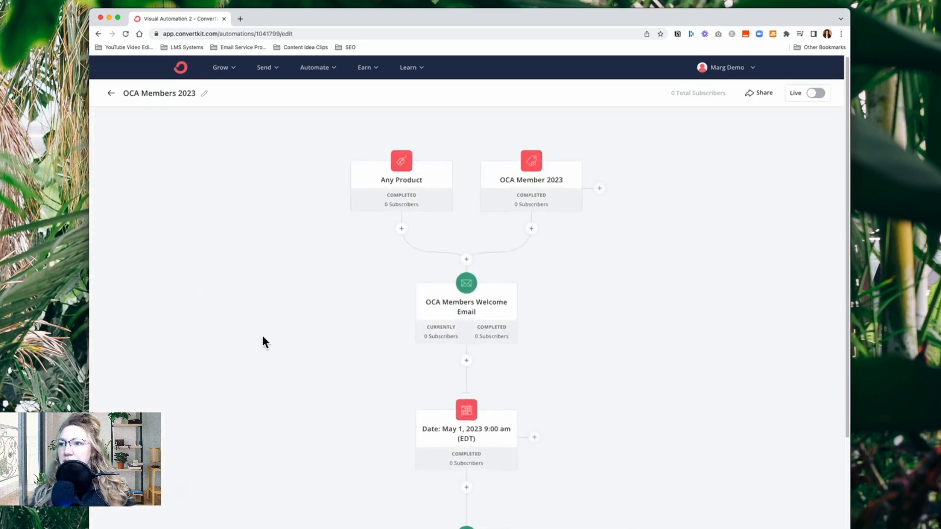
{"action": "scroll", "coordinate": [263, 336], "scroll_direction": "down", "scroll_amount": 5}
{"action": "scroll", "coordinate": [263, 337], "scroll_direction": "up", "scroll_amount": 5}
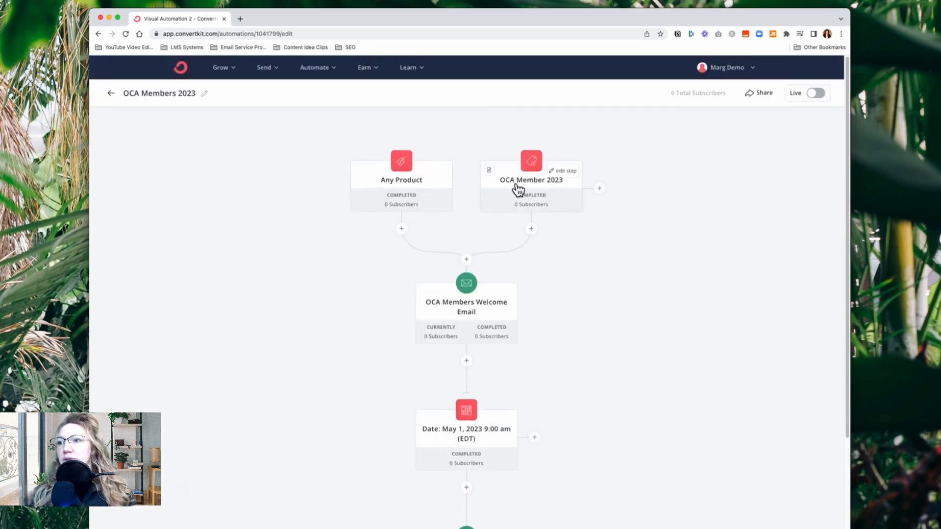
Set the OCA Members 2023 Content Delivery sequence to allow multiple restarts and keep subscribers added via Visual Automations in it, and save the sequence settings
{"action": "scroll", "coordinate": [580, 357], "scroll_direction": "down", "scroll_amount": 5}
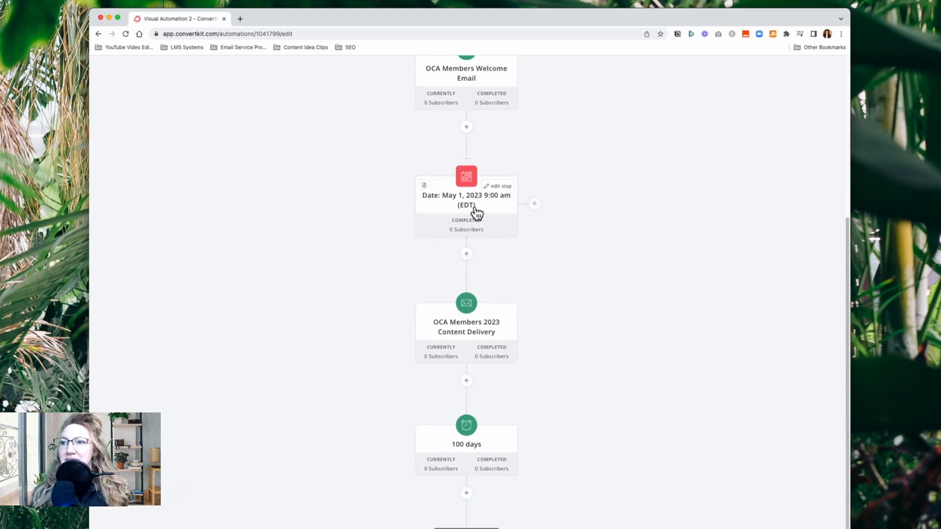
{"action": "left_click", "coordinate": [469, 326]}
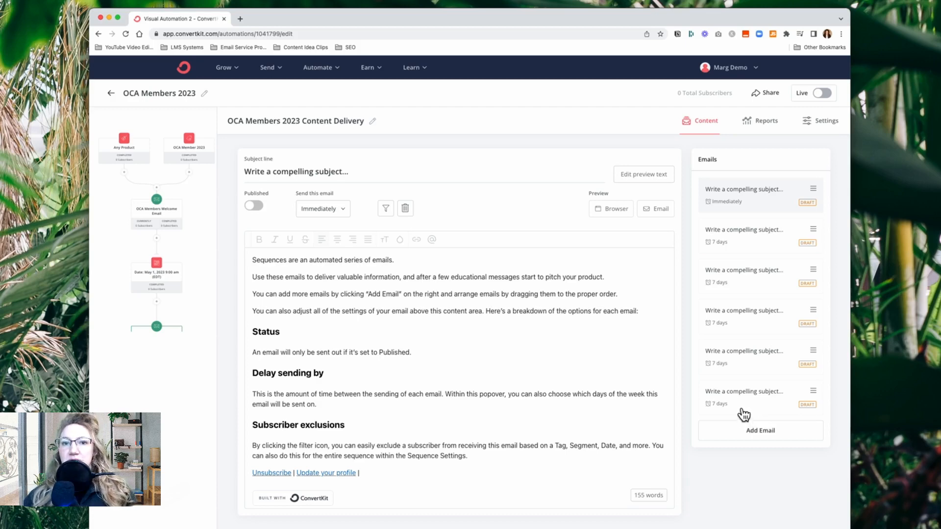
{"action": "left_click", "coordinate": [827, 122]}
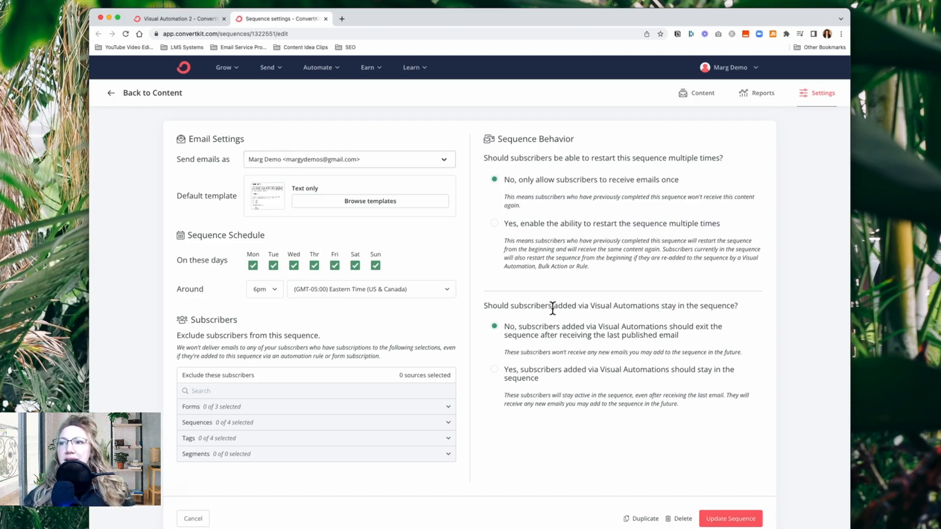
{"action": "left_click", "coordinate": [515, 227]}
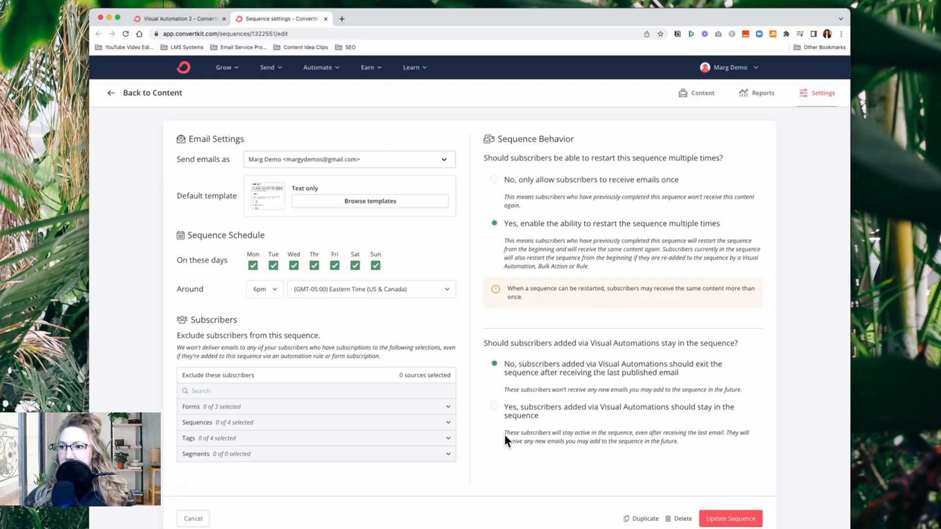
{"action": "left_click", "coordinate": [505, 418]}
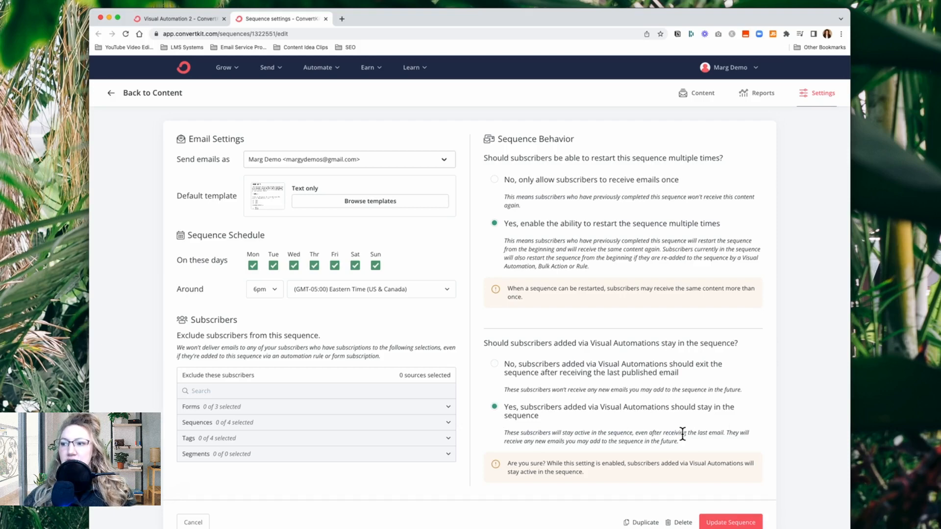
{"action": "left_click", "coordinate": [736, 524]}
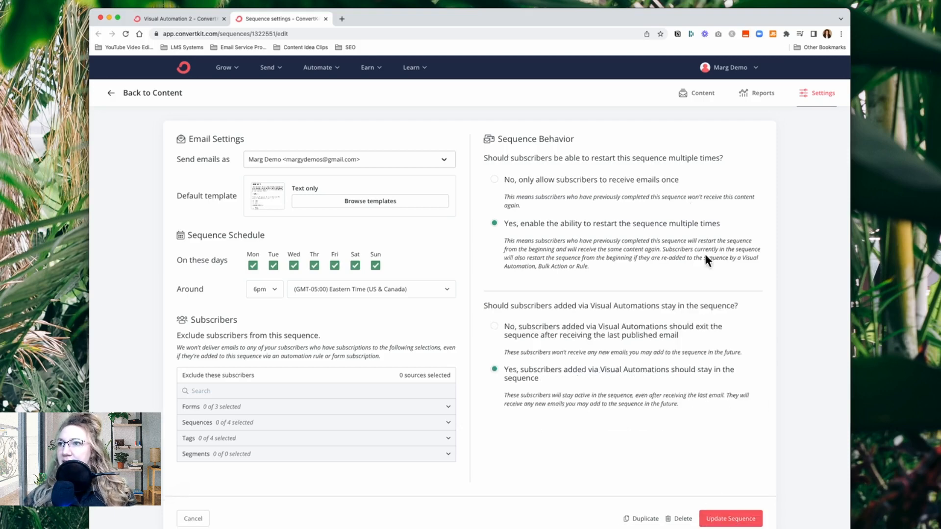
{"action": "left_click", "coordinate": [326, 18]}
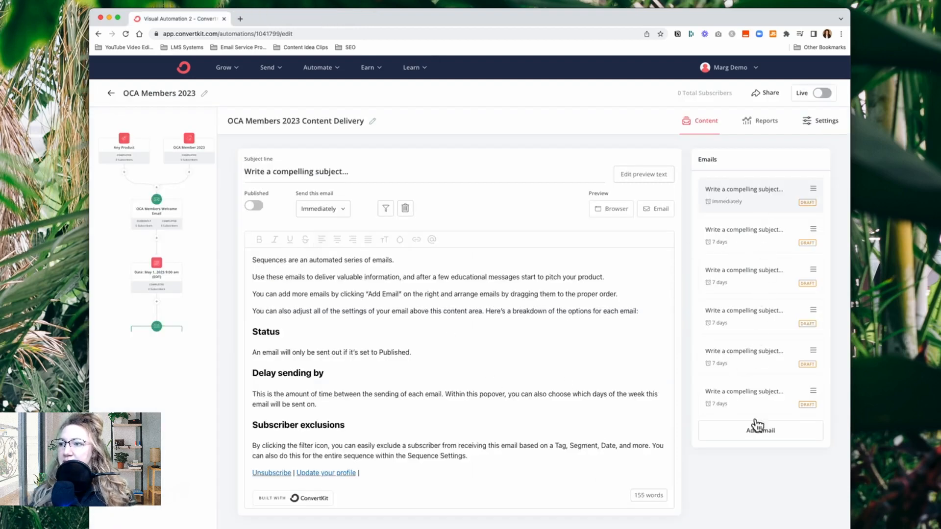
Review the draft emails and send timing in the content delivery sequence and in the OCA Members Welcome Email sequence
{"action": "left_click", "coordinate": [759, 236]}
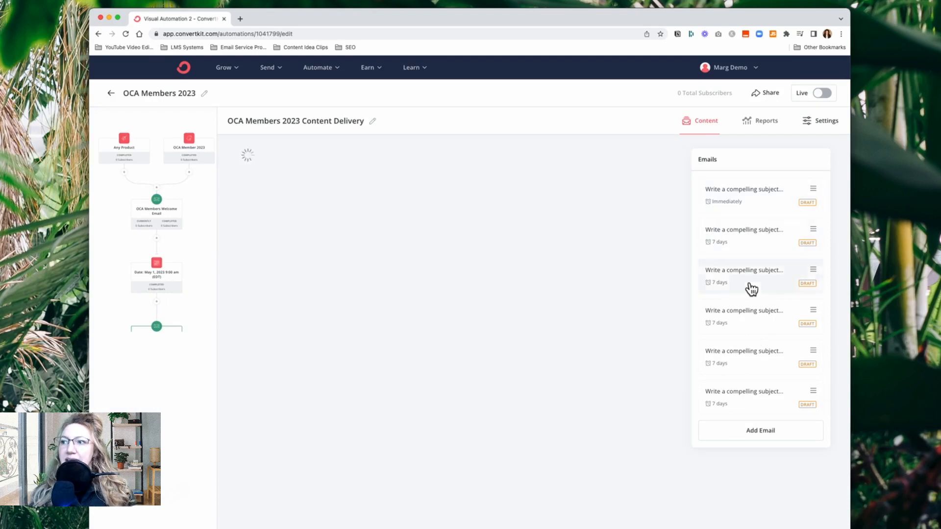
{"action": "left_click", "coordinate": [755, 407]}
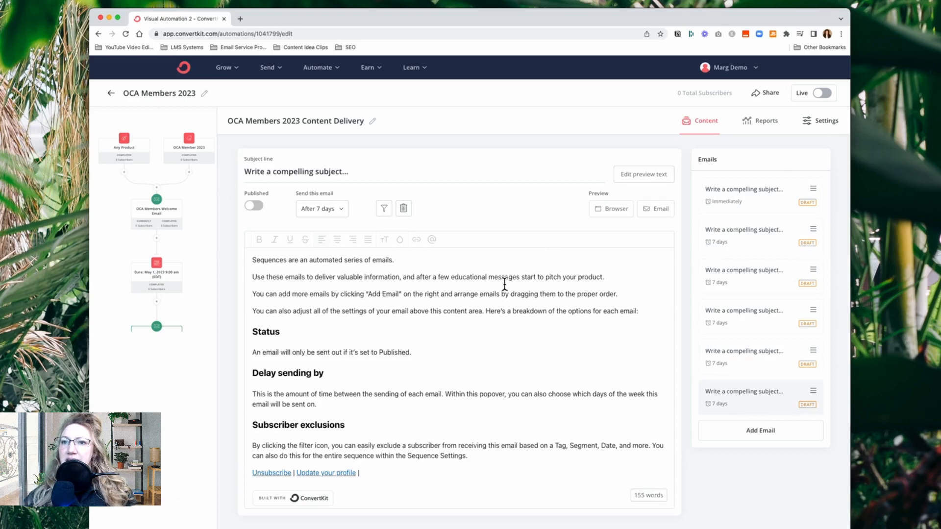
{"action": "left_click", "coordinate": [197, 260]}
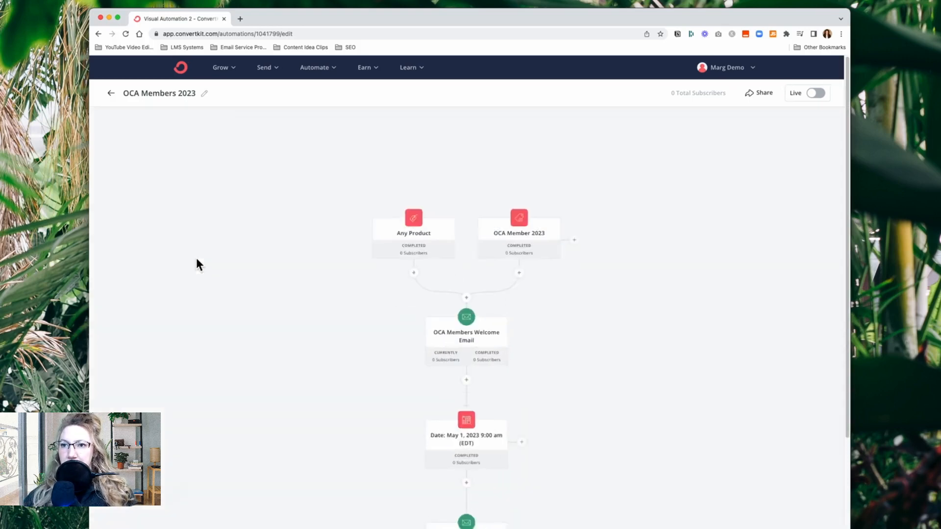
{"action": "left_click", "coordinate": [476, 316]}
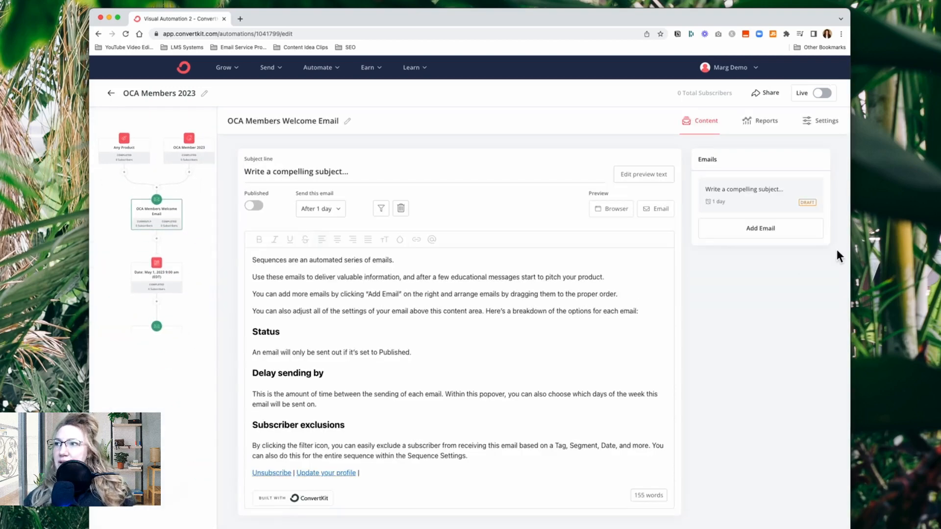
{"action": "left_click", "coordinate": [201, 260]}
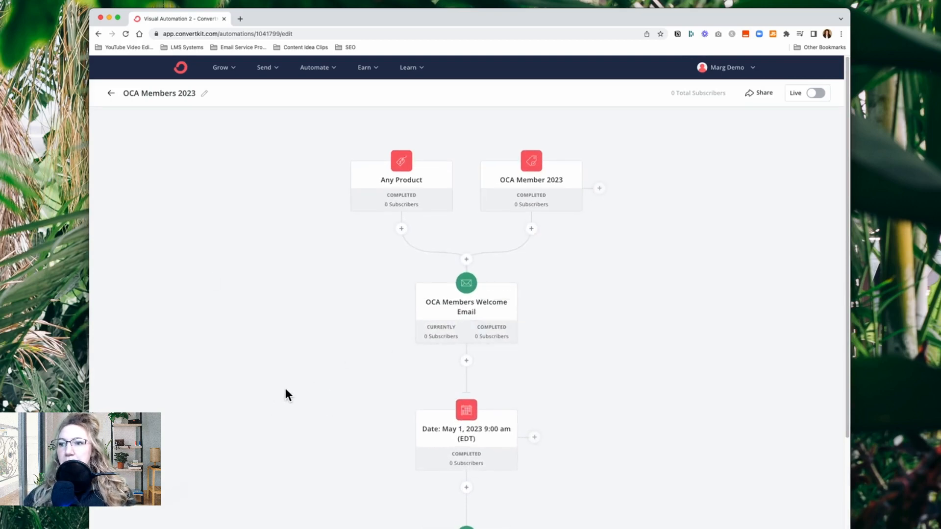
{"action": "scroll", "coordinate": [286, 390], "scroll_direction": "down", "scroll_amount": 3}
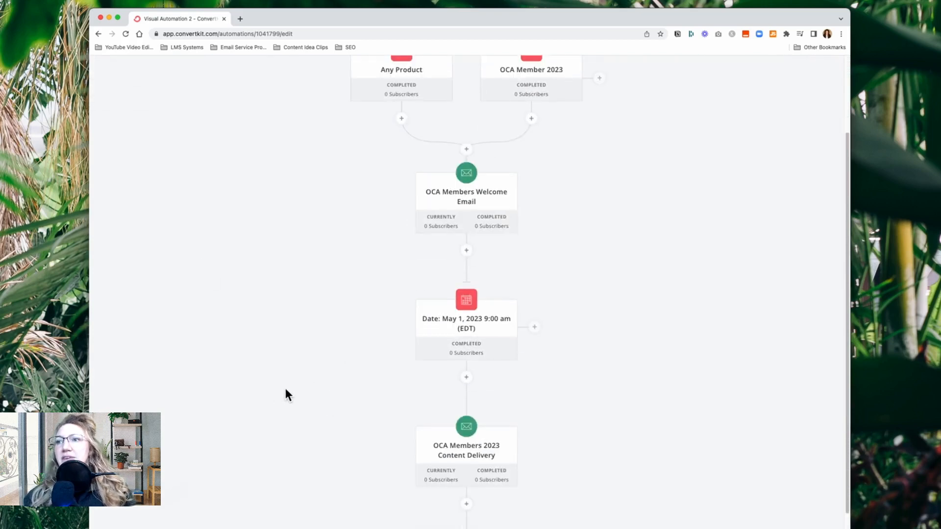
{"action": "left_click", "coordinate": [468, 202]}
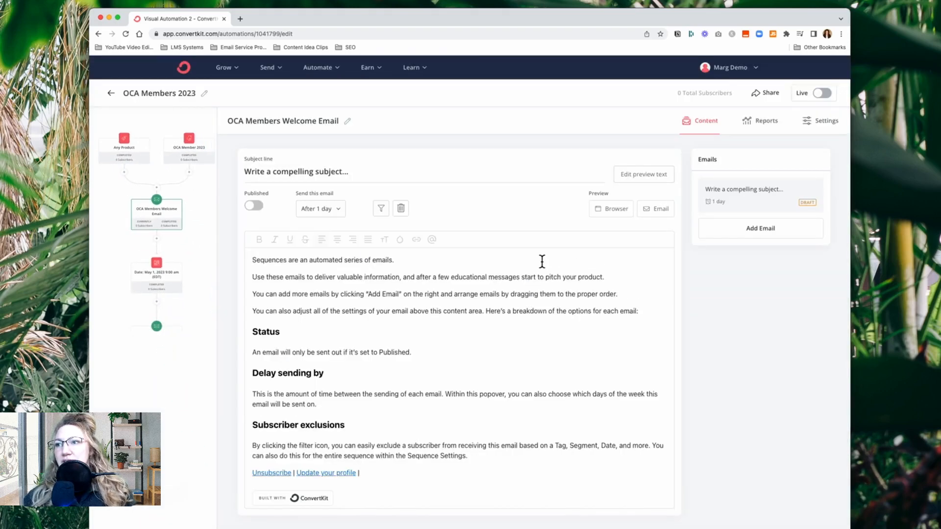
{"action": "left_click", "coordinate": [205, 278]}
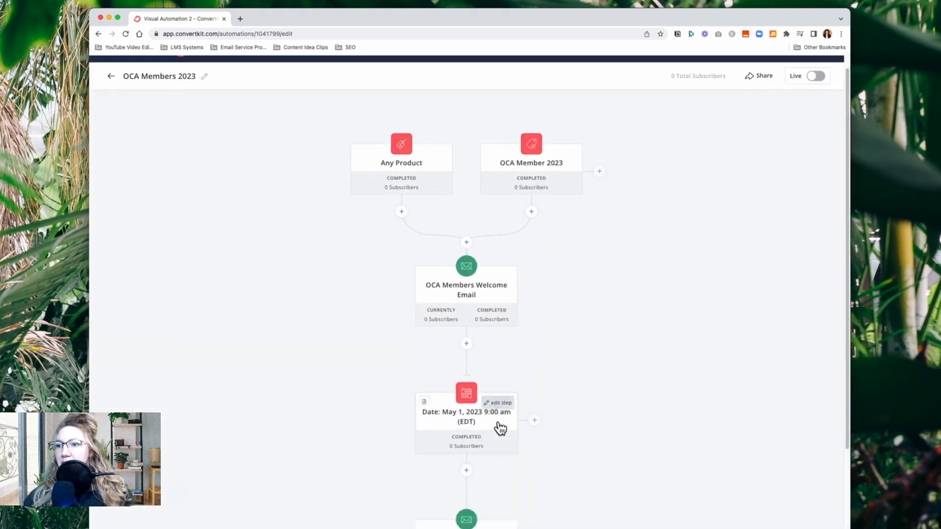
Check the sending days and time in the OCA Members 2023 Content Delivery sequence settings
{"action": "scroll", "coordinate": [498, 426], "scroll_direction": "down", "scroll_amount": 5}
{"action": "left_click", "coordinate": [473, 316]}
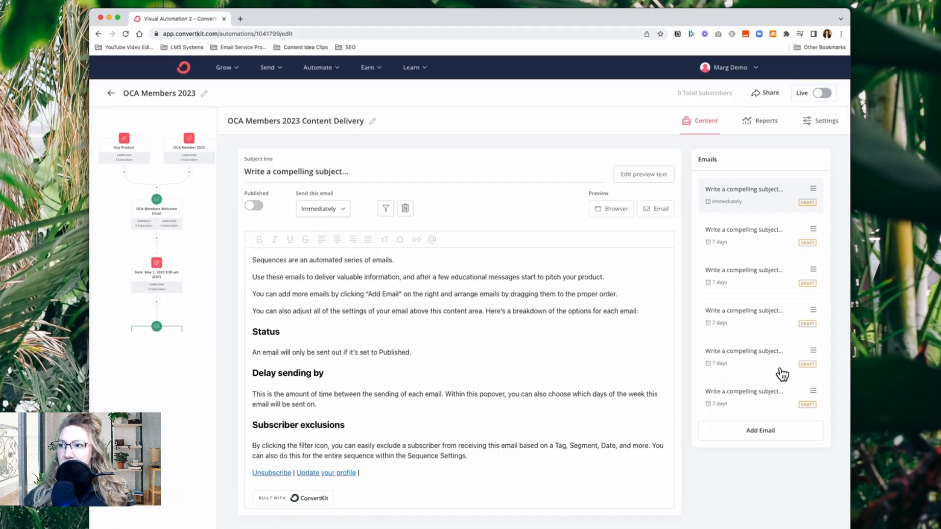
{"action": "left_click", "coordinate": [818, 123]}
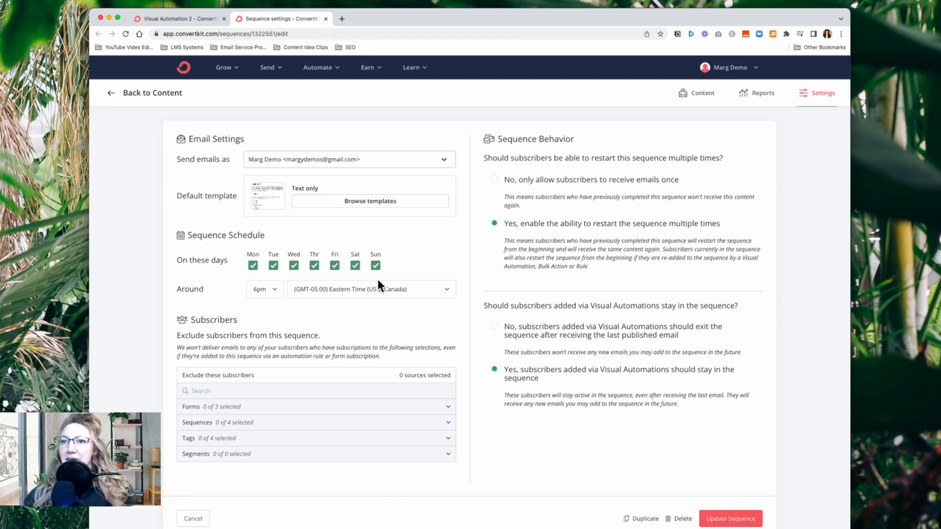
{"action": "left_click", "coordinate": [326, 19]}
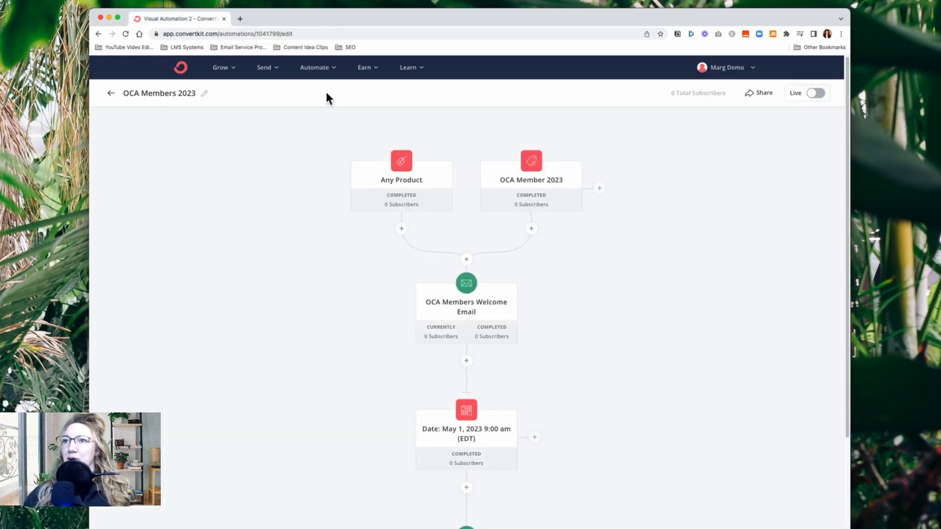
Reopen the OCA Members 2023 automation from the automations list and turn it live
{"action": "left_click", "coordinate": [110, 93]}
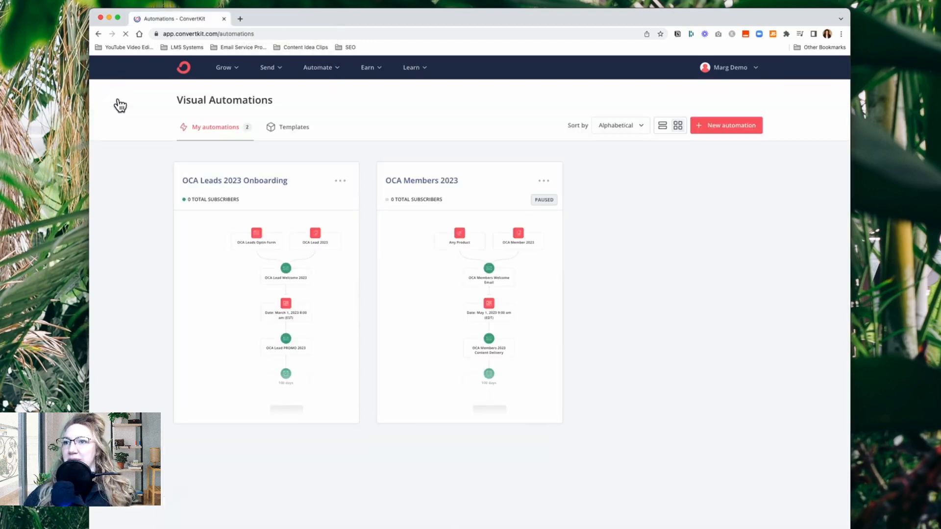
{"action": "left_click", "coordinate": [454, 189]}
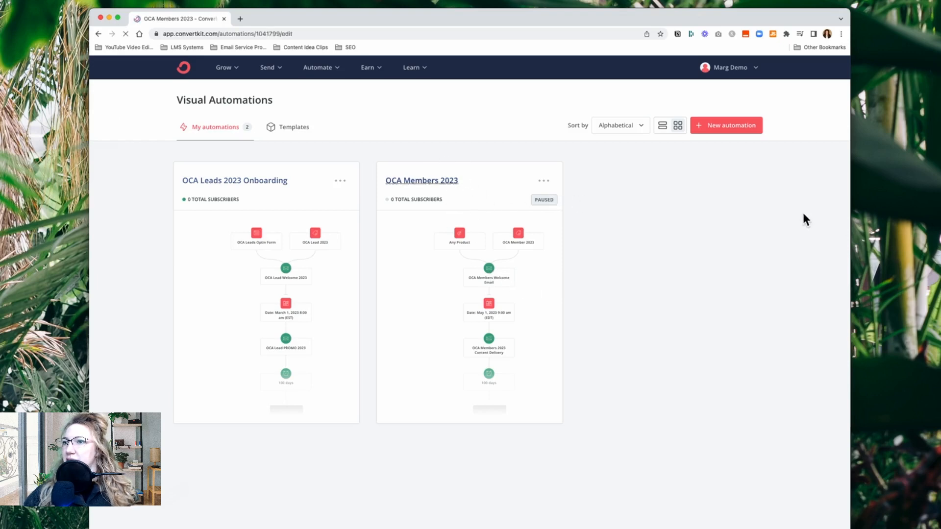
{"action": "left_click", "coordinate": [816, 93]}
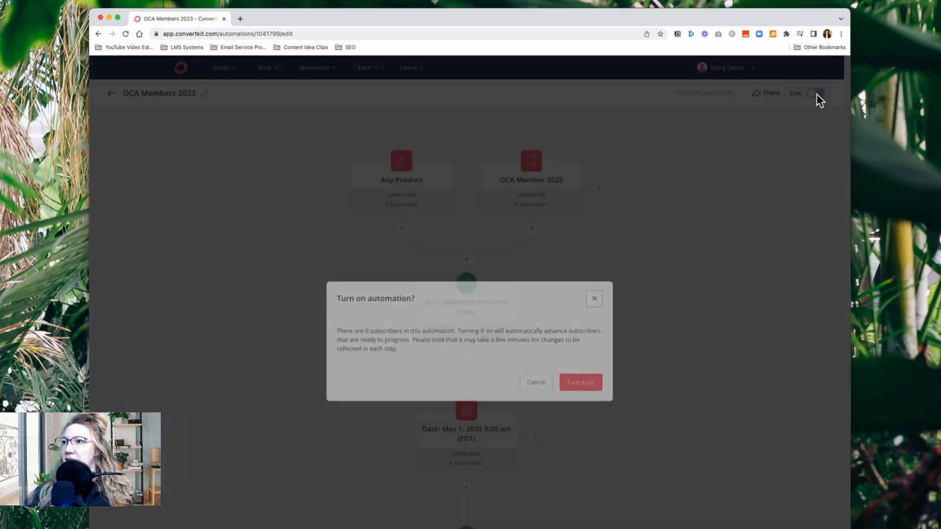
{"action": "left_click", "coordinate": [582, 381]}
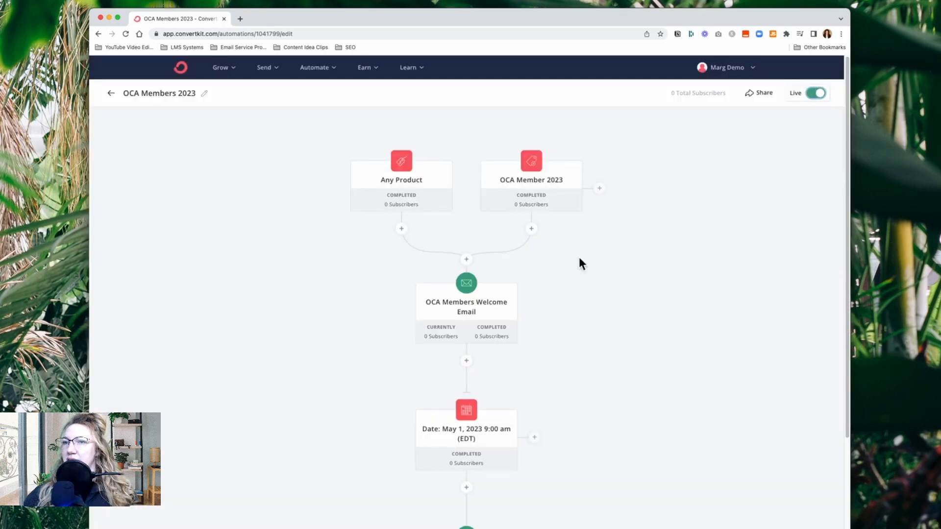
Create a new empty visual automation from scratch and open its name for editing with the whole name selected
{"action": "left_click", "coordinate": [112, 93]}
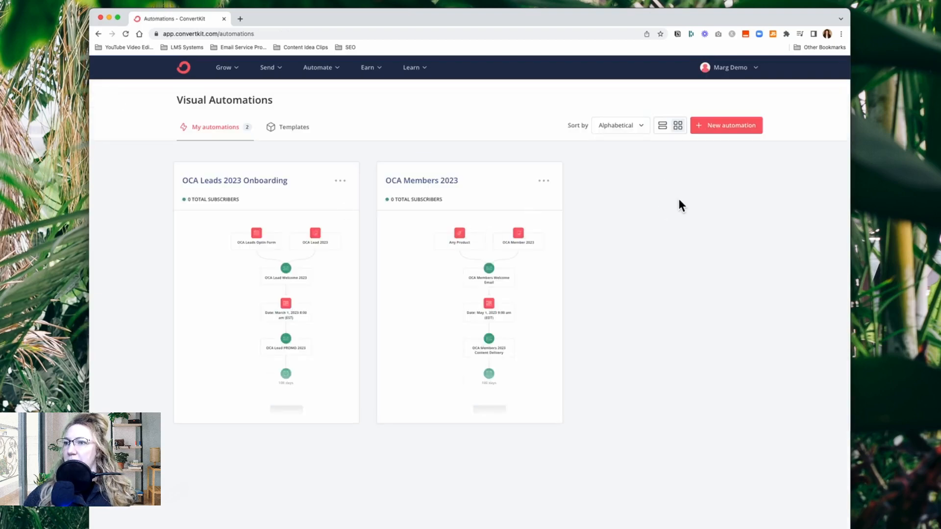
{"action": "left_click", "coordinate": [742, 129]}
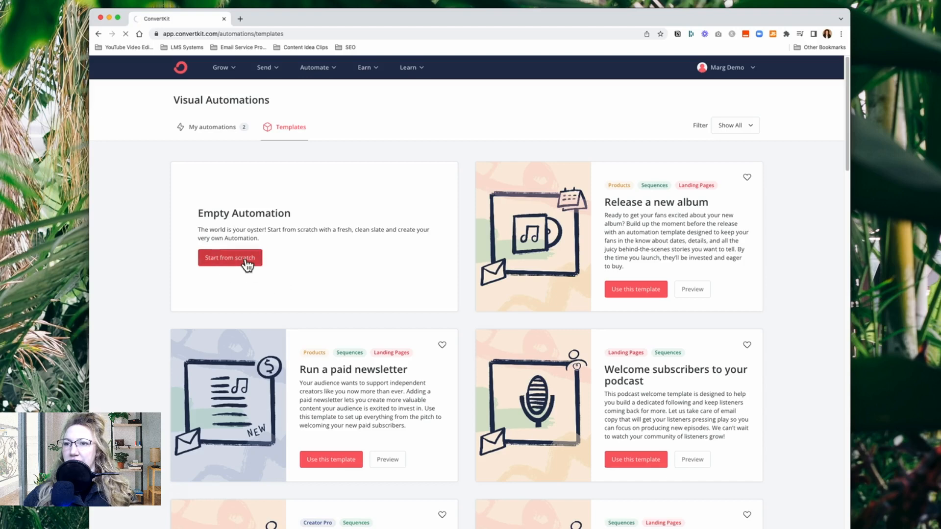
{"action": "left_click", "coordinate": [247, 265]}
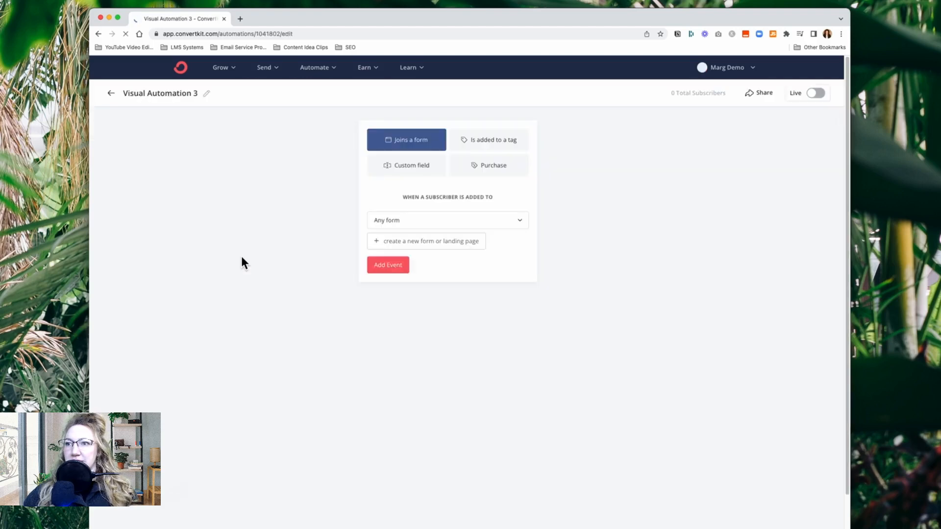
{"action": "left_click", "coordinate": [206, 94]}
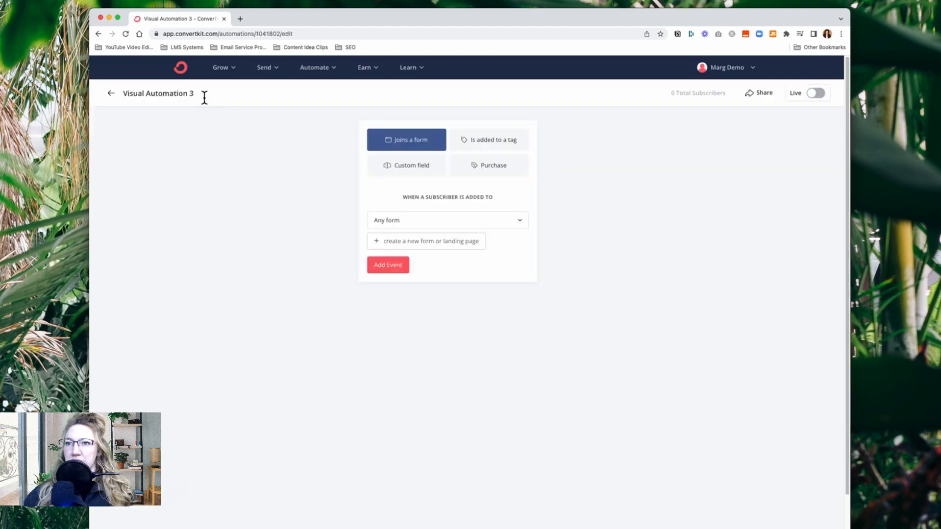
{"action": "left_click_drag", "start_coordinate": [198, 94], "coordinate": [124, 98]}
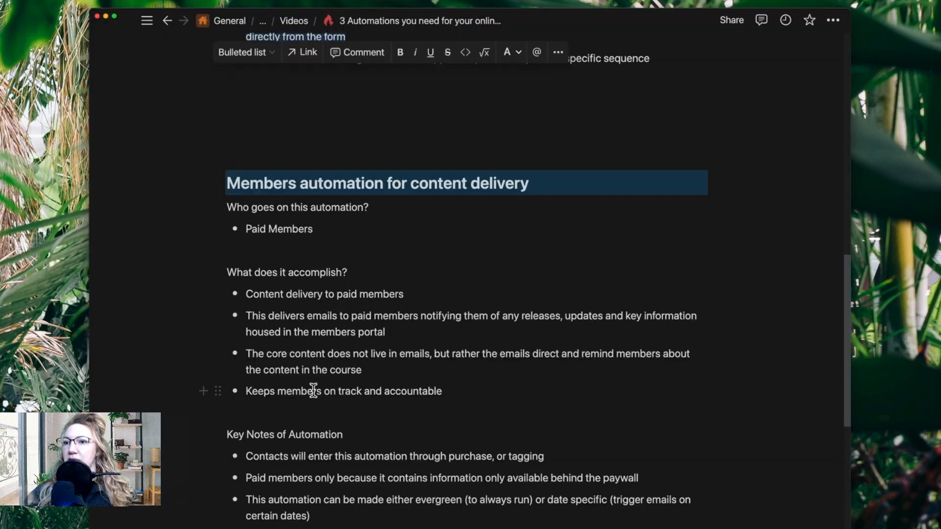
Switch to the planning notes and read the section on the Bonus content or Live Call delivery automation
{"action": "scroll", "coordinate": [324, 390], "scroll_direction": "down", "scroll_amount": 10}
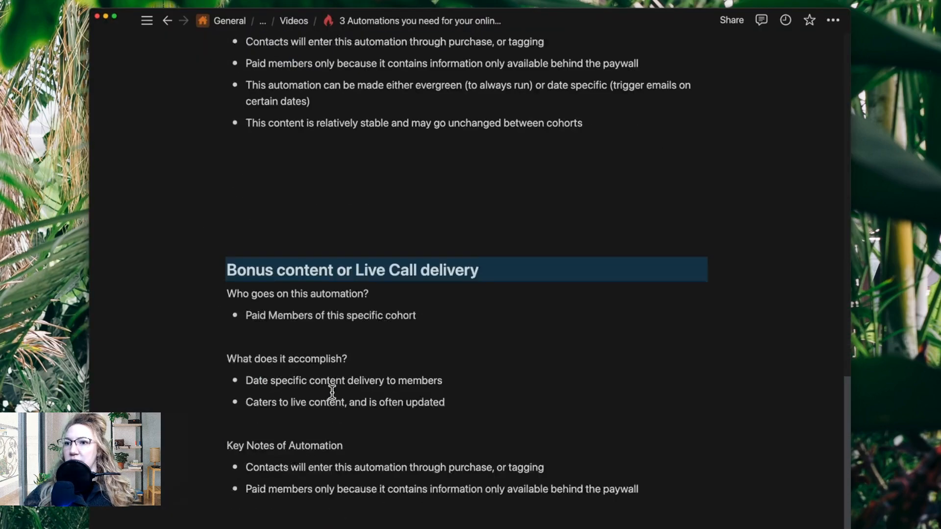
{"action": "scroll", "coordinate": [332, 392], "scroll_direction": "down", "scroll_amount": 2}
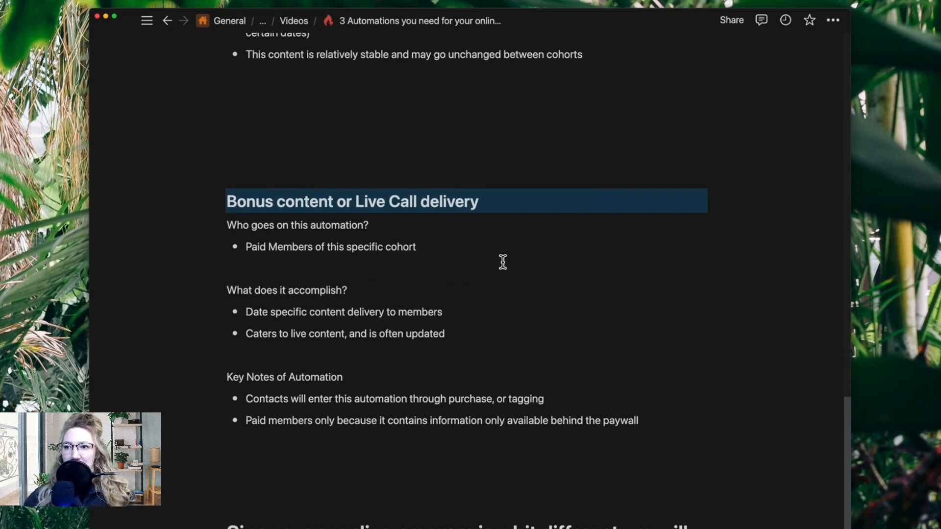
{"action": "scroll", "coordinate": [500, 269], "scroll_direction": "down", "scroll_amount": 2}
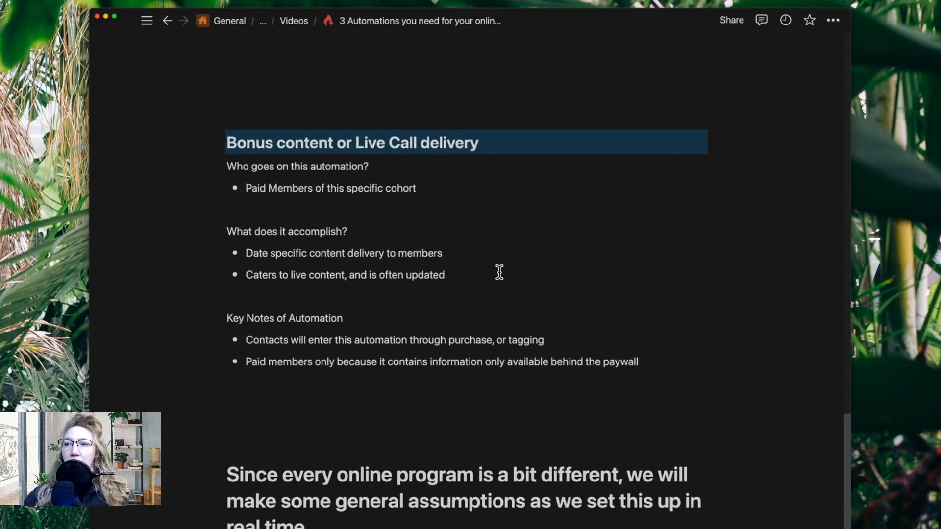
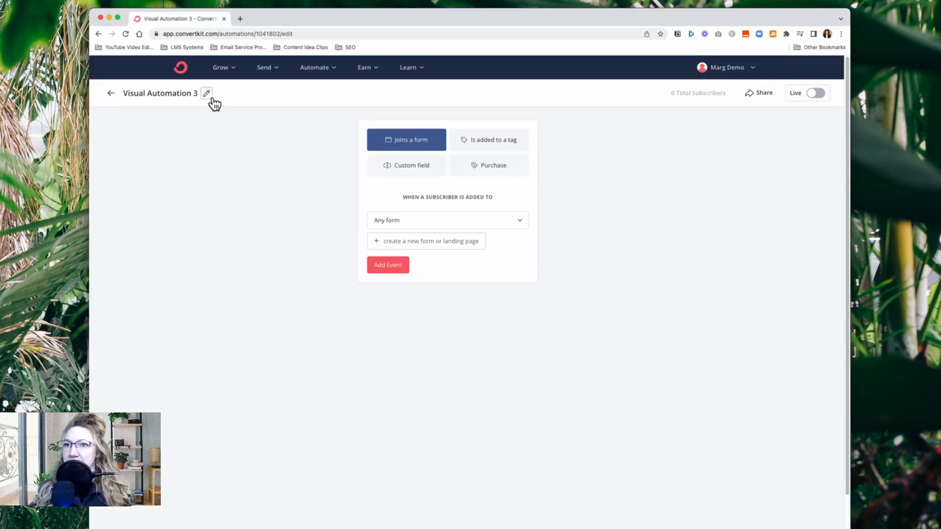
Rename the new visual automation to OCA Members 2023 LIVE CALLS
{"action": "left_click", "coordinate": [207, 94]}
{"action": "left_click_drag", "start_coordinate": [195, 95], "coordinate": [123, 94]}
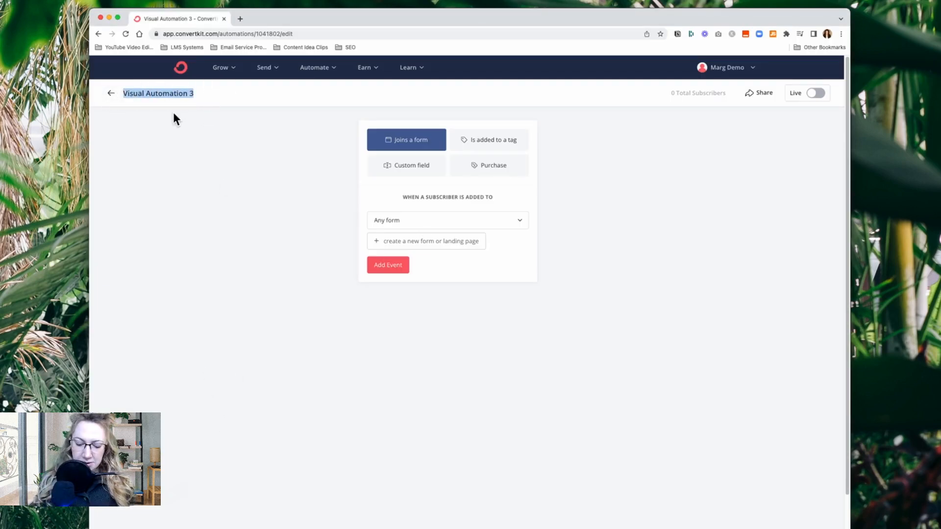
{"action": "type", "text": "OCA Memb"}
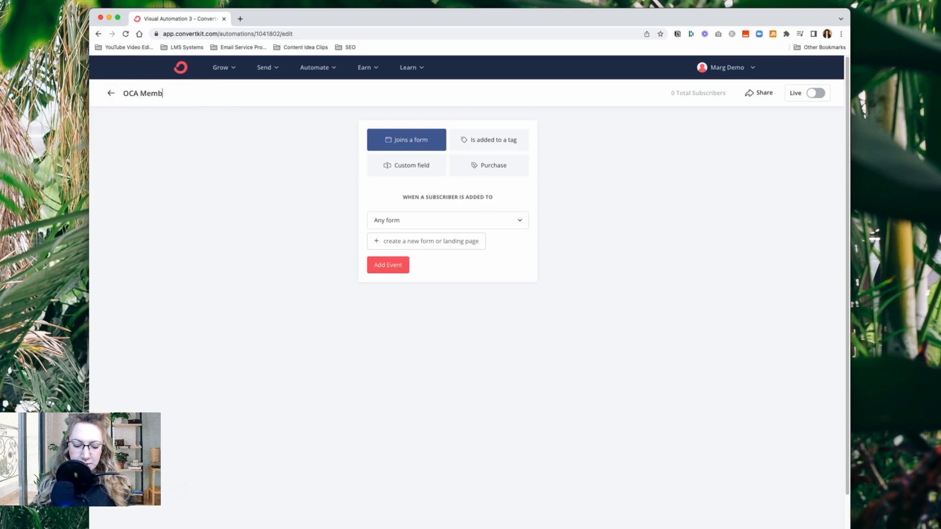
{"action": "type", "text": "ers 2023"}
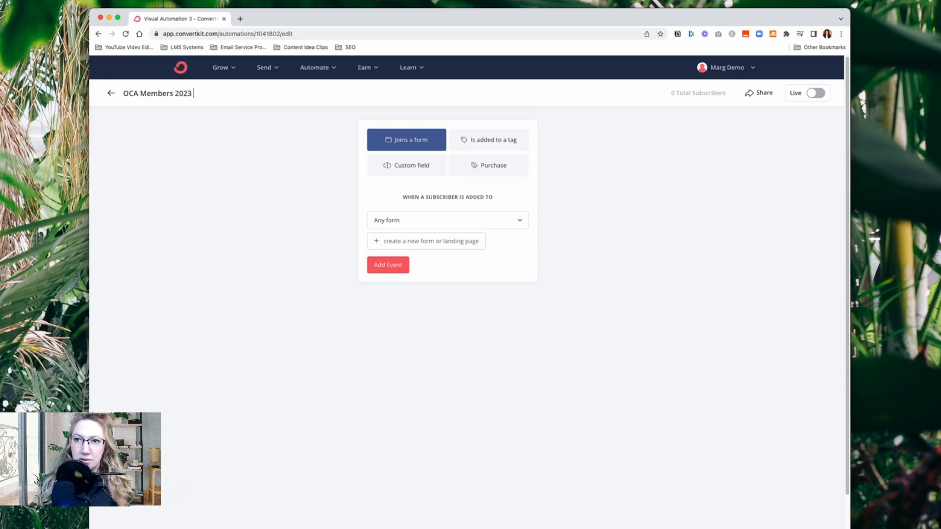
{"action": "type", "text": " Li"}
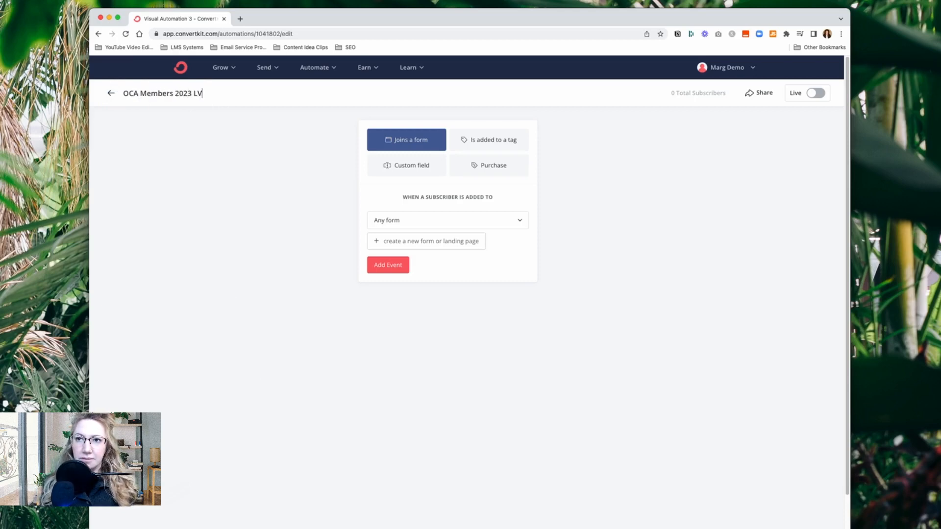
{"action": "type", "text": "S"}
{"action": "key", "text": "BackSpace"}
{"action": "key", "text": "BackSpace"}
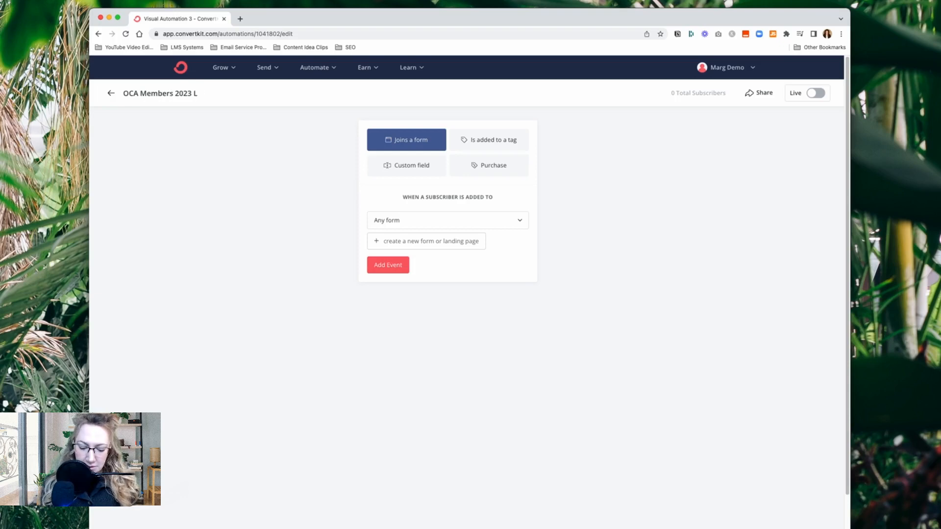
{"action": "type", "text": "IVE CALLS"}
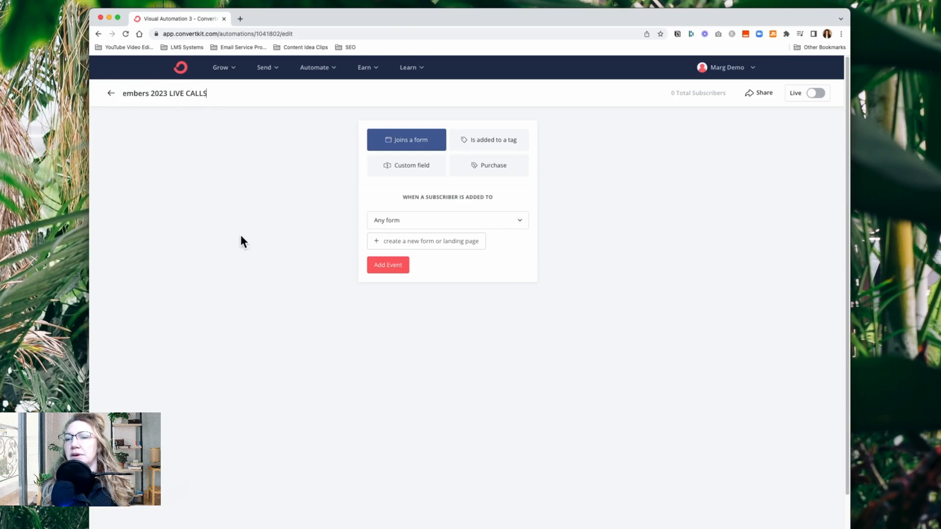
{"action": "left_click", "coordinate": [313, 242]}
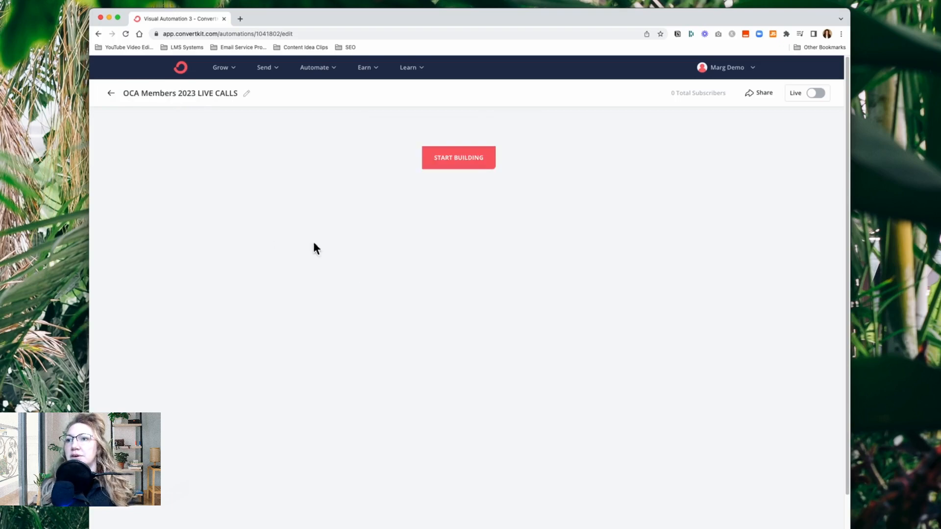
Start the automation with an event for subscribers who are added to the OCA Member 2023 tag
{"action": "left_click", "coordinate": [466, 177]}
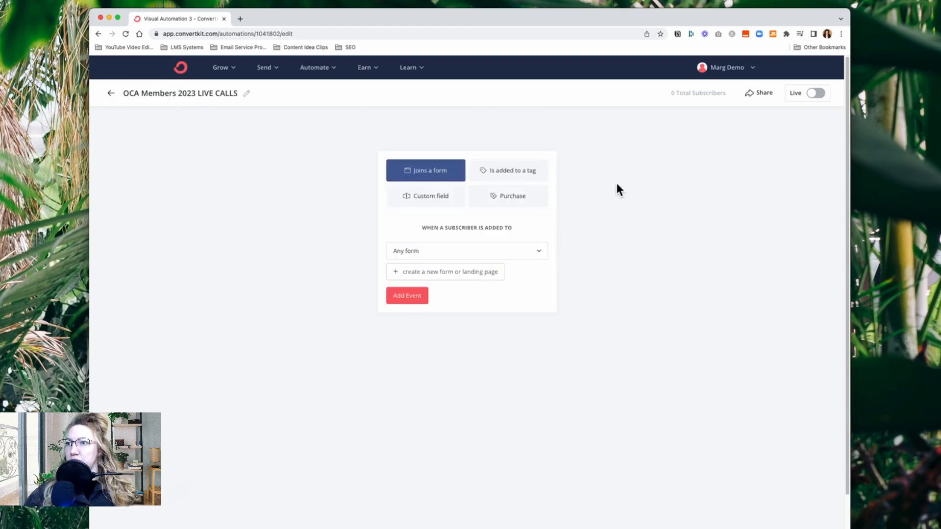
{"action": "left_click", "coordinate": [517, 176]}
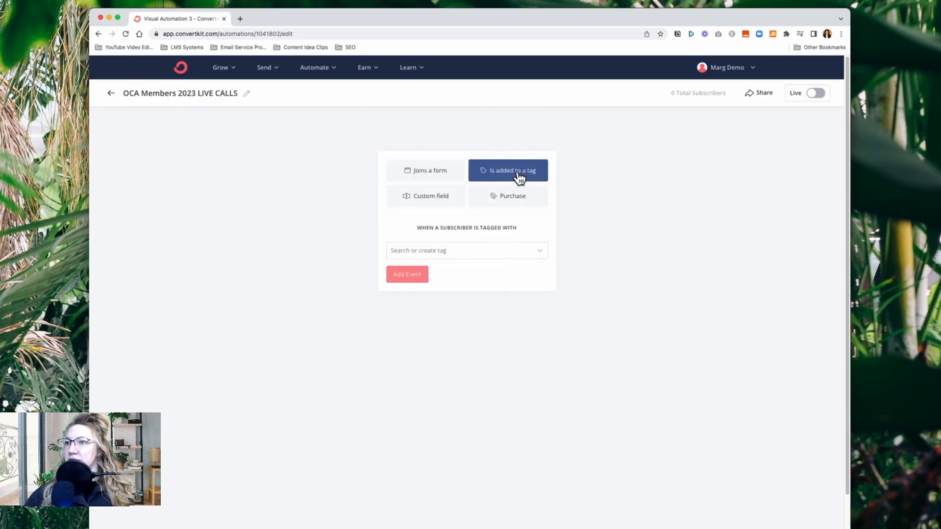
{"action": "left_click", "coordinate": [472, 251]}
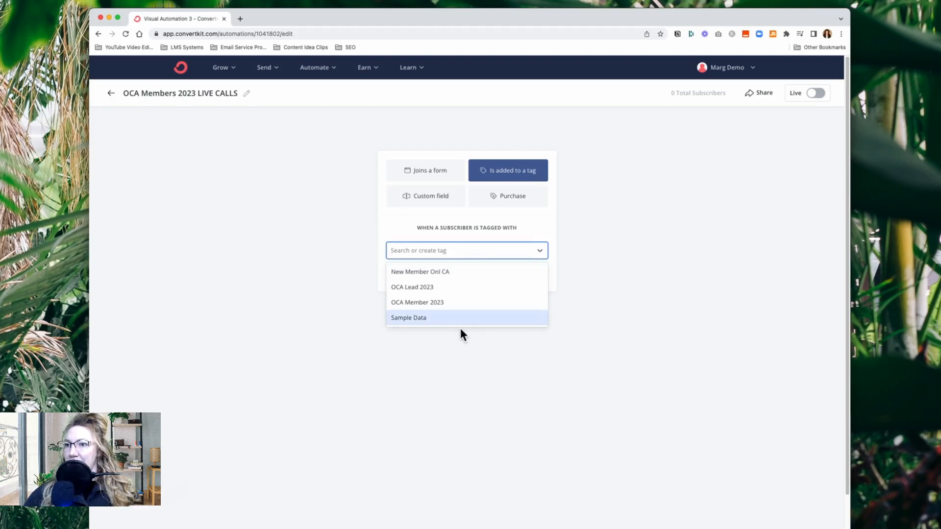
{"action": "scroll", "coordinate": [480, 306], "scroll_direction": "down", "scroll_amount": 1}
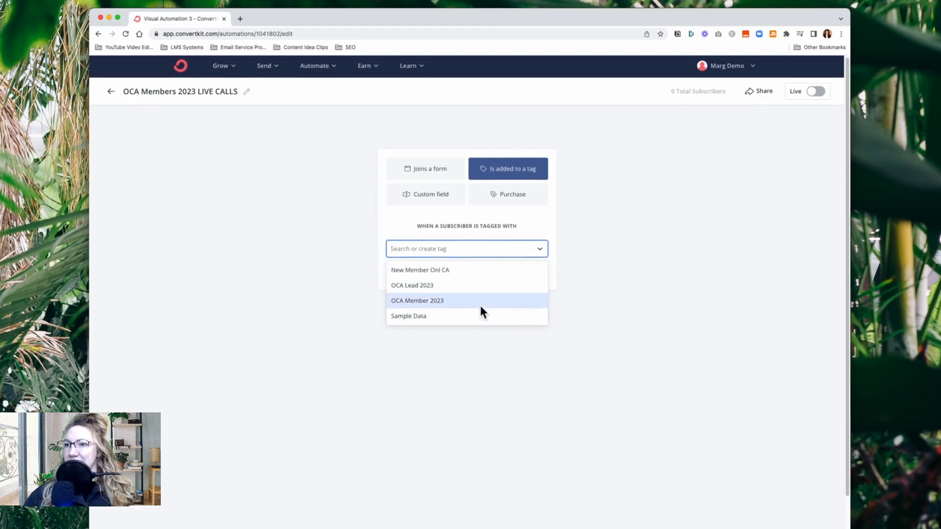
{"action": "left_click", "coordinate": [447, 302]}
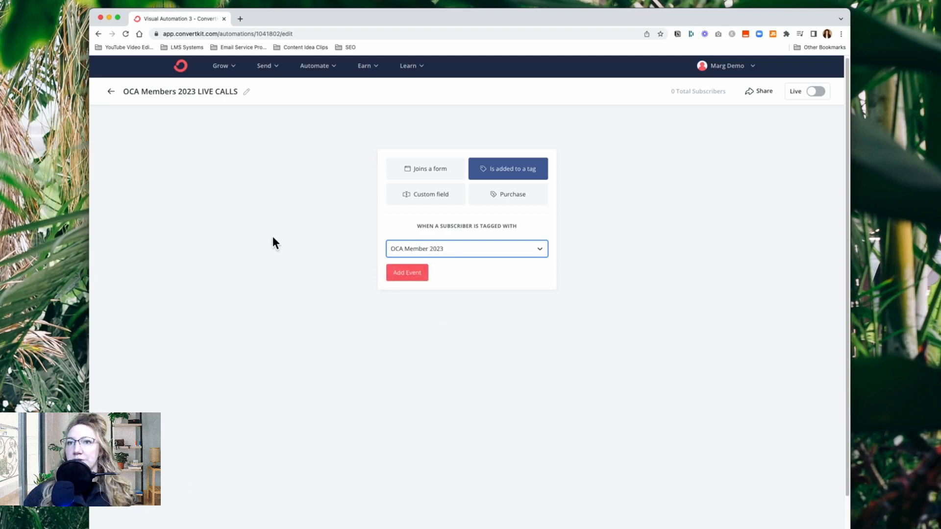
{"action": "left_click", "coordinate": [413, 273]}
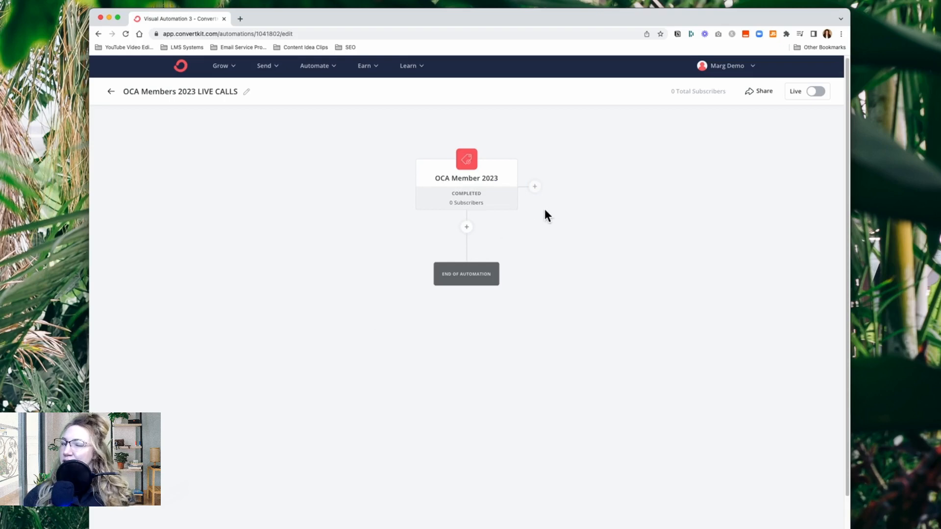
Add a second entry event beside the tag event for a purchase of any product through all integrations
{"action": "mouse_move", "coordinate": [468, 189]}
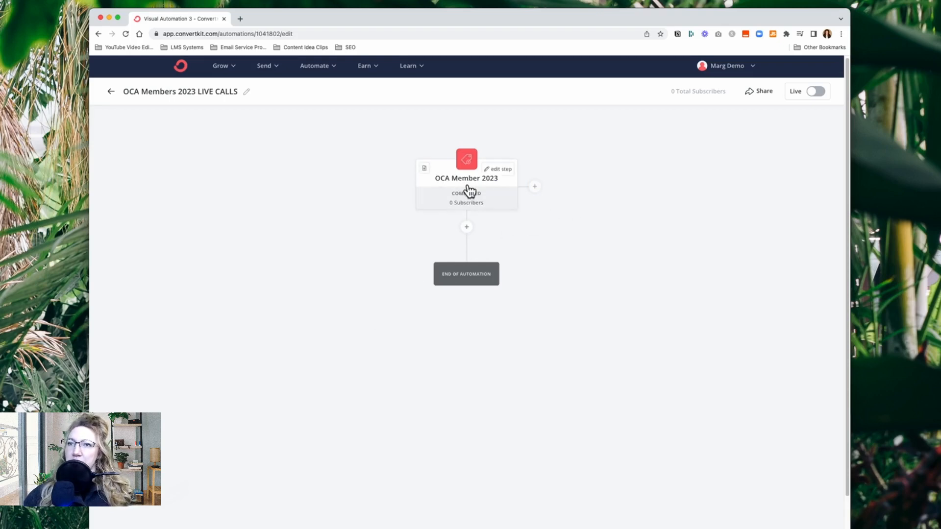
{"action": "left_click", "coordinate": [536, 187]}
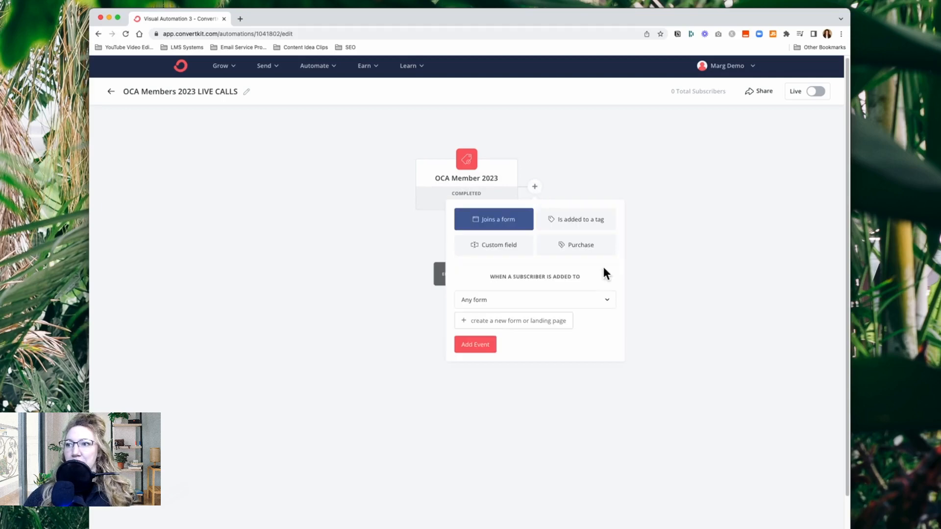
{"action": "left_click", "coordinate": [594, 251]}
{"action": "left_click", "coordinate": [524, 303]}
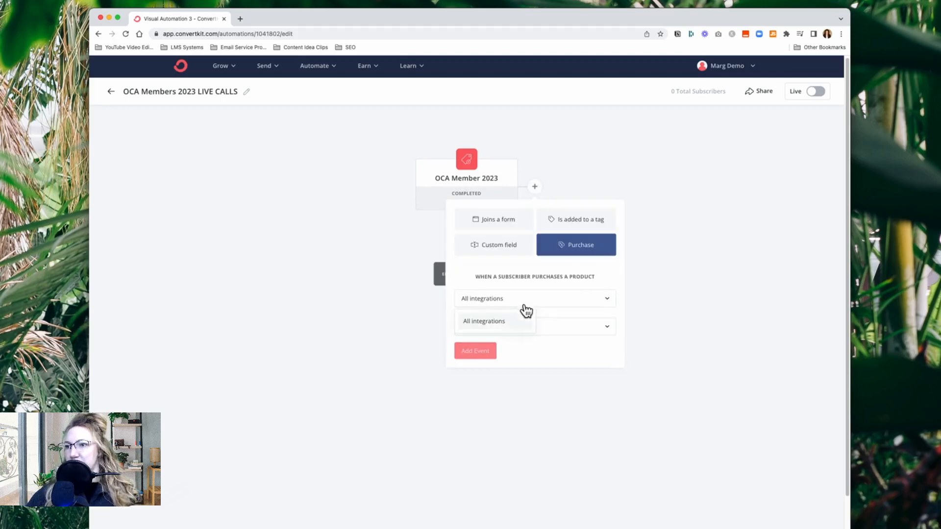
{"action": "left_click", "coordinate": [510, 325]}
{"action": "left_click", "coordinate": [515, 329]}
{"action": "left_click", "coordinate": [498, 350]}
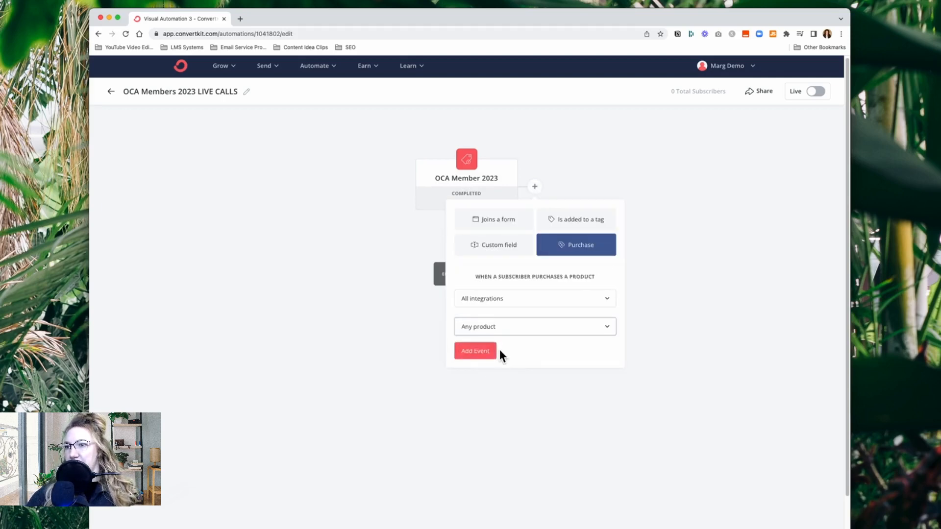
{"action": "left_click", "coordinate": [482, 352]}
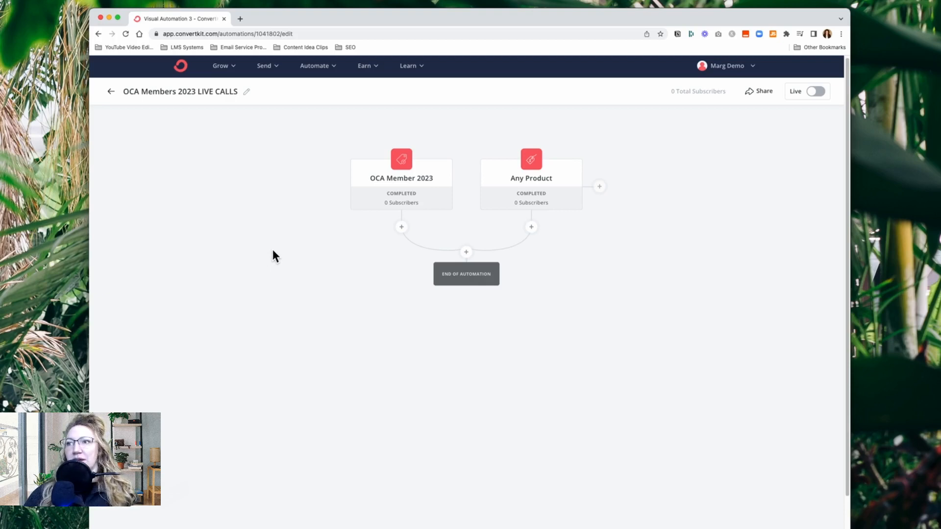
Add an email sequence action below the joined entry events, creating a new sequence named OCA Member 2023 Live Calls
{"action": "left_click", "coordinate": [466, 252]}
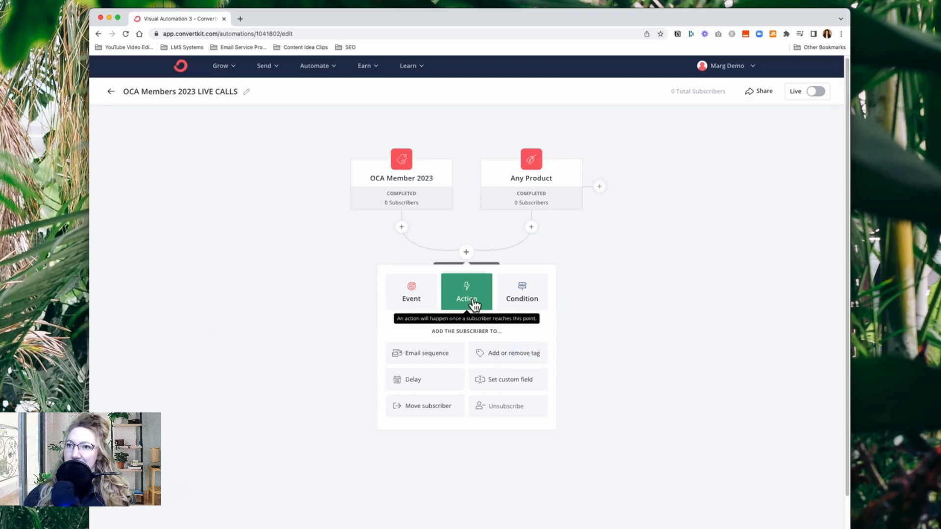
{"action": "left_click", "coordinate": [430, 356]}
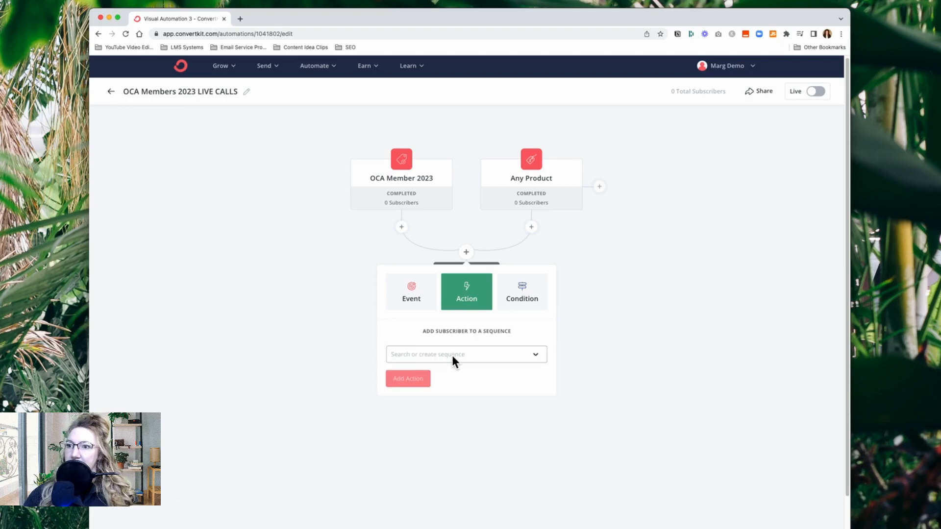
{"action": "left_click", "coordinate": [452, 355]}
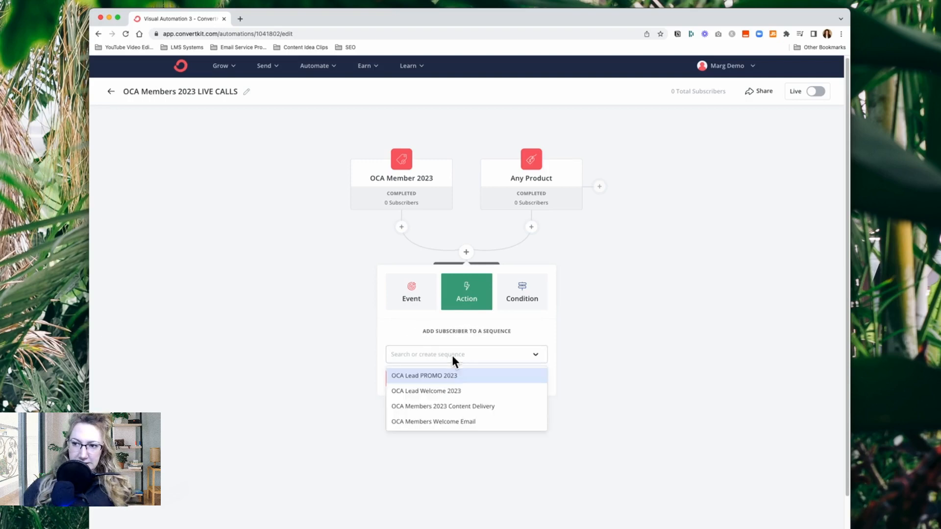
{"action": "type", "text": "OCA "}
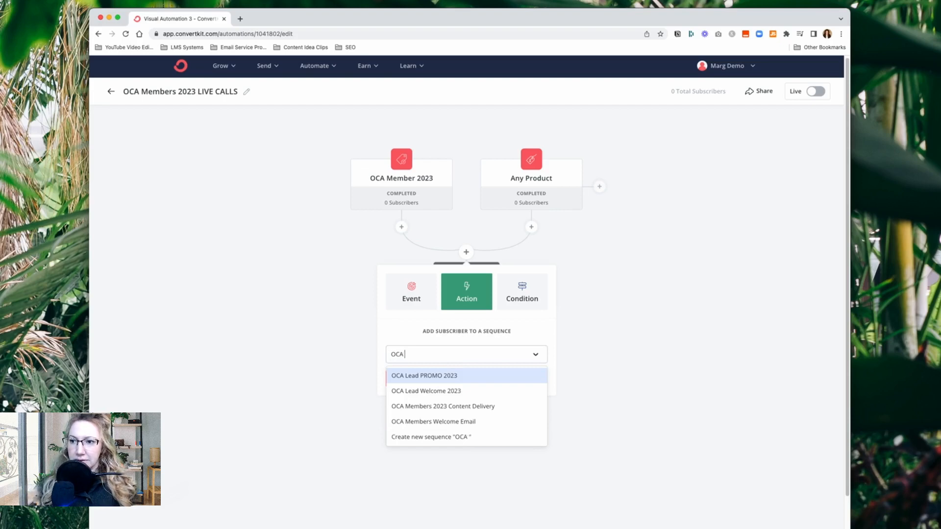
{"action": "type", "text": "Me"}
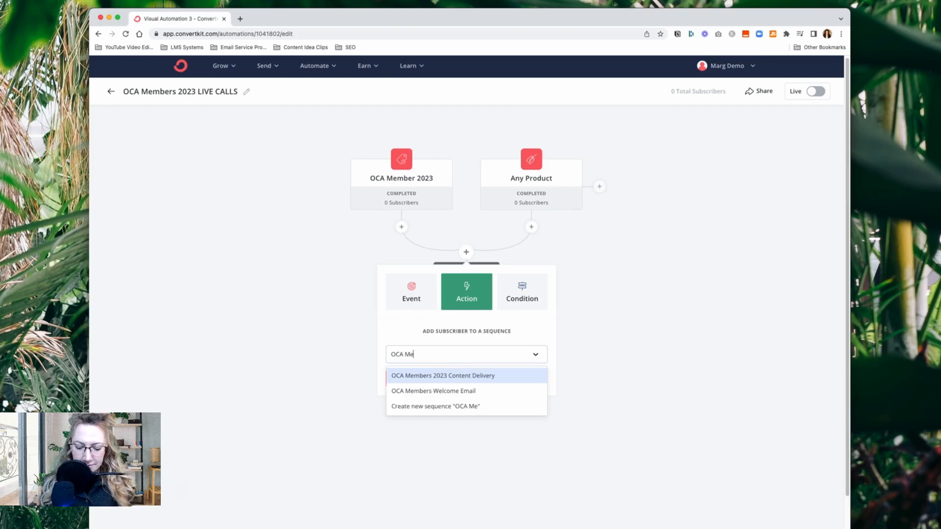
{"action": "type", "text": "mber"}
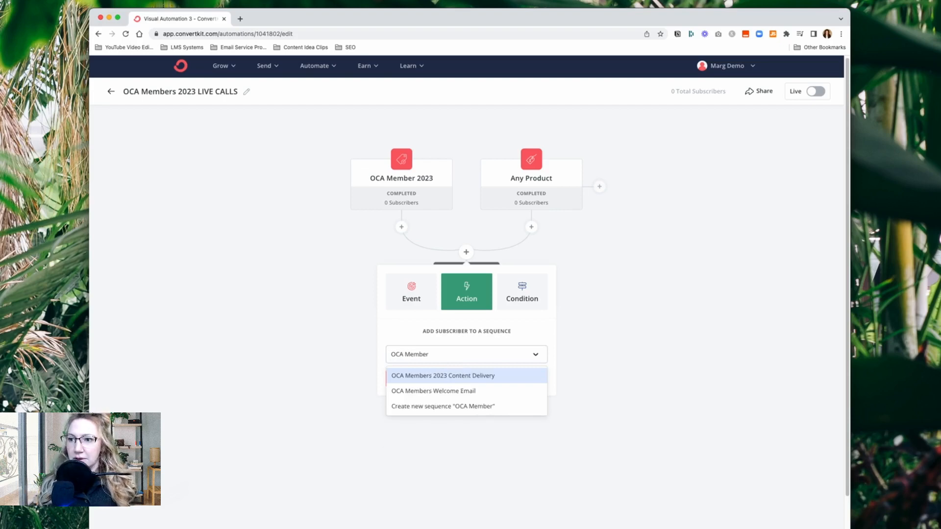
{"action": "type", "text": " 20"}
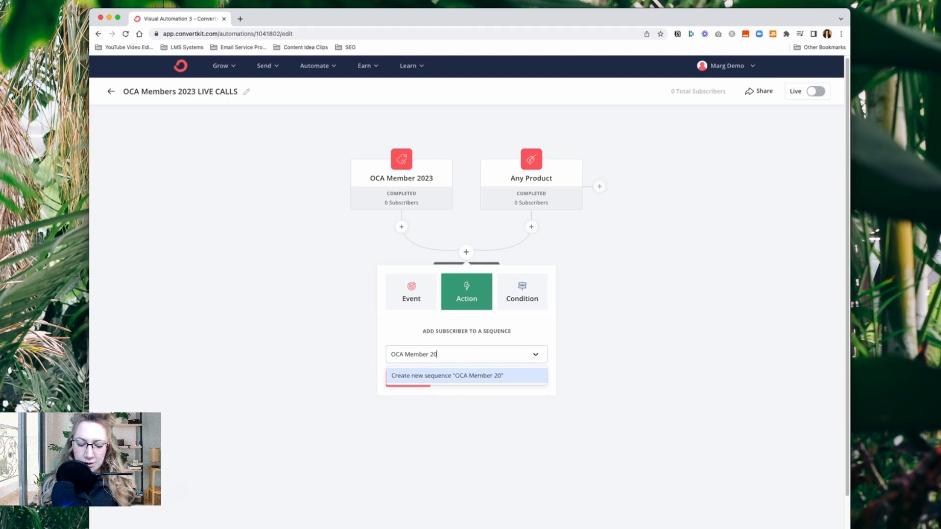
{"action": "type", "text": "23 Live Calls"}
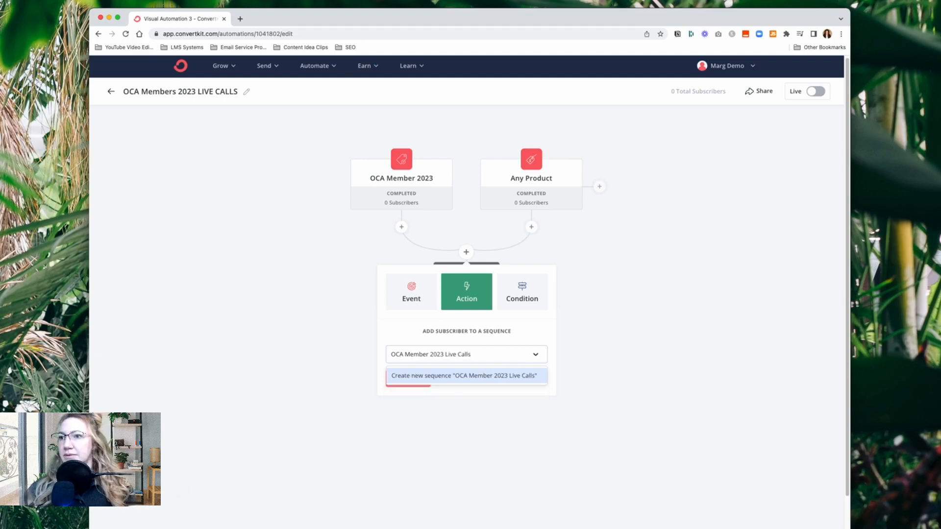
{"action": "left_click", "coordinate": [466, 375]}
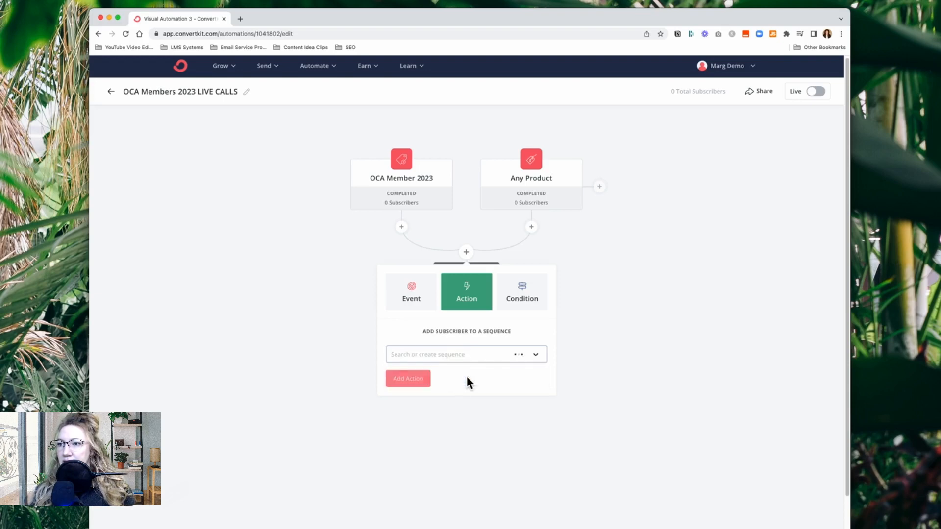
{"action": "left_click", "coordinate": [411, 382]}
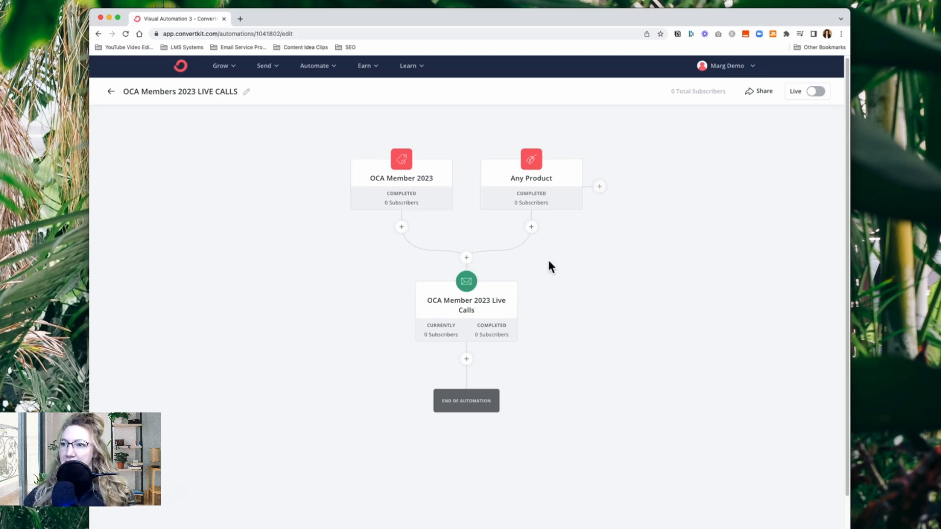
Insert a date event for May 8, 2023 at 8:00 AM between the joined entry events and the email sequence
{"action": "left_click", "coordinate": [473, 261]}
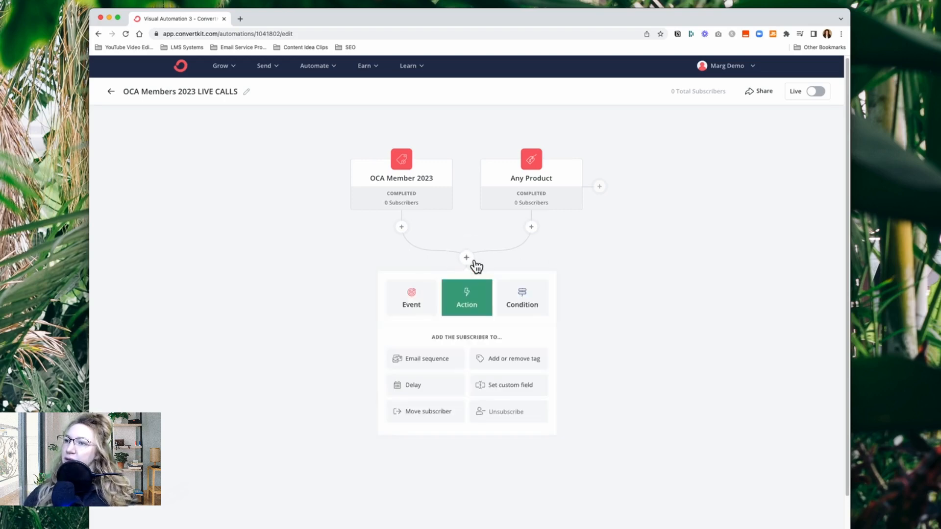
{"action": "left_click", "coordinate": [413, 307]}
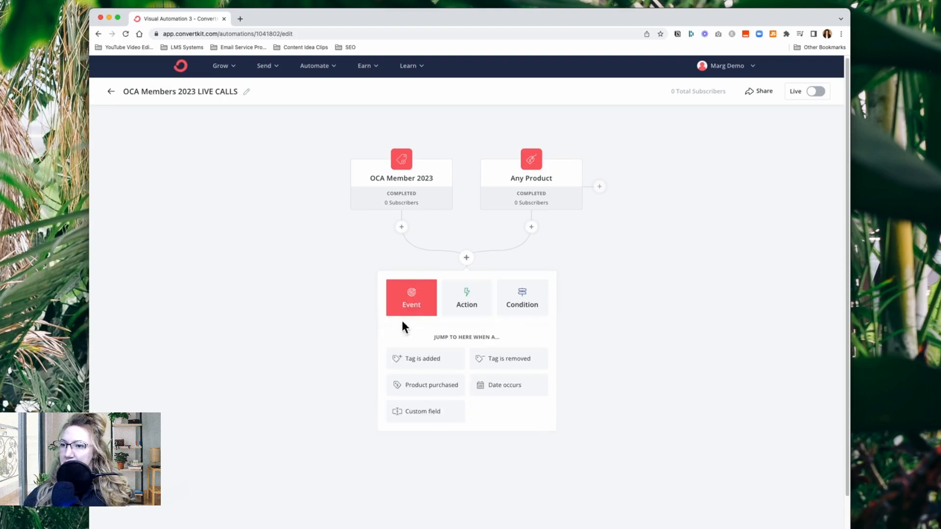
{"action": "left_click", "coordinate": [505, 390]}
{"action": "left_click", "coordinate": [458, 353]}
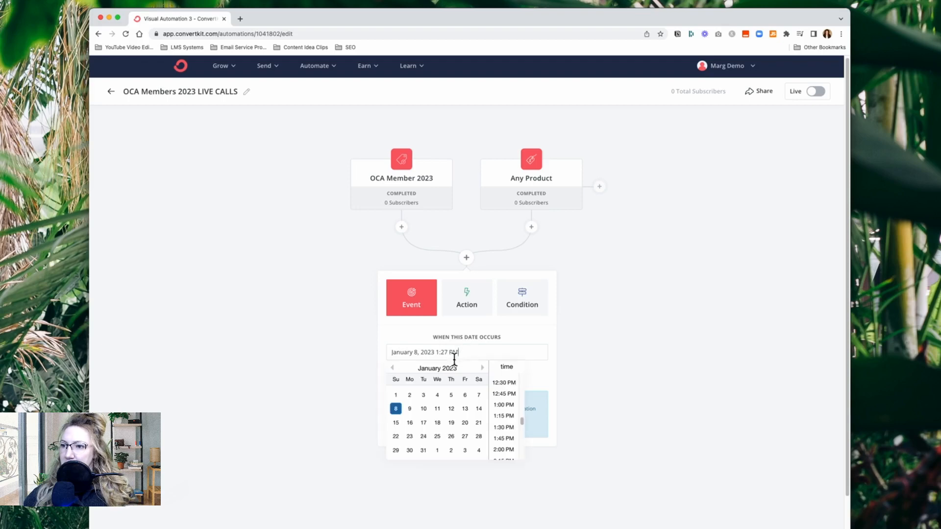
{"action": "left_click", "coordinate": [483, 368]}
{"action": "left_click", "coordinate": [483, 368]}
{"action": "left_click", "coordinate": [483, 368]}
{"action": "left_click", "coordinate": [483, 368]}
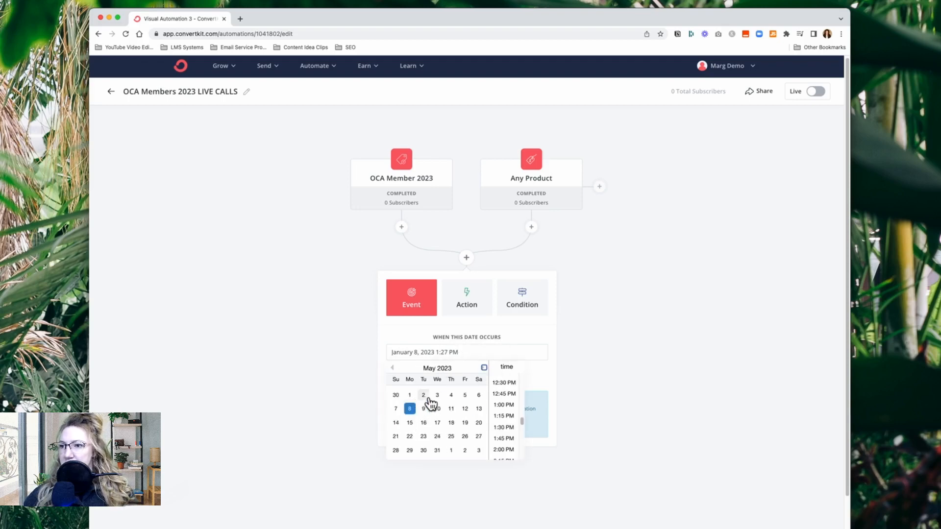
{"action": "left_click", "coordinate": [417, 410]}
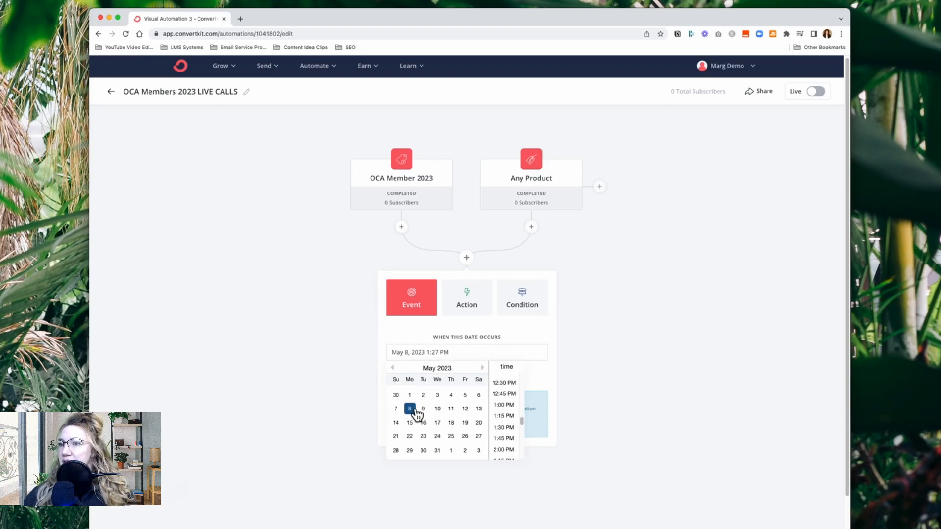
{"action": "scroll", "coordinate": [507, 428], "scroll_direction": "up", "scroll_amount": 5}
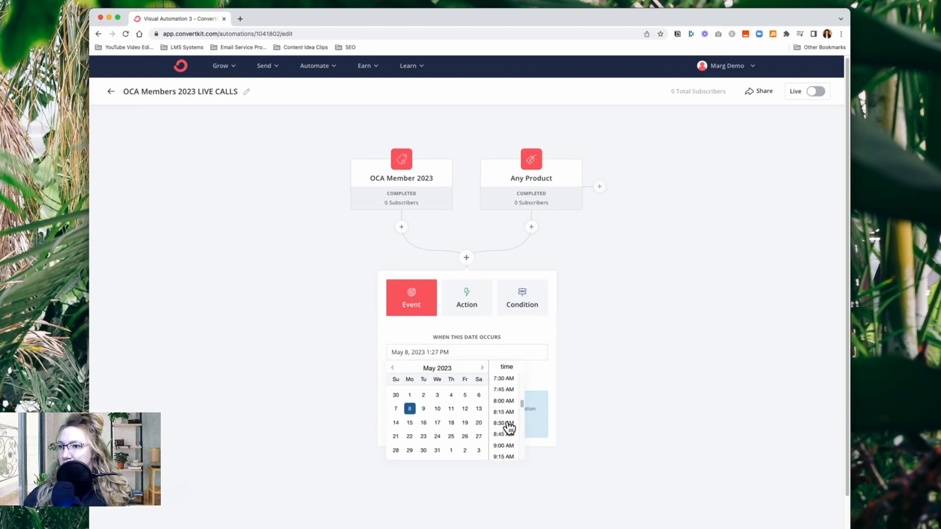
{"action": "scroll", "coordinate": [510, 428], "scroll_direction": "up", "scroll_amount": 3}
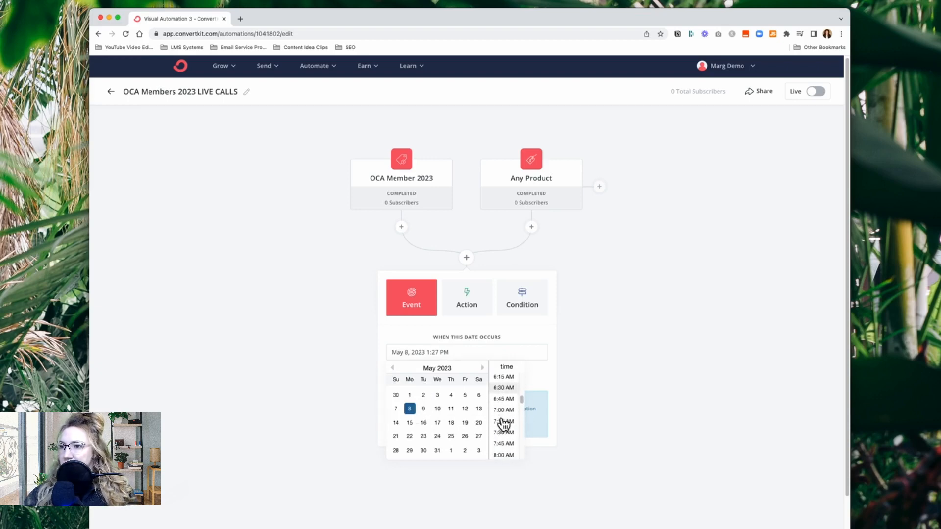
{"action": "scroll", "coordinate": [504, 424], "scroll_direction": "down", "scroll_amount": 3}
{"action": "left_click", "coordinate": [510, 417]}
{"action": "left_click", "coordinate": [426, 385]}
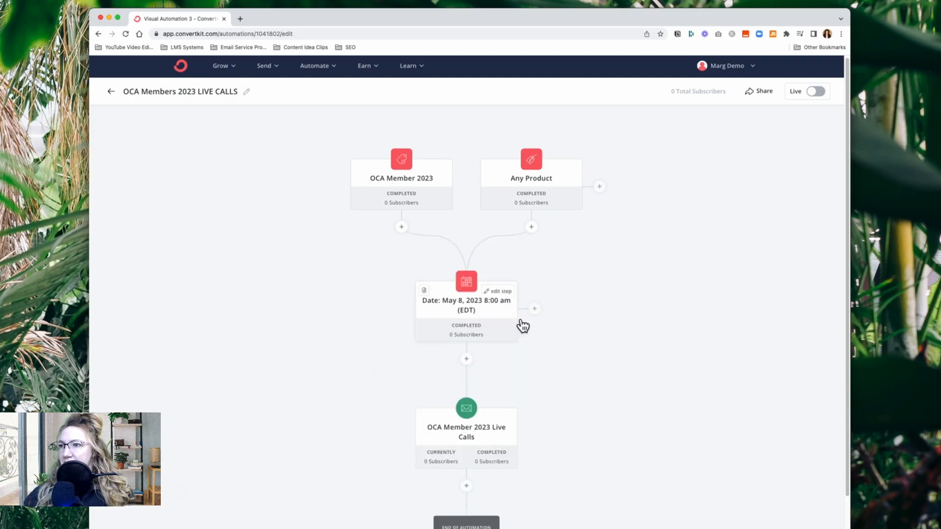
Set the first email of the OCA Member 2023 Live Calls sequence to send immediately, with the subject Call 1 Reminder
{"action": "left_click", "coordinate": [463, 441]}
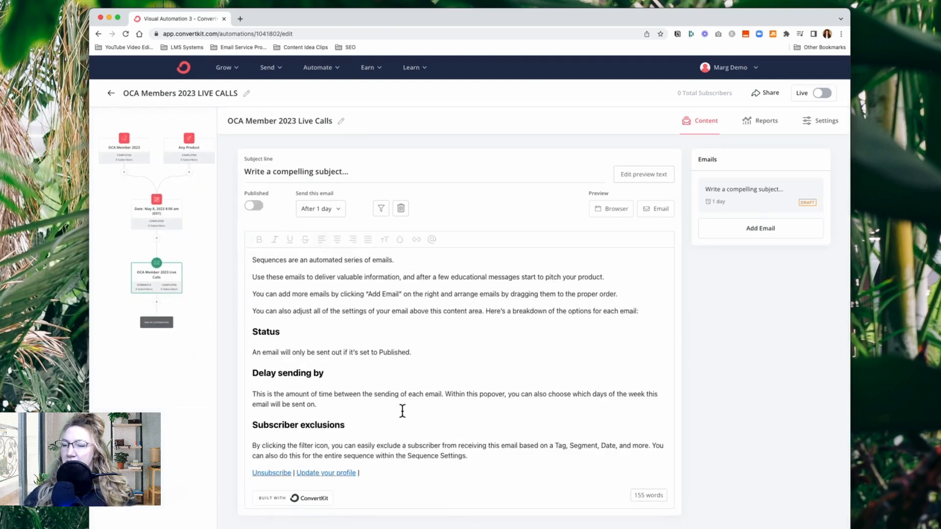
{"action": "left_click", "coordinate": [337, 208]}
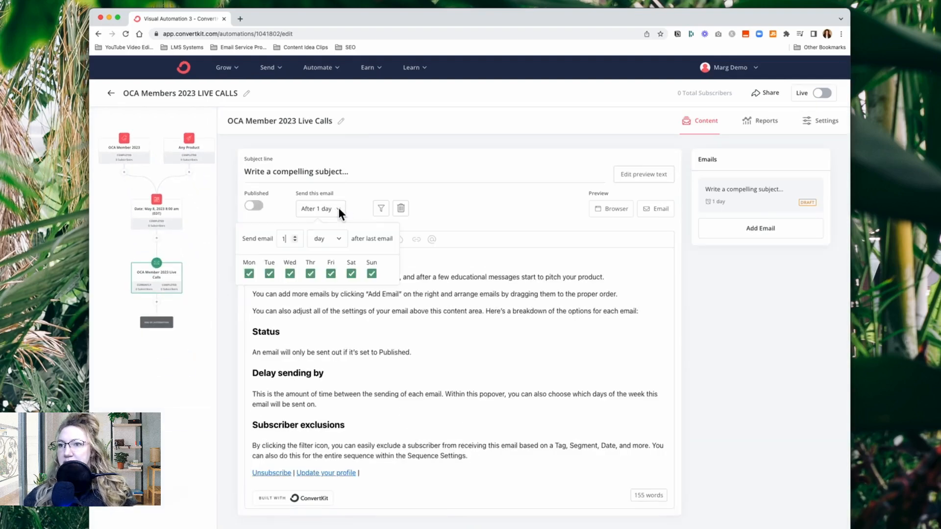
{"action": "left_click", "coordinate": [295, 241]}
{"action": "left_click", "coordinate": [226, 212]}
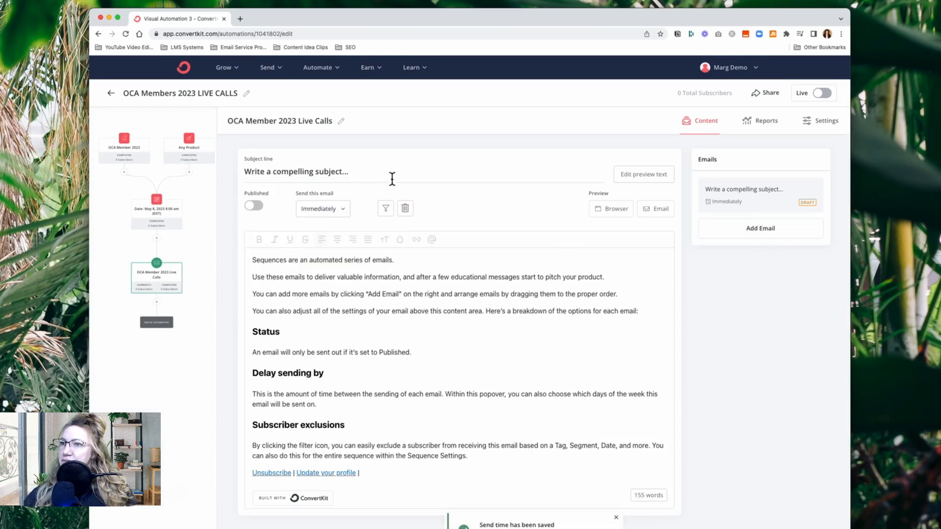
{"action": "triple_click", "coordinate": [412, 171]}
{"action": "type", "text": "Call 1 Re"}
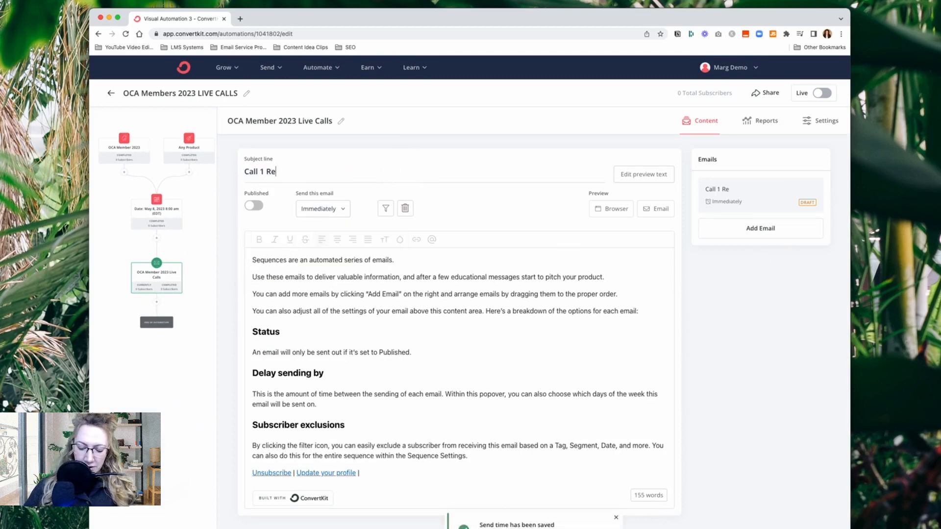
{"action": "type", "text": "minder"}
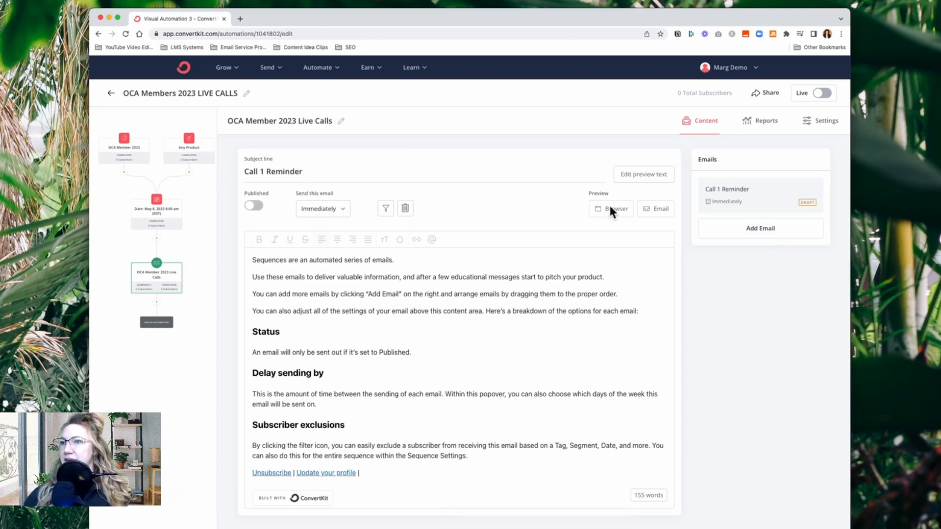
Add another email to the sequence with the subject Call 1 Replay
{"action": "left_click", "coordinate": [781, 239]}
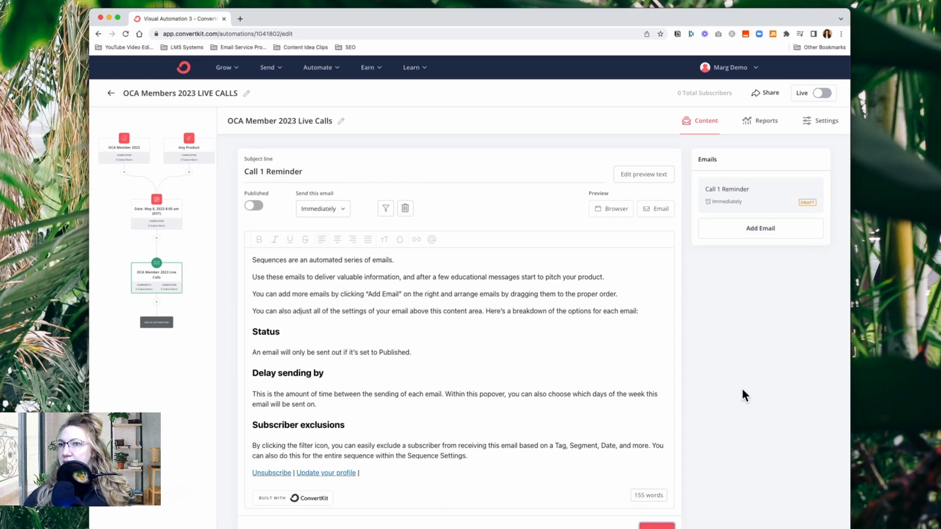
{"action": "left_click", "coordinate": [761, 229]}
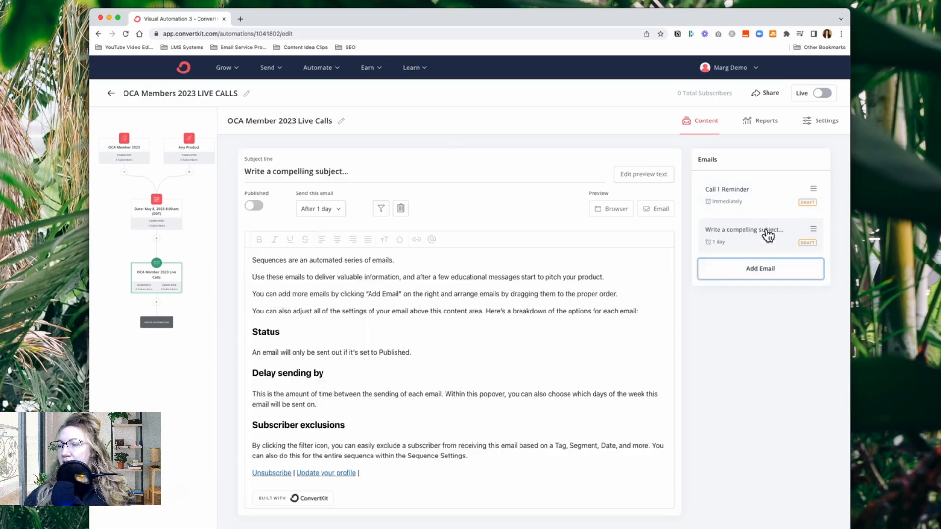
{"action": "triple_click", "coordinate": [365, 173]}
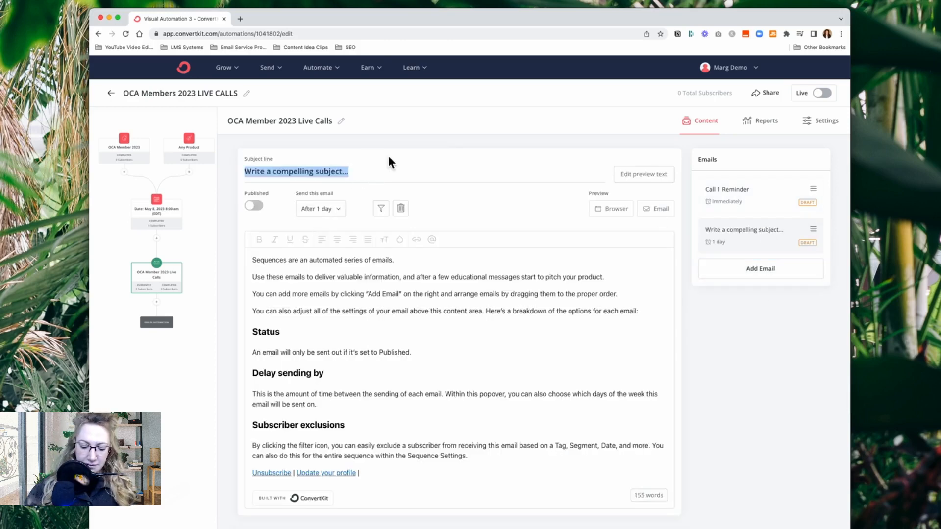
{"action": "type", "text": "Call 1"}
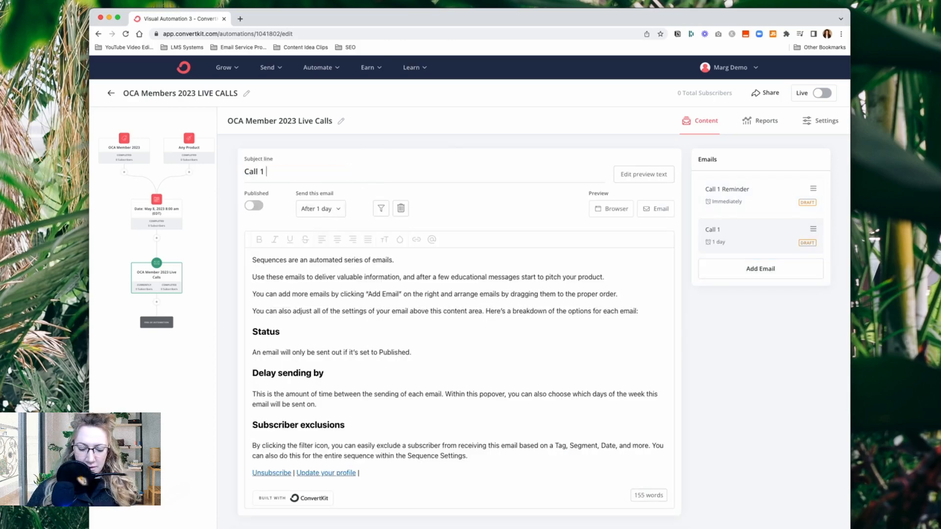
{"action": "type", "text": " Replay"}
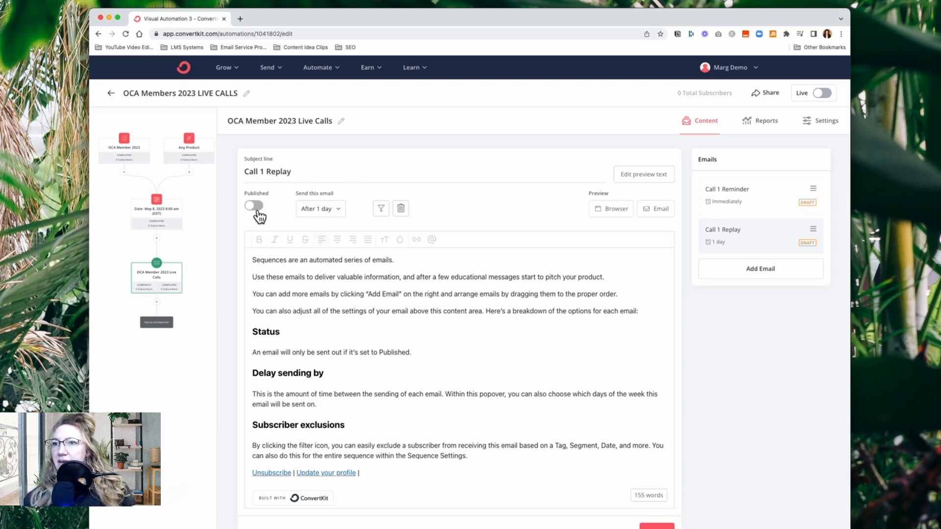
Try a 3-day send delay on the Call 1 Replay email and set it back to 1 day
{"action": "left_click", "coordinate": [339, 209]}
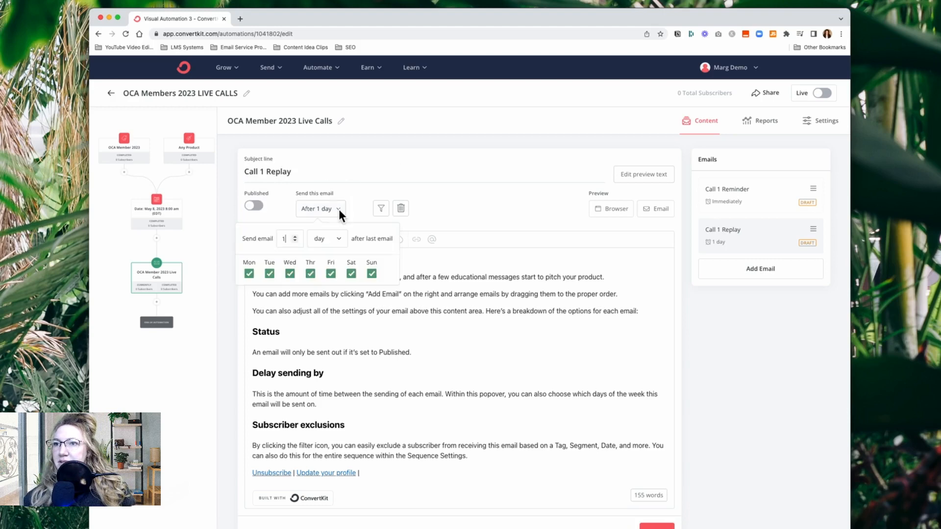
{"action": "left_click", "coordinate": [469, 211]}
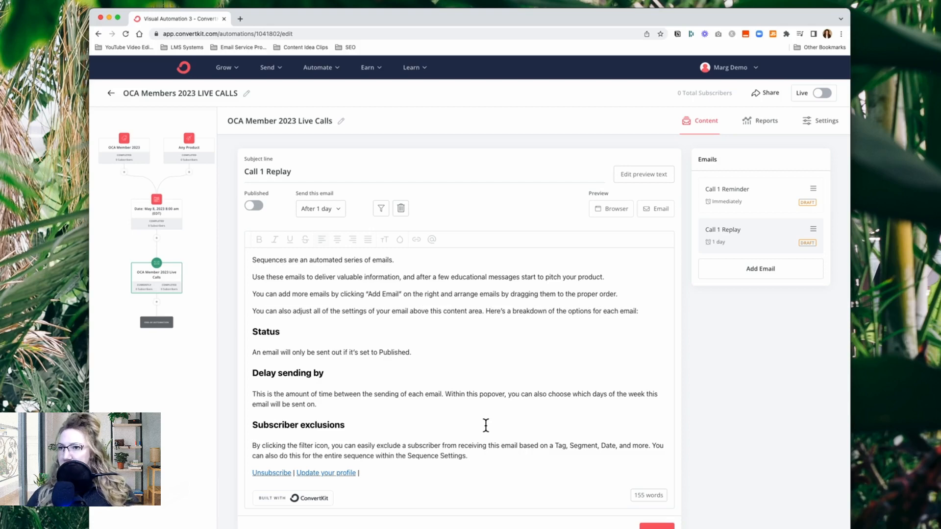
{"action": "left_click", "coordinate": [343, 211]}
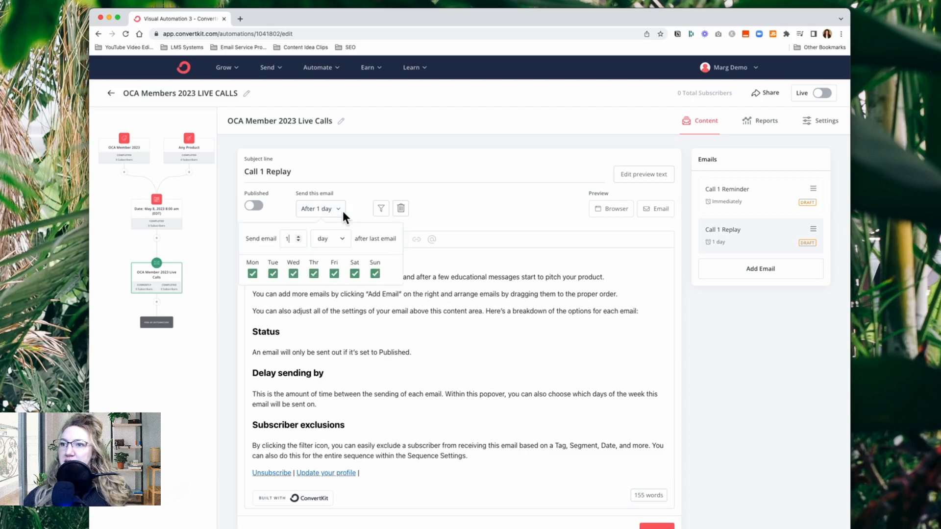
{"action": "left_click", "coordinate": [299, 237]}
{"action": "left_click", "coordinate": [299, 237]}
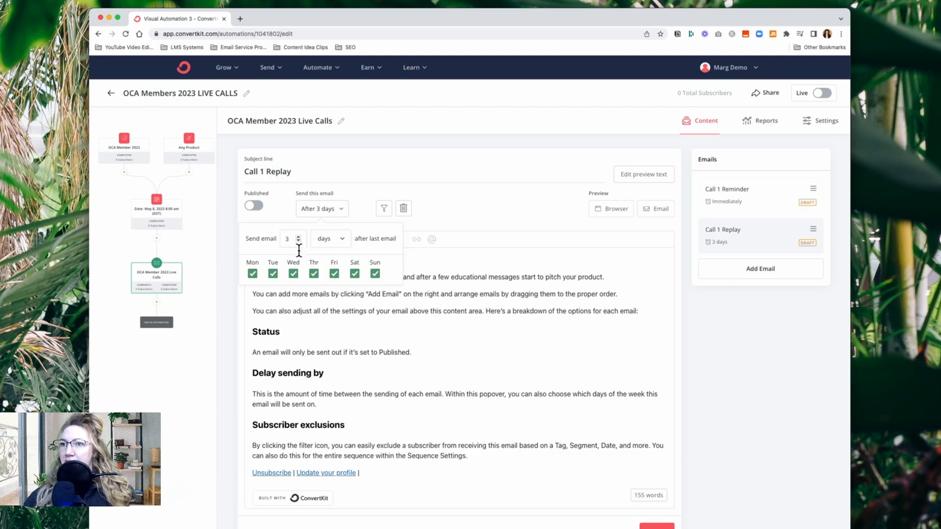
{"action": "left_click", "coordinate": [299, 240]}
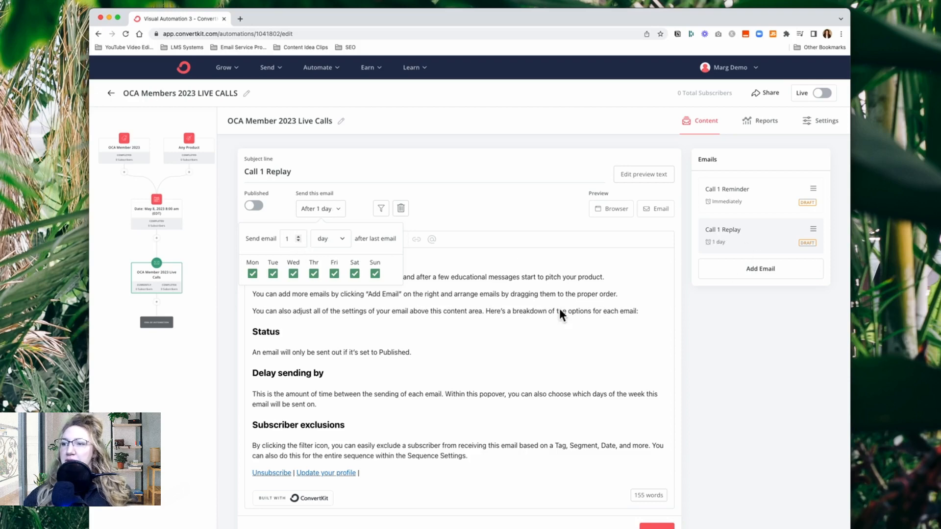
{"action": "left_click", "coordinate": [550, 300]}
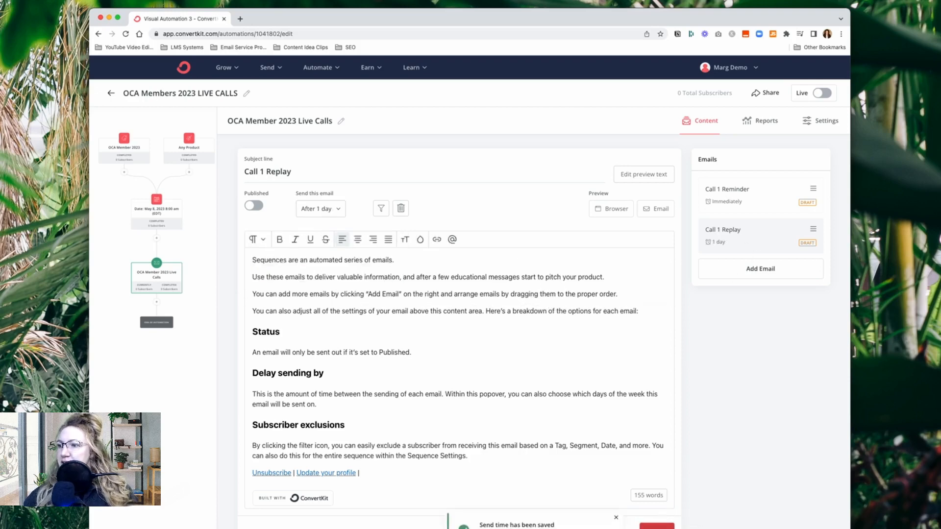
{"action": "left_click", "coordinate": [451, 338]}
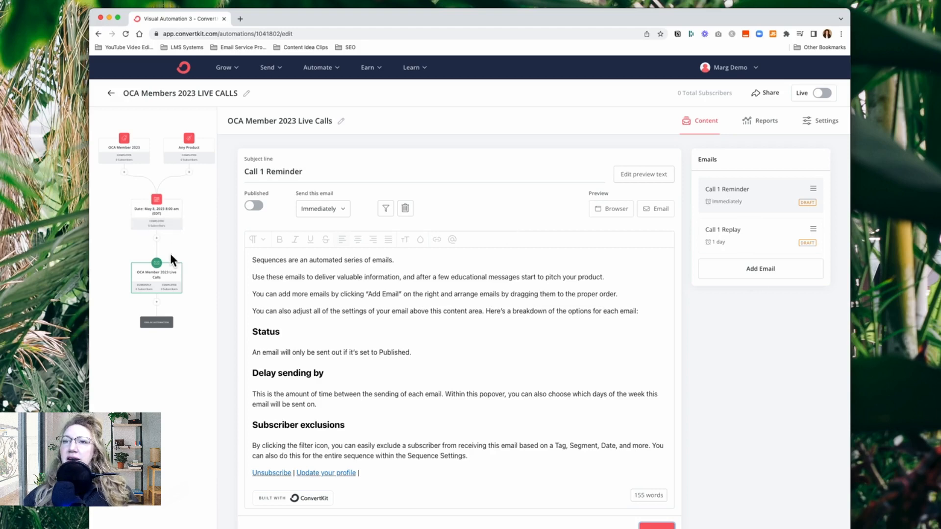
Add a blank email at the end of the sequence and delete it again
{"action": "left_click", "coordinate": [771, 278]}
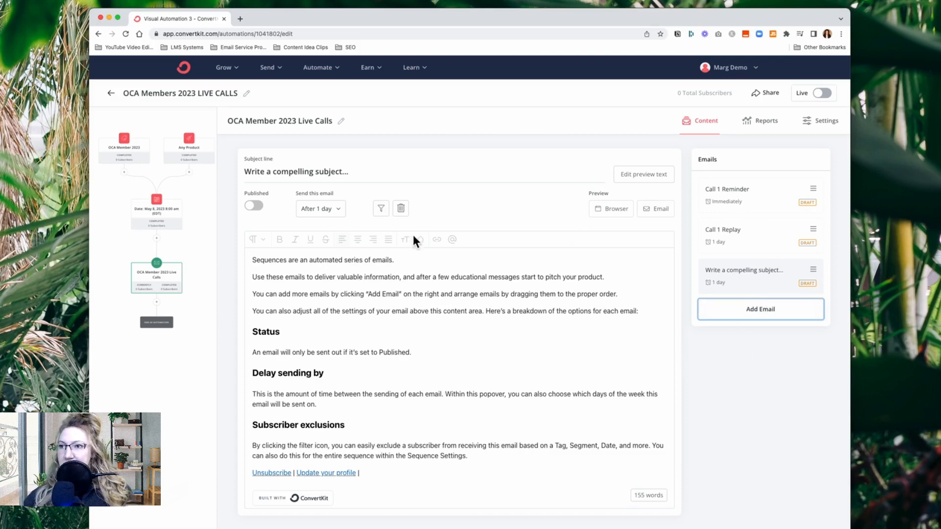
{"action": "left_click", "coordinate": [401, 209]}
{"action": "left_click", "coordinate": [529, 361]}
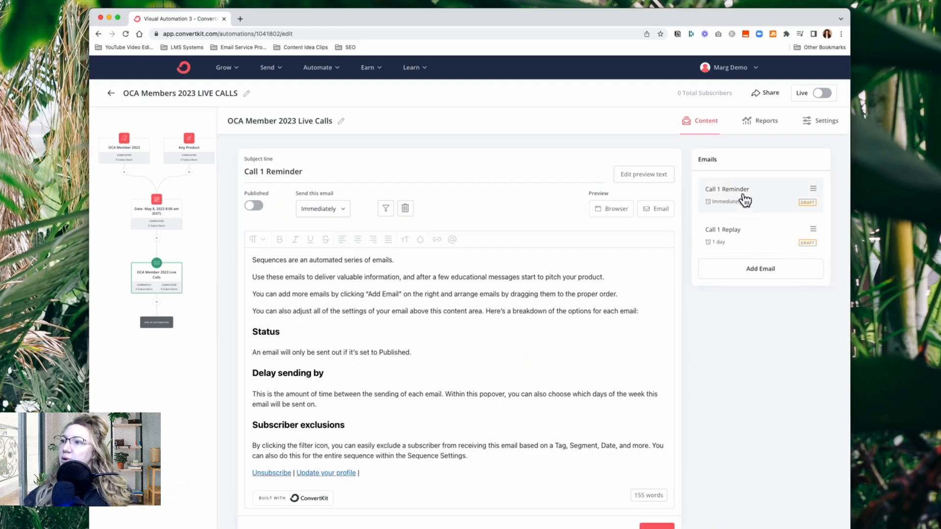
Open the Call 1 Replay email and save it
{"action": "left_click", "coordinate": [747, 249]}
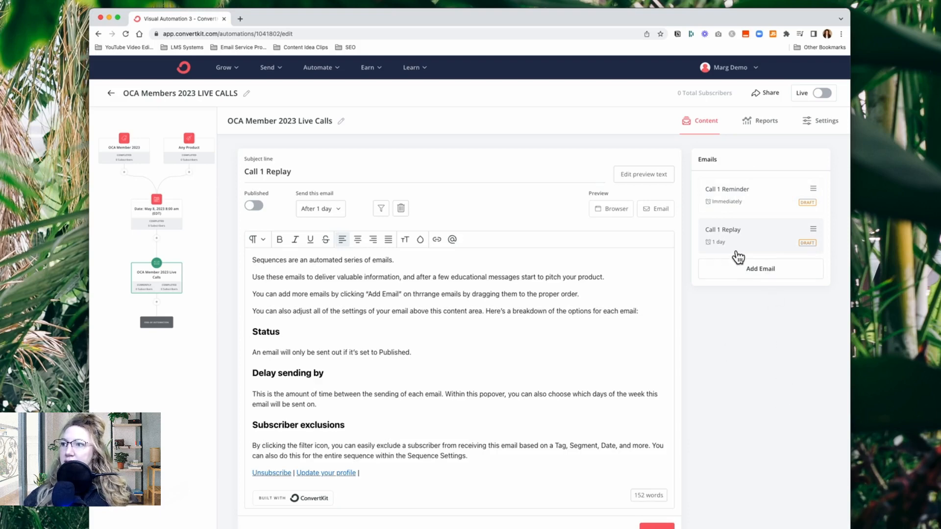
{"action": "left_click", "coordinate": [663, 528]}
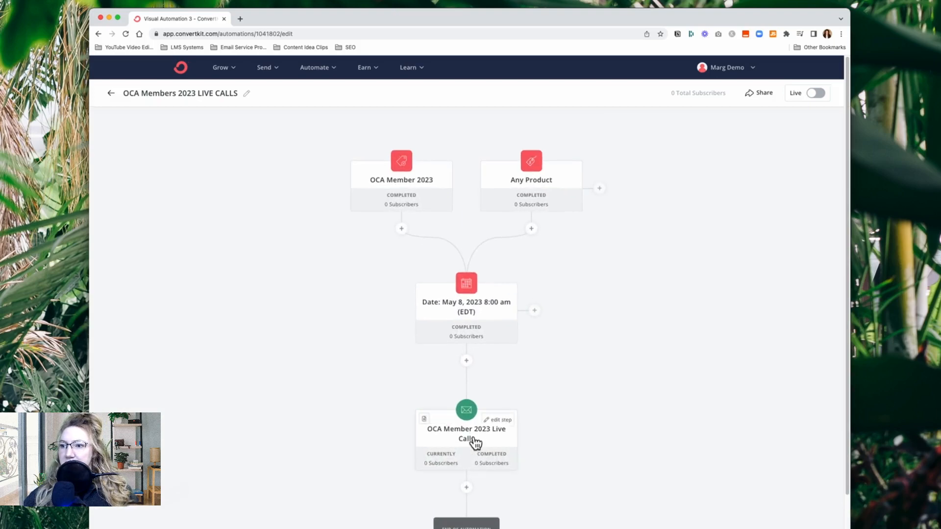
Reopen the sequence from the automation and rename it OCA Member 2023 Live Calls: Call 1
{"action": "left_click", "coordinate": [475, 442]}
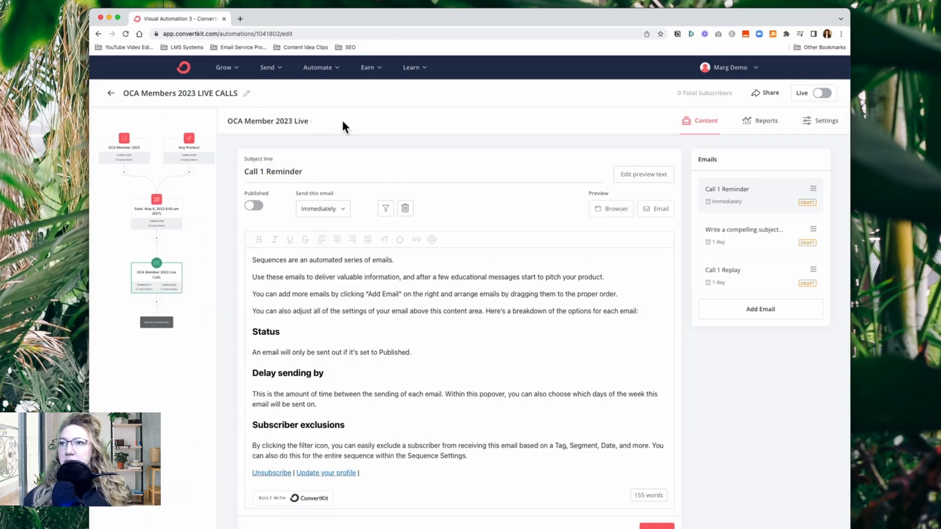
{"action": "left_click", "coordinate": [300, 121]}
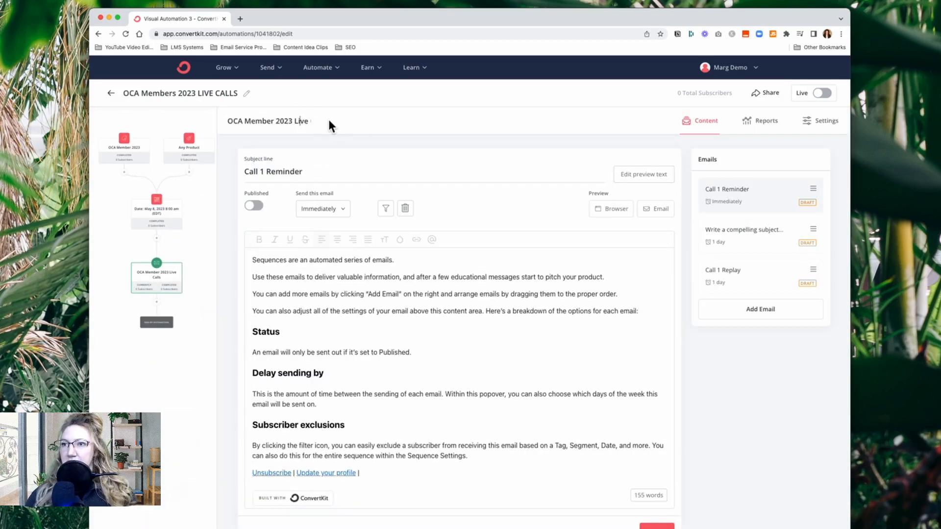
{"action": "type", "text": "Calls"}
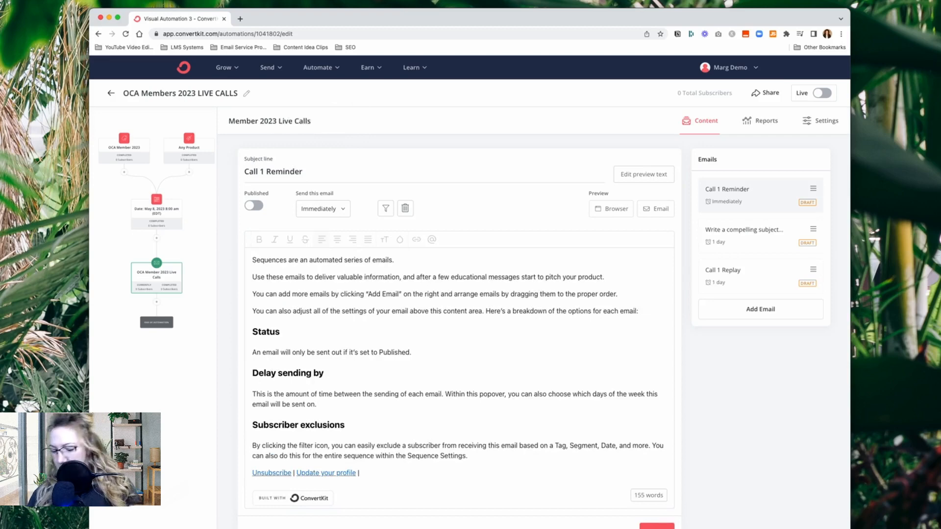
{"action": "type", "text": ": C"}
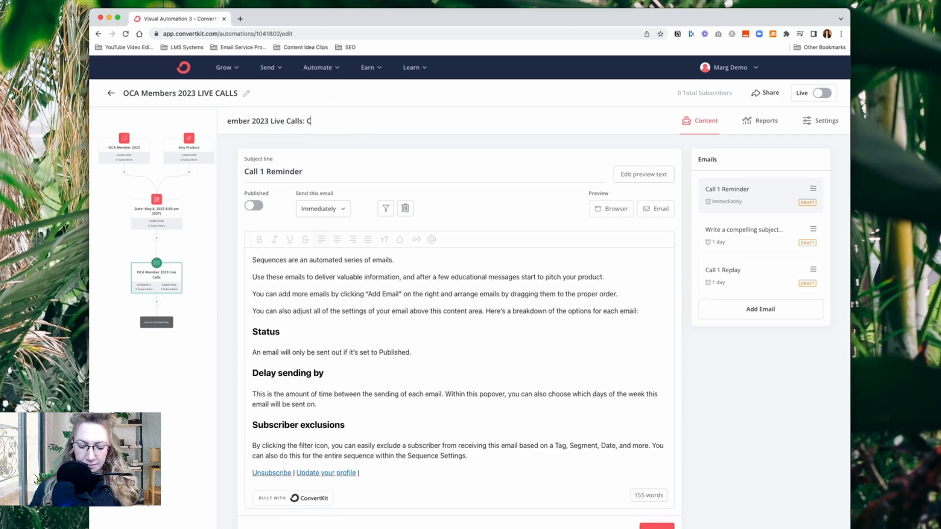
{"action": "type", "text": "all 1"}
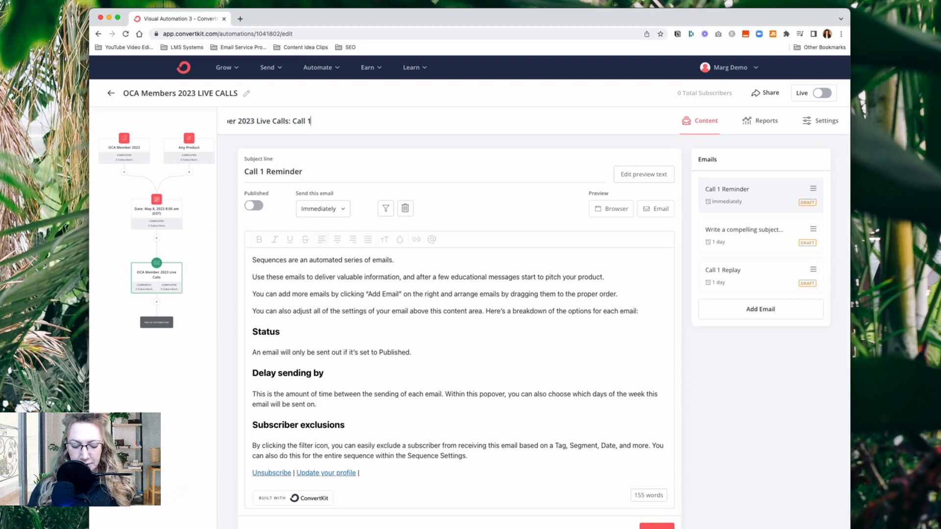
{"action": "key", "text": "super+a"}
{"action": "left_click", "coordinate": [360, 112]}
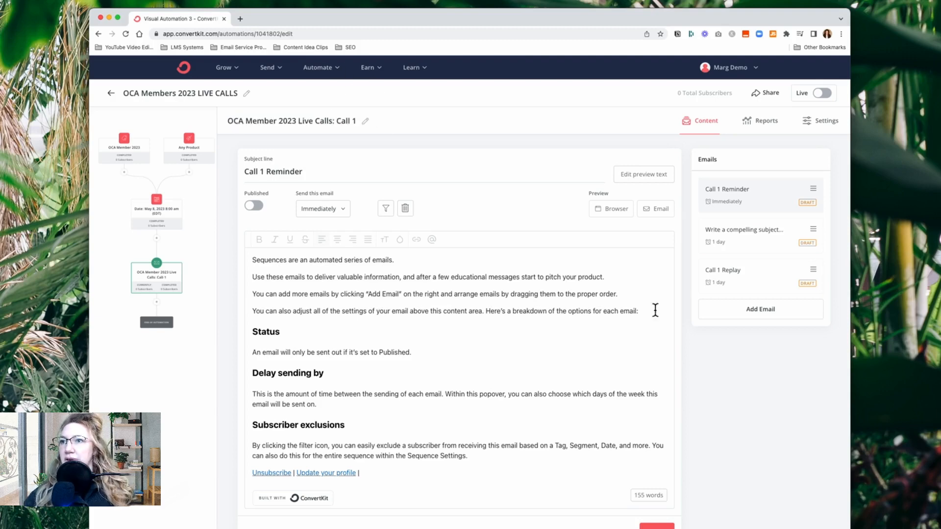
Delete the Call 1 Replay email from the OCA Member 2023 Live Calls: Call 1 sequence and return to the automation
{"action": "left_click", "coordinate": [768, 408]}
{"action": "left_click", "coordinate": [201, 328]}
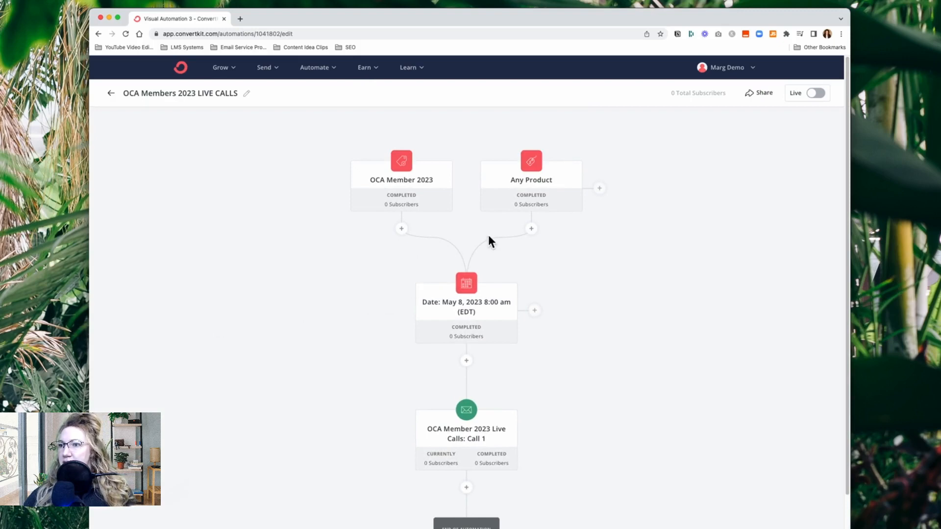
{"action": "scroll", "coordinate": [608, 289], "scroll_direction": "down", "scroll_amount": 3}
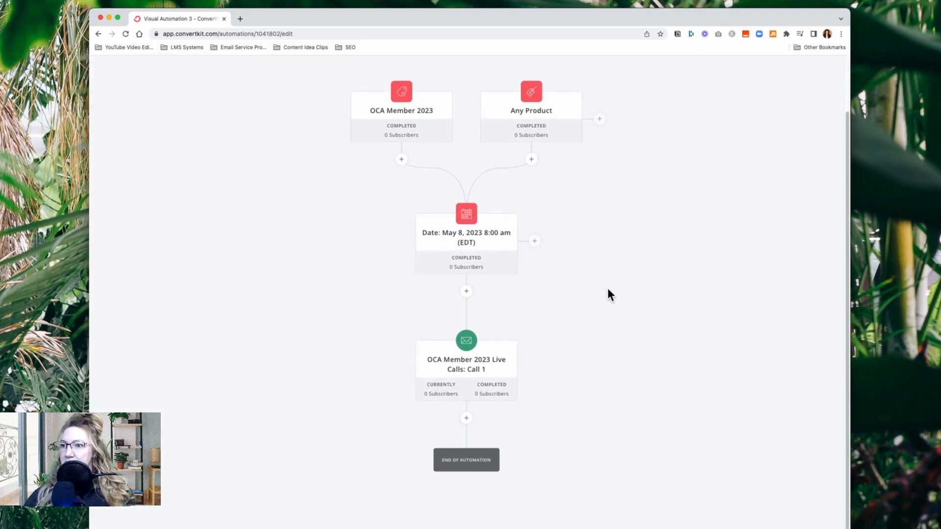
{"action": "scroll", "coordinate": [527, 363], "scroll_direction": "down", "scroll_amount": 3}
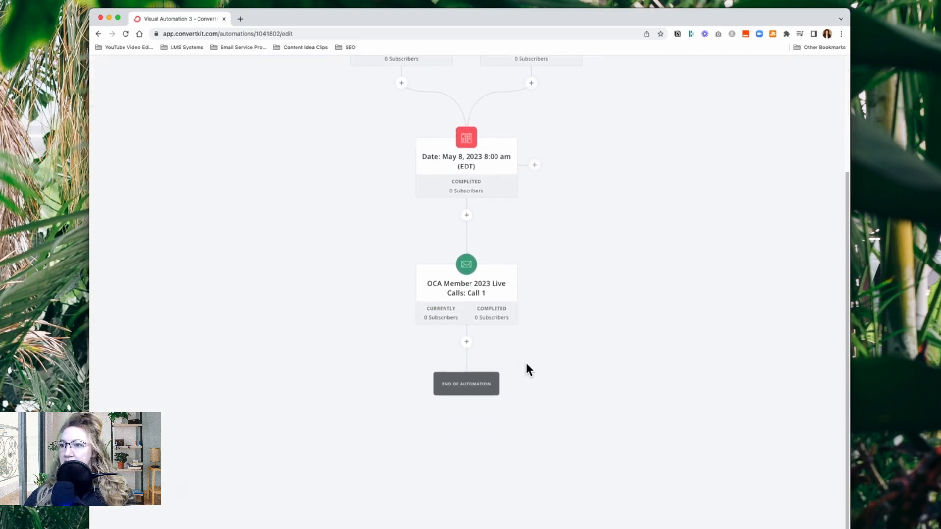
{"action": "left_click", "coordinate": [467, 294]}
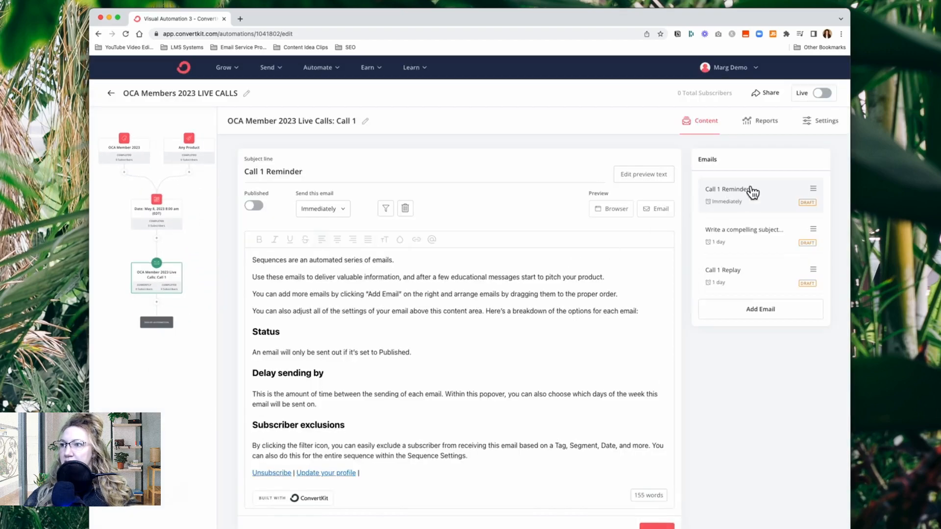
{"action": "left_click", "coordinate": [750, 281]}
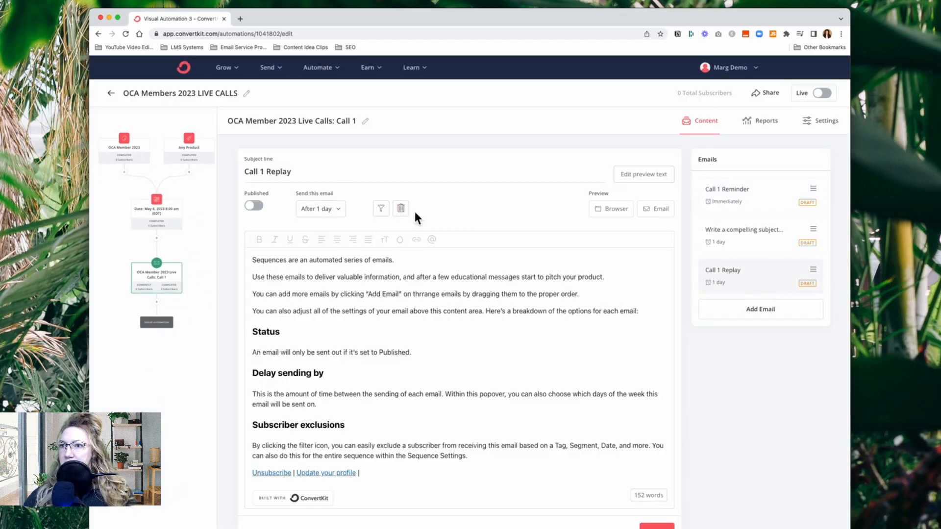
{"action": "left_click", "coordinate": [402, 208]}
{"action": "left_click", "coordinate": [529, 357]}
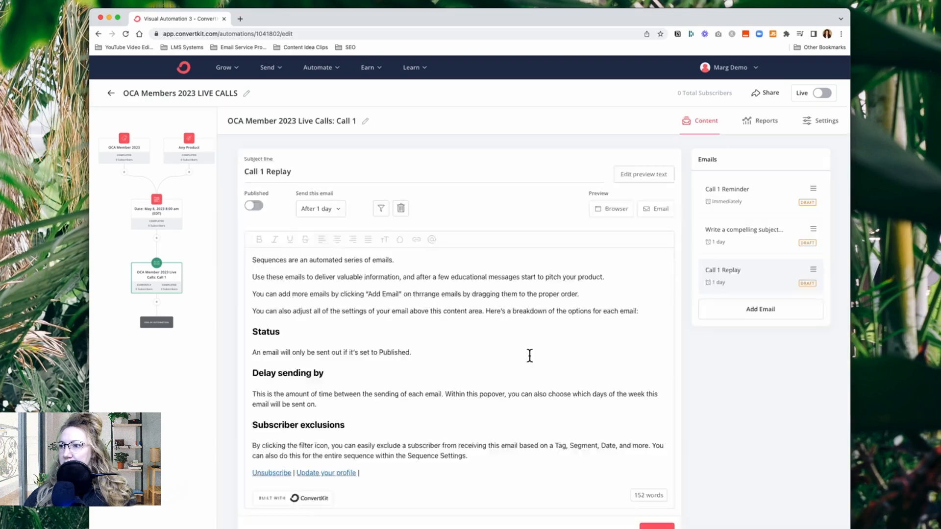
{"action": "left_click", "coordinate": [750, 239]}
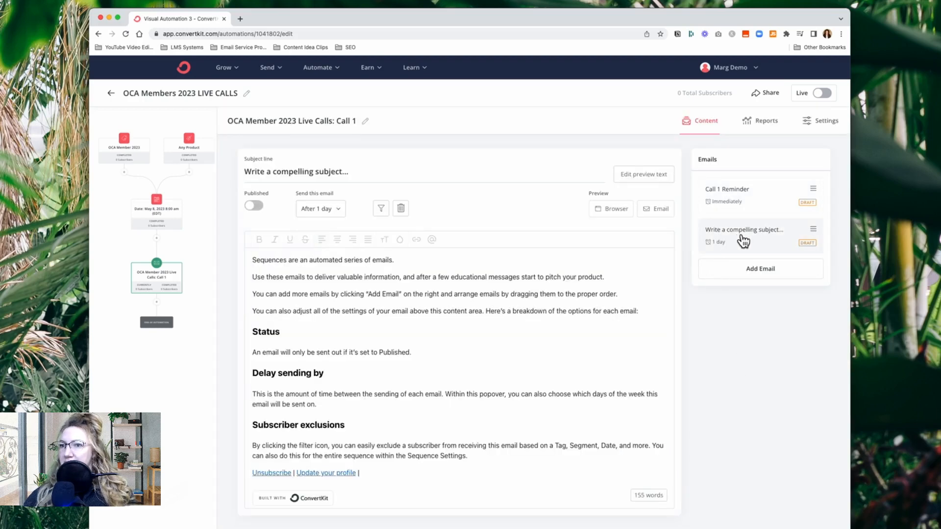
{"action": "left_click", "coordinate": [197, 287]}
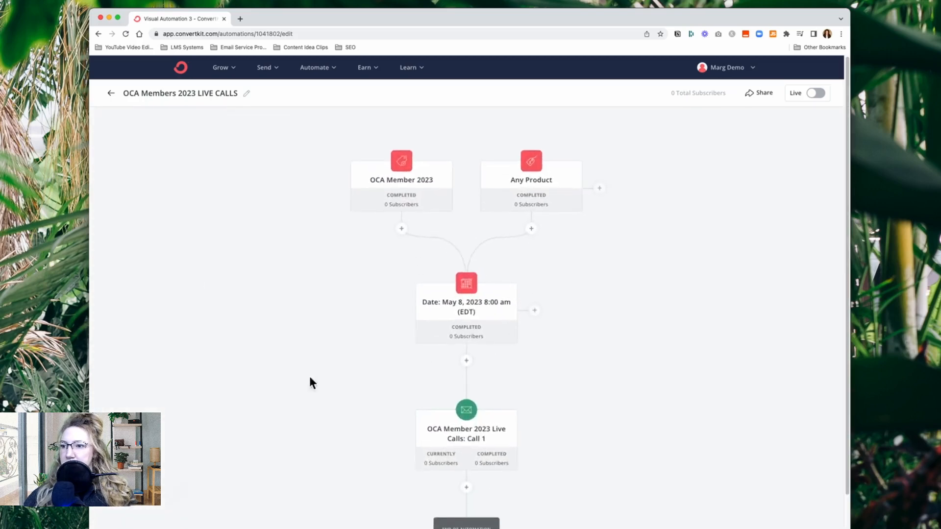
Add a date event for May 12, 2023 8:00 AM directly after the Call 1 sequence in the automation
{"action": "scroll", "coordinate": [274, 377], "scroll_direction": "down", "scroll_amount": 3}
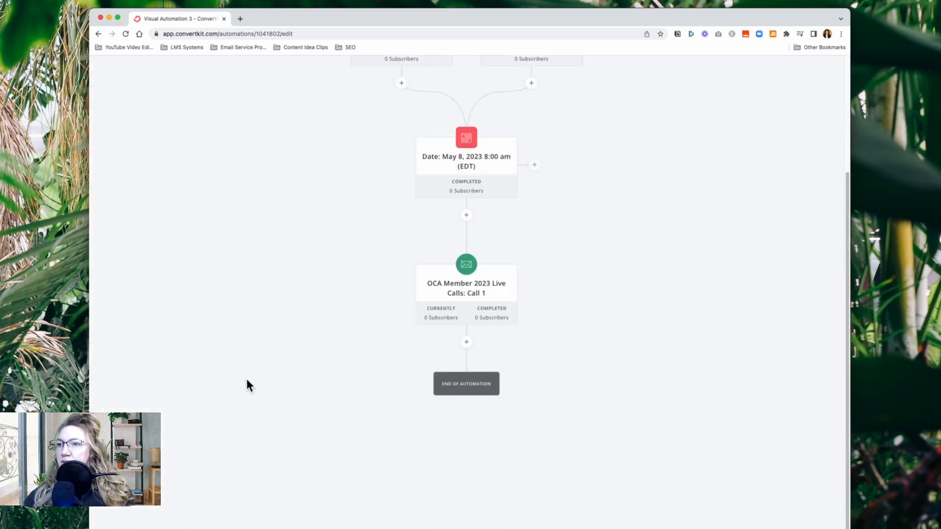
{"action": "left_click", "coordinate": [472, 345]}
{"action": "left_click", "coordinate": [416, 391]}
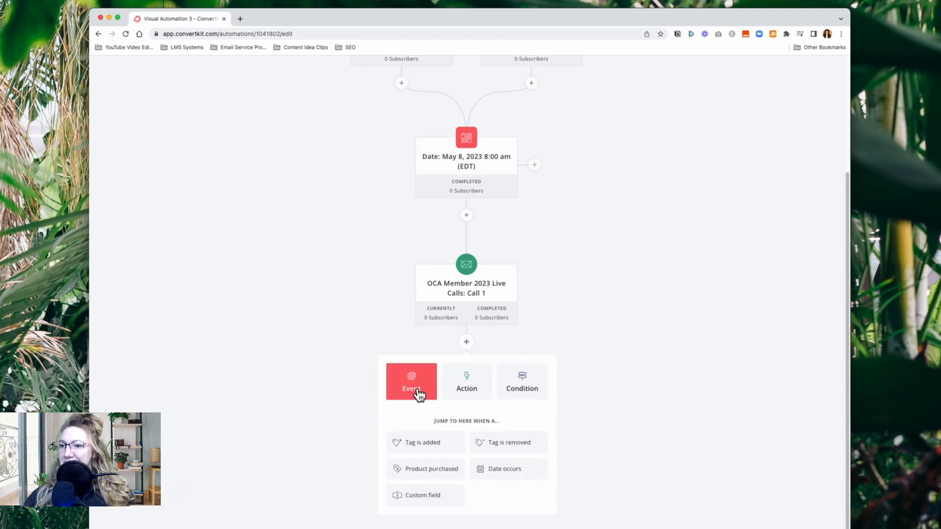
{"action": "left_click", "coordinate": [508, 471]}
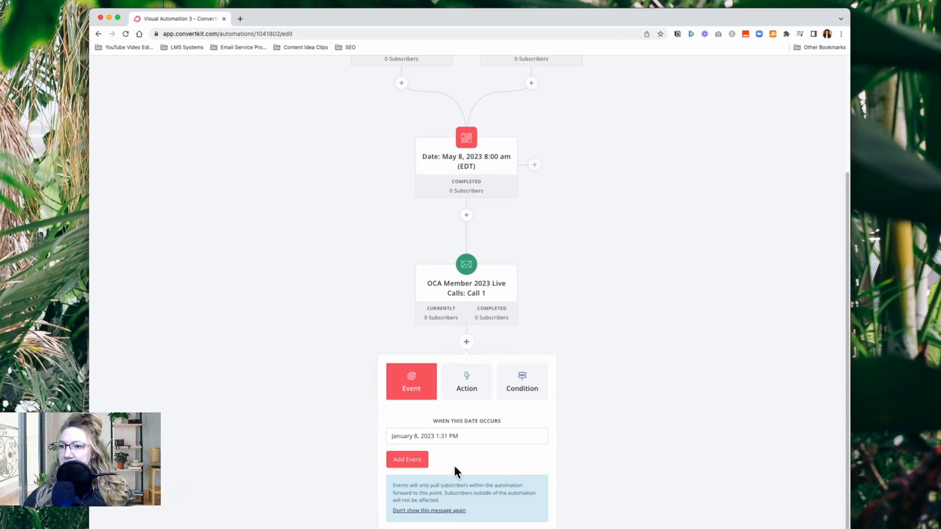
{"action": "left_click", "coordinate": [466, 435]}
{"action": "left_click", "coordinate": [484, 452]}
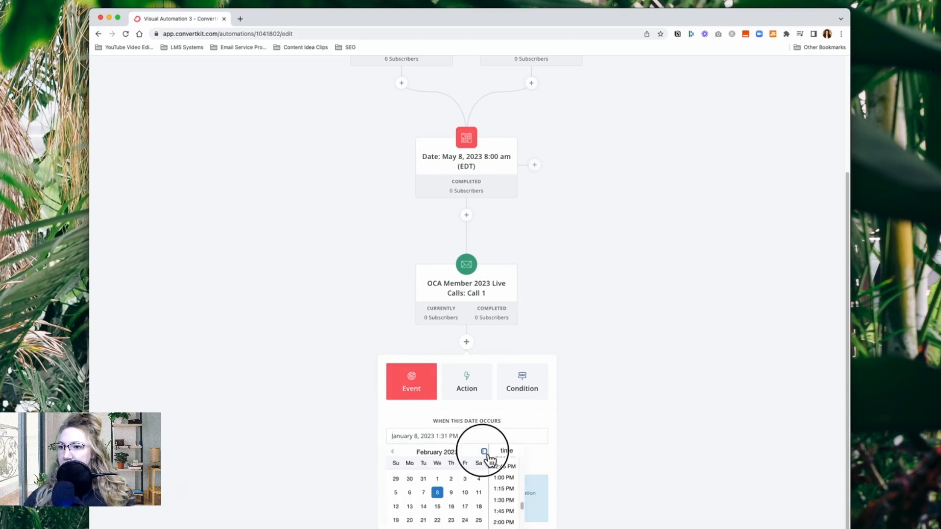
{"action": "left_click", "coordinate": [484, 451]}
{"action": "left_click", "coordinate": [484, 452]}
{"action": "left_click", "coordinate": [484, 451]}
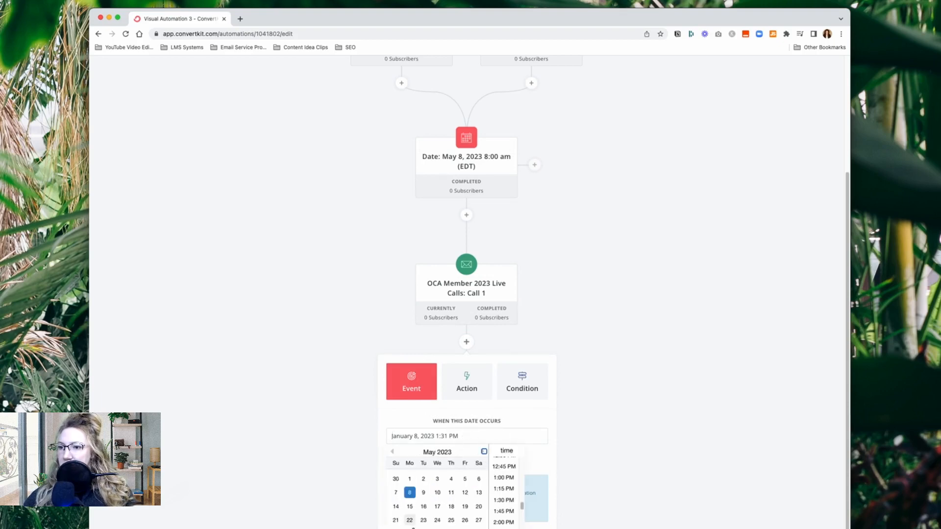
{"action": "left_click", "coordinate": [465, 494]}
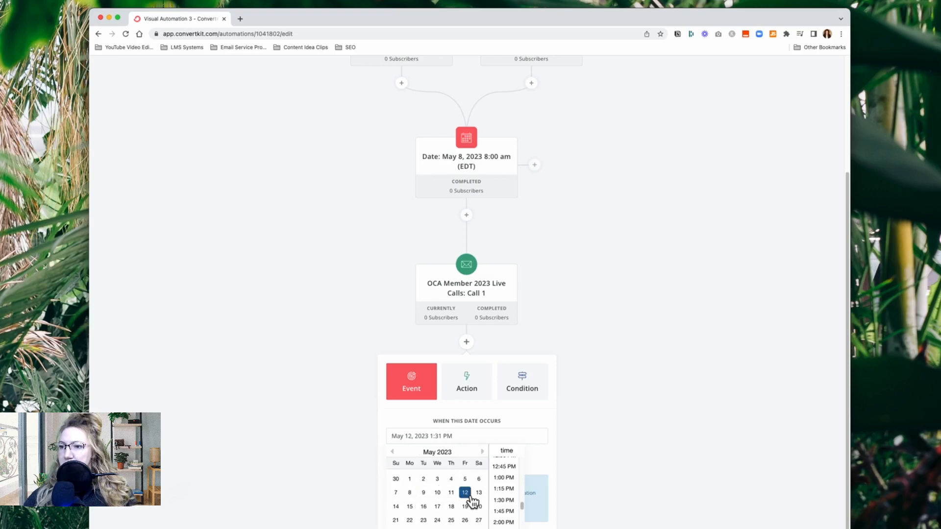
{"action": "scroll", "coordinate": [509, 515], "scroll_direction": "up", "scroll_amount": 8}
{"action": "scroll", "coordinate": [510, 512], "scroll_direction": "down", "scroll_amount": 4}
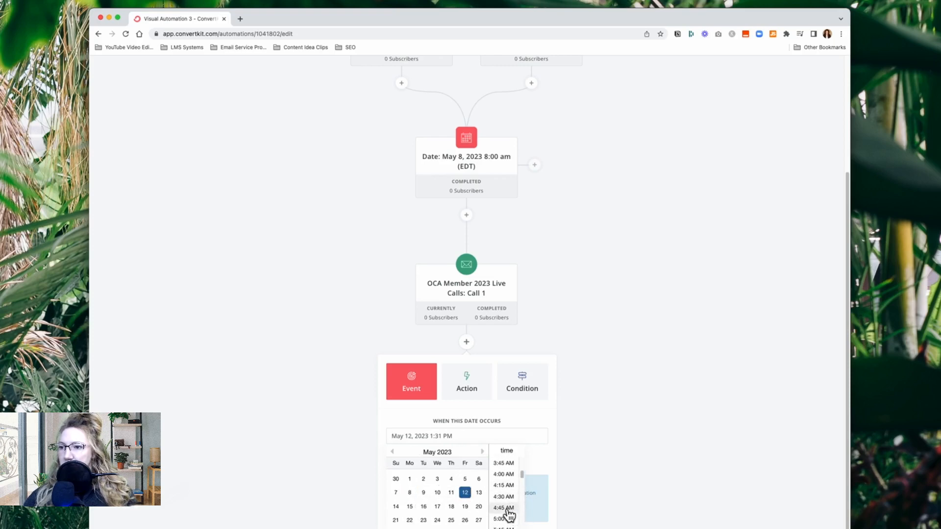
{"action": "scroll", "coordinate": [507, 510], "scroll_direction": "down", "scroll_amount": 2}
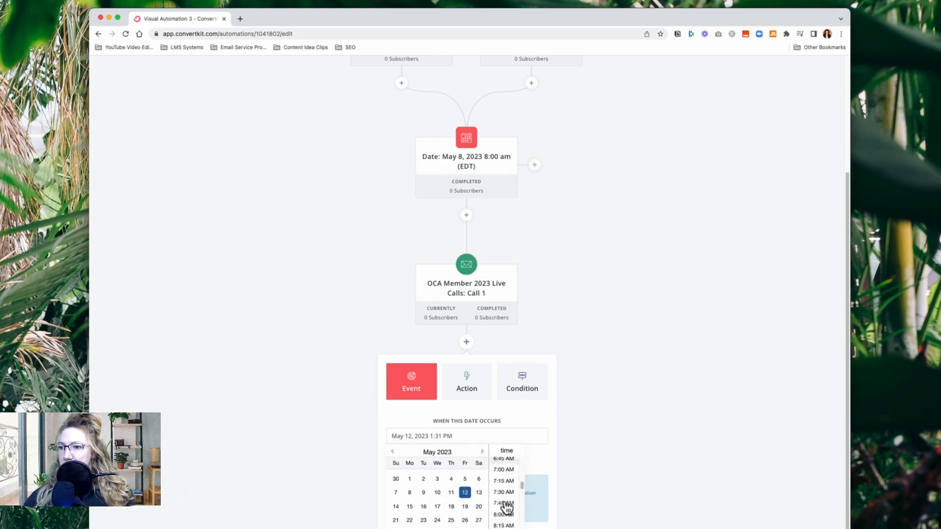
{"action": "left_click", "coordinate": [507, 516]}
{"action": "left_click", "coordinate": [421, 463]}
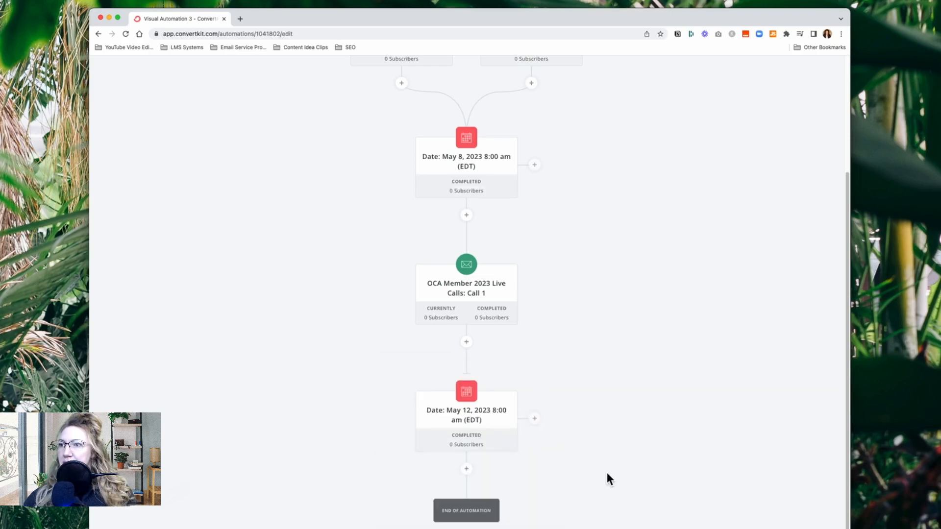
Add an action after the May 12 date event that adds subscribers to a new sequence named OCA Member 2023 Live Calls: Call 2
{"action": "left_click", "coordinate": [467, 469]}
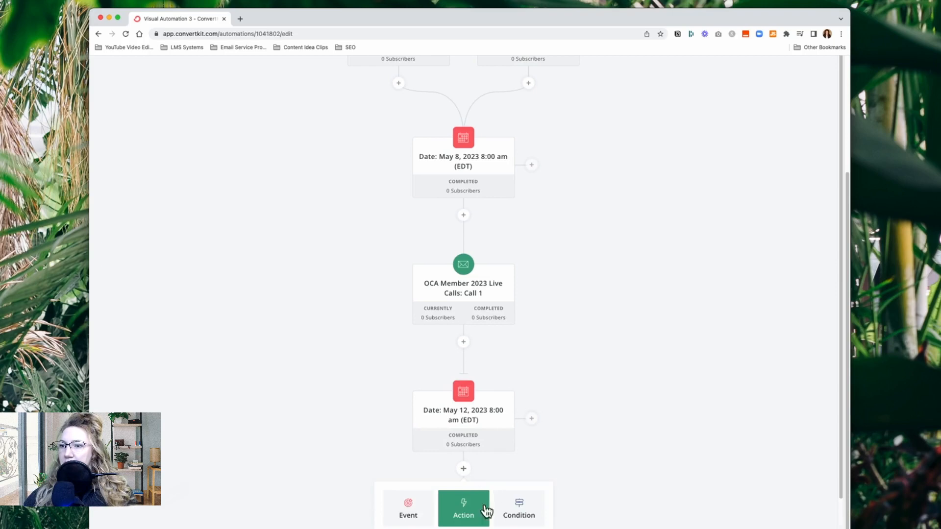
{"action": "scroll", "coordinate": [484, 490], "scroll_direction": "down", "scroll_amount": 3}
{"action": "left_click", "coordinate": [426, 498]}
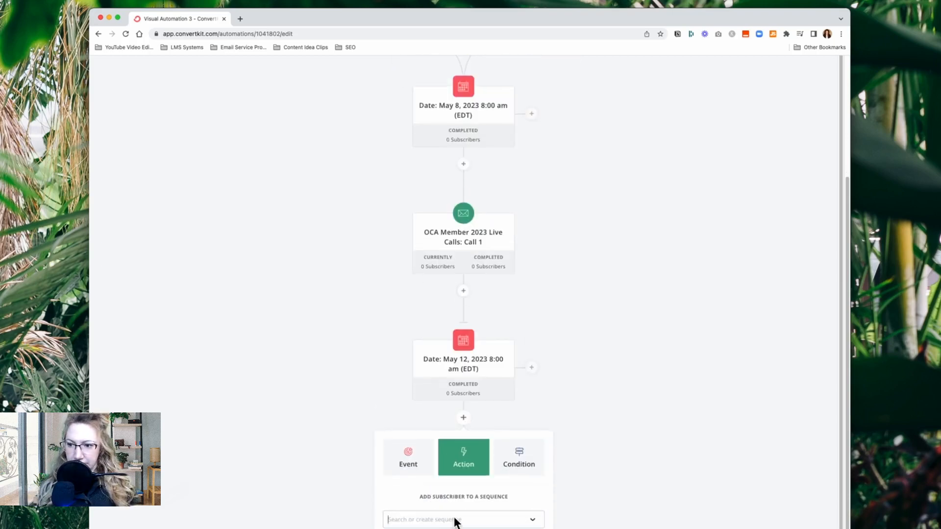
{"action": "left_click", "coordinate": [455, 519]}
{"action": "type", "text": "OCA Member 2023 Live Calls: Call 1"}
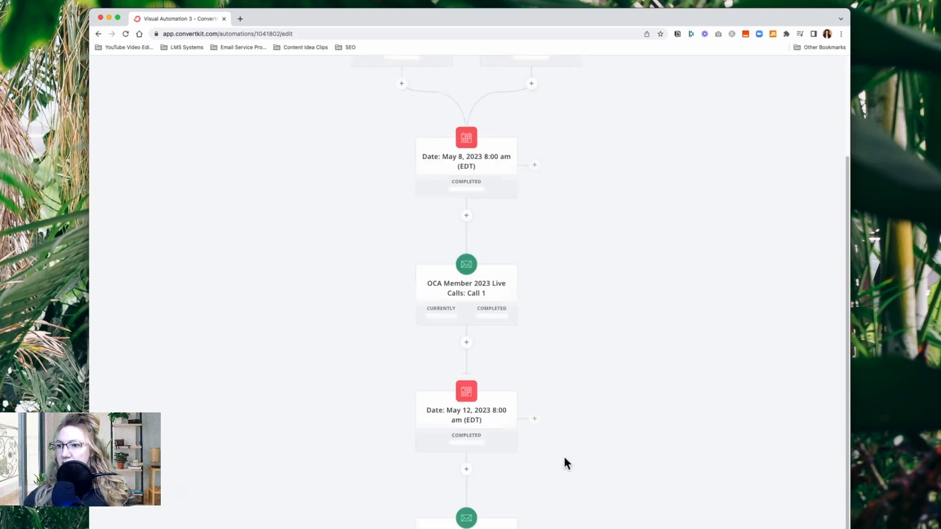
{"action": "scroll", "coordinate": [652, 454], "scroll_direction": "down", "scroll_amount": 3}
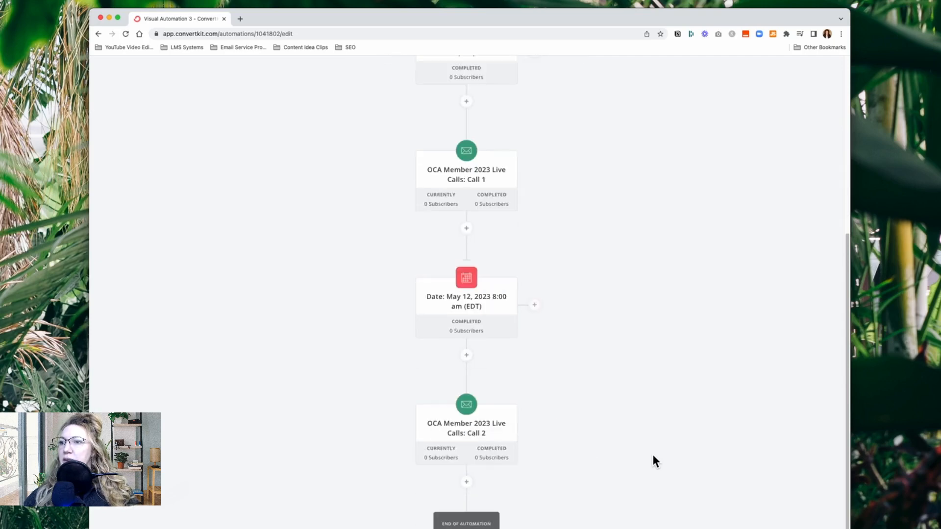
Give the first email of the Call 2 sequence the subject Call 2 Reminder and a send delay of 0 days
{"action": "left_click", "coordinate": [460, 434]}
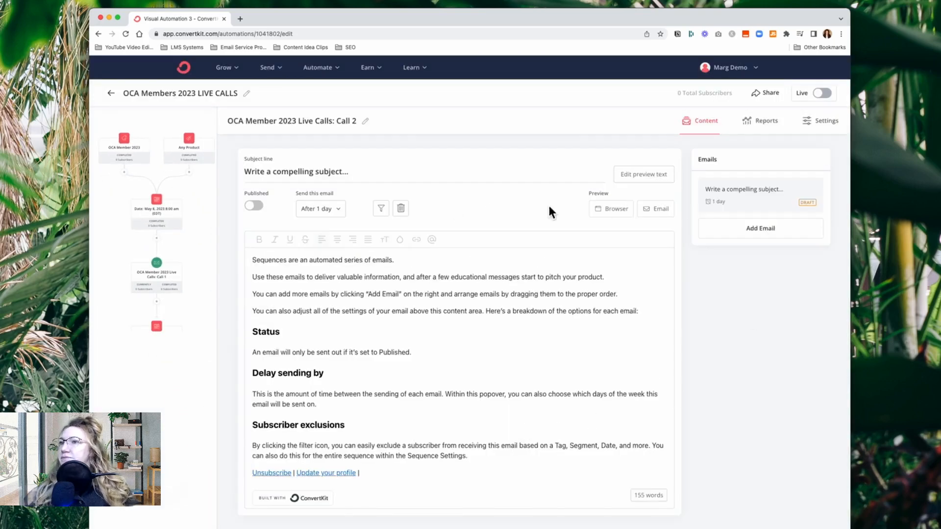
{"action": "triple_click", "coordinate": [387, 171]}
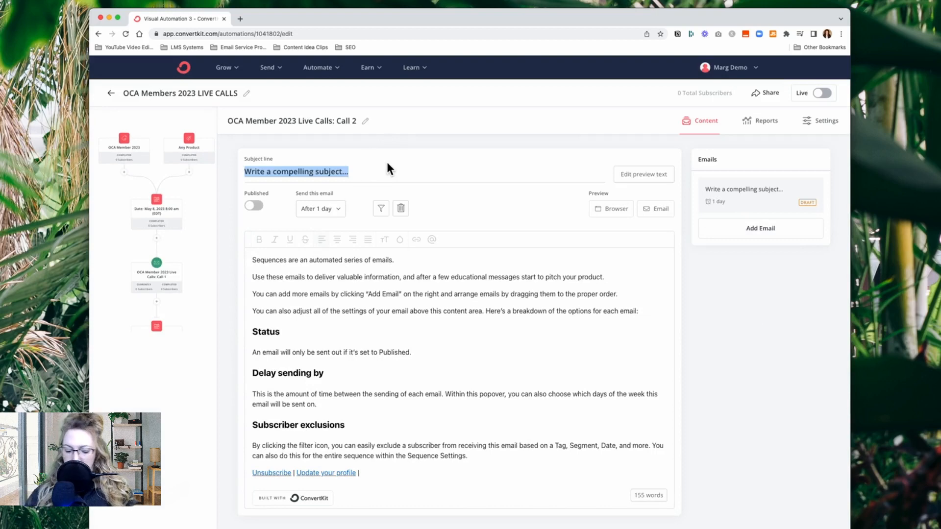
{"action": "type", "text": "Call"}
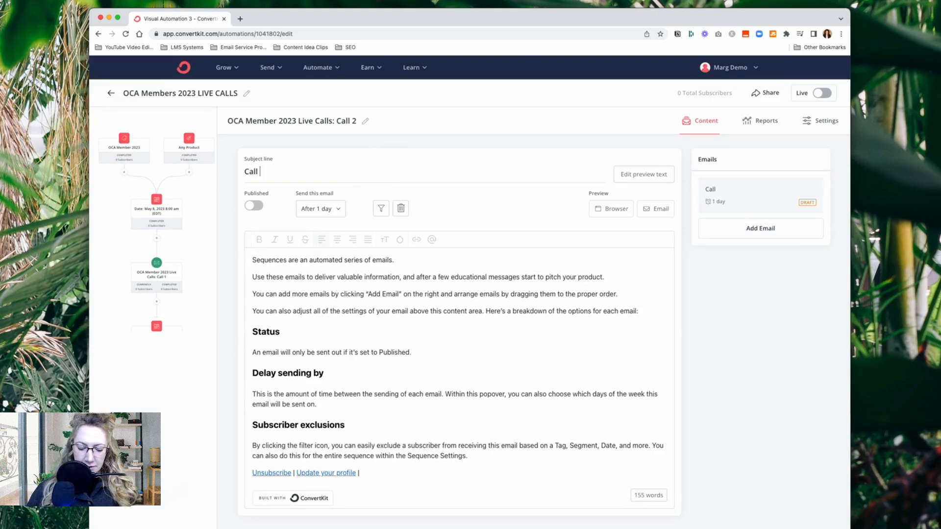
{"action": "type", "text": " 2 Reminder"}
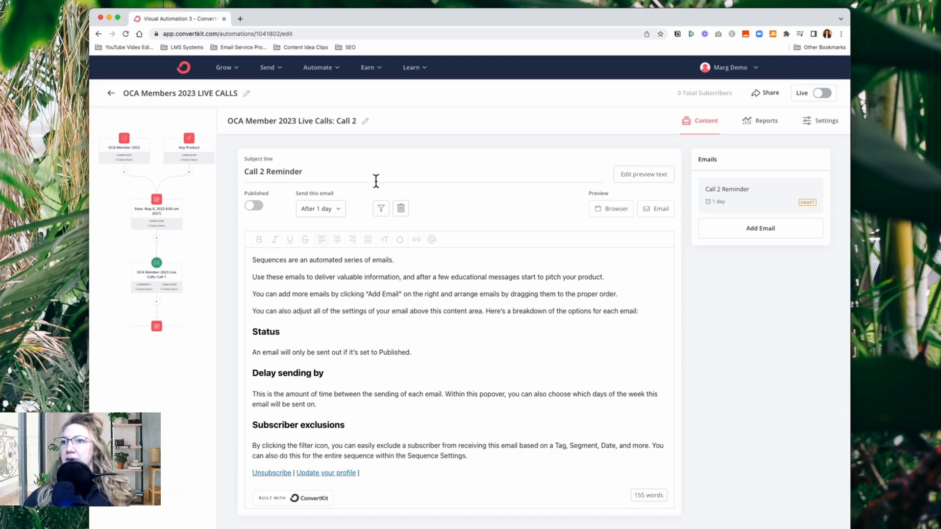
{"action": "left_click", "coordinate": [333, 209]}
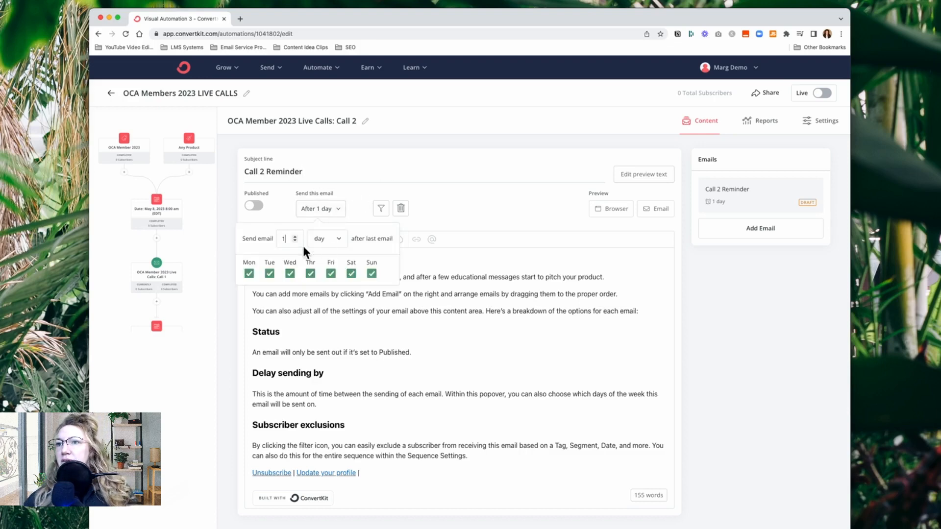
{"action": "left_click", "coordinate": [296, 275]}
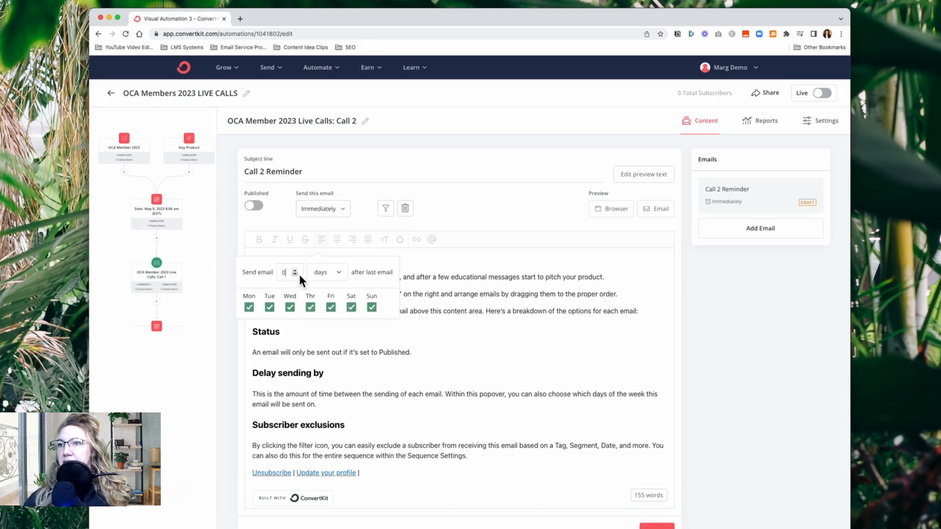
{"action": "left_click", "coordinate": [710, 311]}
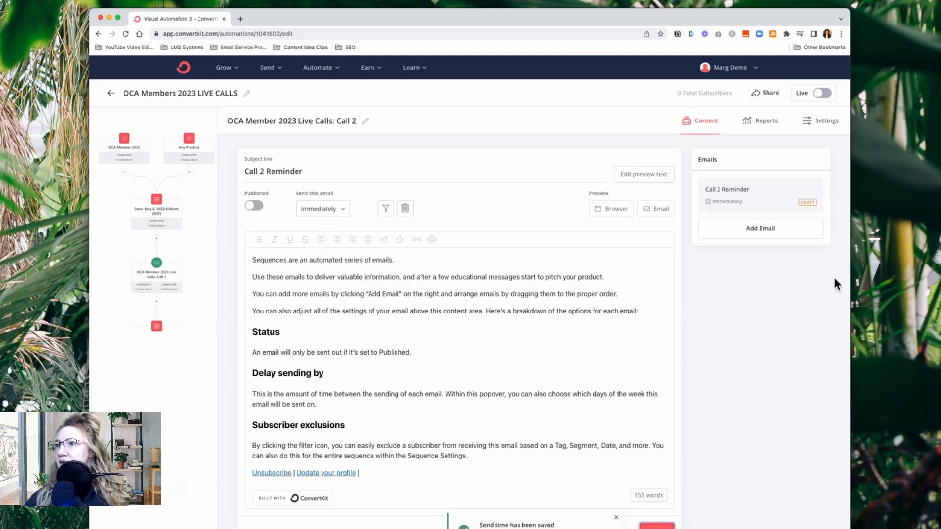
Add a second email with the subject Call 2 Replay to the Call 2 sequence and return to the automation overview
{"action": "left_click", "coordinate": [773, 231]}
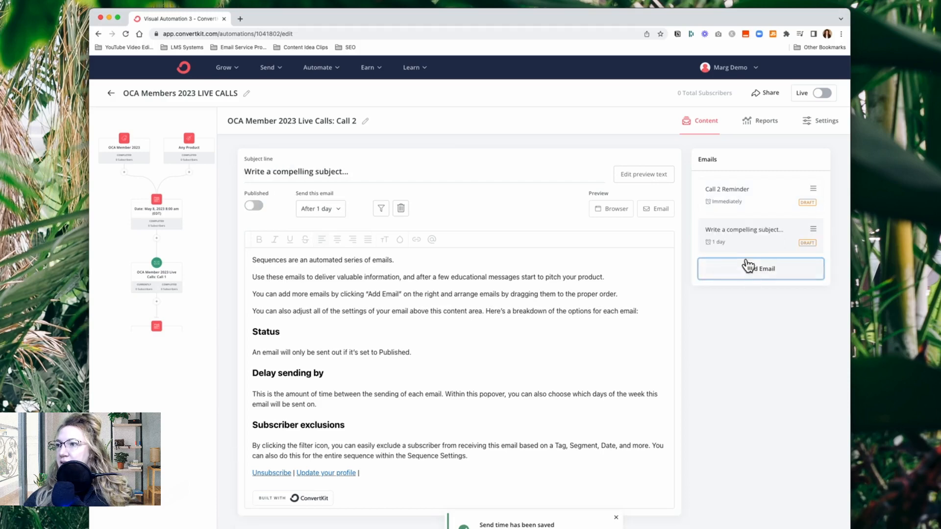
{"action": "triple_click", "coordinate": [366, 175]}
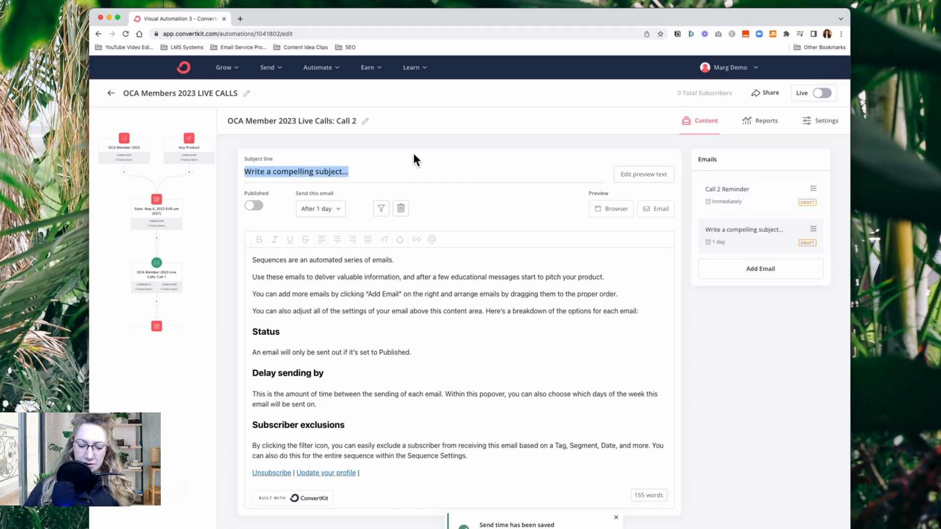
{"action": "type", "text": "CAll 2 Replay"}
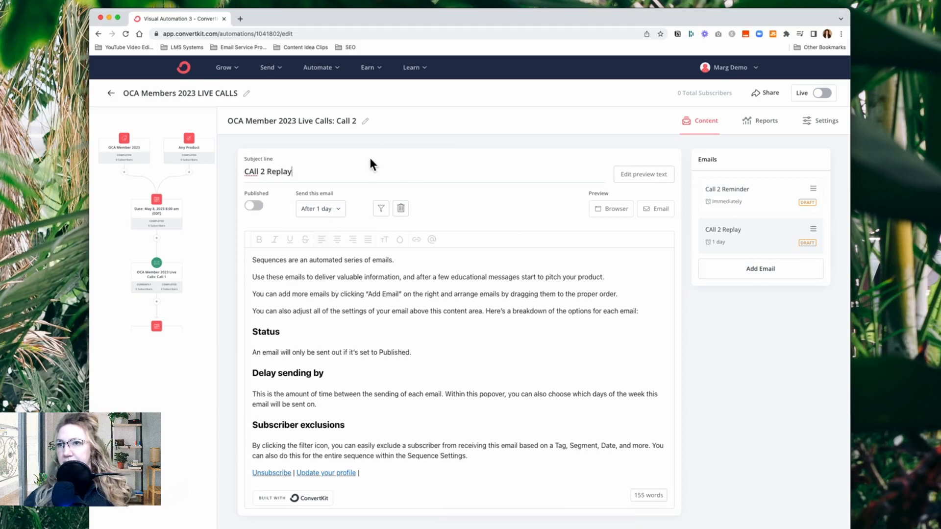
{"action": "left_click", "coordinate": [252, 171]}
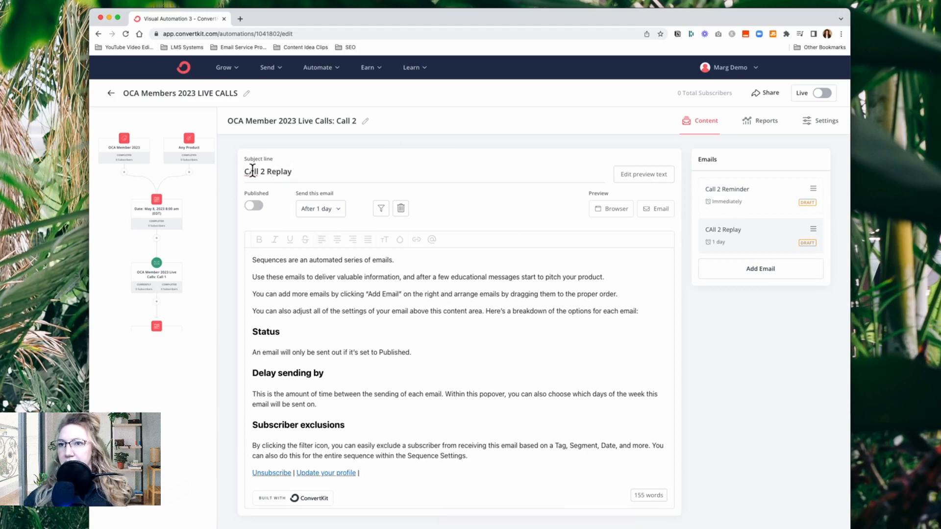
{"action": "key", "text": "BackSpace"}
{"action": "type", "text": "a"}
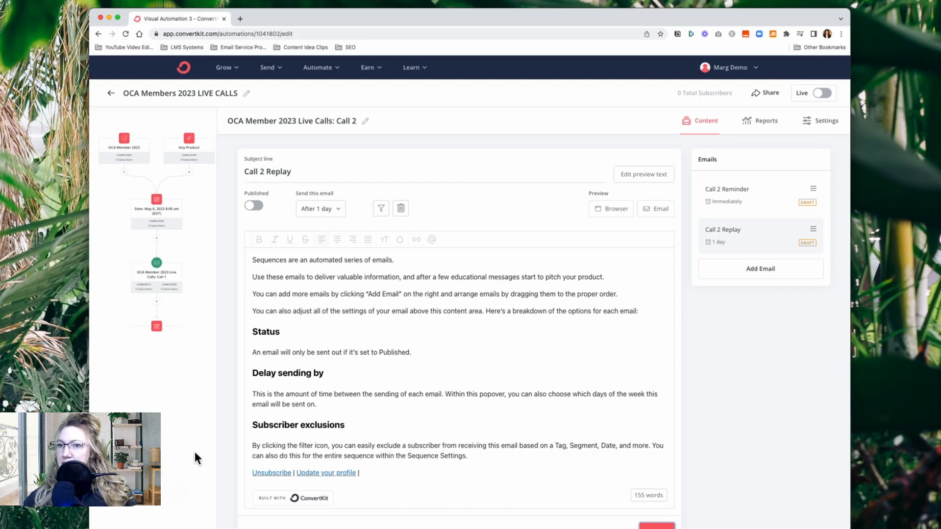
{"action": "left_click", "coordinate": [195, 318]}
{"action": "scroll", "coordinate": [224, 450], "scroll_direction": "down", "scroll_amount": 5}
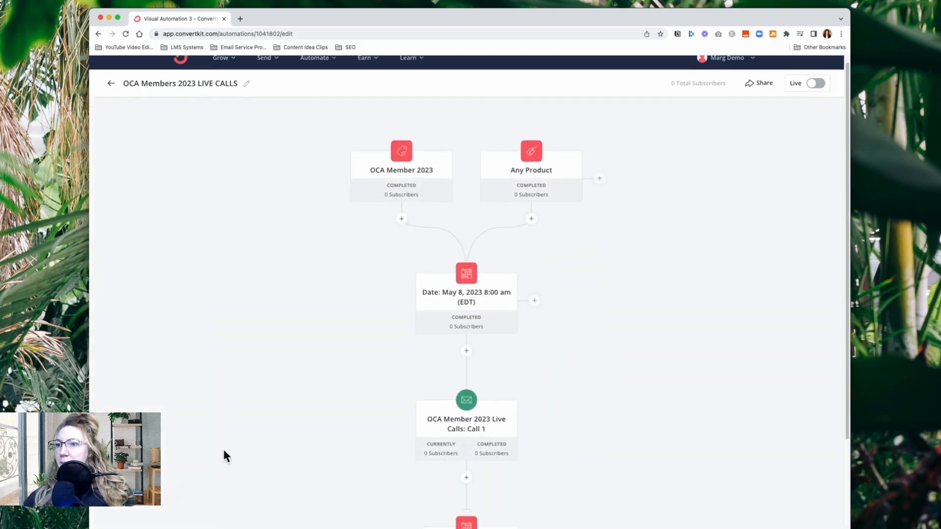
{"action": "scroll", "coordinate": [391, 322], "scroll_direction": "up", "scroll_amount": 5}
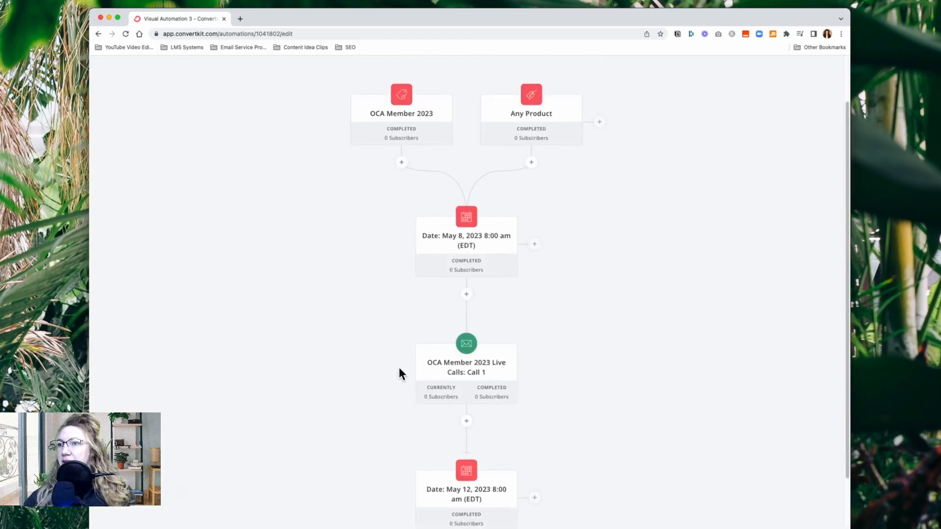
Review the live calls automation flow, checking the Call 1 and Call 2 sequences and the date events placed before them
{"action": "scroll", "coordinate": [398, 365], "scroll_direction": "down", "scroll_amount": 1}
{"action": "scroll", "coordinate": [366, 349], "scroll_direction": "down", "scroll_amount": 2}
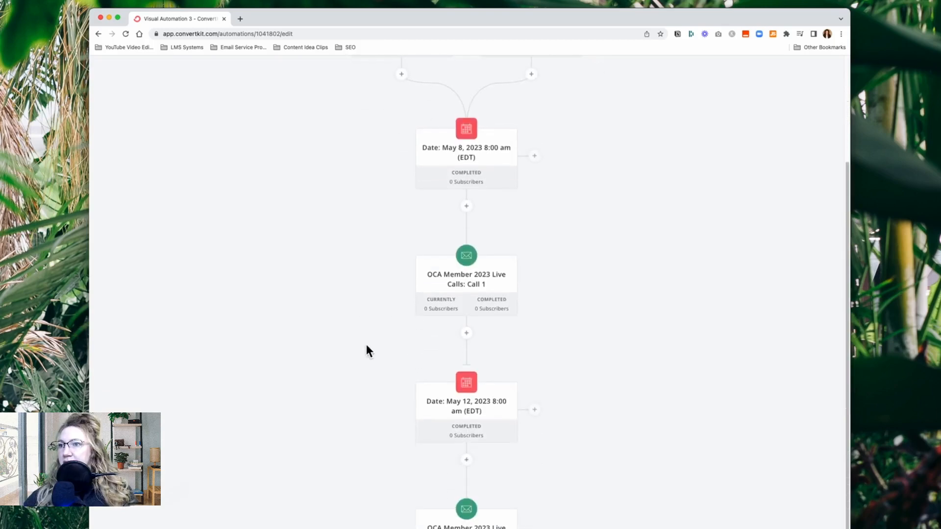
{"action": "left_click", "coordinate": [476, 288]}
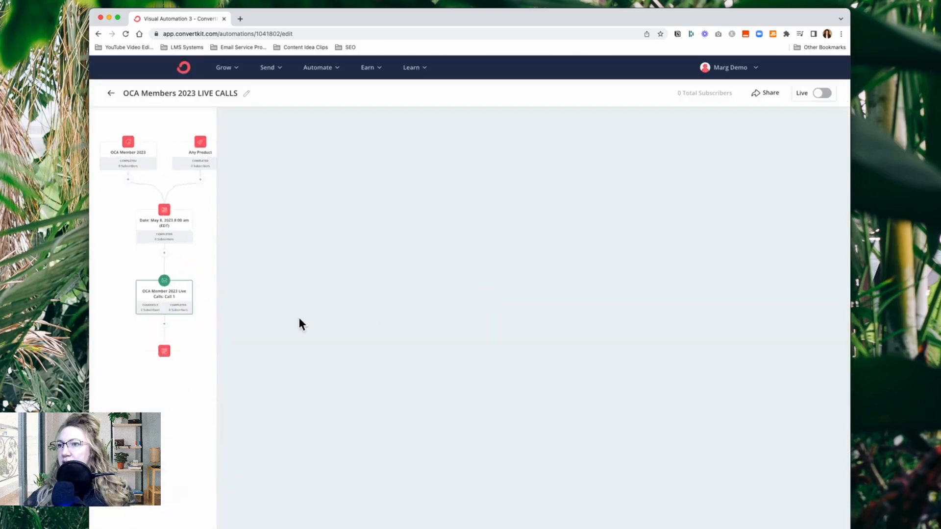
{"action": "left_click", "coordinate": [208, 299]}
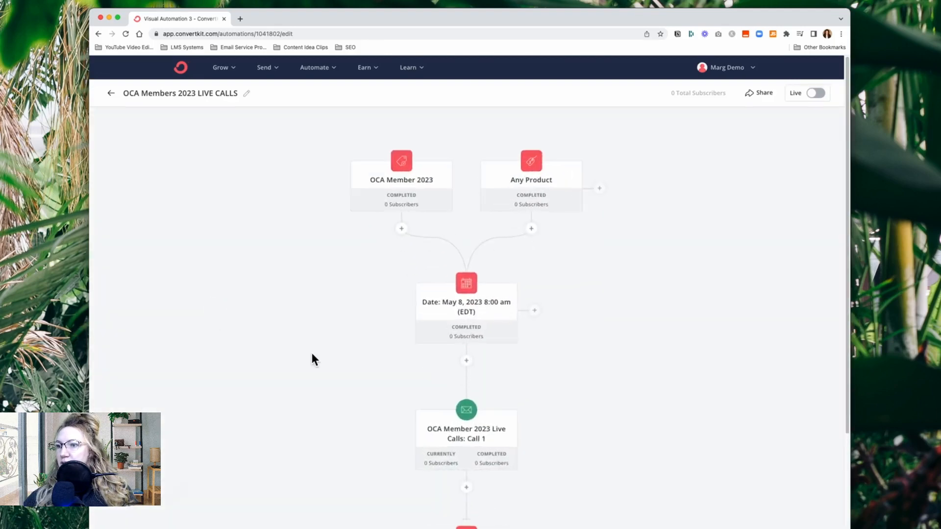
{"action": "scroll", "coordinate": [385, 295], "scroll_direction": "down", "scroll_amount": 6}
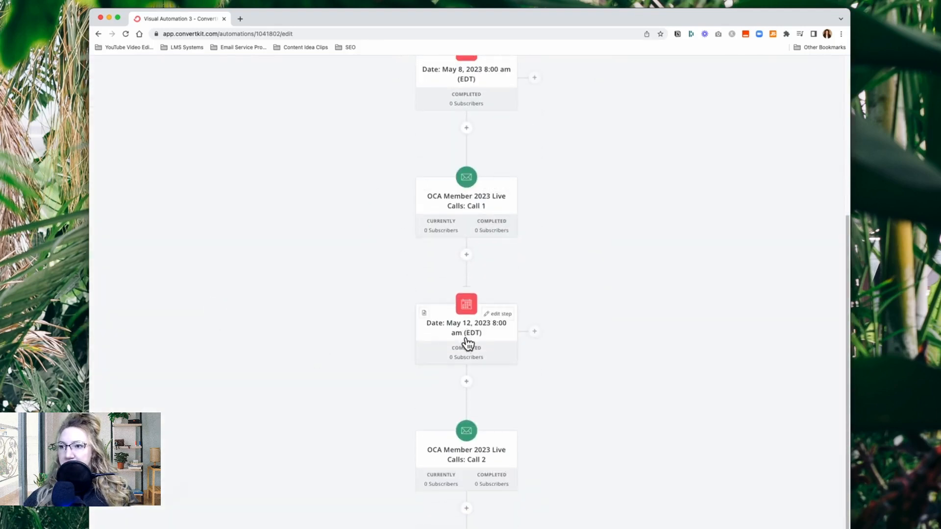
{"action": "scroll", "coordinate": [469, 334], "scroll_direction": "down", "scroll_amount": 1}
{"action": "scroll", "coordinate": [472, 343], "scroll_direction": "down", "scroll_amount": 2}
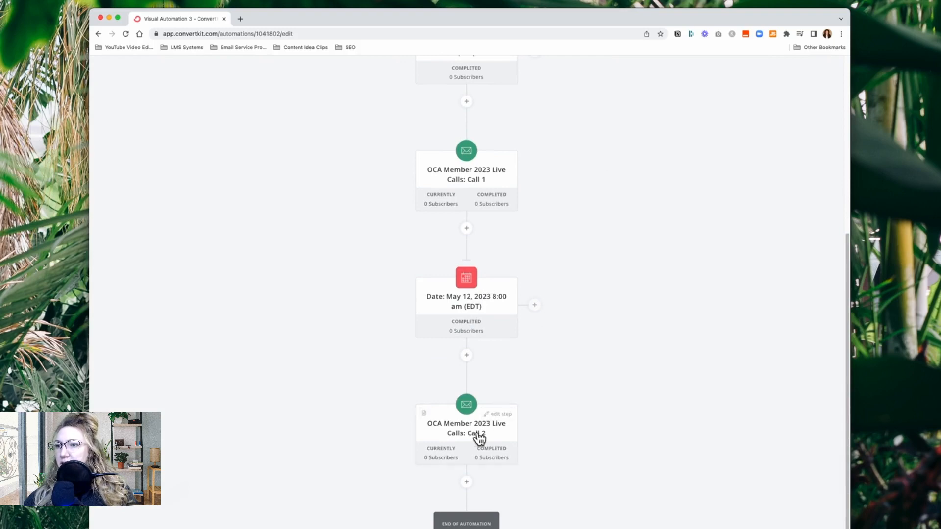
{"action": "left_click", "coordinate": [479, 440]}
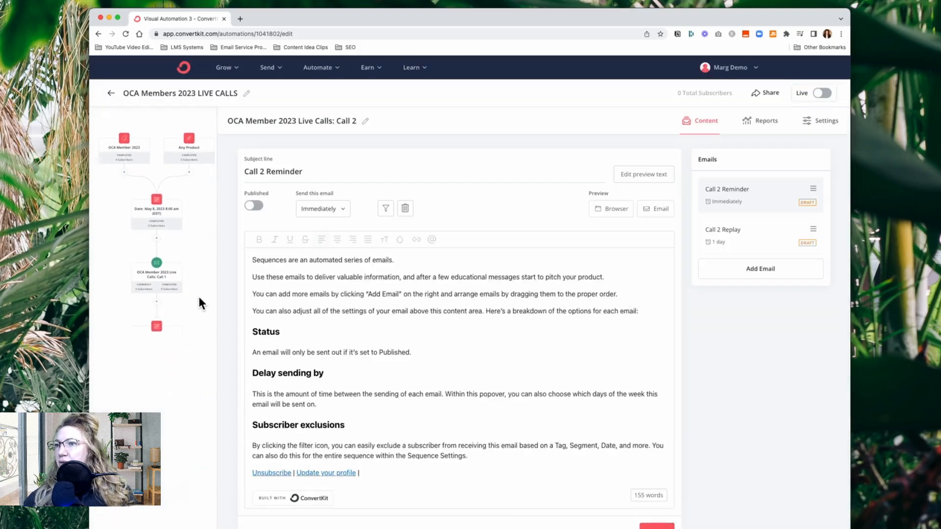
{"action": "left_click", "coordinate": [198, 296]}
{"action": "scroll", "coordinate": [433, 392], "scroll_direction": "down", "scroll_amount": 5}
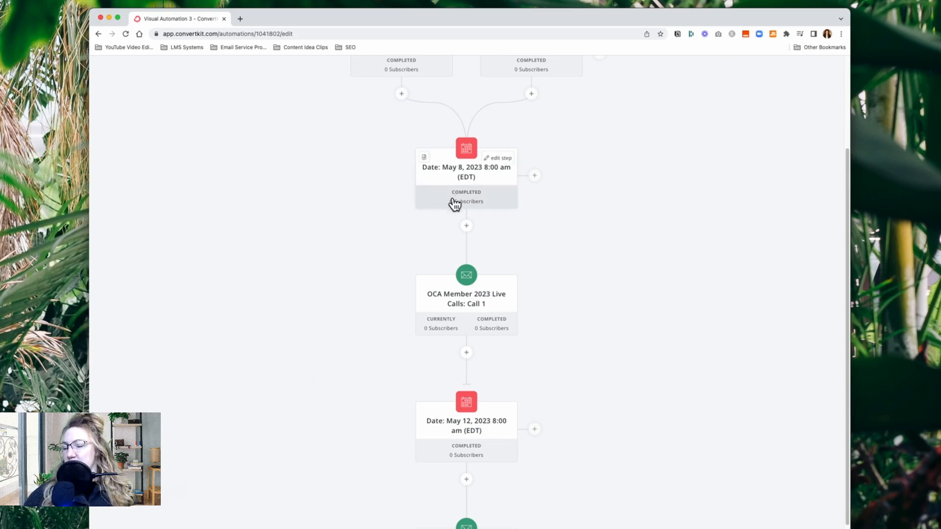
{"action": "scroll", "coordinate": [180, 310], "scroll_direction": "up", "scroll_amount": 3}
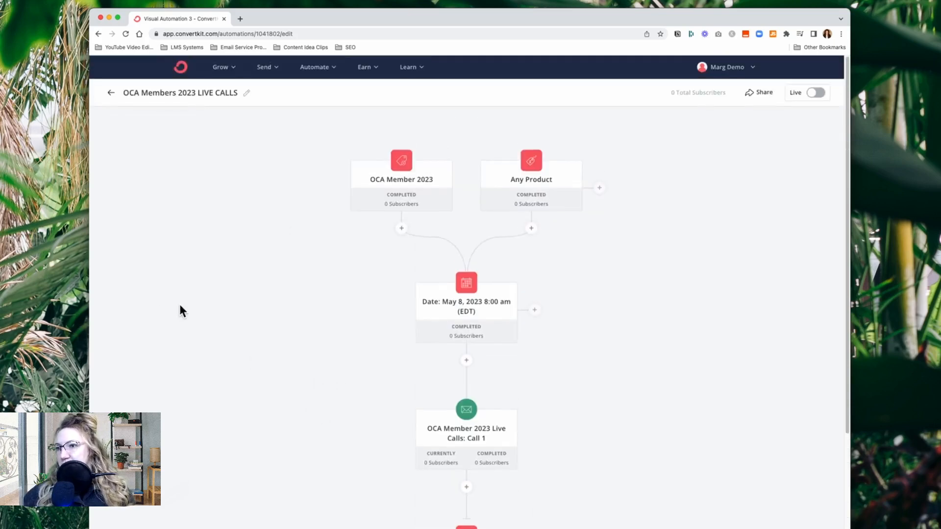
{"action": "scroll", "coordinate": [182, 311], "scroll_direction": "down", "scroll_amount": 3}
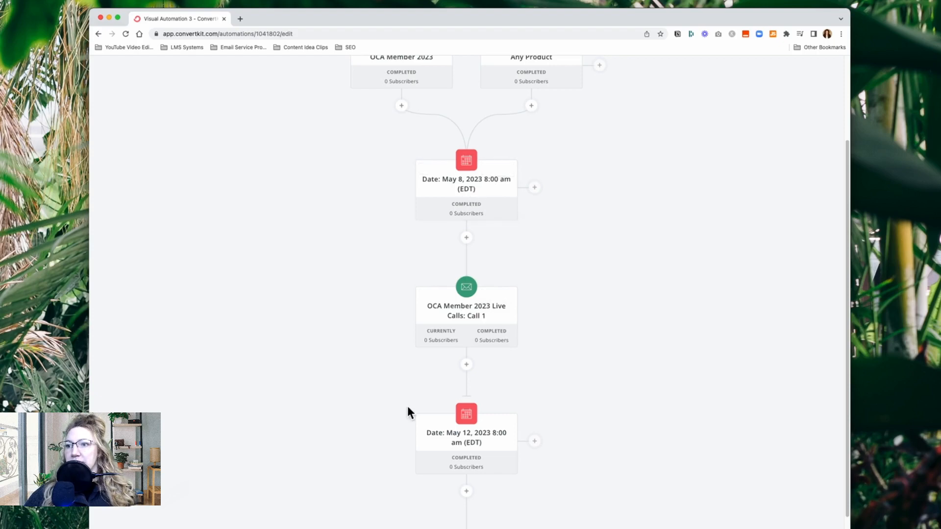
{"action": "scroll", "coordinate": [410, 383], "scroll_direction": "down", "scroll_amount": 3}
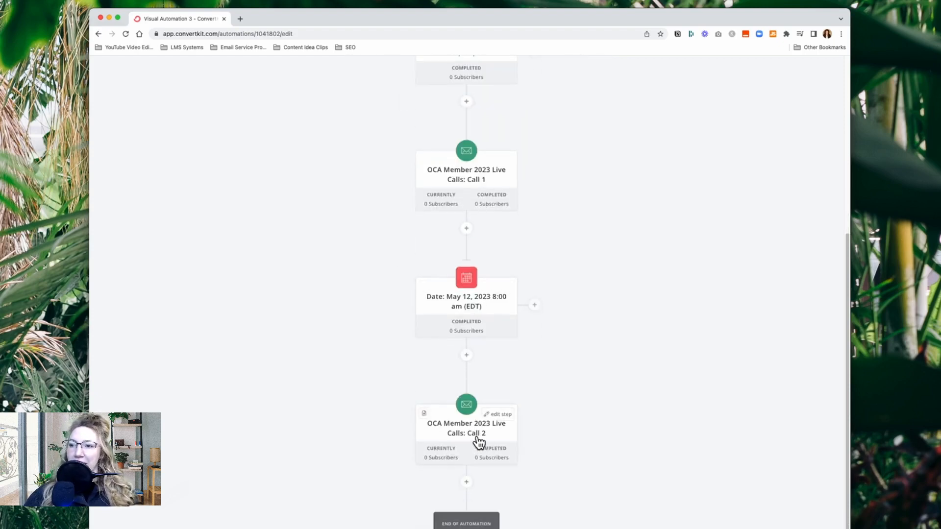
{"action": "scroll", "coordinate": [479, 443], "scroll_direction": "up", "scroll_amount": 3}
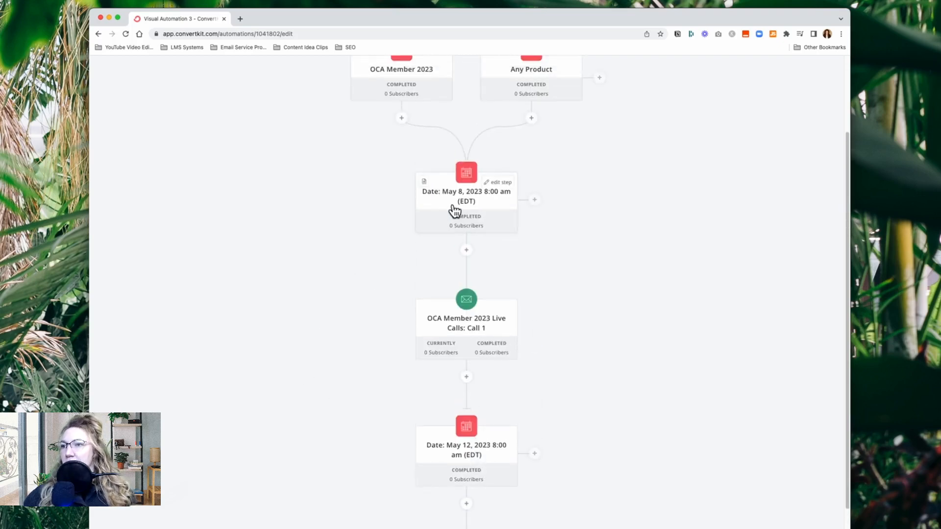
{"action": "scroll", "coordinate": [454, 421], "scroll_direction": "down", "scroll_amount": 3}
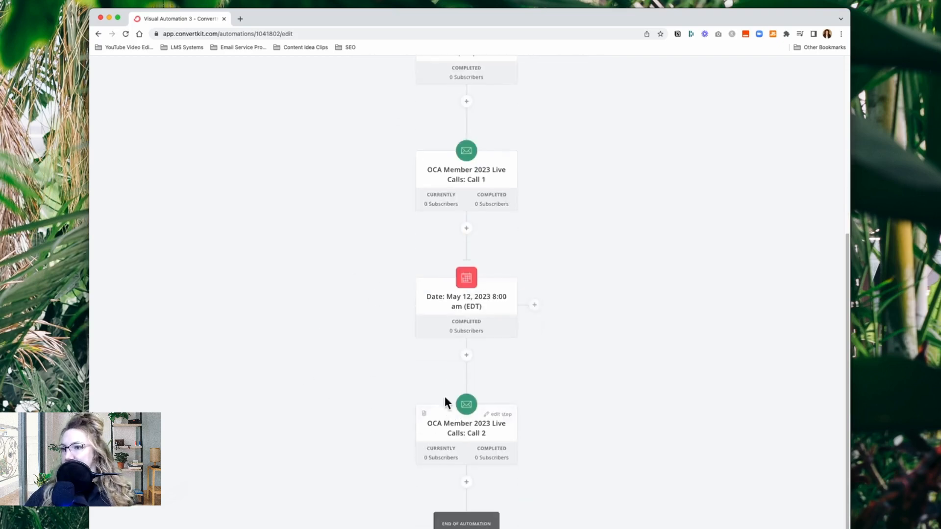
{"action": "left_click", "coordinate": [475, 304]}
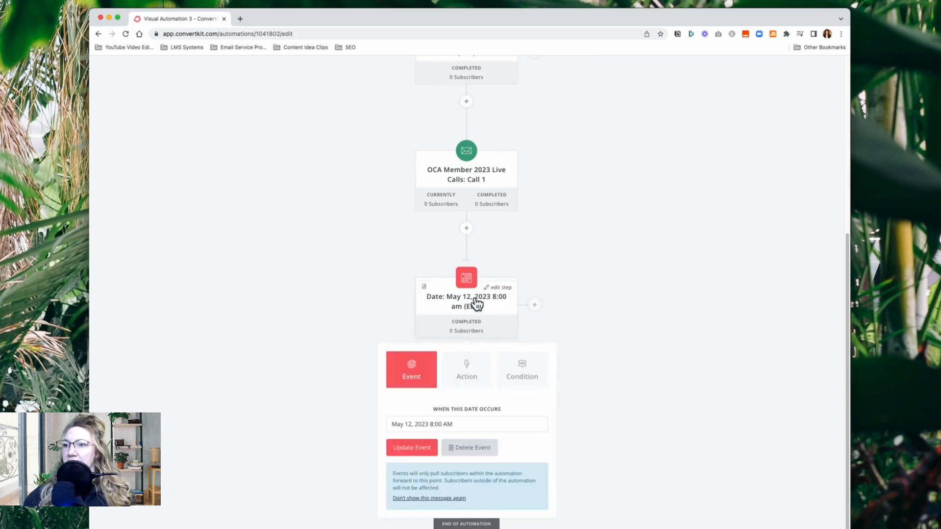
{"action": "left_click", "coordinate": [480, 426]}
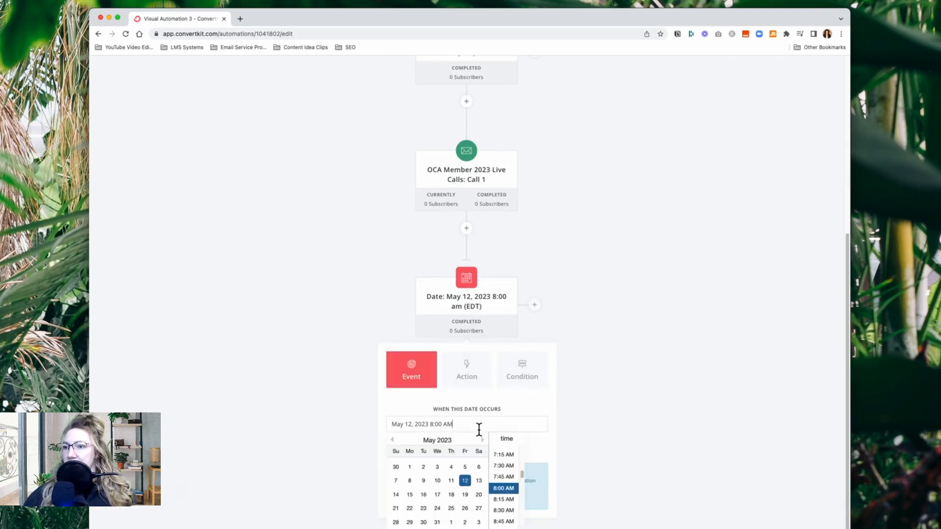
{"action": "left_click", "coordinate": [413, 496]}
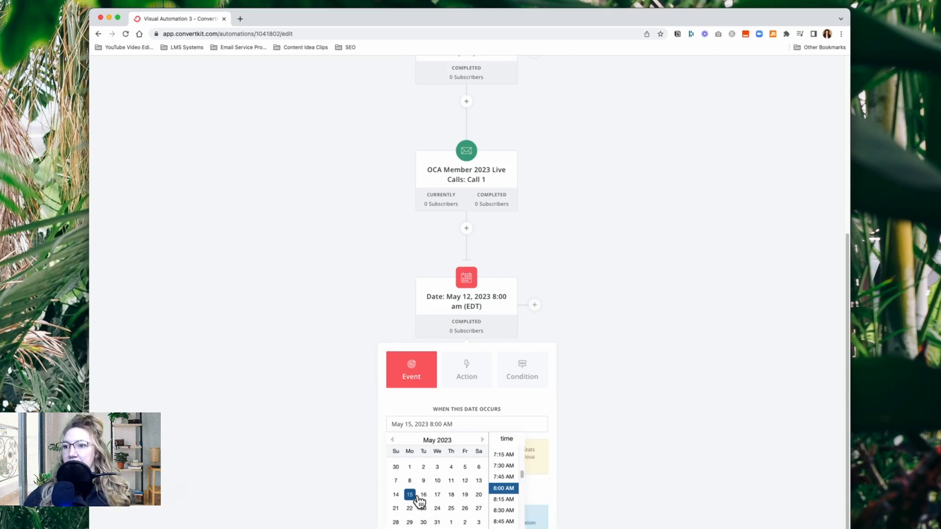
{"action": "left_click", "coordinate": [336, 467]}
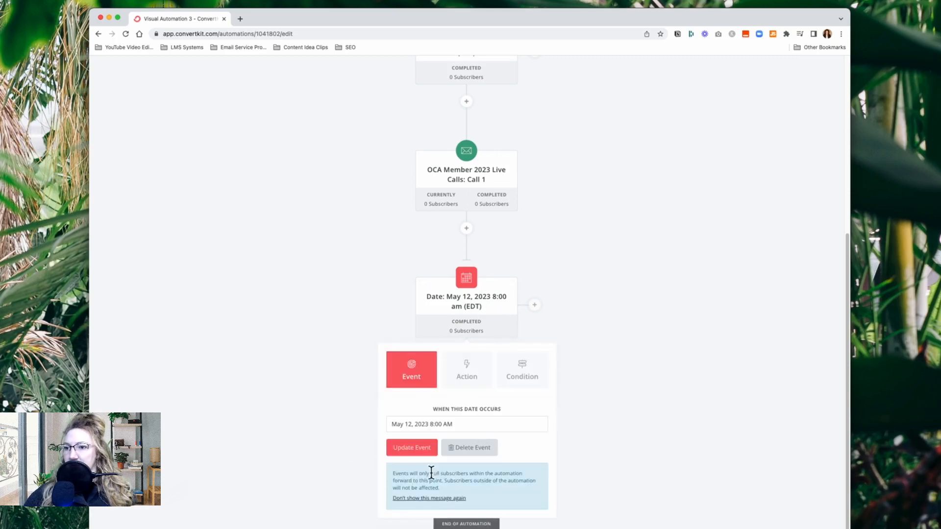
Update the date event between the Call 1 and Call 2 sequences to May 15, 2023 8:00 AM
{"action": "left_click", "coordinate": [459, 426]}
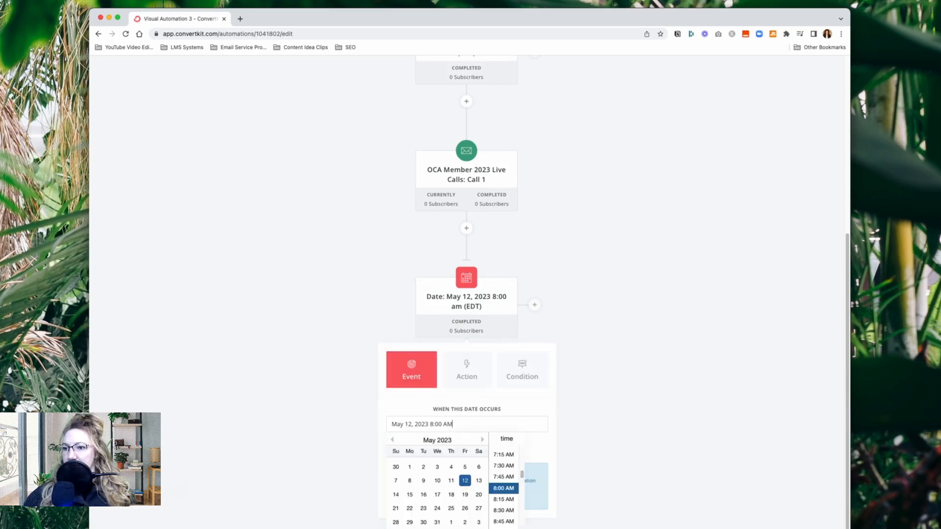
{"action": "left_click", "coordinate": [411, 495]}
{"action": "left_click", "coordinate": [551, 435]}
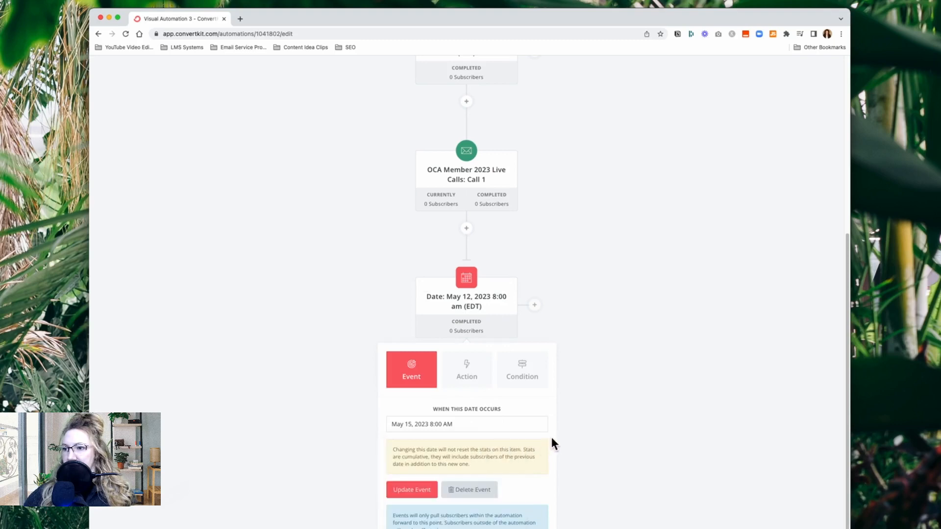
{"action": "left_click", "coordinate": [409, 492]}
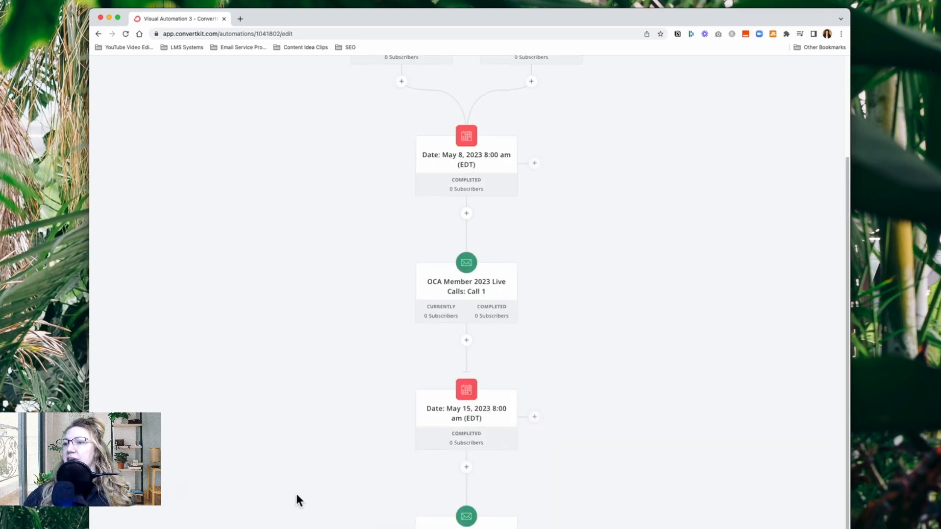
Examine the reminder and replay emails in the Call 2 sequence and return to the automation overview
{"action": "scroll", "coordinate": [487, 307], "scroll_direction": "down", "scroll_amount": 3}
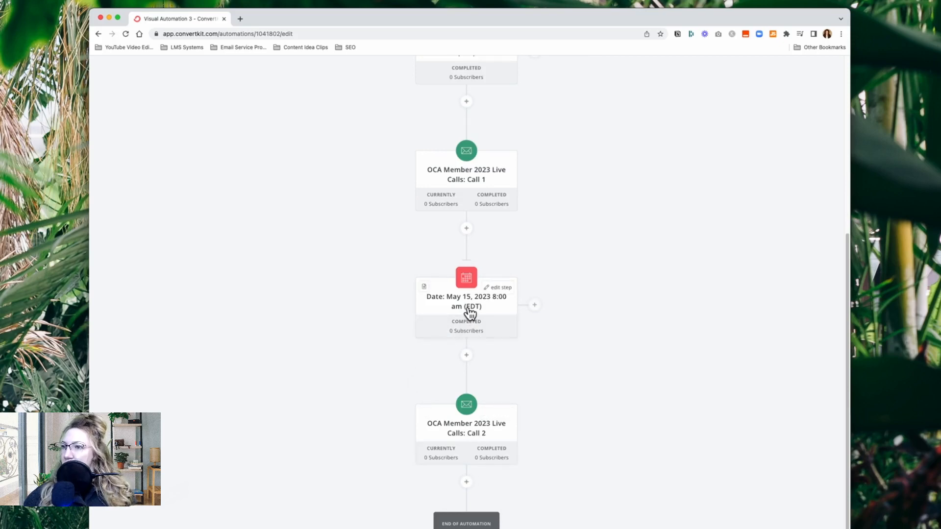
{"action": "left_click", "coordinate": [473, 438]}
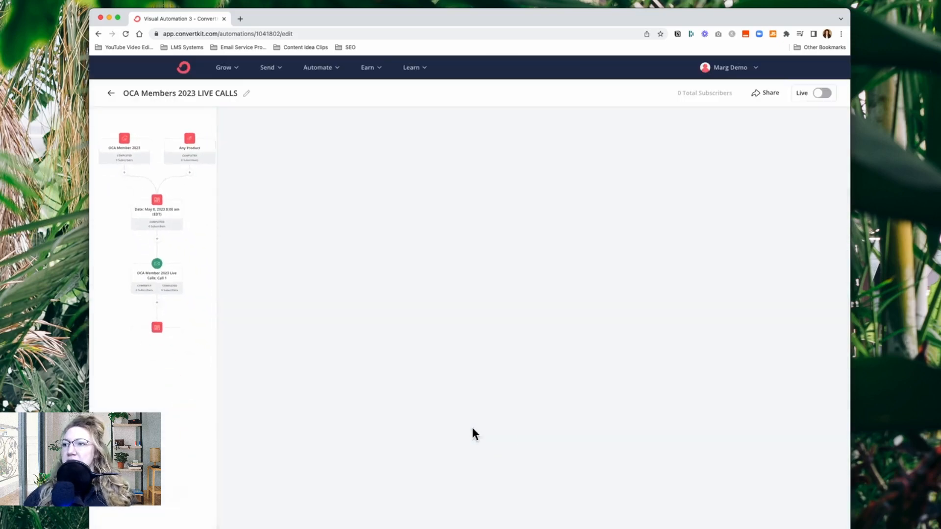
{"action": "left_click_drag", "start_coordinate": [619, 294], "coordinate": [471, 457]}
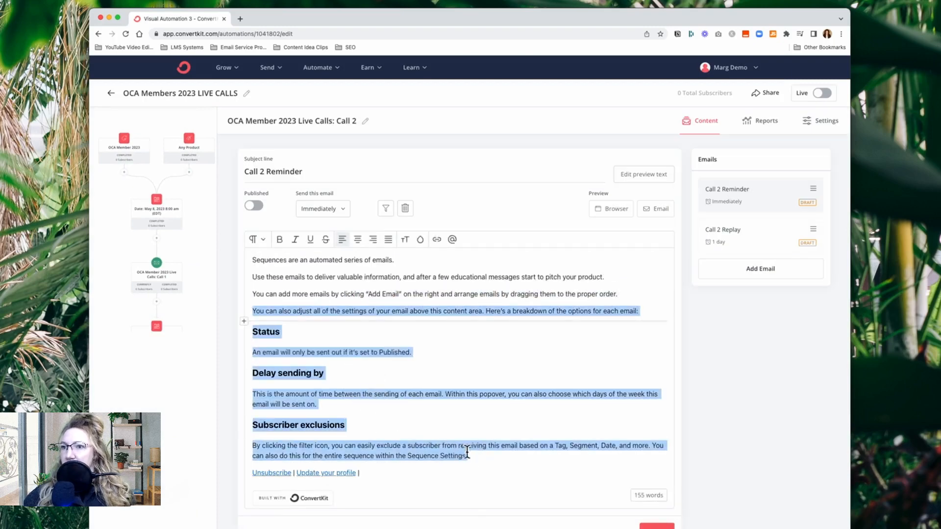
{"action": "left_click", "coordinate": [208, 315]}
{"action": "scroll", "coordinate": [257, 397], "scroll_direction": "down", "scroll_amount": 2}
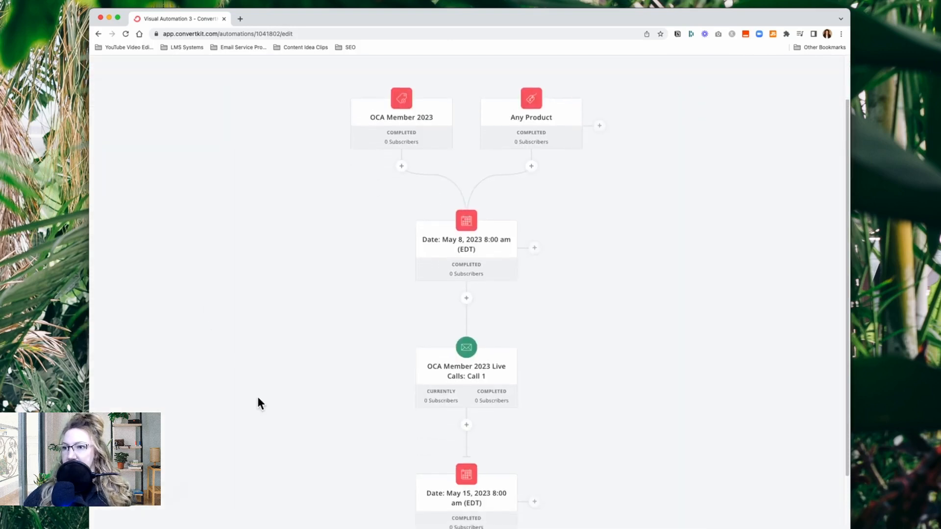
{"action": "scroll", "coordinate": [258, 398], "scroll_direction": "up", "scroll_amount": 2}
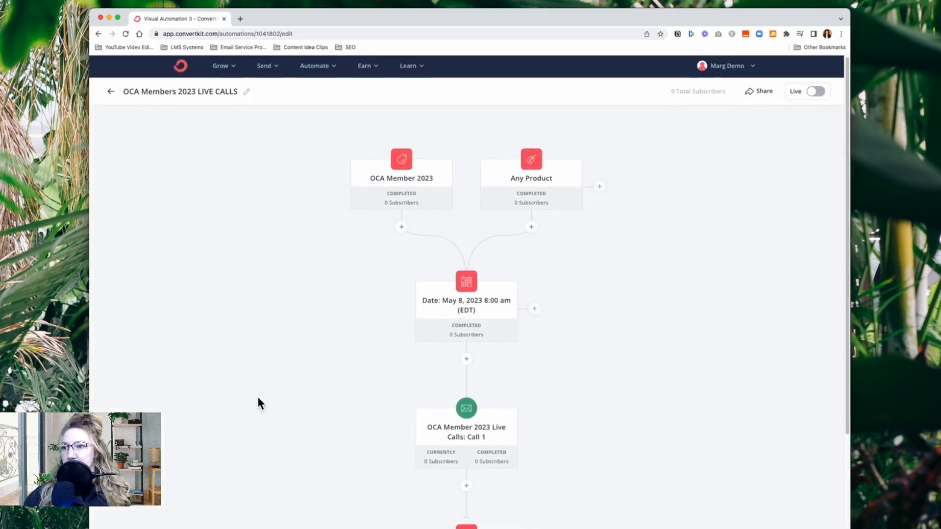
Add a delay action of 100 days directly after the Call 2 sequence, before the end of the automation
{"action": "scroll", "coordinate": [257, 384], "scroll_direction": "down", "scroll_amount": 8}
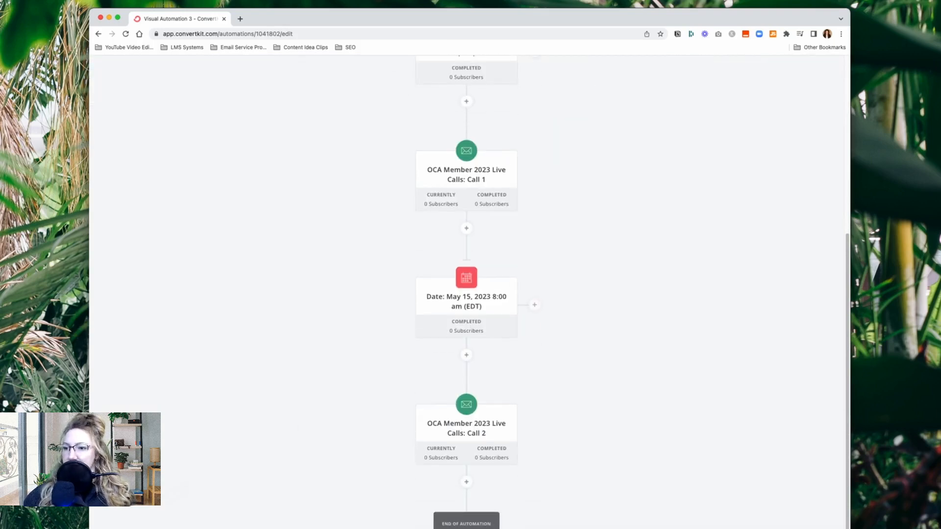
{"action": "left_click", "coordinate": [467, 483]}
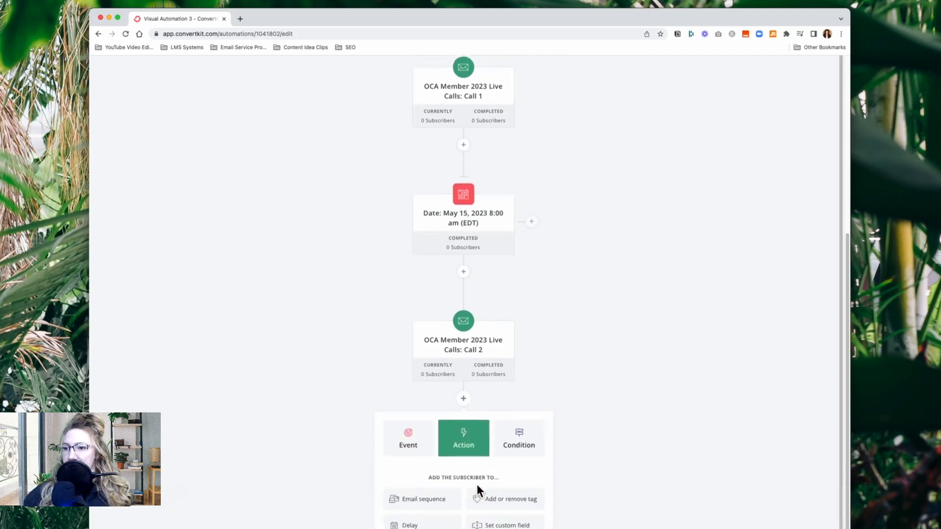
{"action": "left_click", "coordinate": [419, 524]}
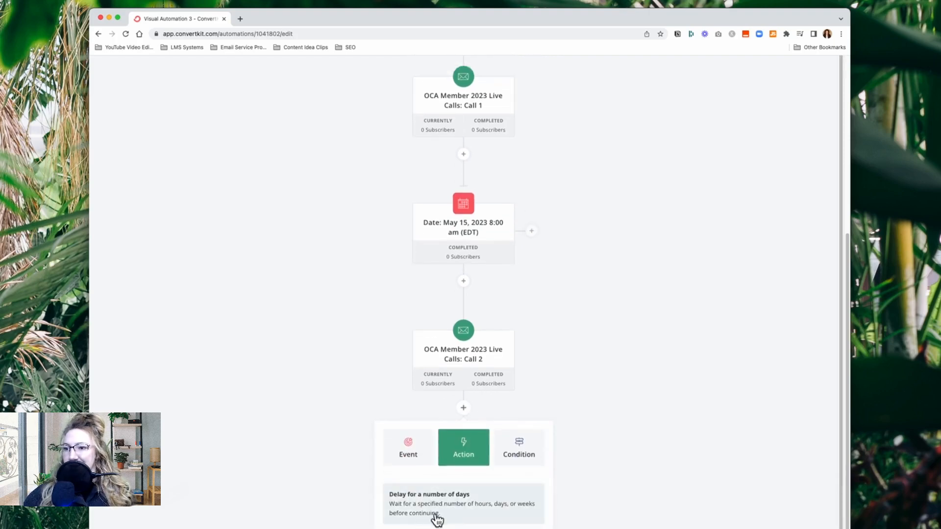
{"action": "left_click", "coordinate": [437, 519]}
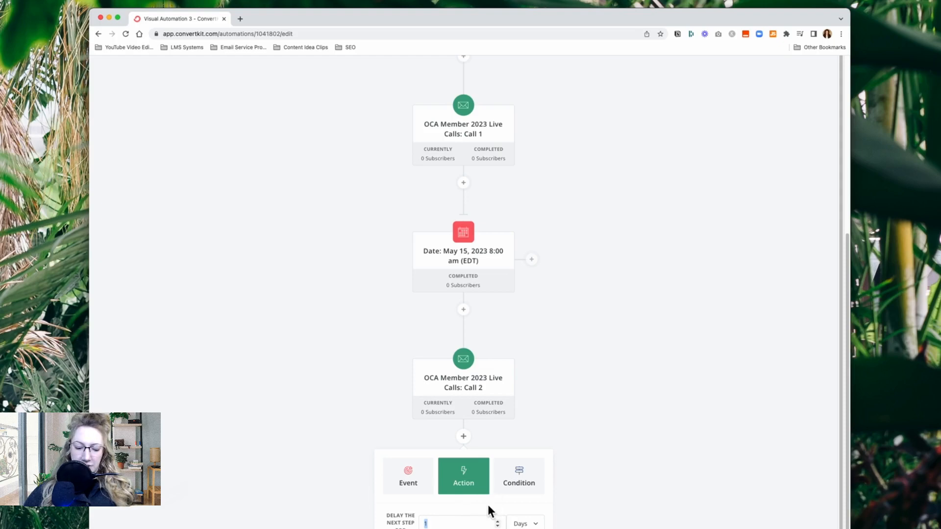
{"action": "type", "text": "100"}
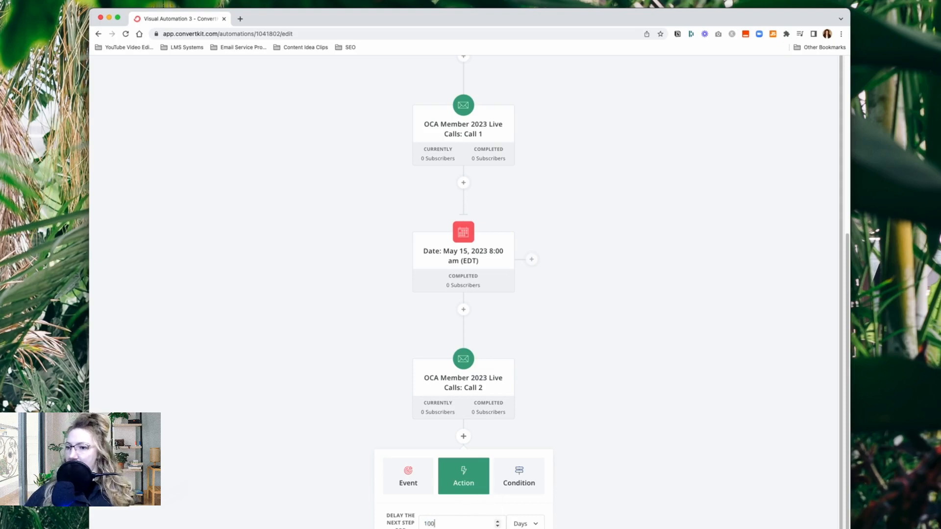
{"action": "key", "text": "Return"}
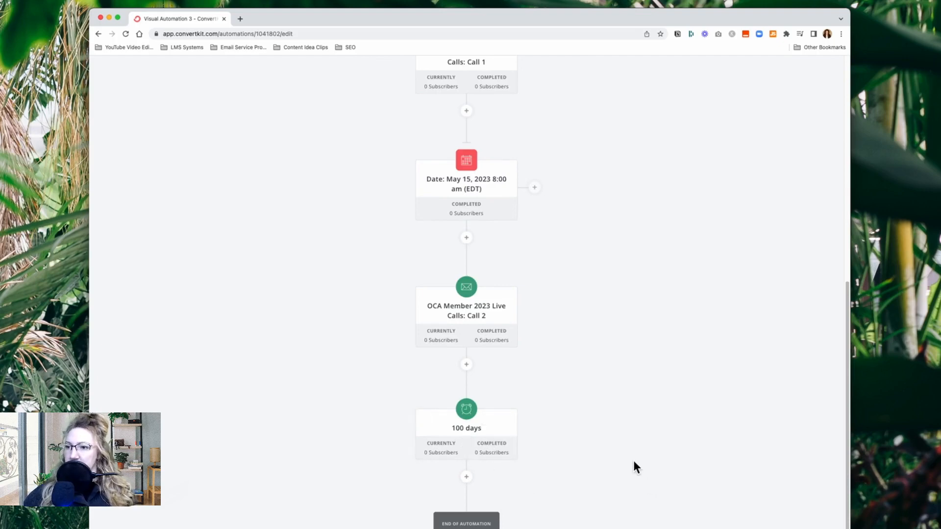
{"action": "scroll", "coordinate": [634, 467], "scroll_direction": "up", "scroll_amount": 10}
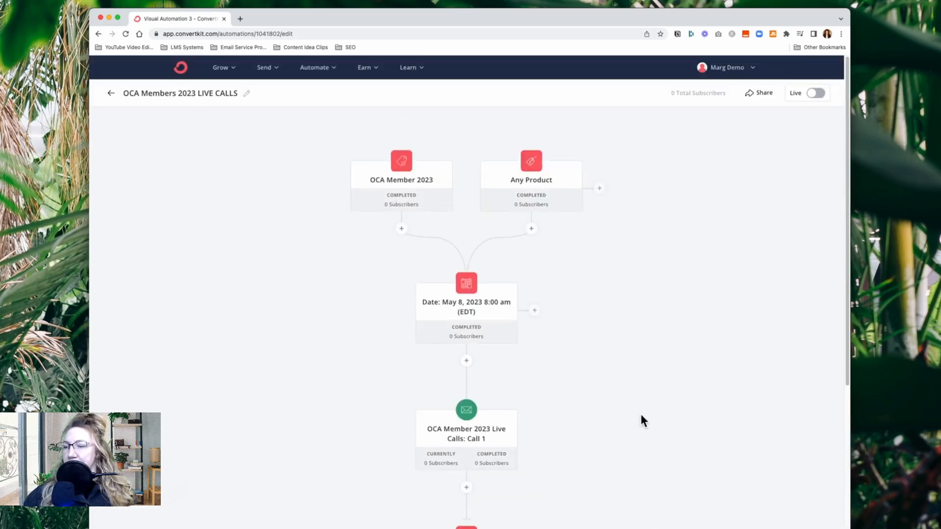
{"action": "scroll", "coordinate": [629, 436], "scroll_direction": "down", "scroll_amount": 8}
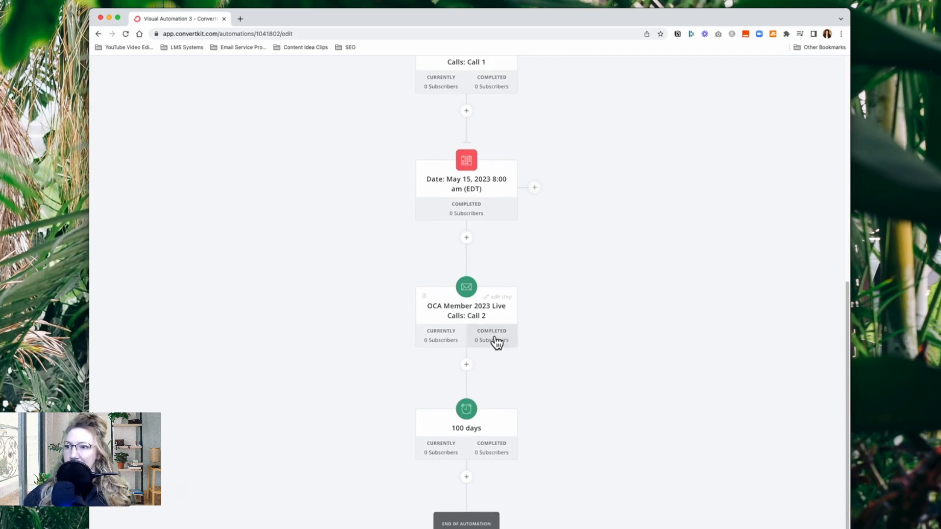
{"action": "mouse_move", "coordinate": [517, 223]}
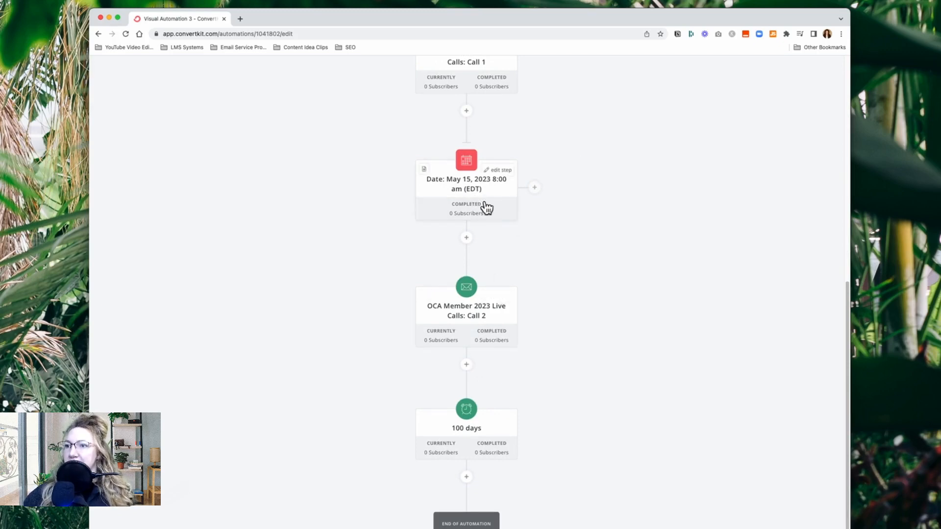
{"action": "mouse_move", "coordinate": [484, 340]}
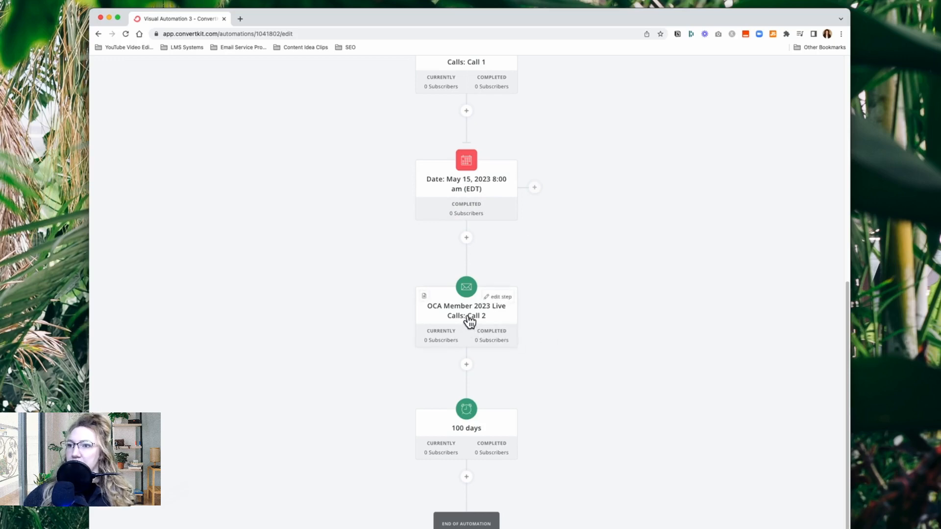
{"action": "scroll", "coordinate": [475, 378], "scroll_direction": "up", "scroll_amount": 2}
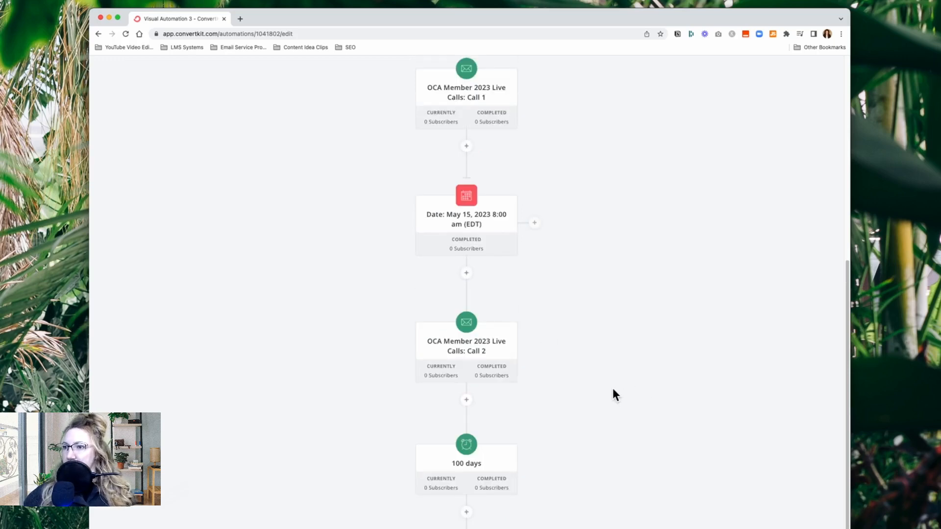
Review the live calls automation from its entry points through both dated calls, including the emails in the Call 1 sequence
{"action": "scroll", "coordinate": [614, 391], "scroll_direction": "up", "scroll_amount": 5}
{"action": "scroll", "coordinate": [613, 389], "scroll_direction": "up", "scroll_amount": 7}
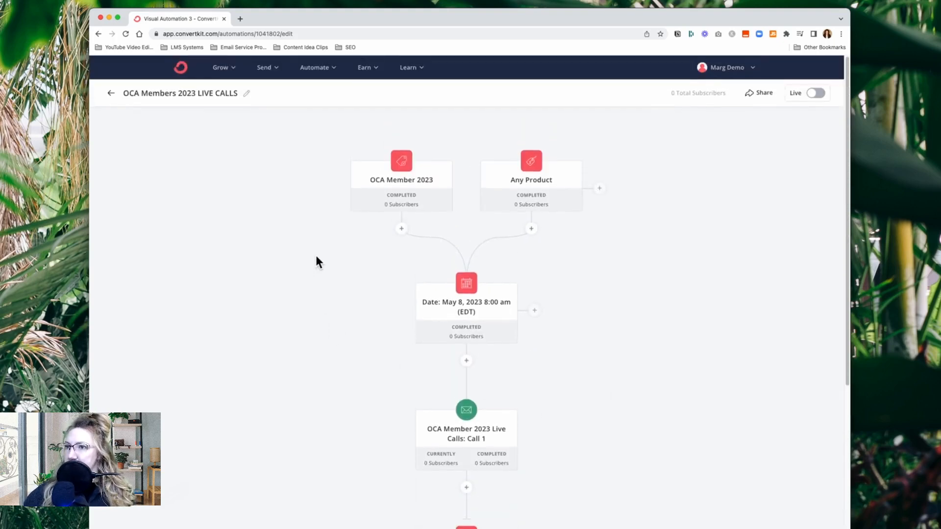
{"action": "scroll", "coordinate": [381, 343], "scroll_direction": "down", "scroll_amount": 4}
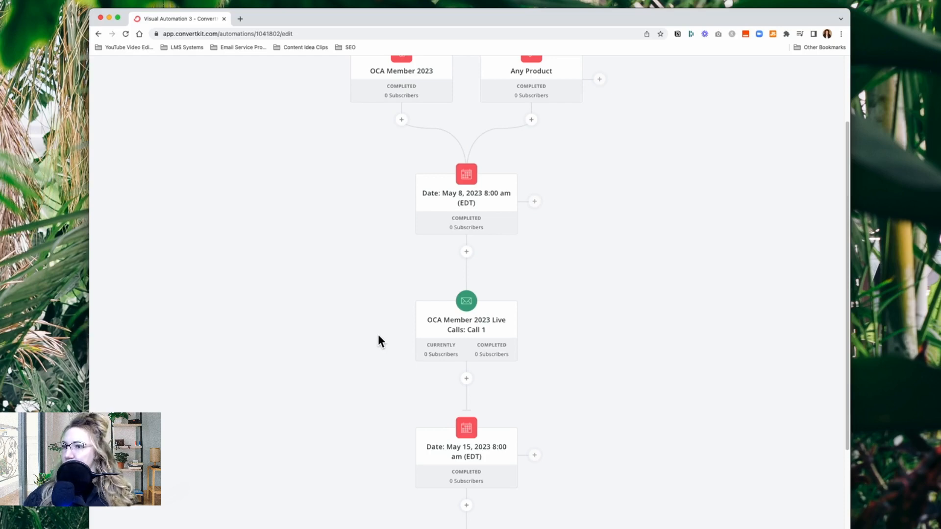
{"action": "left_click", "coordinate": [503, 362]}
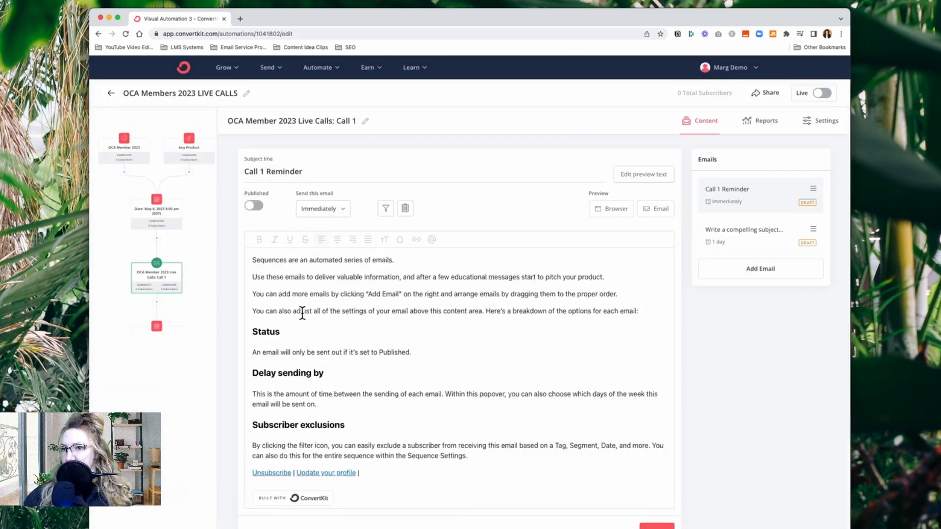
{"action": "left_click", "coordinate": [197, 301]}
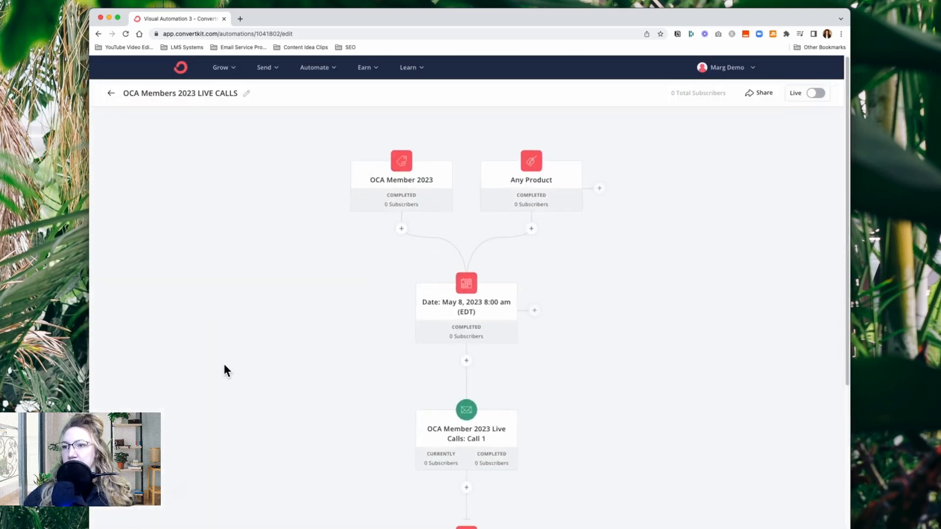
{"action": "scroll", "coordinate": [224, 367], "scroll_direction": "down", "scroll_amount": 3}
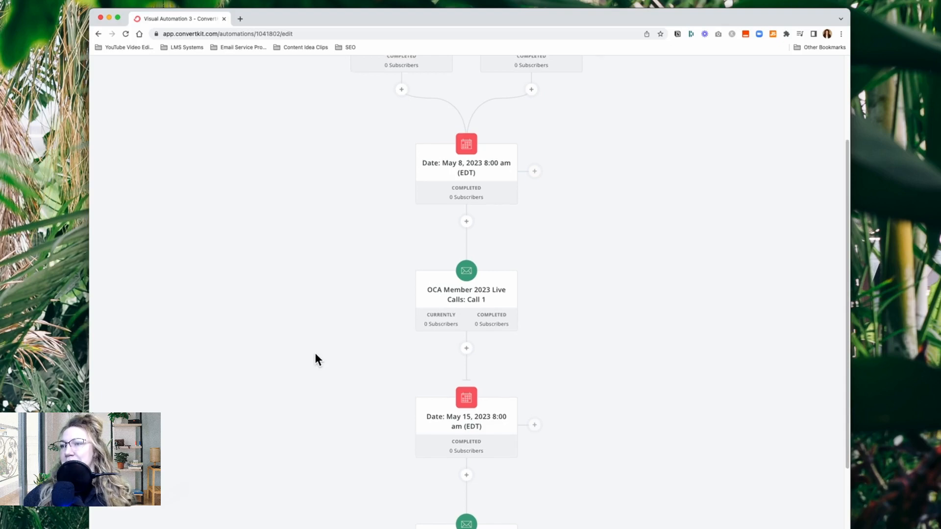
{"action": "scroll", "coordinate": [316, 360], "scroll_direction": "up", "scroll_amount": 3}
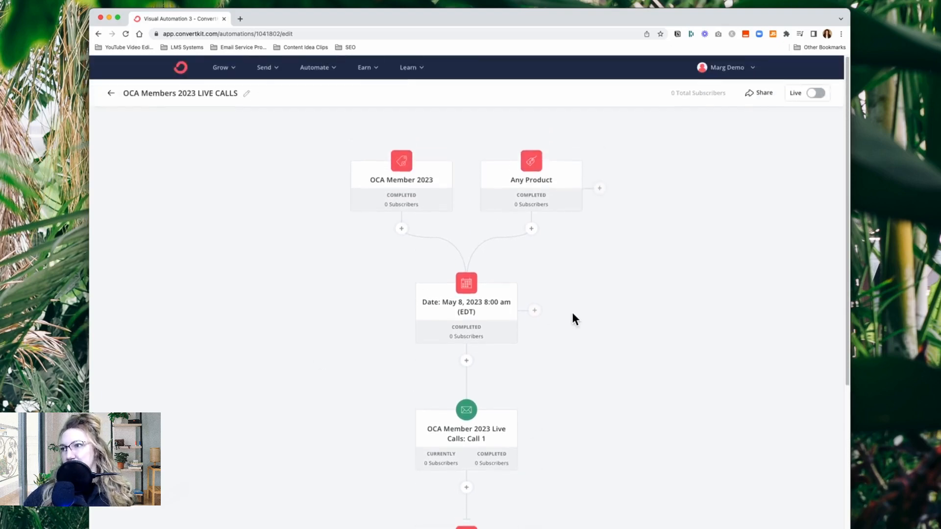
Turn on the OCA Members 2023 LIVE CALLS automation and return to the list of visual automations
{"action": "left_click", "coordinate": [818, 93]}
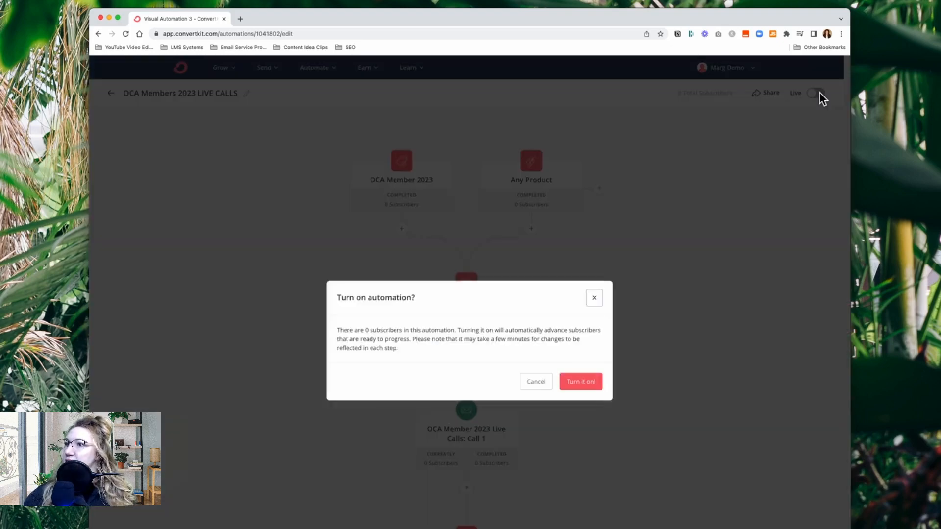
{"action": "left_click", "coordinate": [590, 381]}
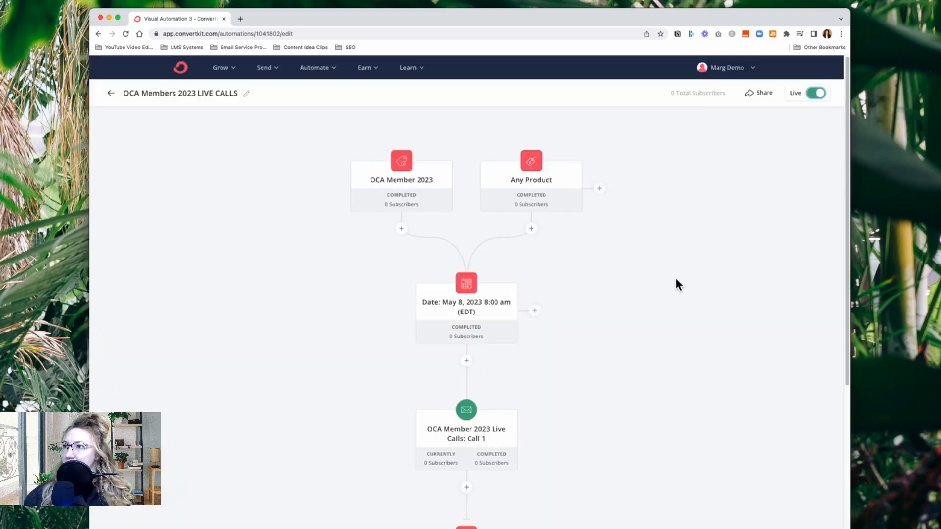
{"action": "left_click", "coordinate": [112, 93]}
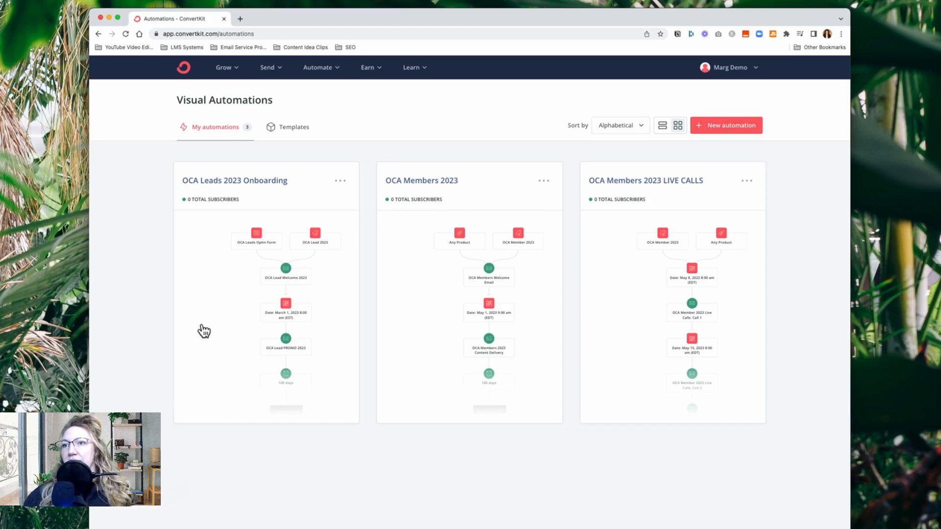
Examine the OCA Leads 2023 Onboarding automation from its entry points to the closing delay, and return to the automations list
{"action": "left_click", "coordinate": [270, 361]}
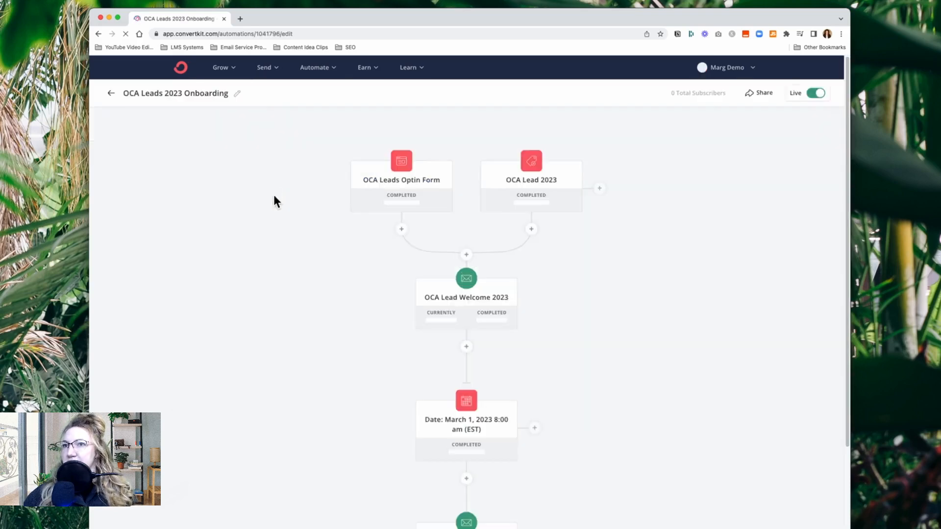
{"action": "scroll", "coordinate": [286, 375], "scroll_direction": "down", "scroll_amount": 5}
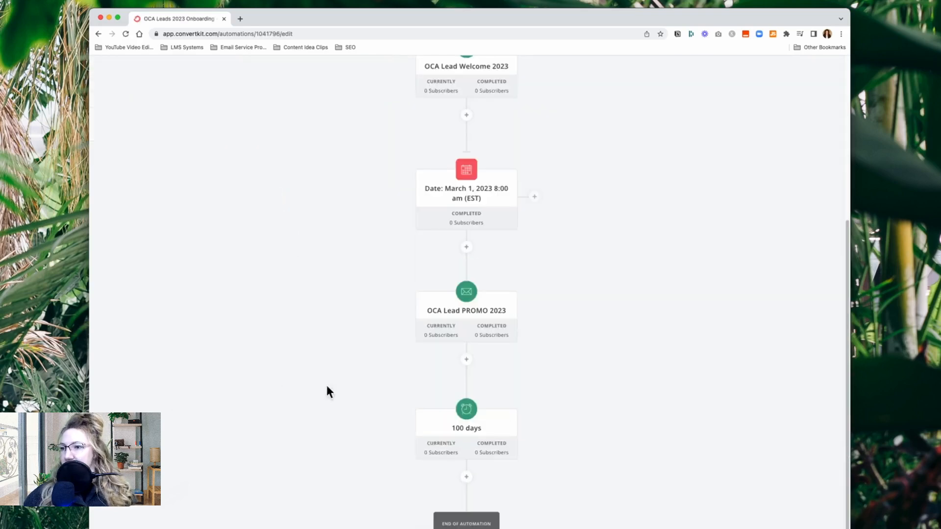
{"action": "mouse_move", "coordinate": [471, 452]}
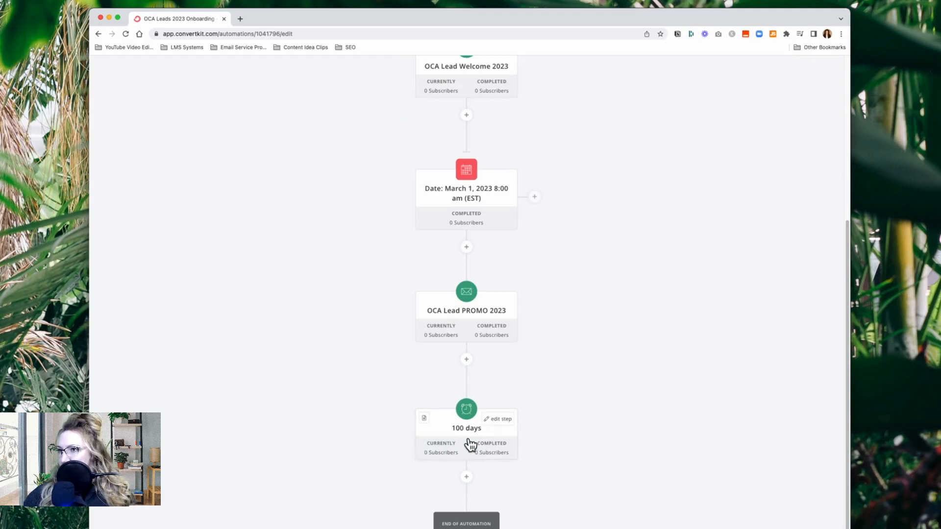
{"action": "scroll", "coordinate": [468, 444], "scroll_direction": "up", "scroll_amount": 2}
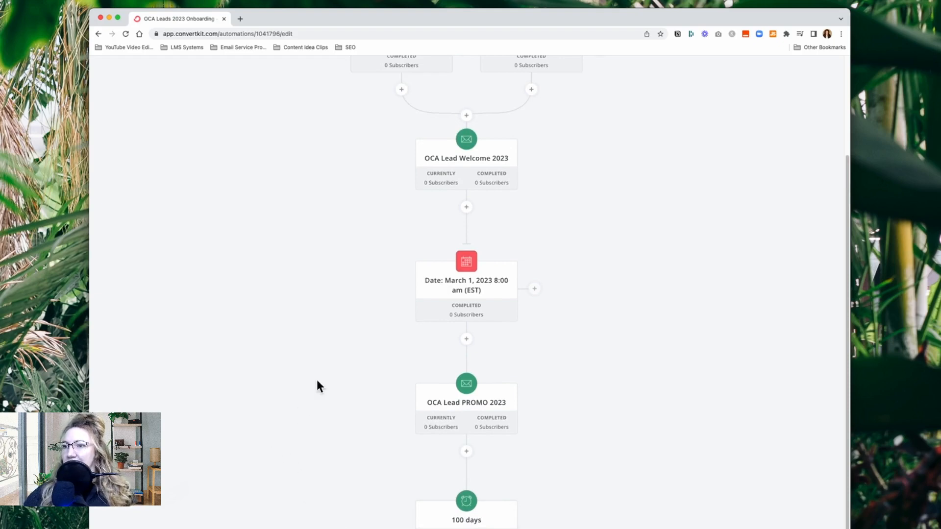
{"action": "scroll", "coordinate": [334, 487], "scroll_direction": "up", "scroll_amount": 3}
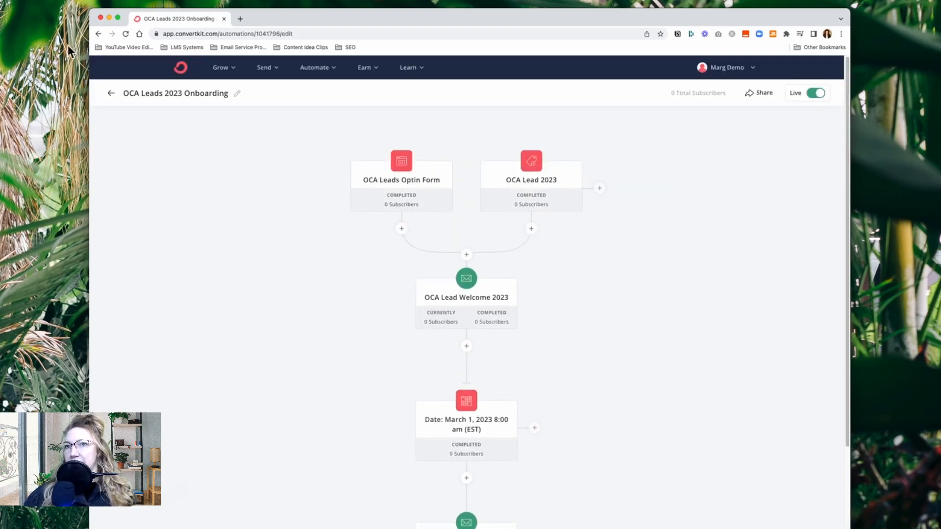
{"action": "left_click", "coordinate": [111, 93]}
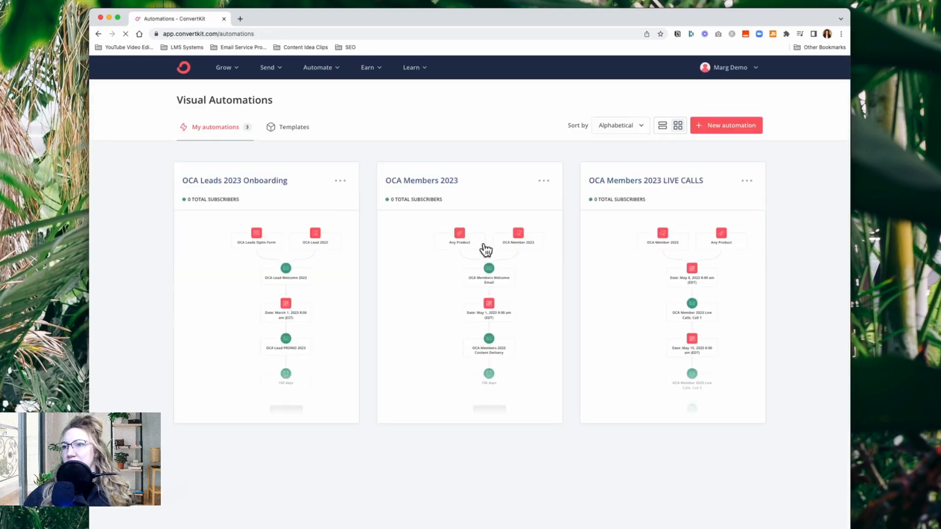
Check the OCA Members 2023 automation's welcome email, date event, content delivery sequence and delay, and return to the automations list
{"action": "left_click", "coordinate": [444, 184]}
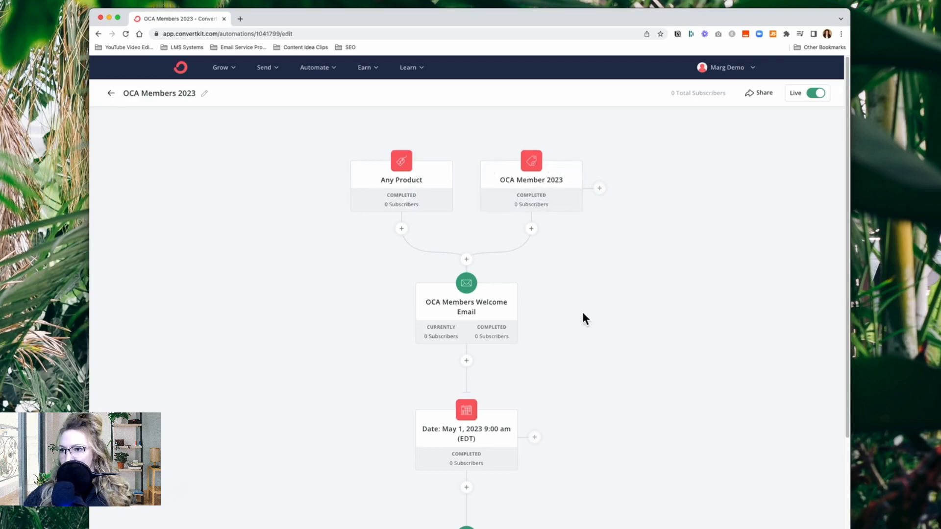
{"action": "scroll", "coordinate": [376, 428], "scroll_direction": "down", "scroll_amount": 5}
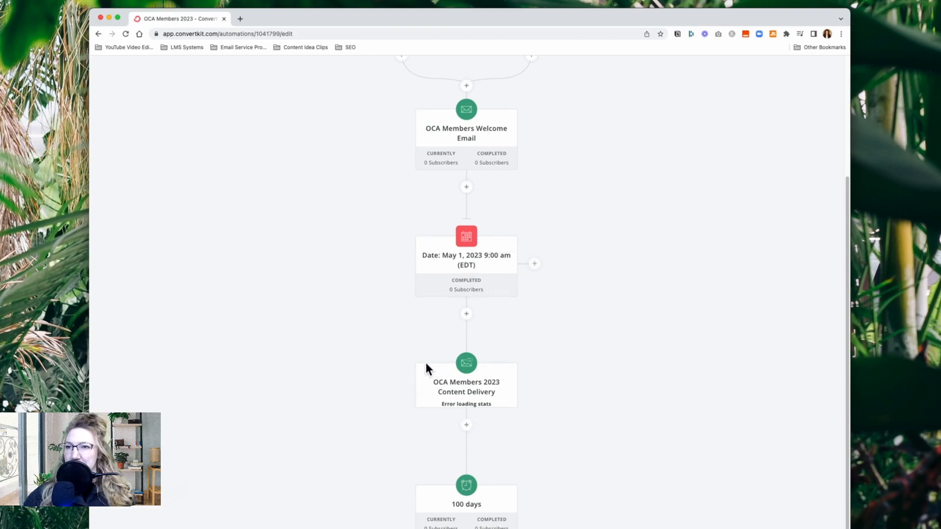
{"action": "scroll", "coordinate": [345, 397], "scroll_direction": "up", "scroll_amount": 4}
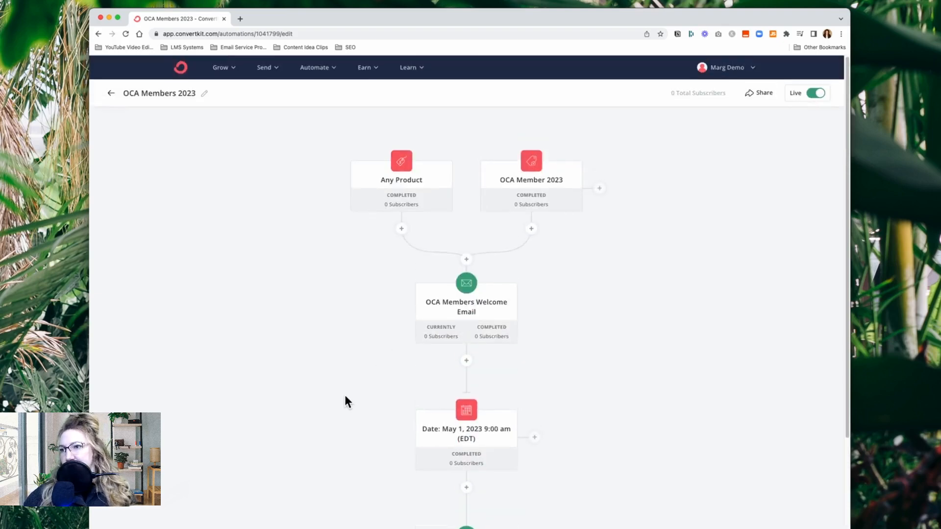
{"action": "left_click", "coordinate": [112, 94]}
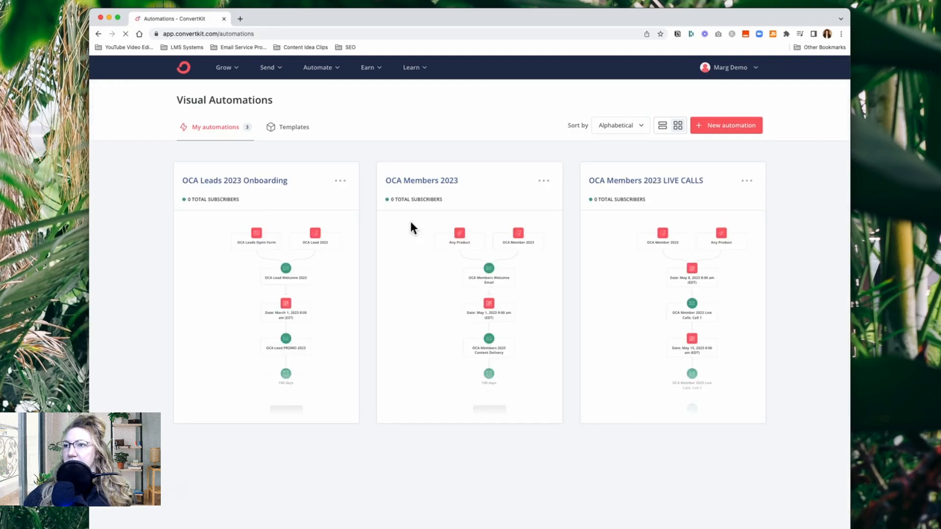
Look over the OCA Members 2023 LIVE CALLS automation's entry points, date events and Call 1 sequence, and leave for the automations list
{"action": "left_click", "coordinate": [667, 185]}
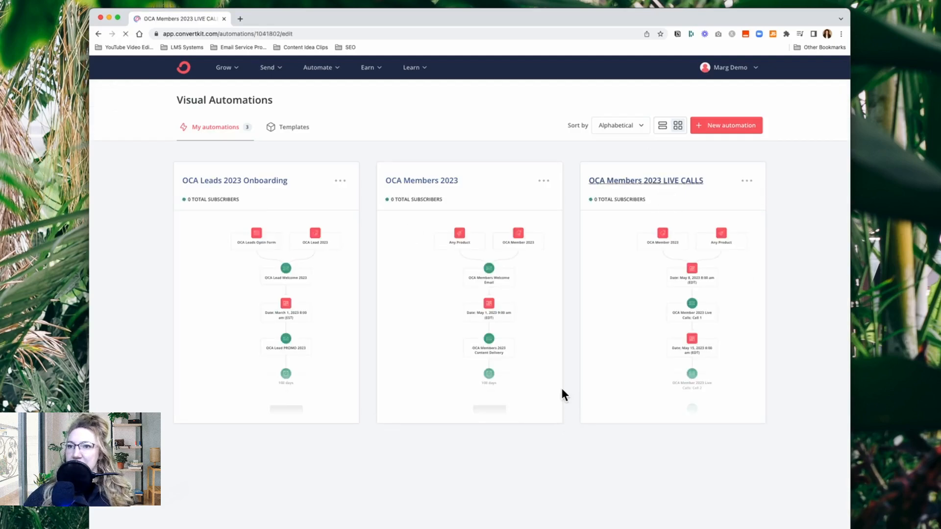
{"action": "scroll", "coordinate": [624, 430], "scroll_direction": "down", "scroll_amount": 3}
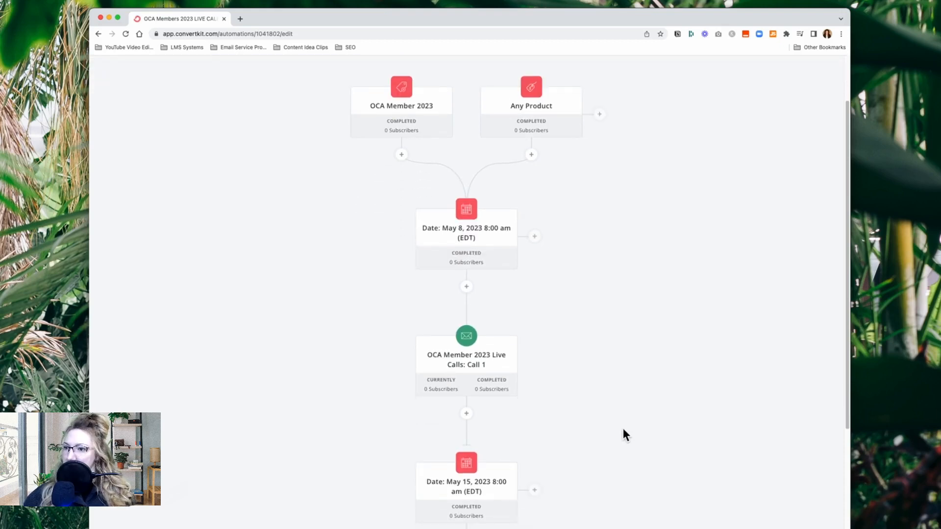
{"action": "scroll", "coordinate": [624, 431], "scroll_direction": "up", "scroll_amount": 3}
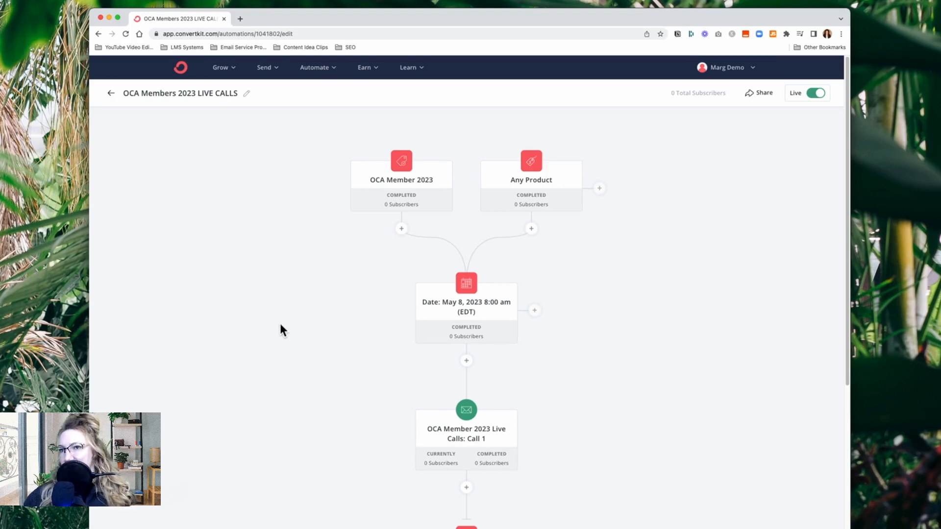
{"action": "left_click", "coordinate": [111, 94]}
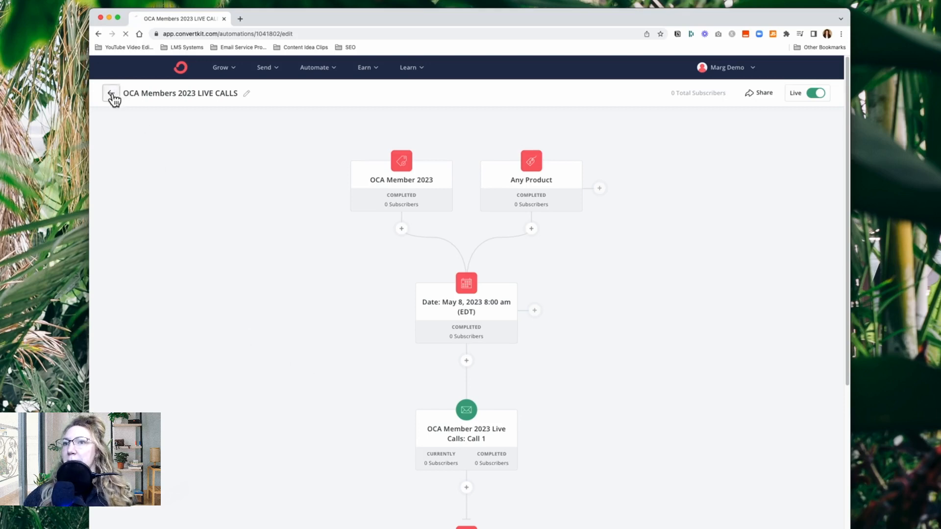